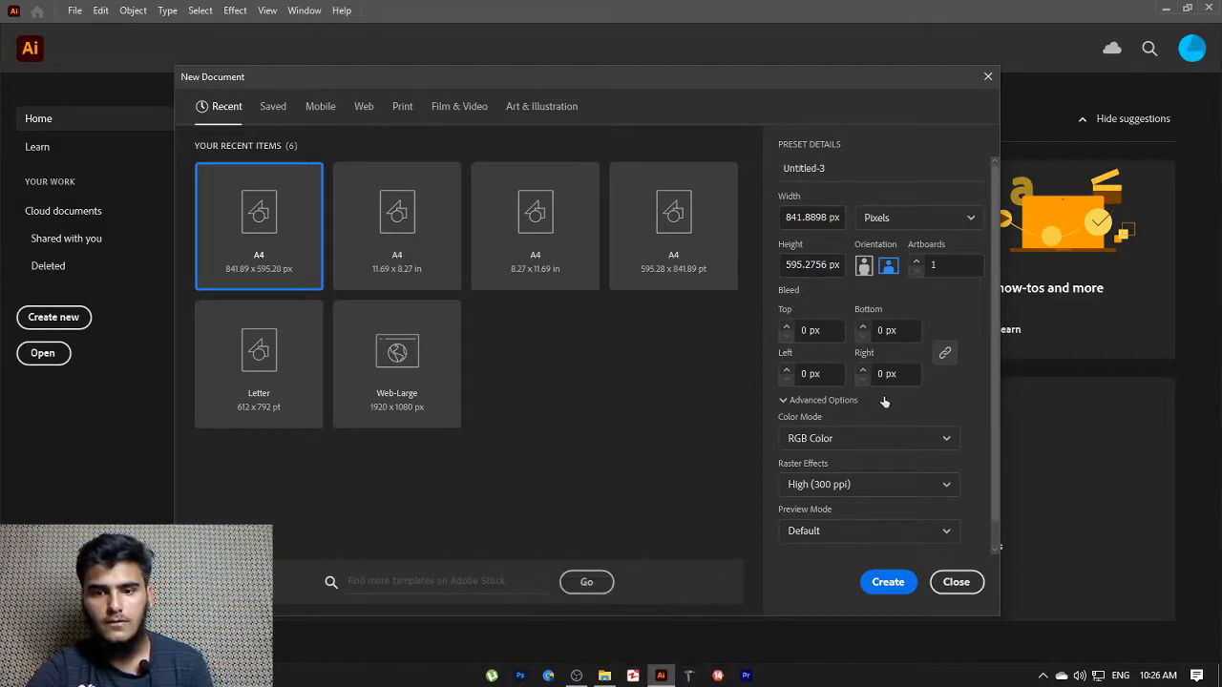
Create a new landscape A4 document of 841.8898 × 595.2756 px with the RGB Color mode
click(946, 441)
click(839, 474)
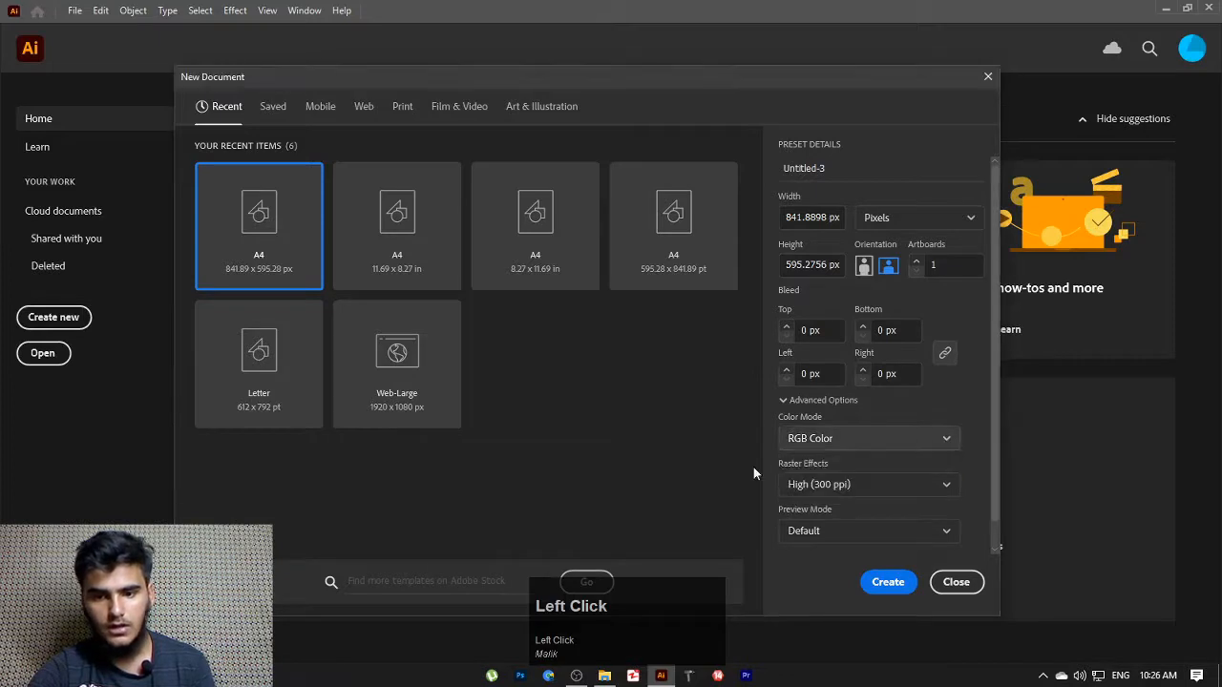
click(839, 440)
click(867, 466)
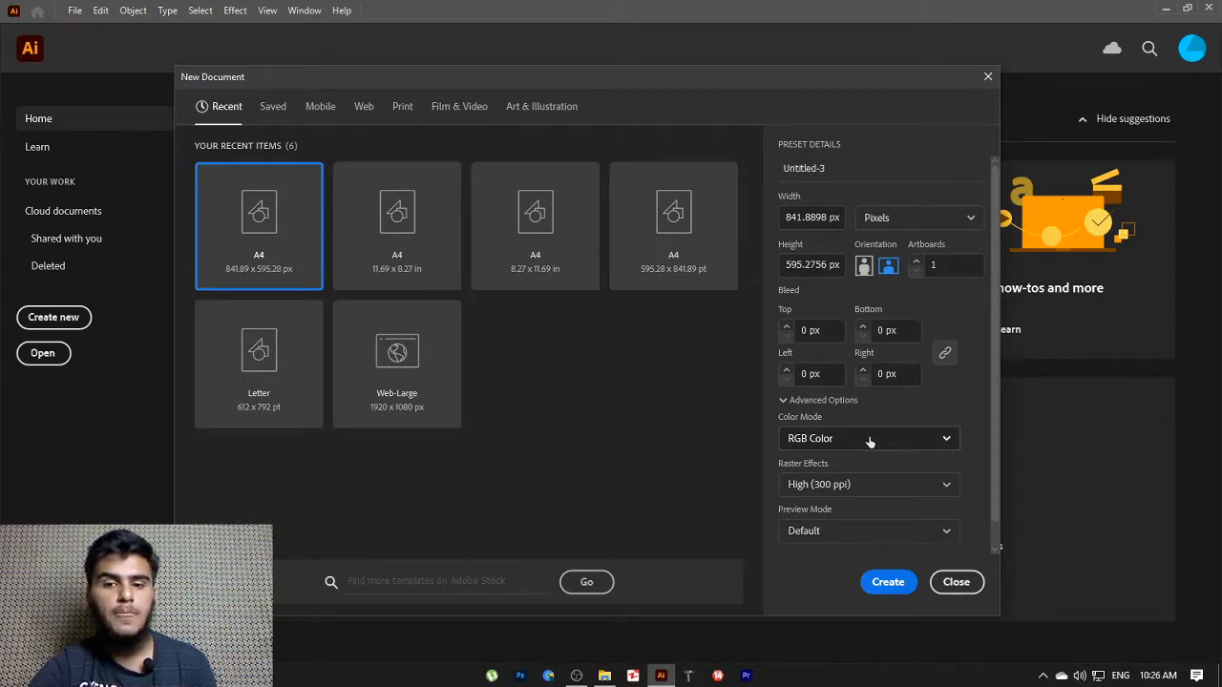
click(880, 438)
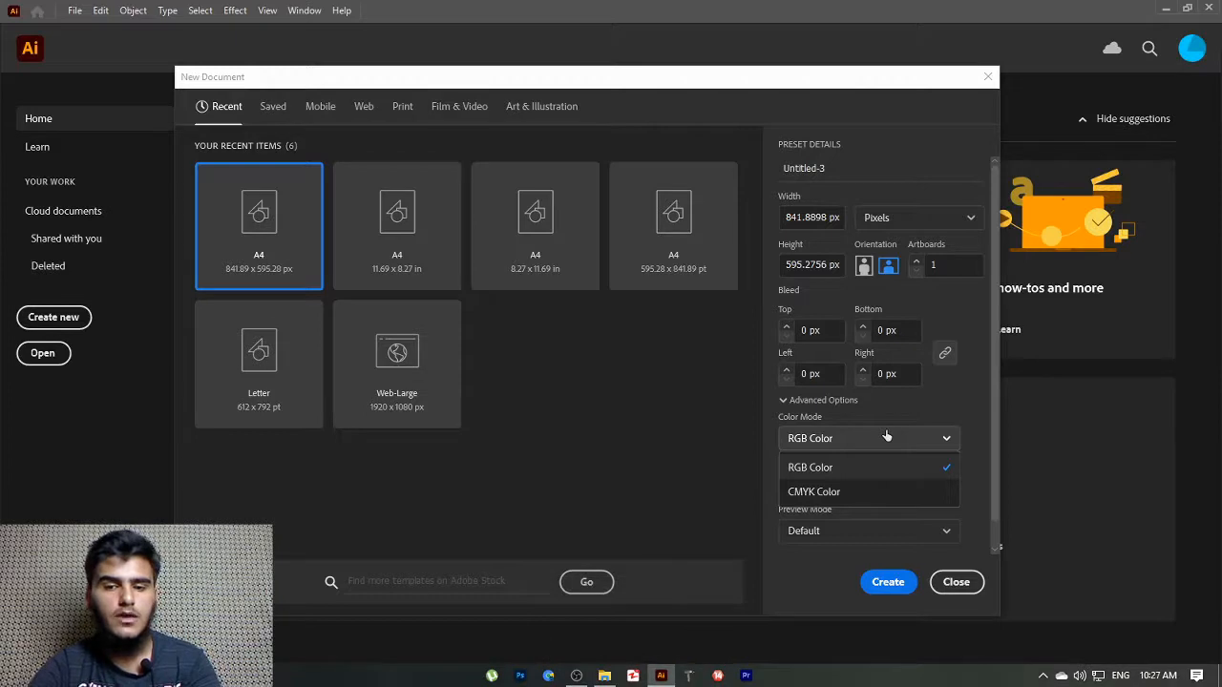
click(830, 469)
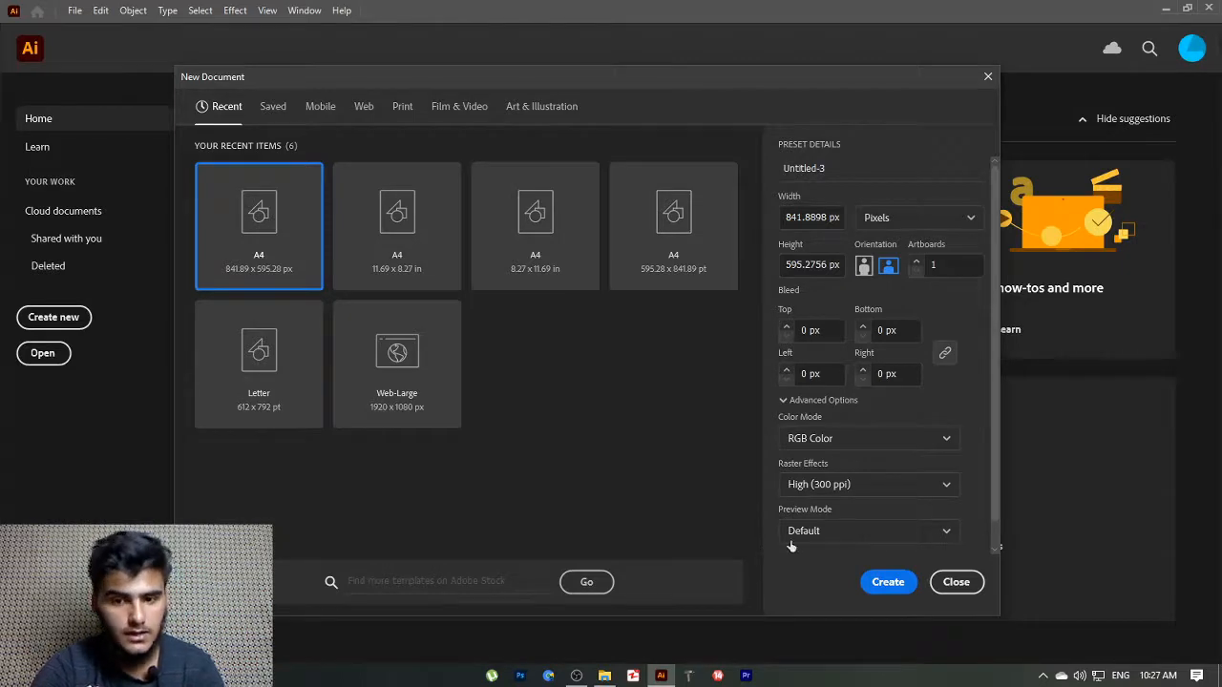
click(886, 583)
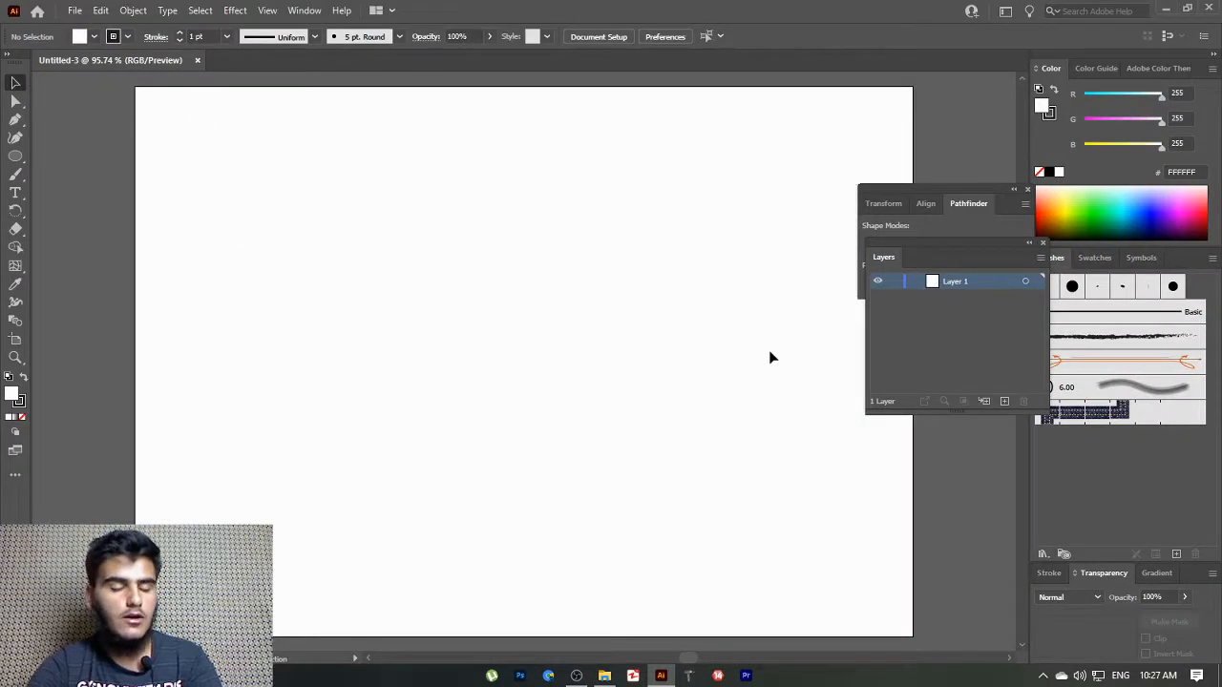
Draw a circle about 347 px in diameter and move it to the middle of the artboard
click(15, 158)
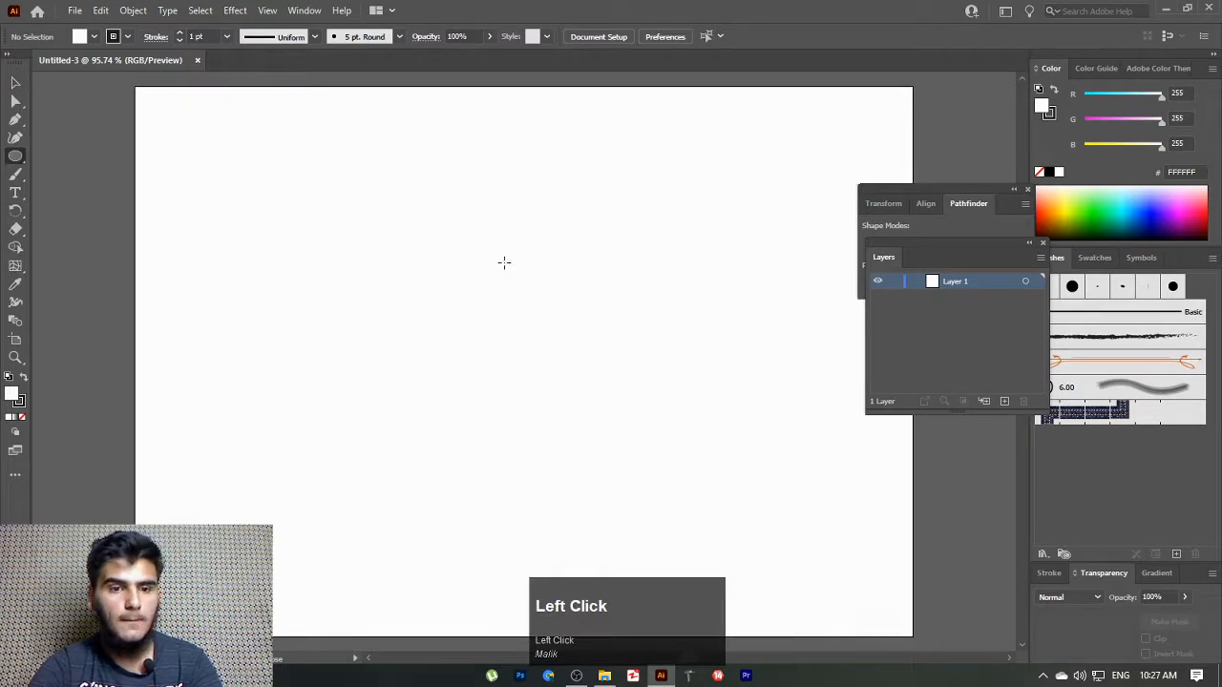
drag(504, 261, 623, 427)
click(15, 83)
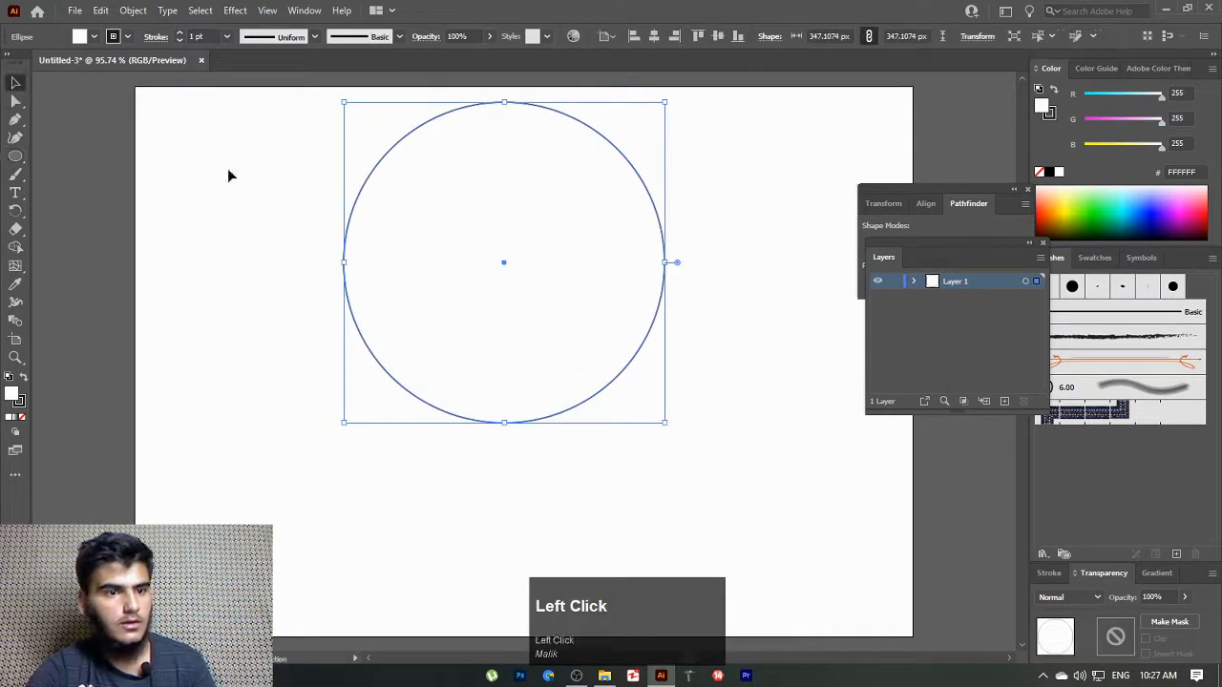
drag(434, 210, 457, 282)
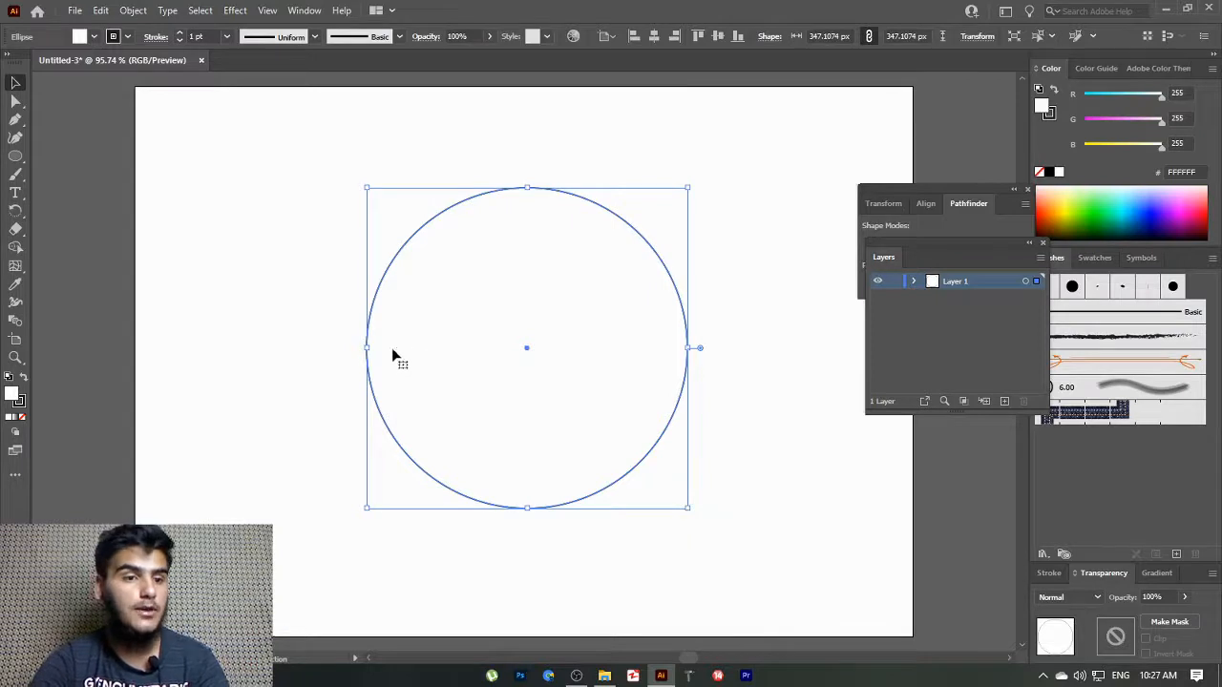
Use the Mesh tool to add several mesh points across the upper and central area of the circle
click(17, 267)
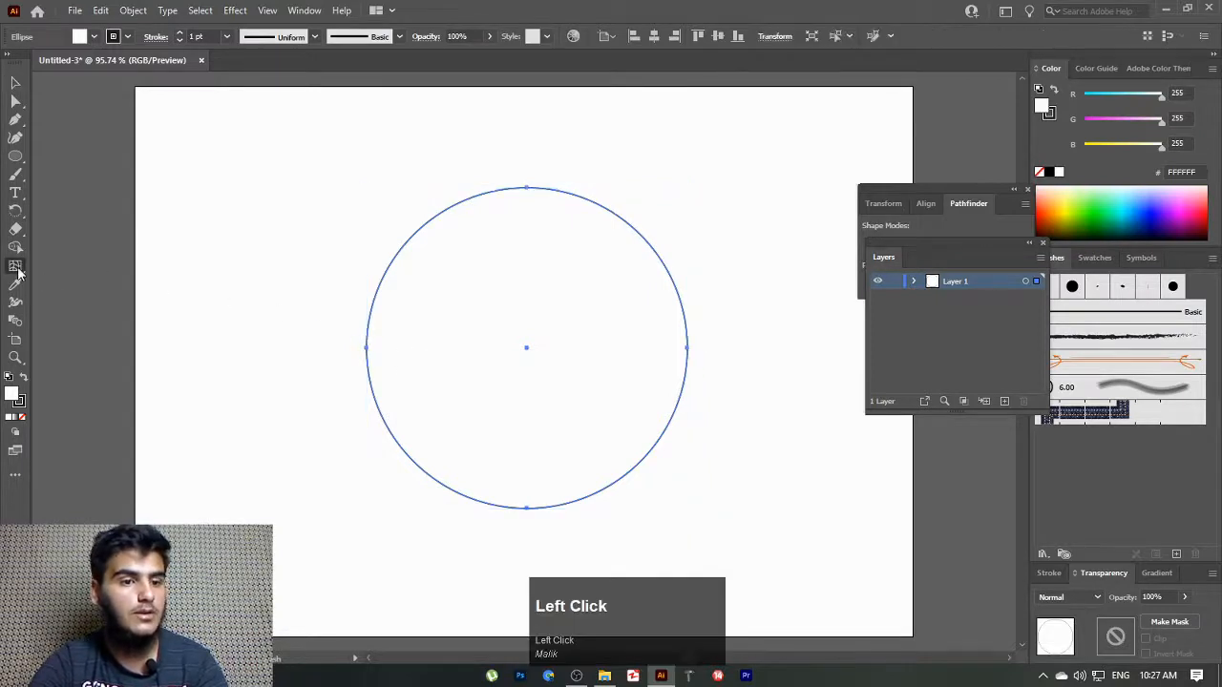
right_click(17, 268)
click(55, 268)
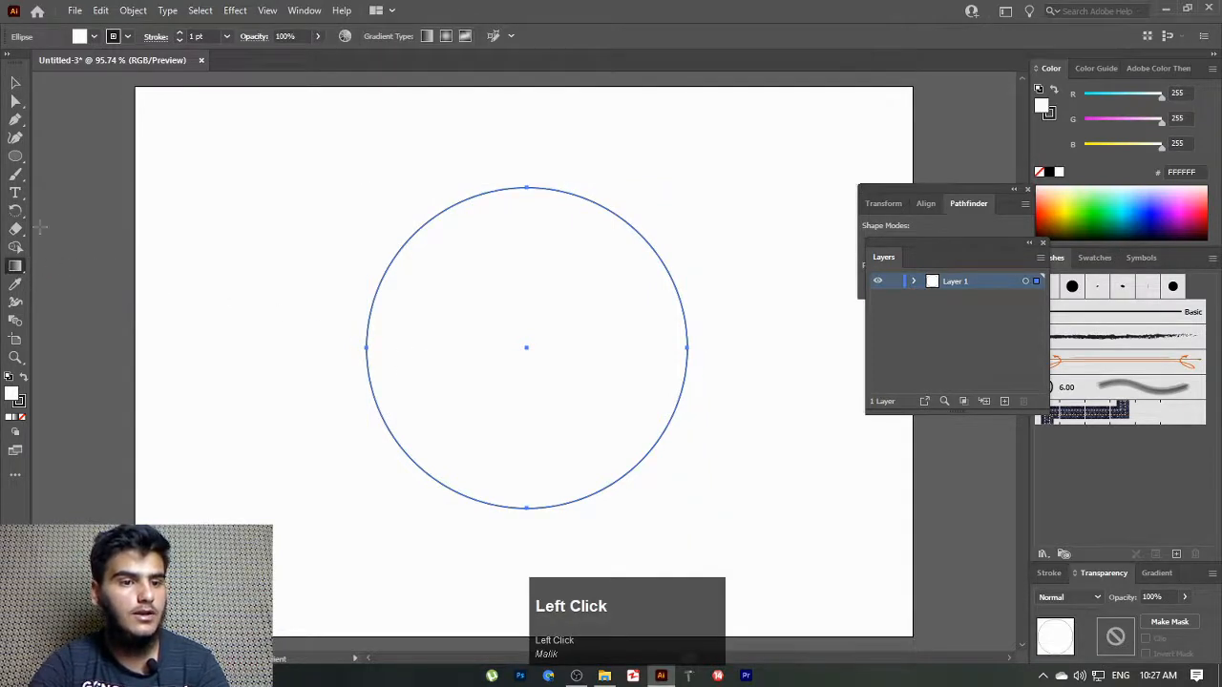
right_click(25, 272)
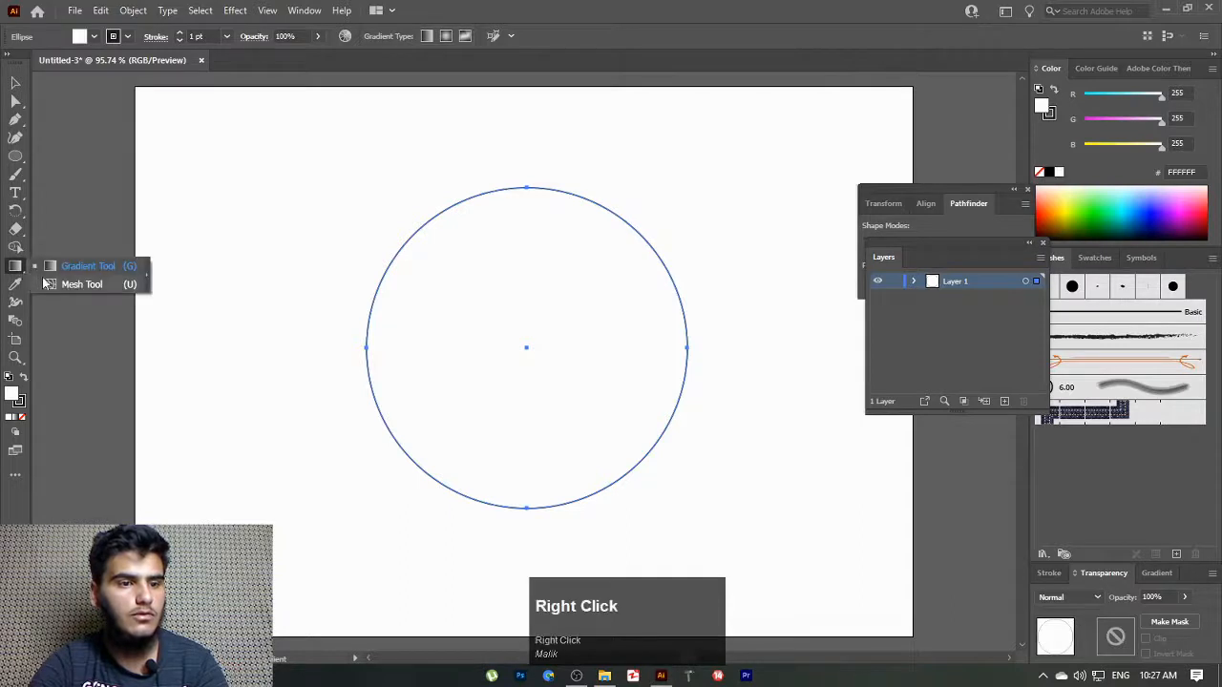
click(53, 284)
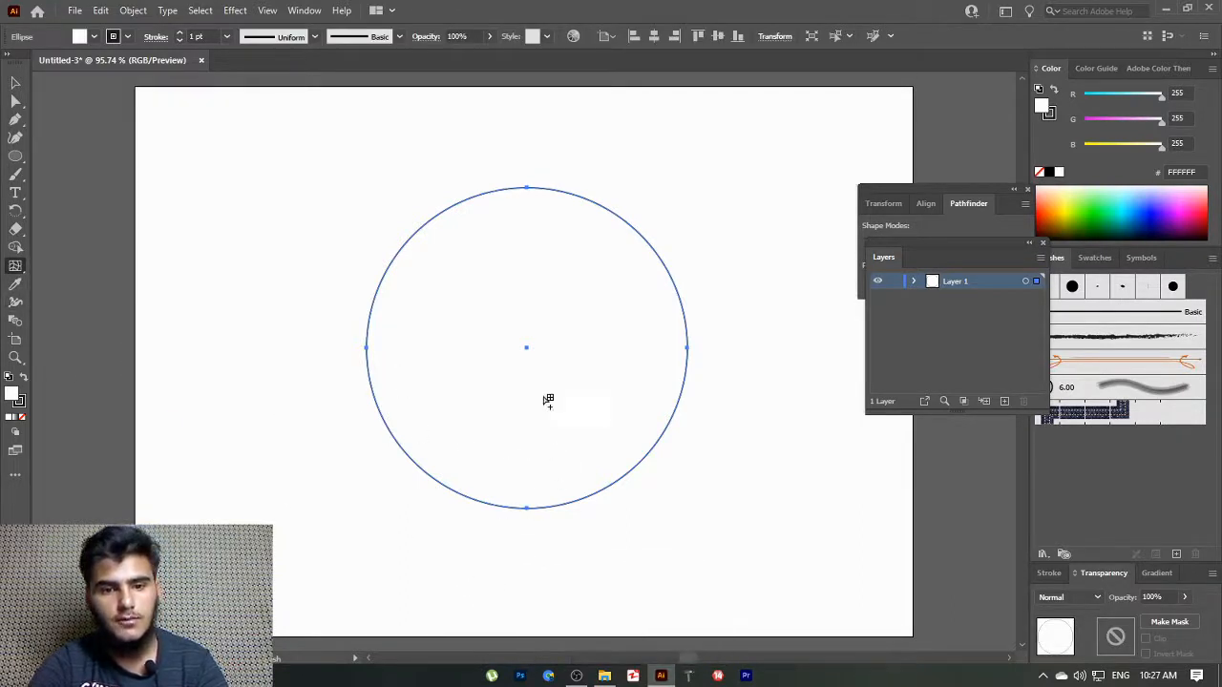
click(509, 255)
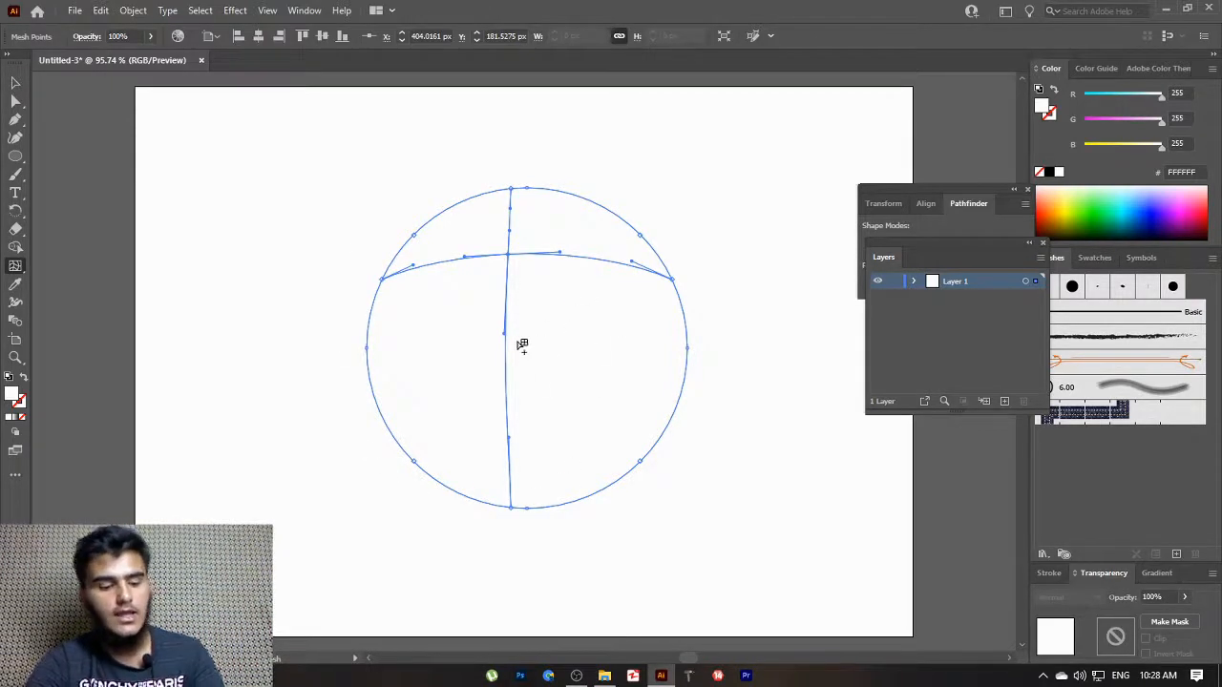
click(532, 339)
click(563, 284)
click(596, 306)
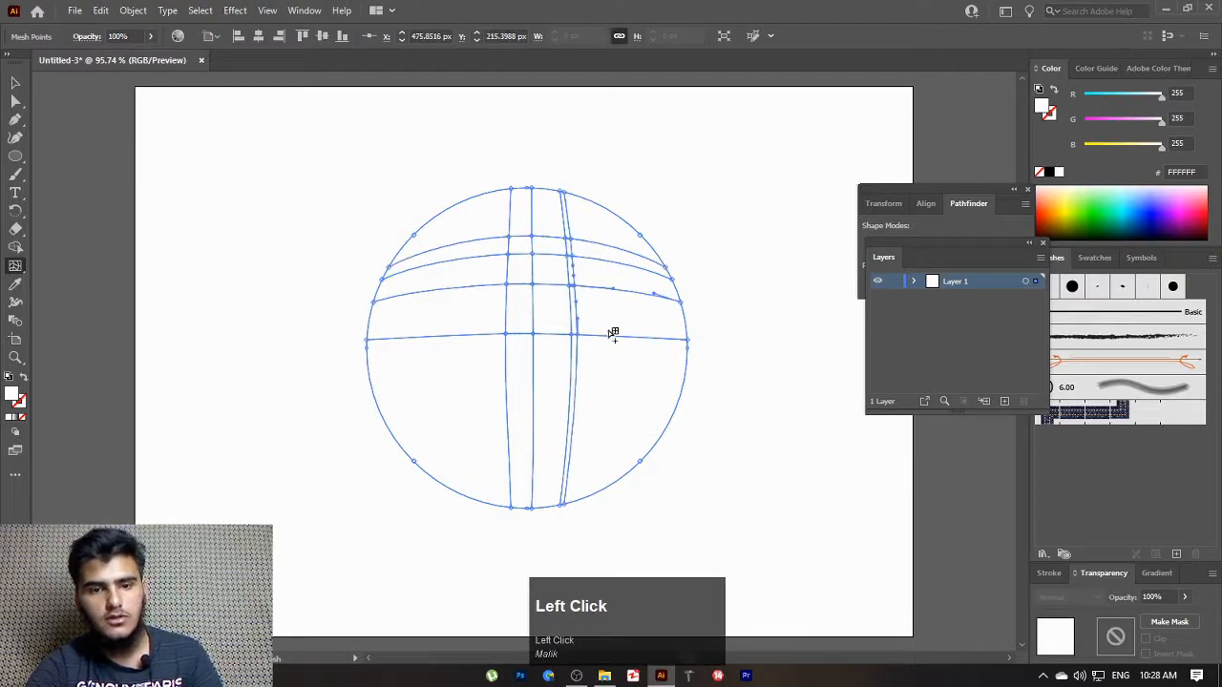
click(535, 382)
click(526, 325)
click(477, 240)
click(488, 296)
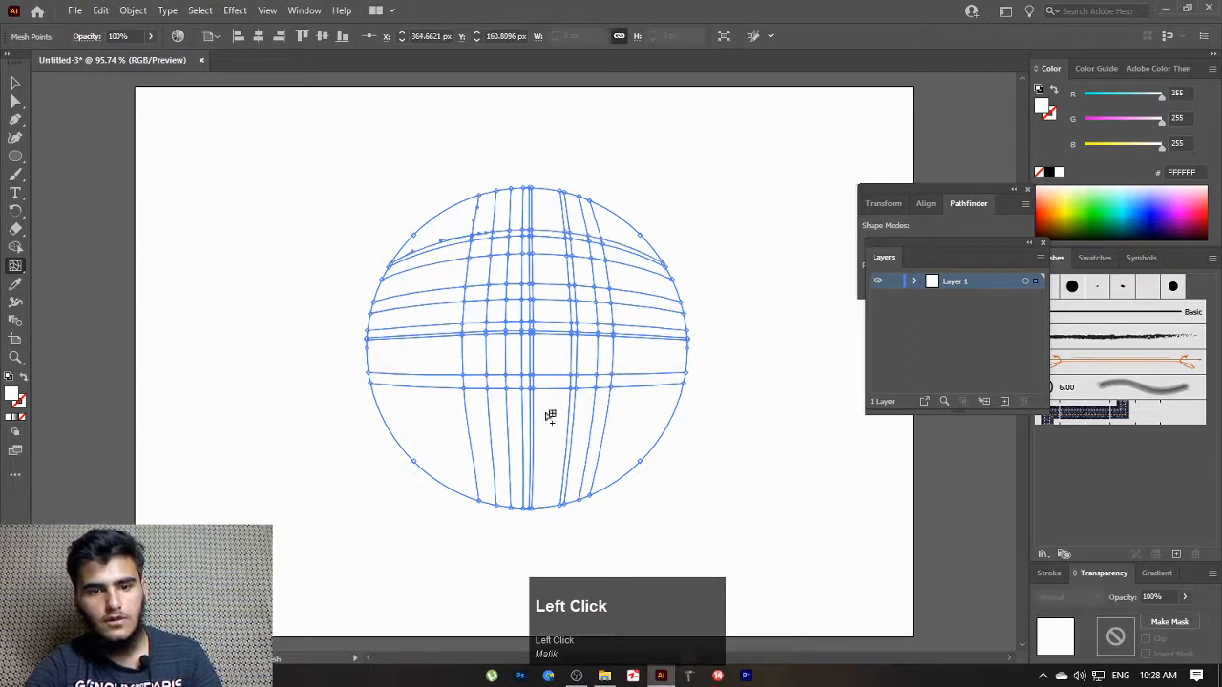
Undo all the mesh points added to the circle, back to the plain ellipse
key(ctrl)
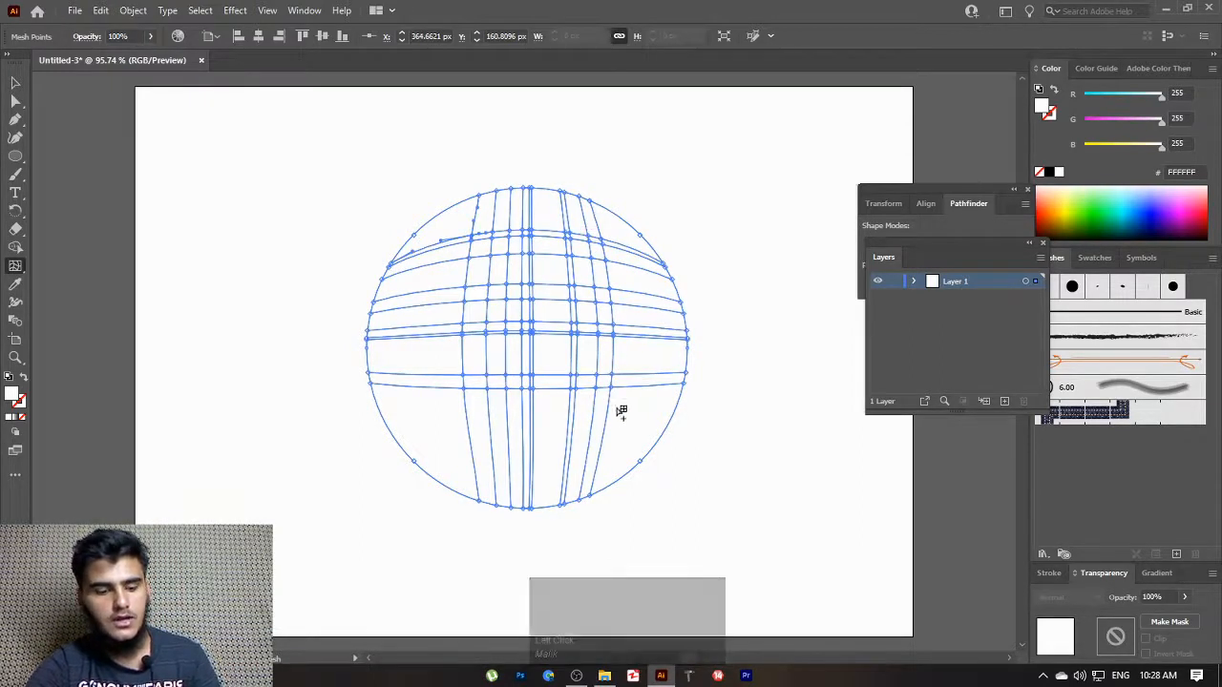
key(ctrl+z)
key(ctrl+z)
key(ctrl+z)
key(ctrl+z)
key(ctrl+z)
key(ctrl+z)
key(ctrl+z)
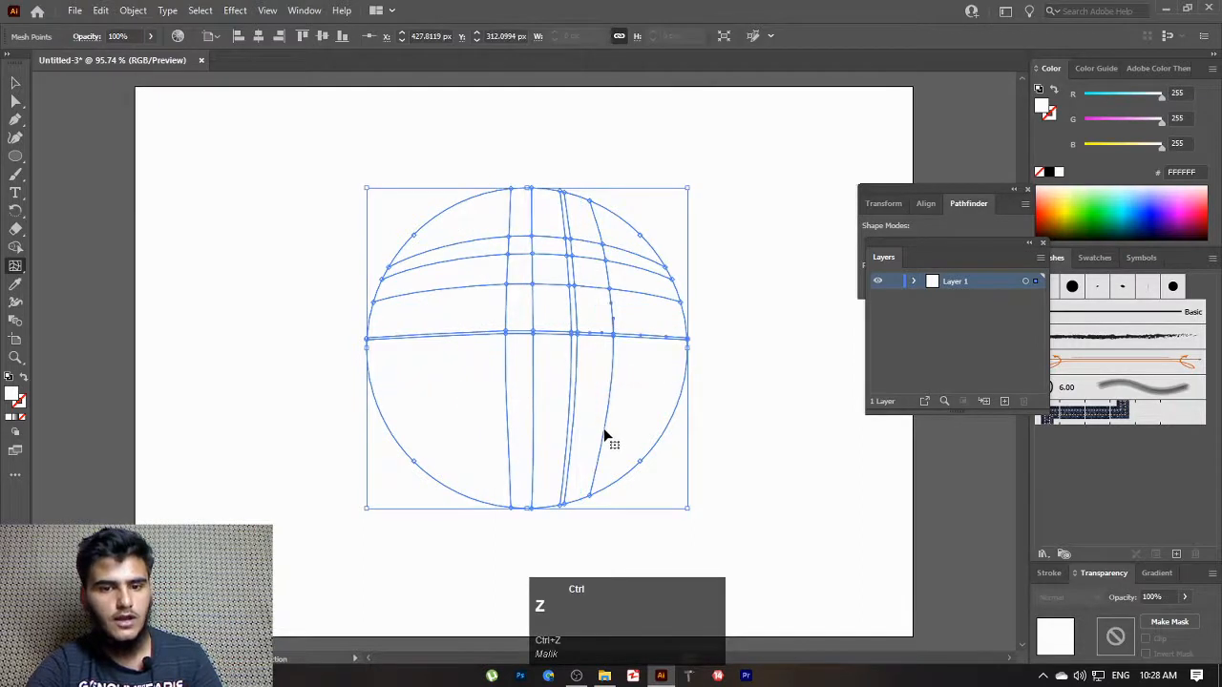
key(ctrl+z)
key(ctrl+z)
key(ctrl+z)
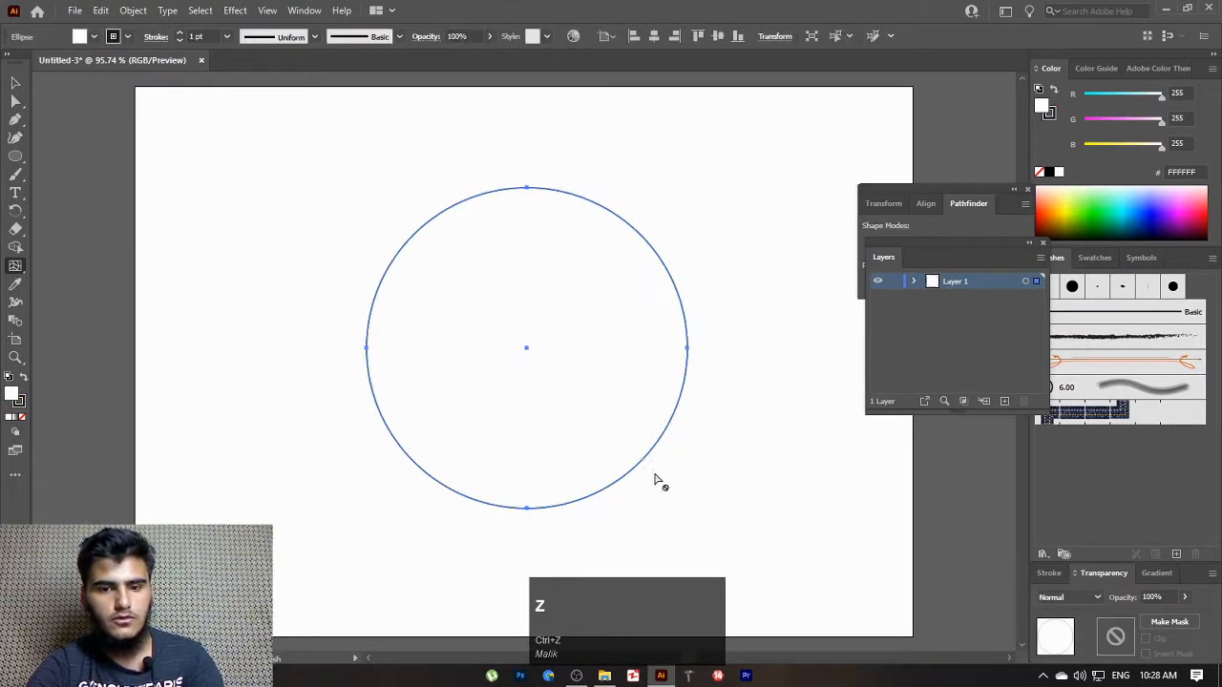
click(647, 464)
key(ctrl+z)
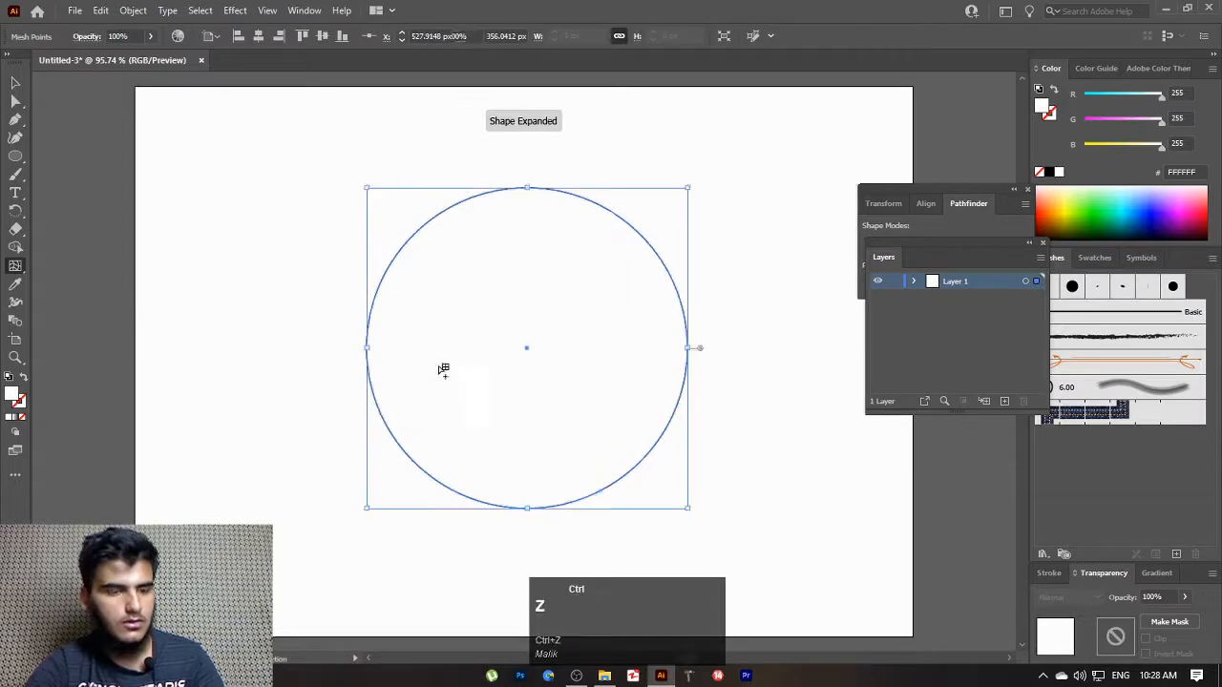
Enlarge the circle to about 393 px and fill it with the white-to-black gradient as a radial gradient
click(21, 87)
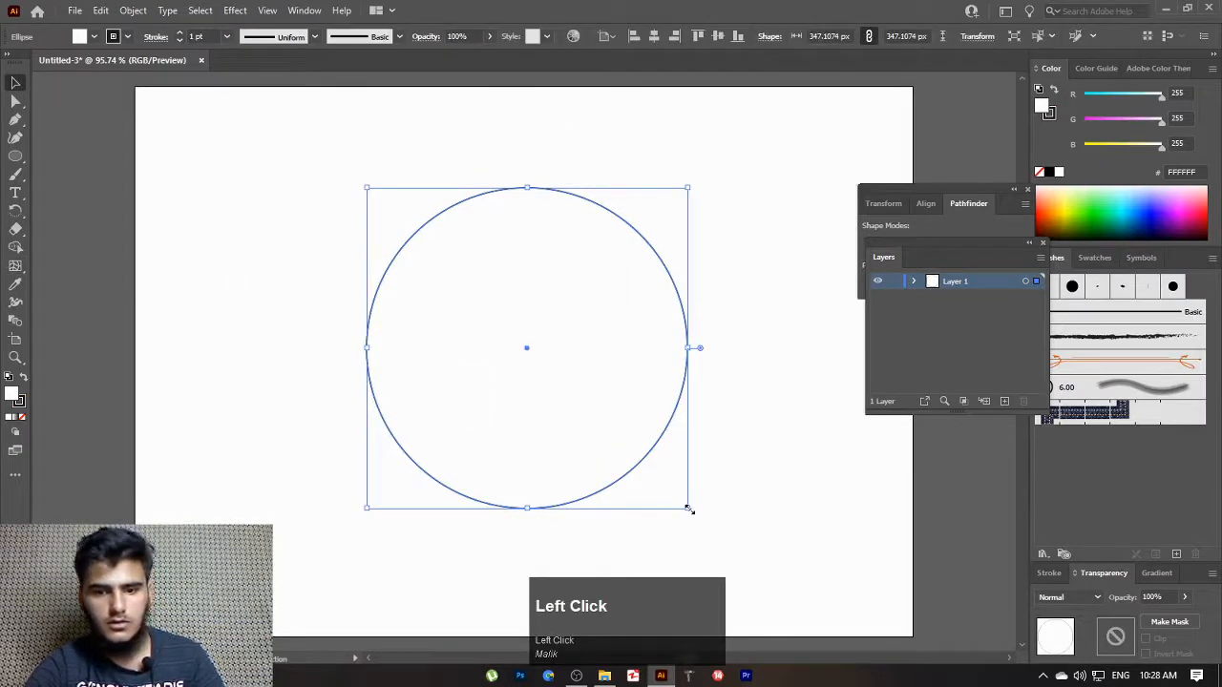
drag(689, 510, 729, 550)
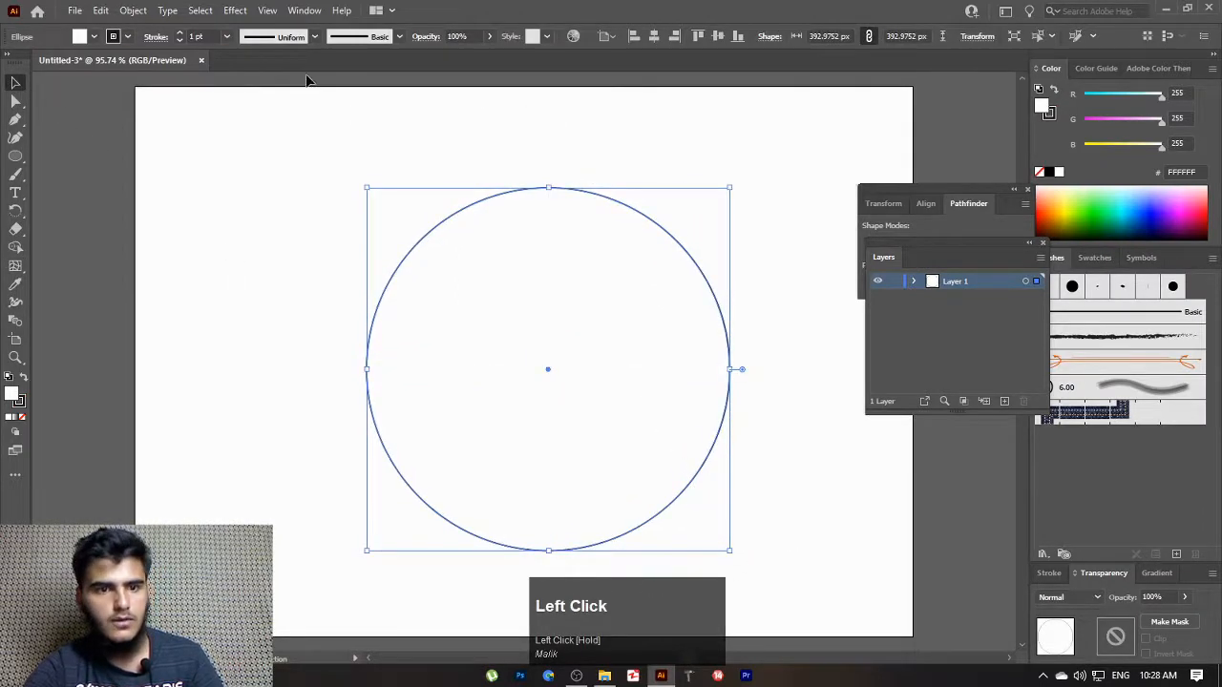
click(1156, 572)
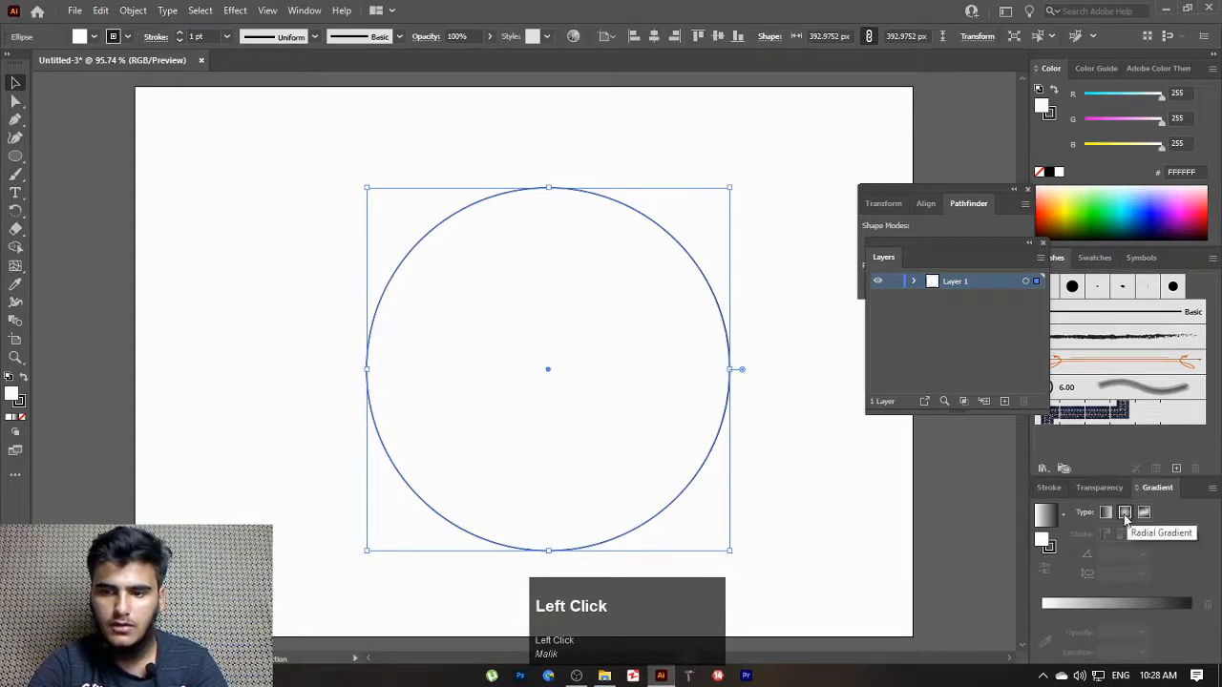
click(1045, 515)
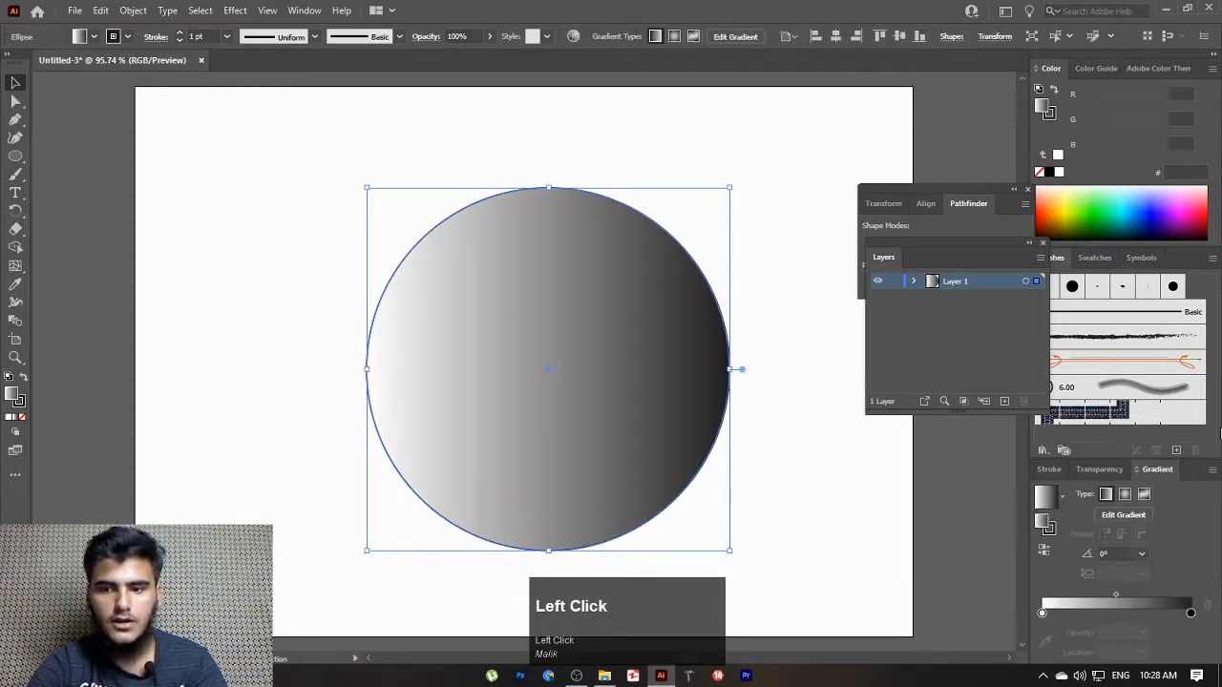
click(1125, 495)
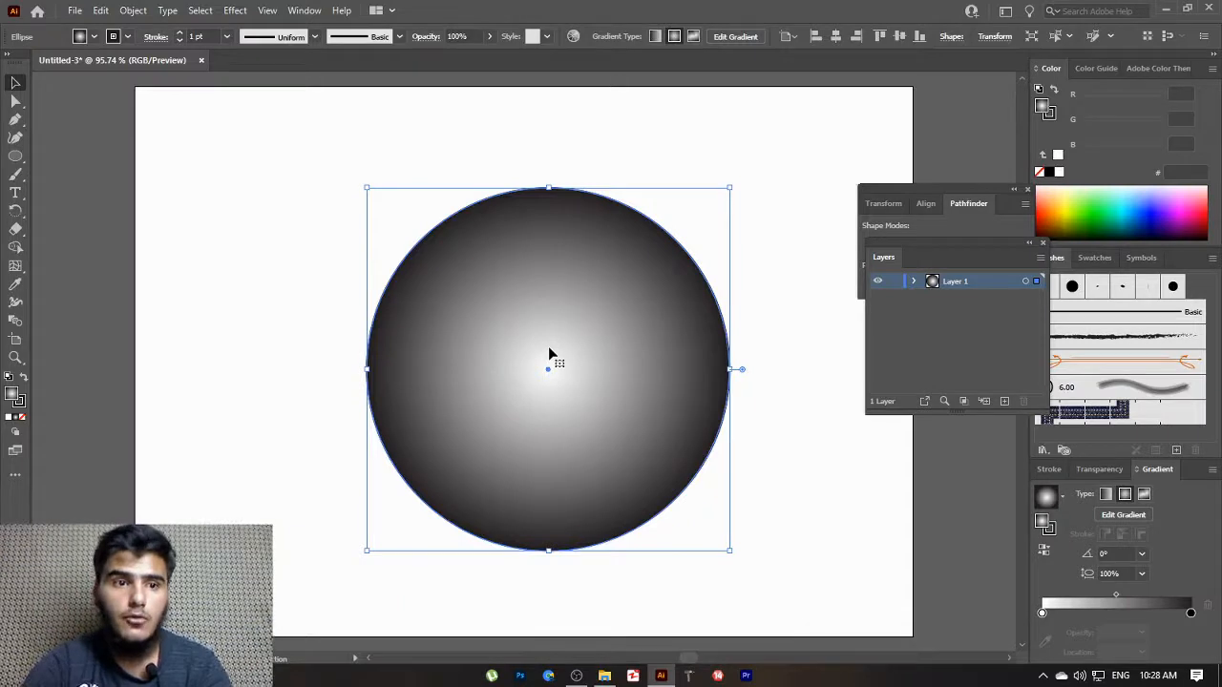
Expand the circle's fill and stroke, converting the gradient to a Gradient Mesh
click(131, 10)
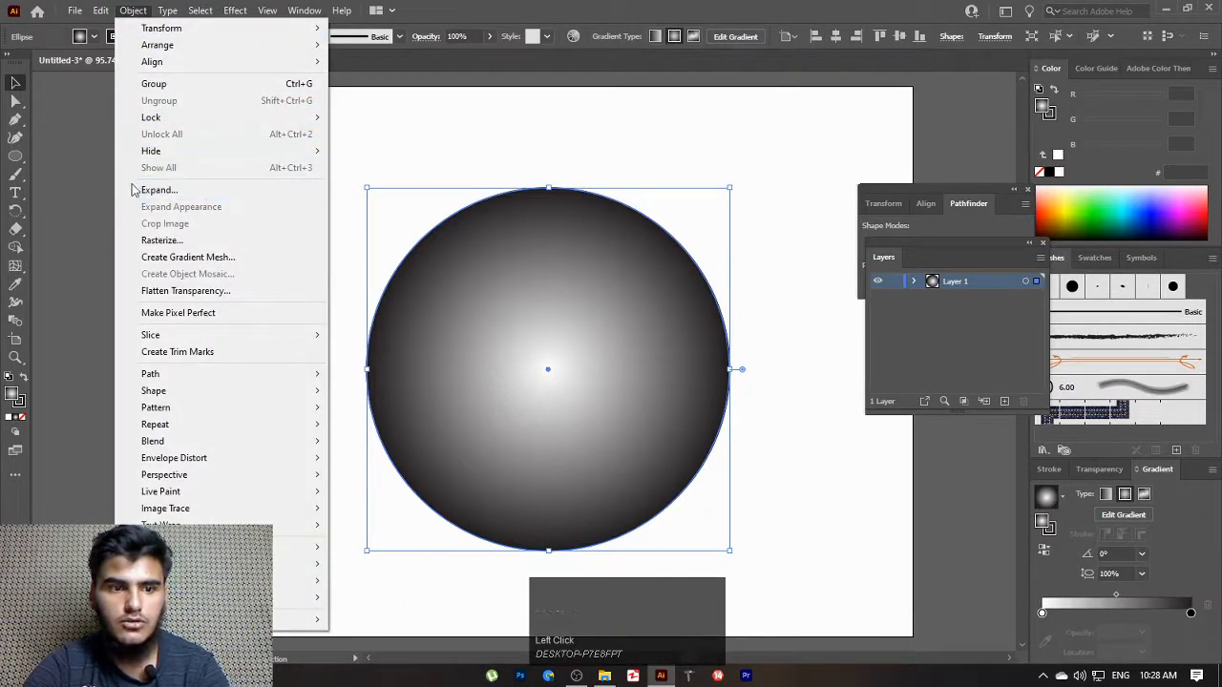
click(182, 192)
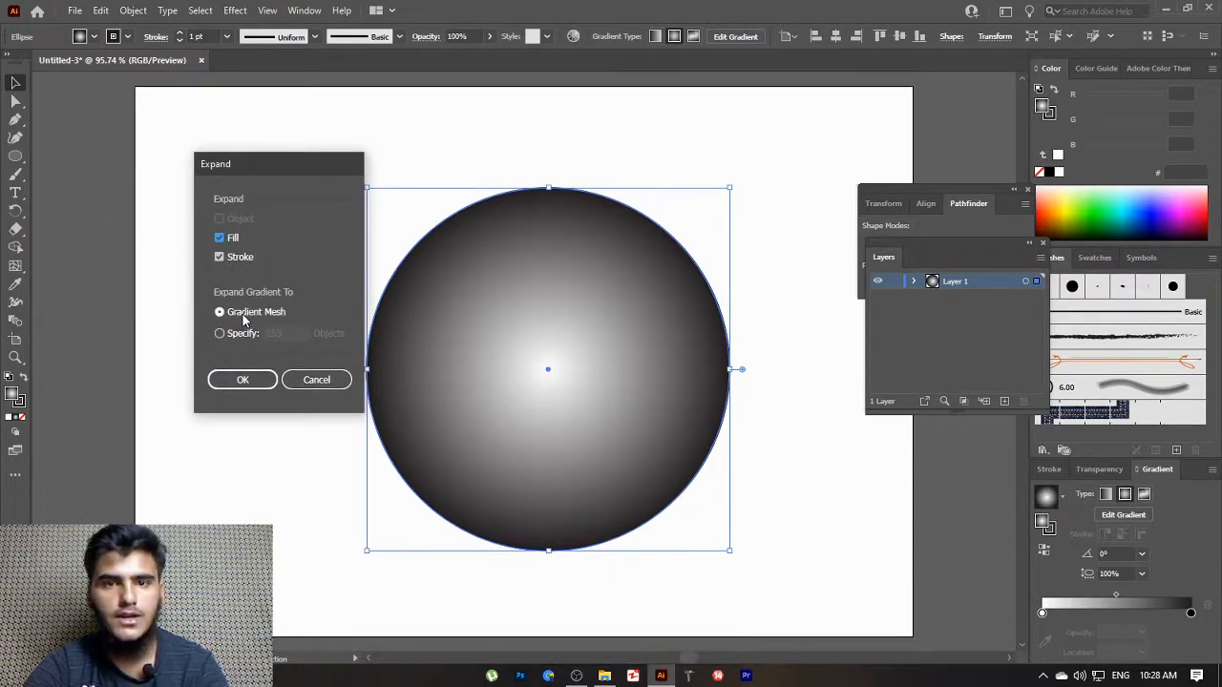
click(241, 312)
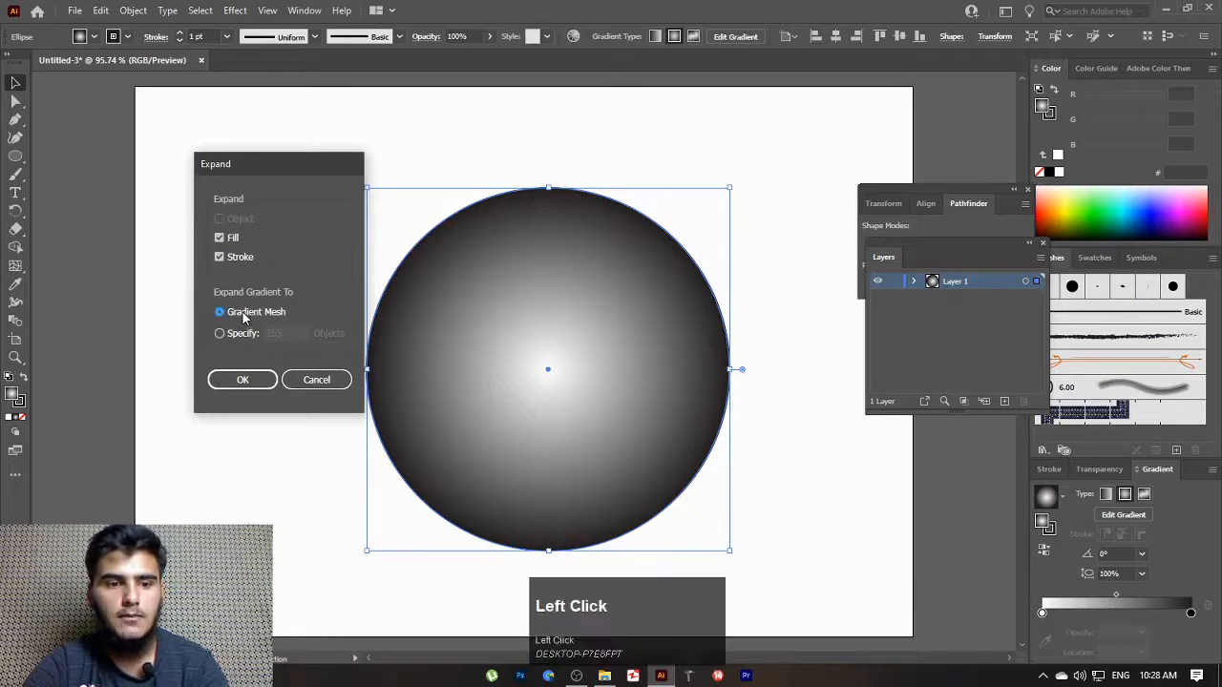
click(245, 379)
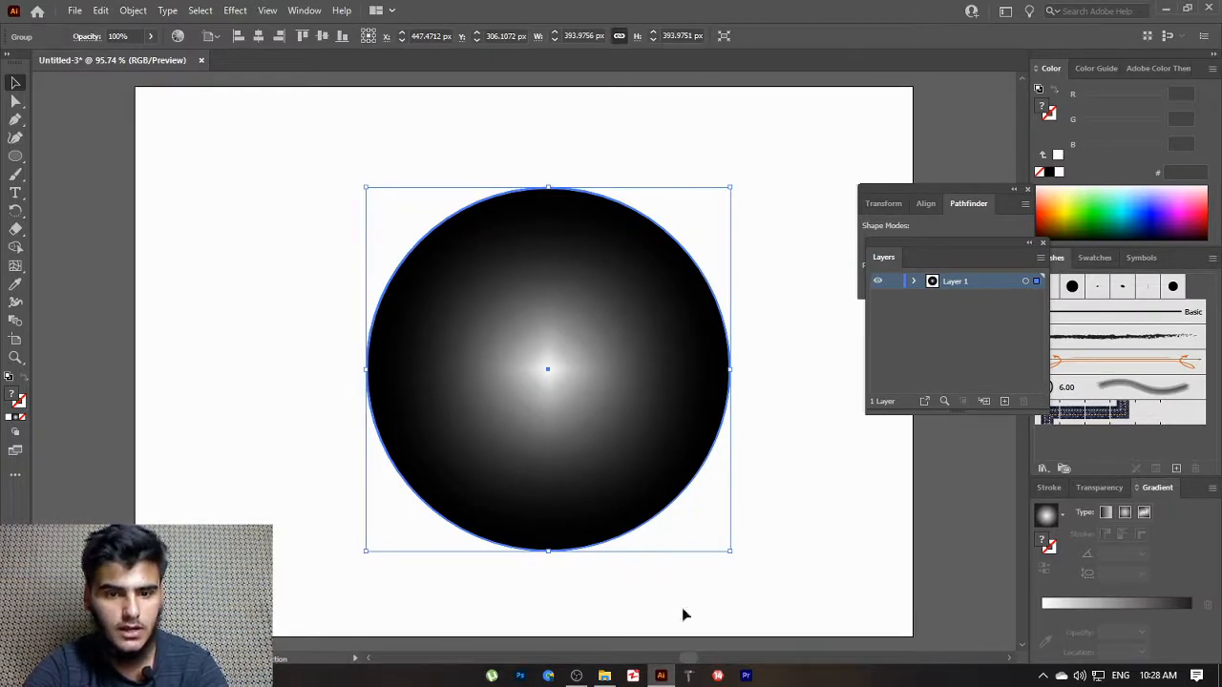
Release the clipping mask on the expanded circle and ungroup the resulting objects
click(132, 10)
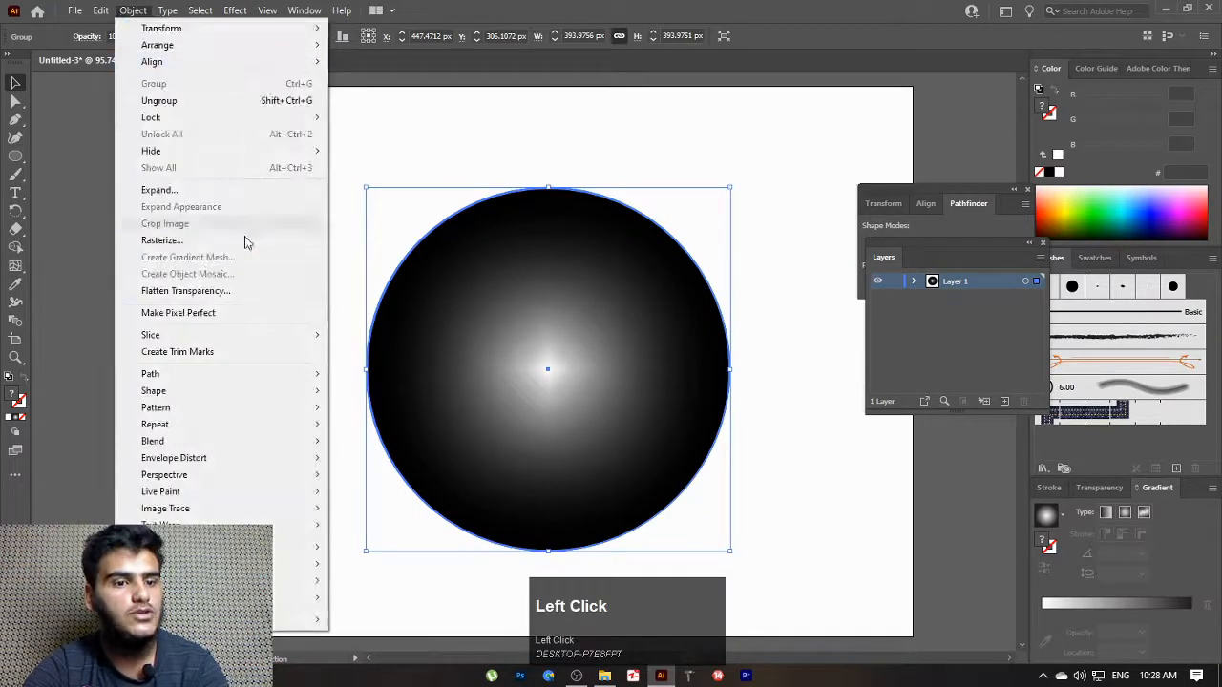
mouse_move(219, 547)
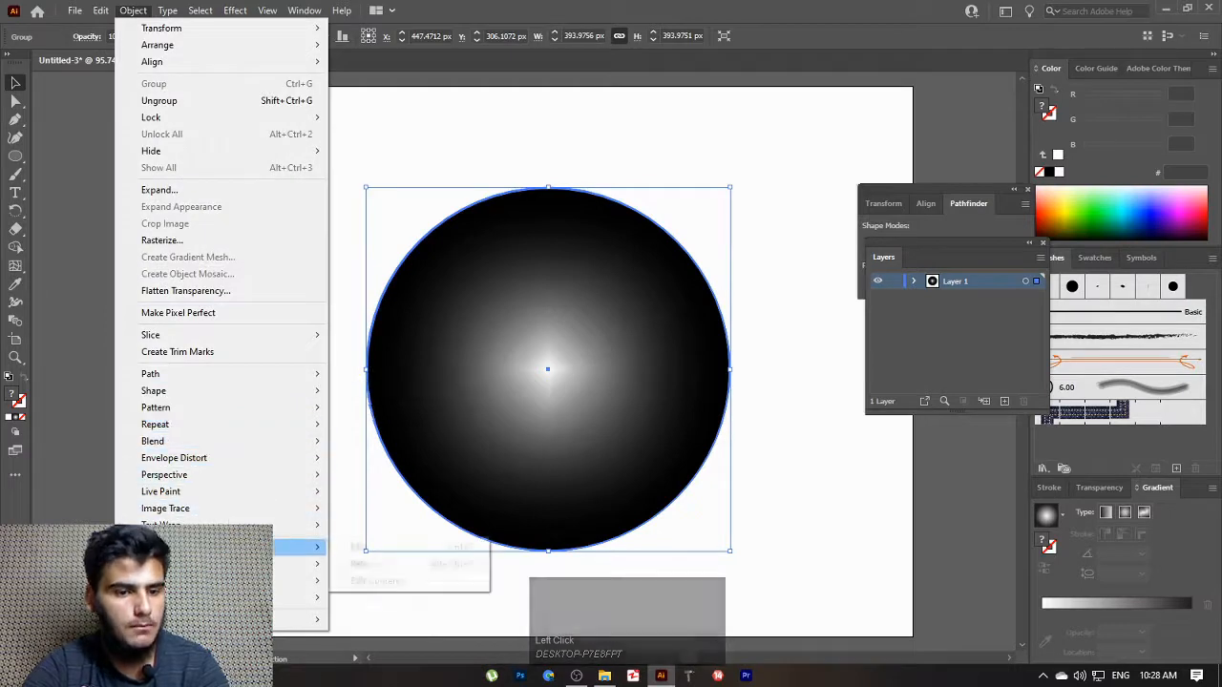
click(362, 564)
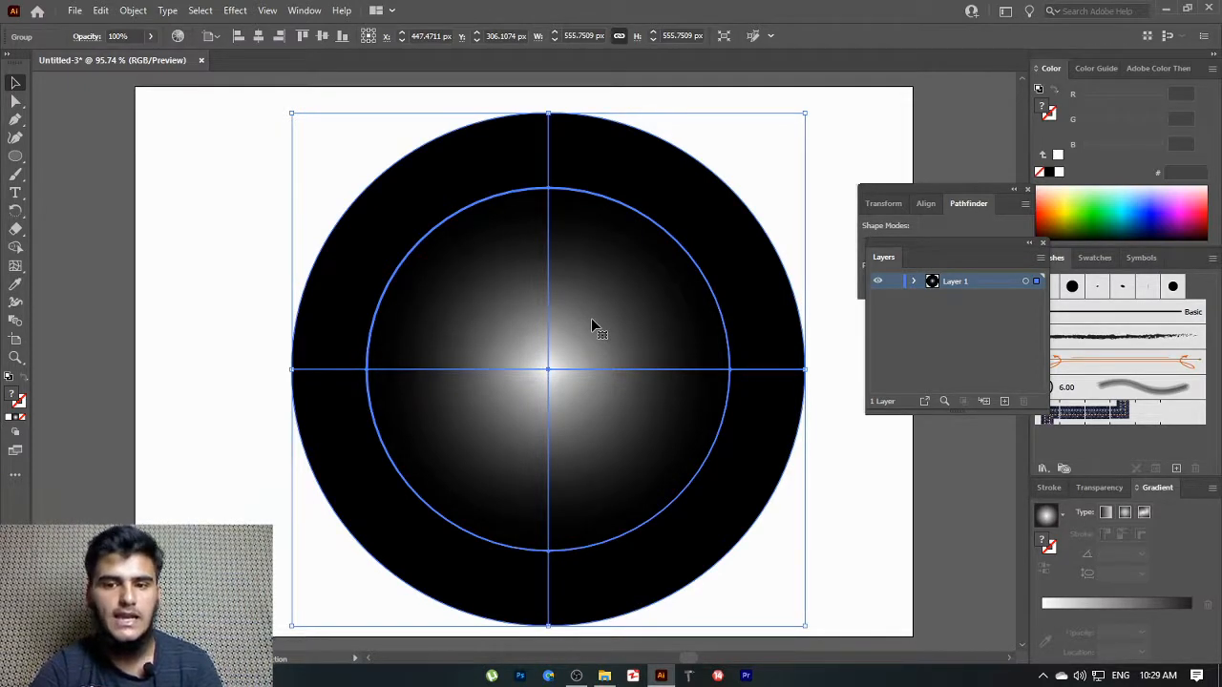
scroll(591, 327, up, 1)
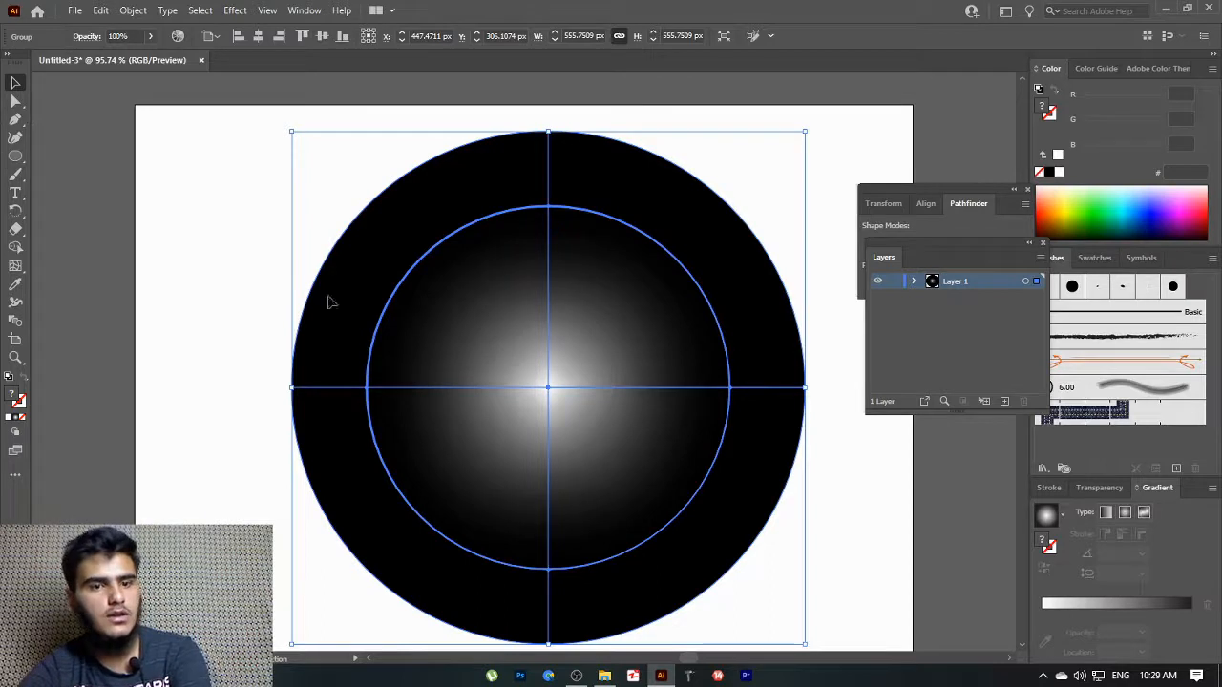
right_click(453, 248)
click(498, 376)
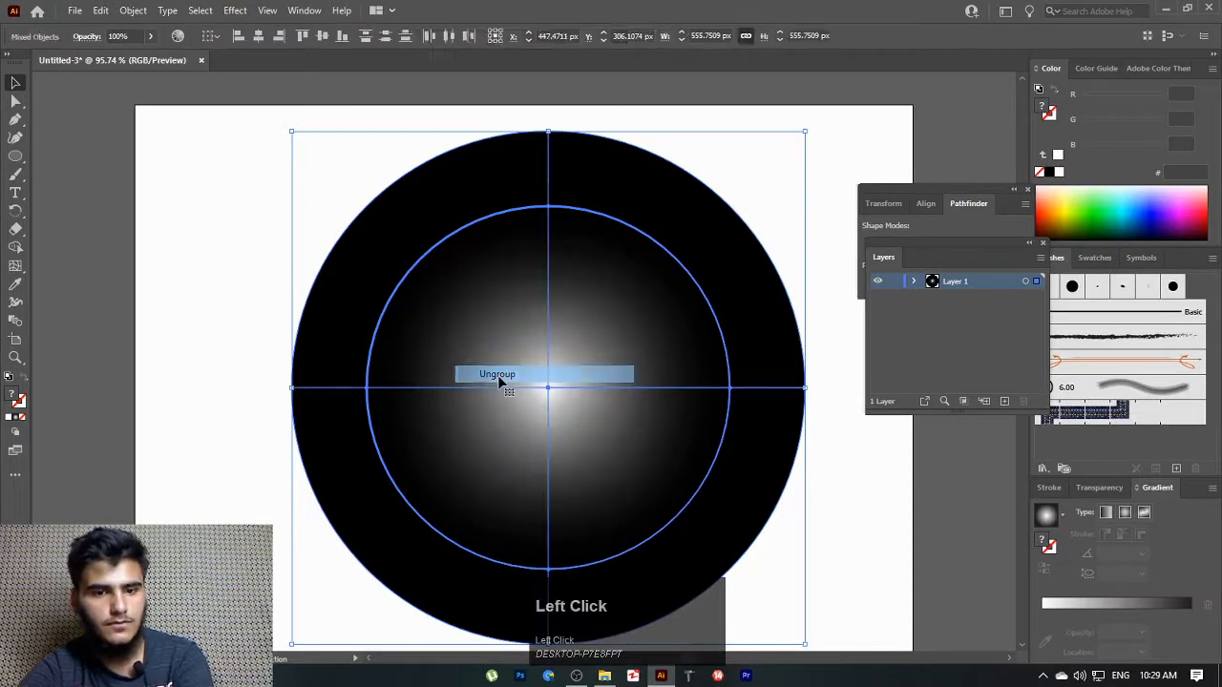
Move the black-and-white mesh circle away from the outlined circle, past the artboard's lower-left corner
click(239, 179)
drag(404, 237, 82, 518)
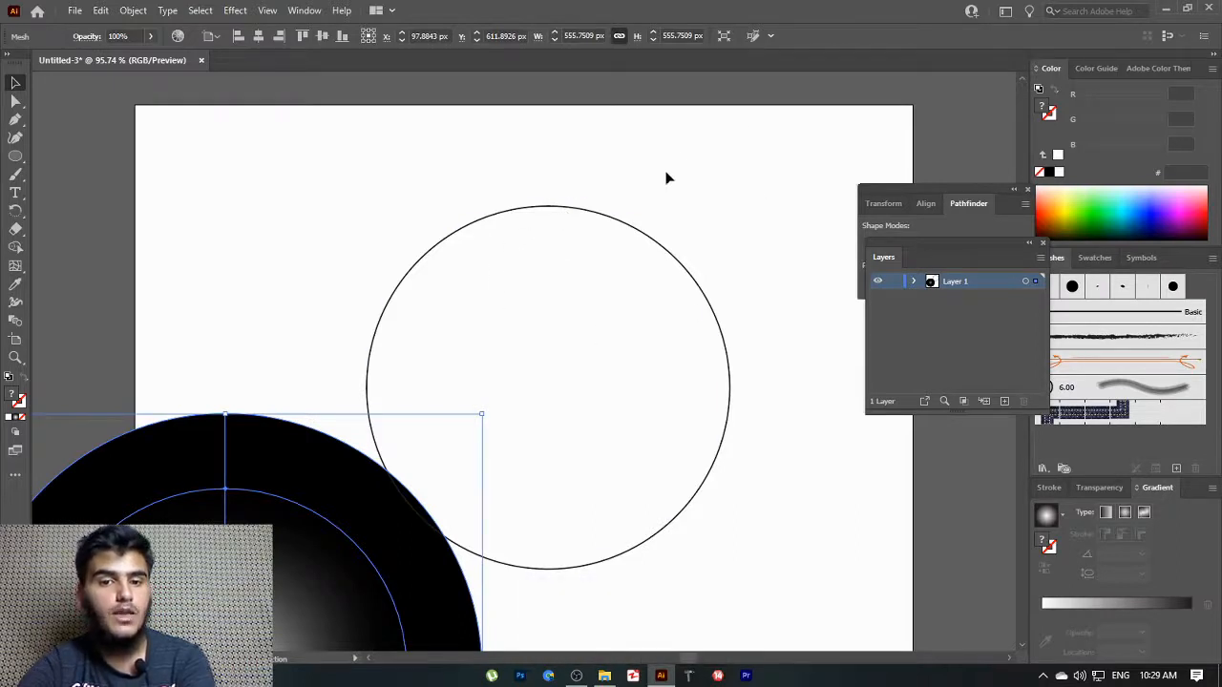
click(14, 86)
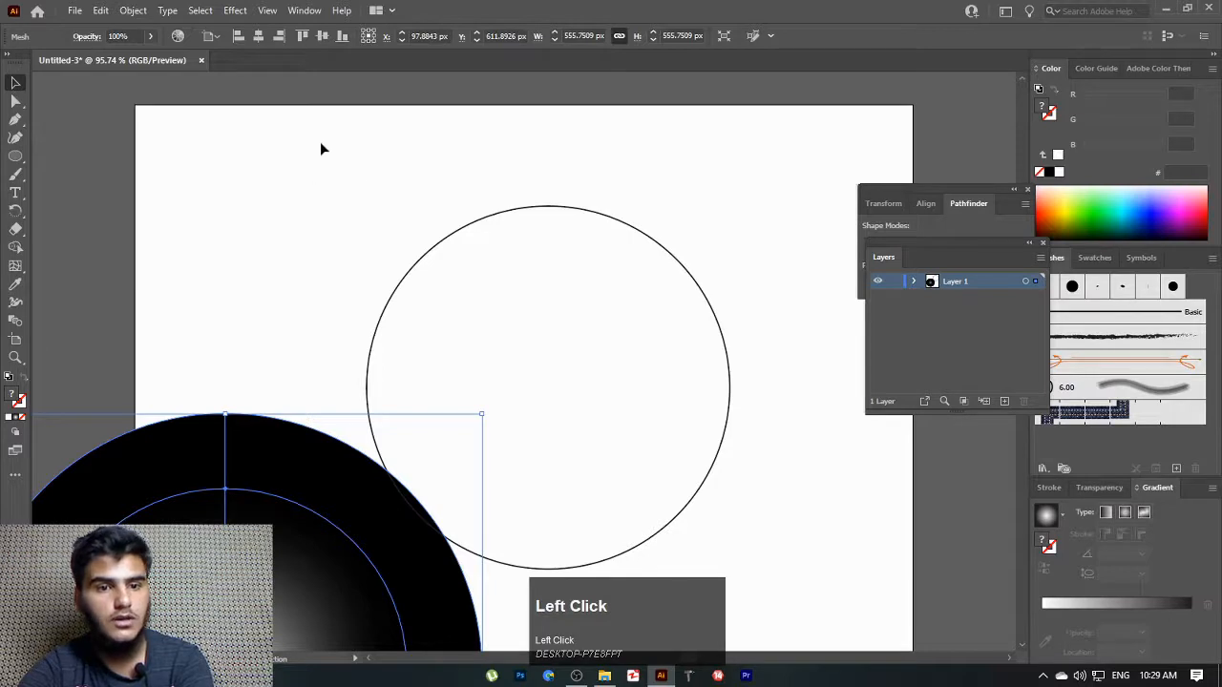
Delete the outlined circle and move the black-and-white mesh circle onto the middle of the artboard
drag(306, 127, 774, 338)
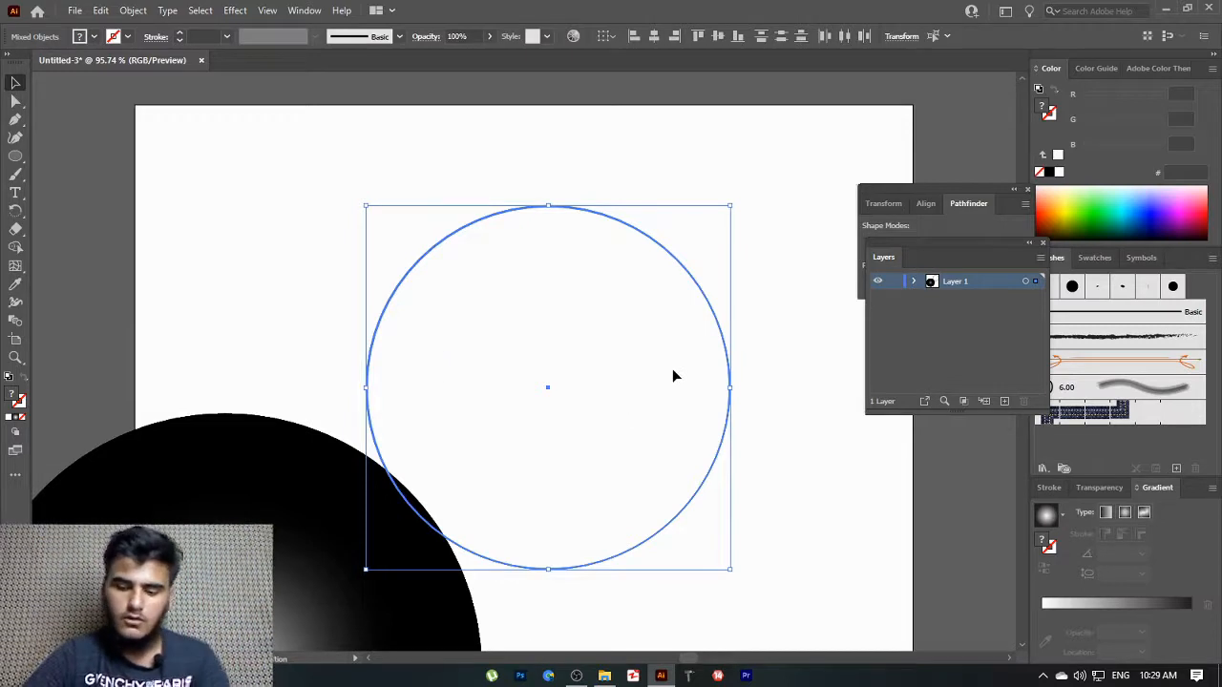
key(Return)
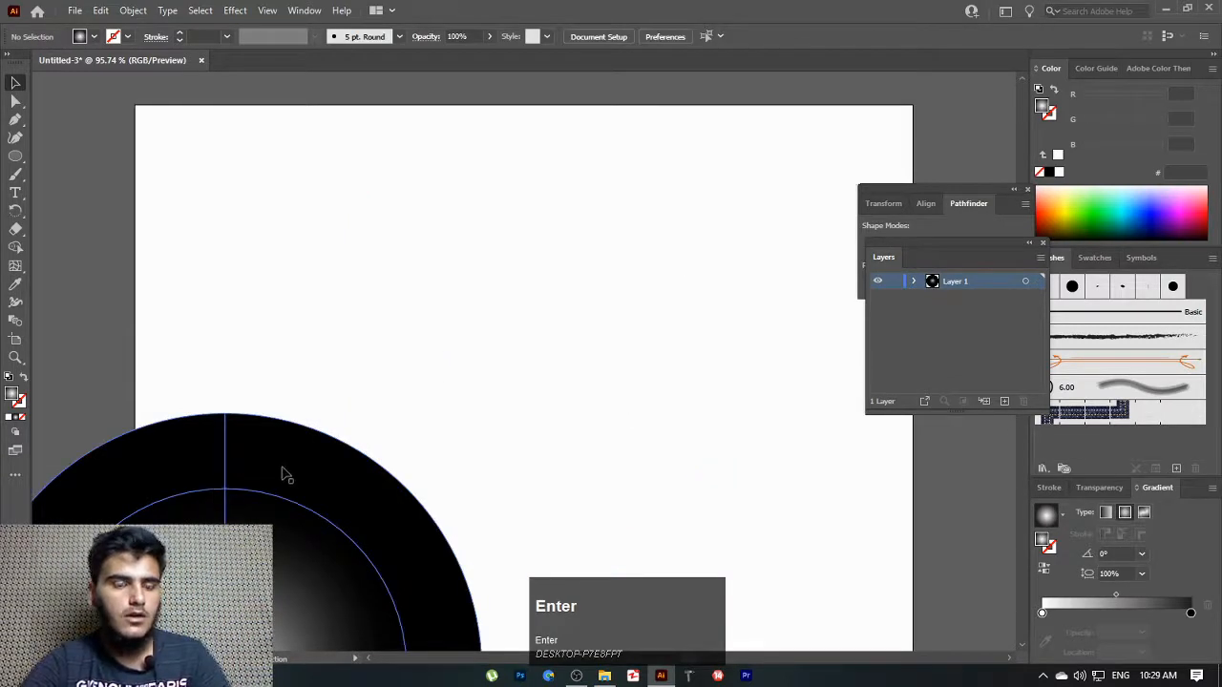
drag(325, 485, 605, 191)
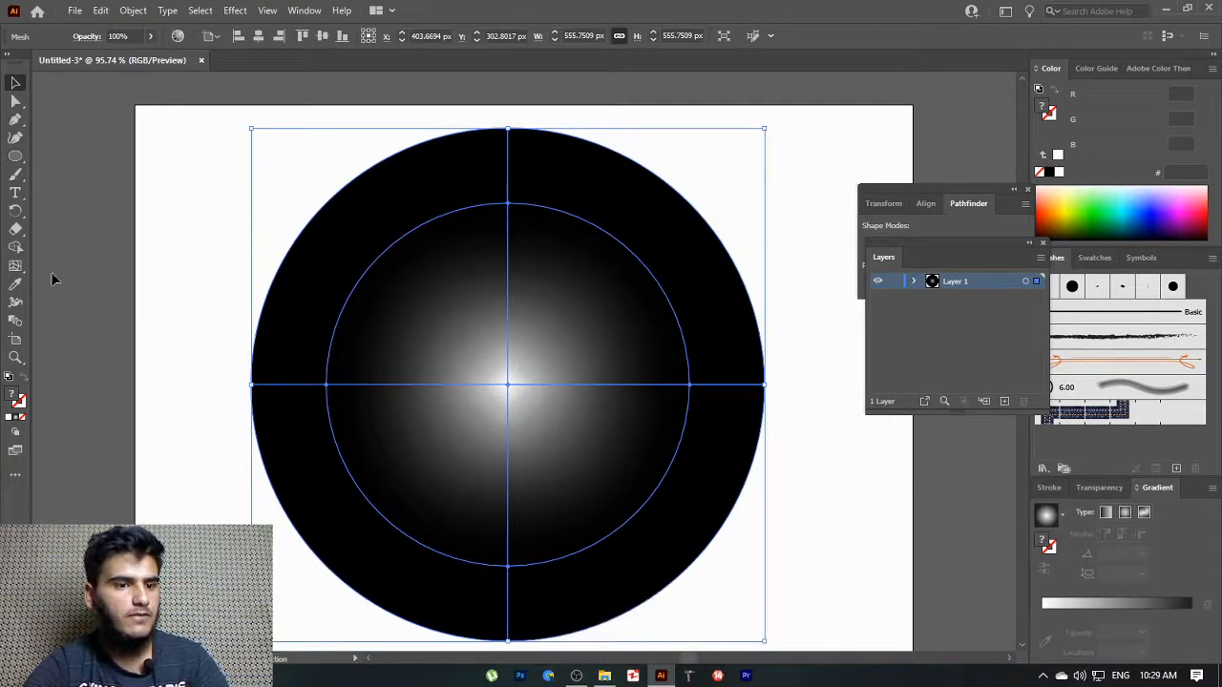
Recolour the entire mesh circle with the flat light grey CECECC
double_click(16, 399)
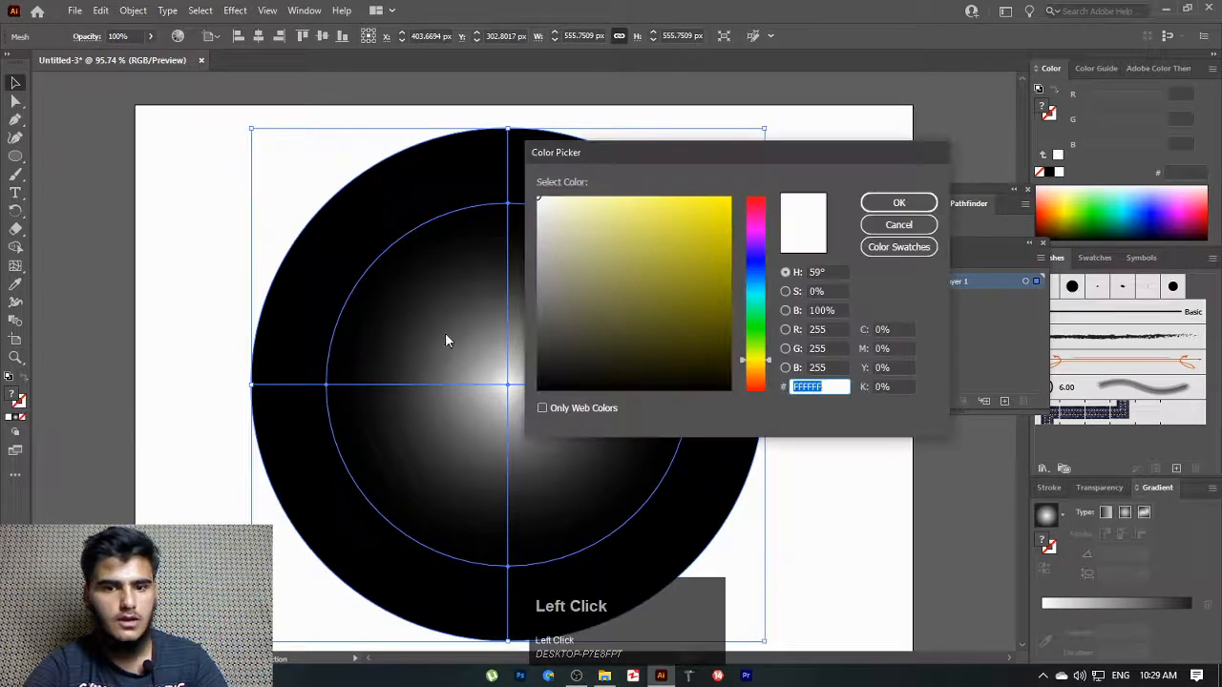
mouse_move(545, 212)
mouse_down()
mouse_move(540, 200)
mouse_move(534, 226)
mouse_up()
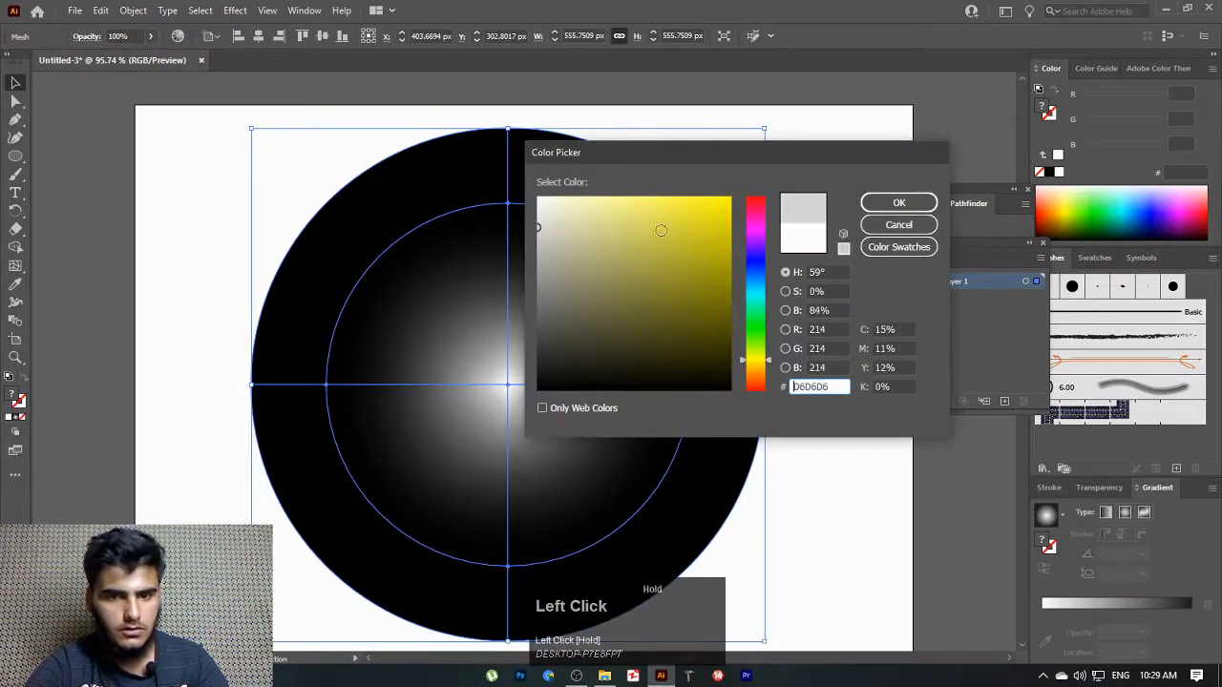
click(898, 203)
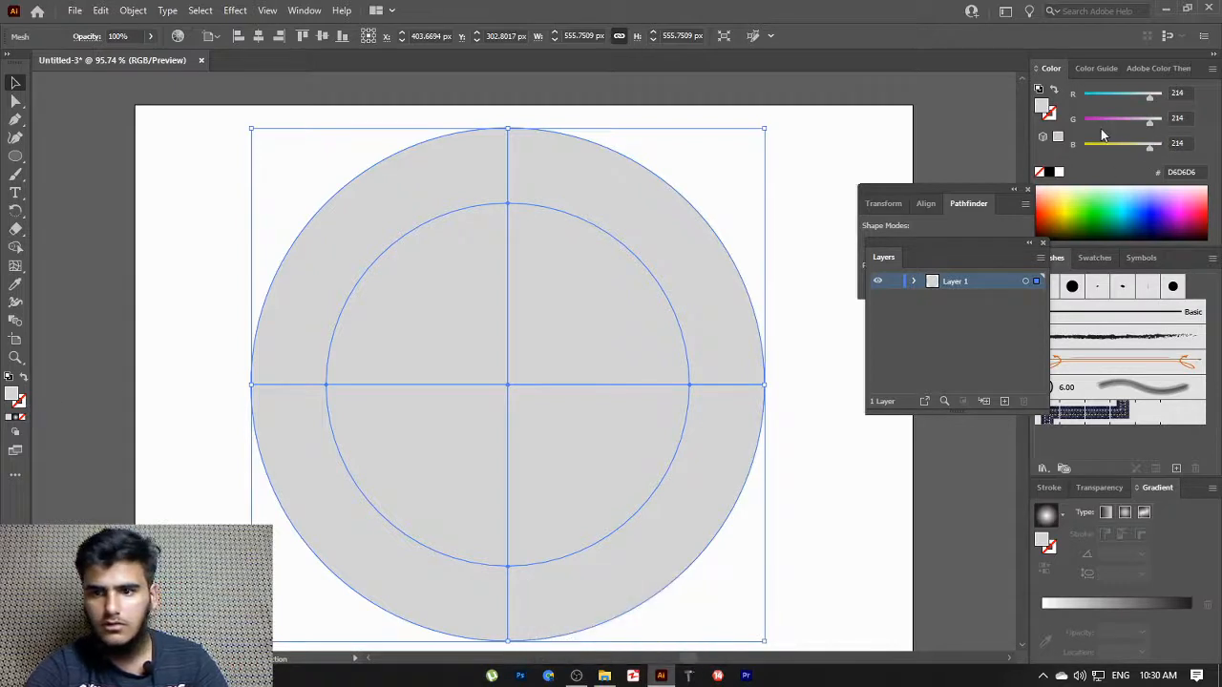
double_click(13, 393)
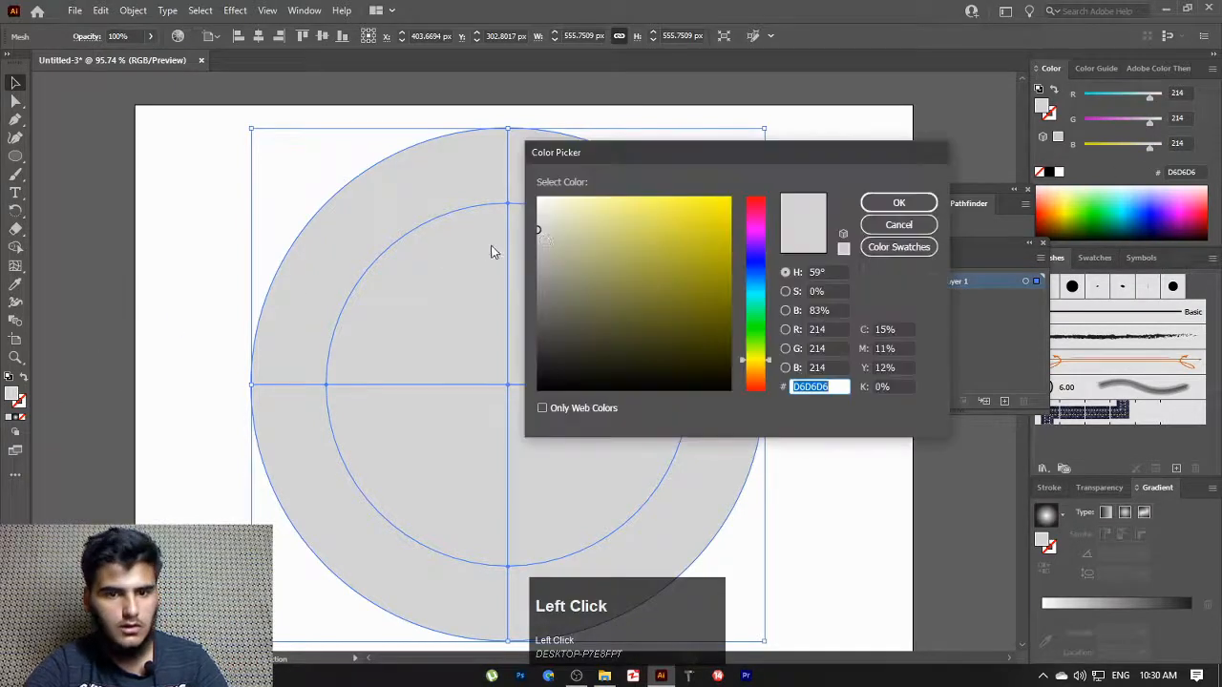
click(539, 233)
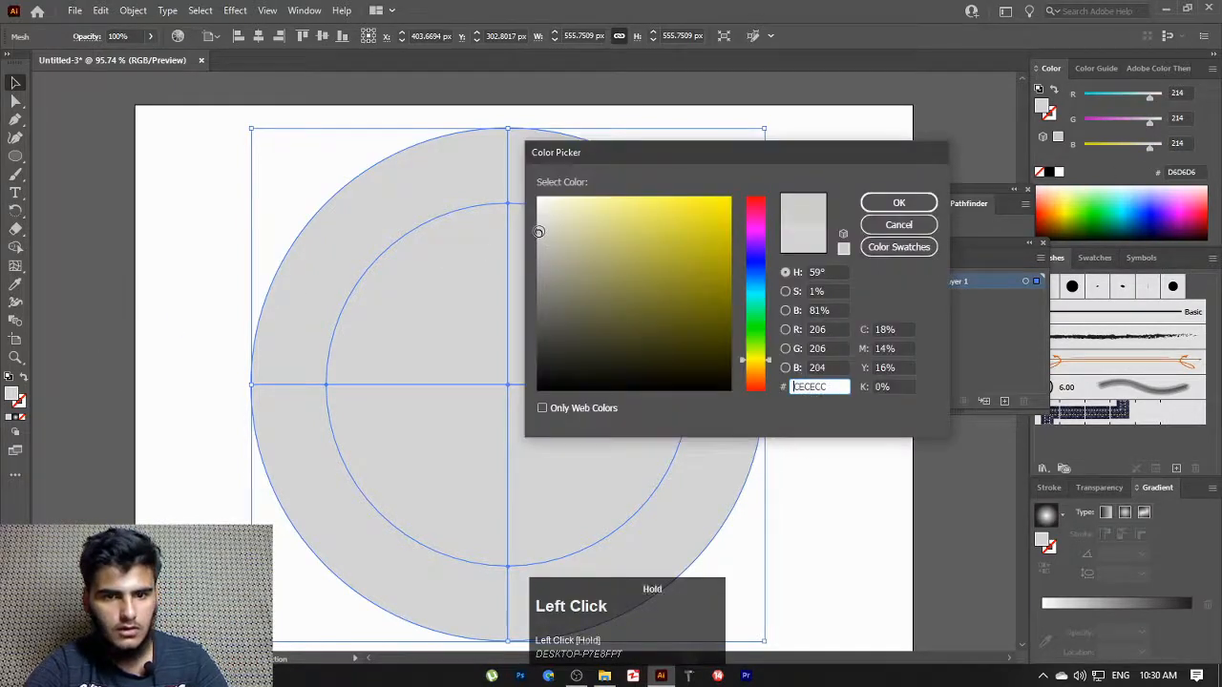
click(862, 203)
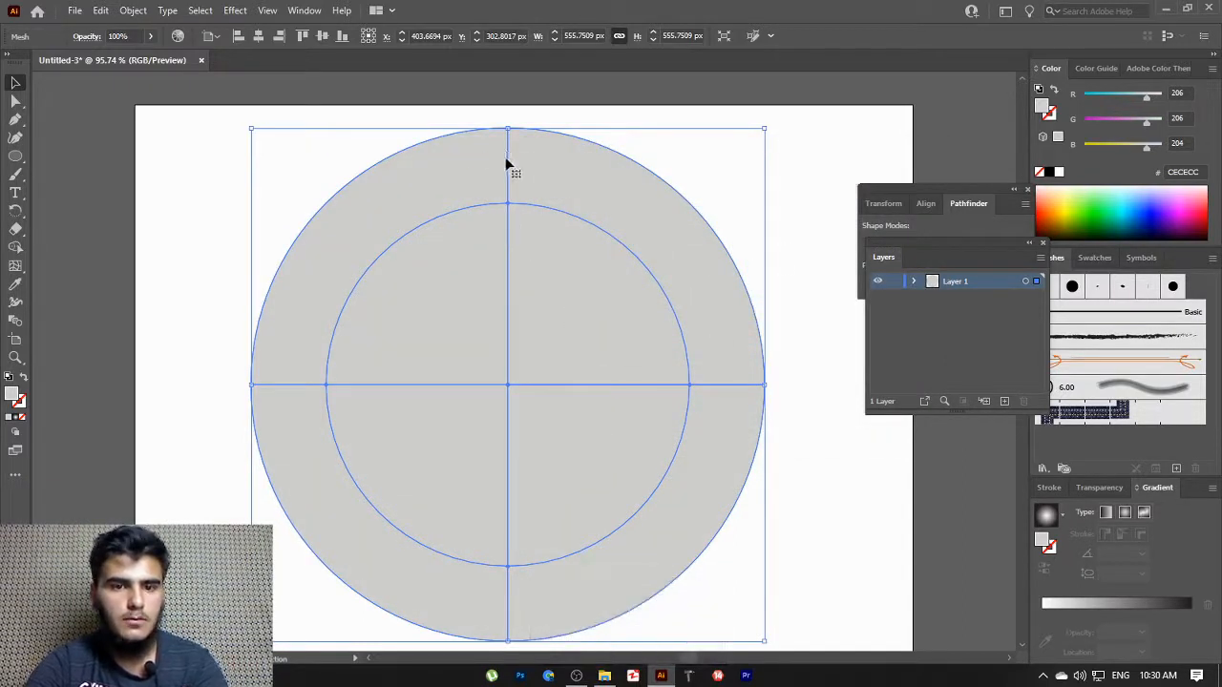
Try adding extra concentric rings and radial lines to the grey circle with the Mesh tool, and undo them
click(15, 268)
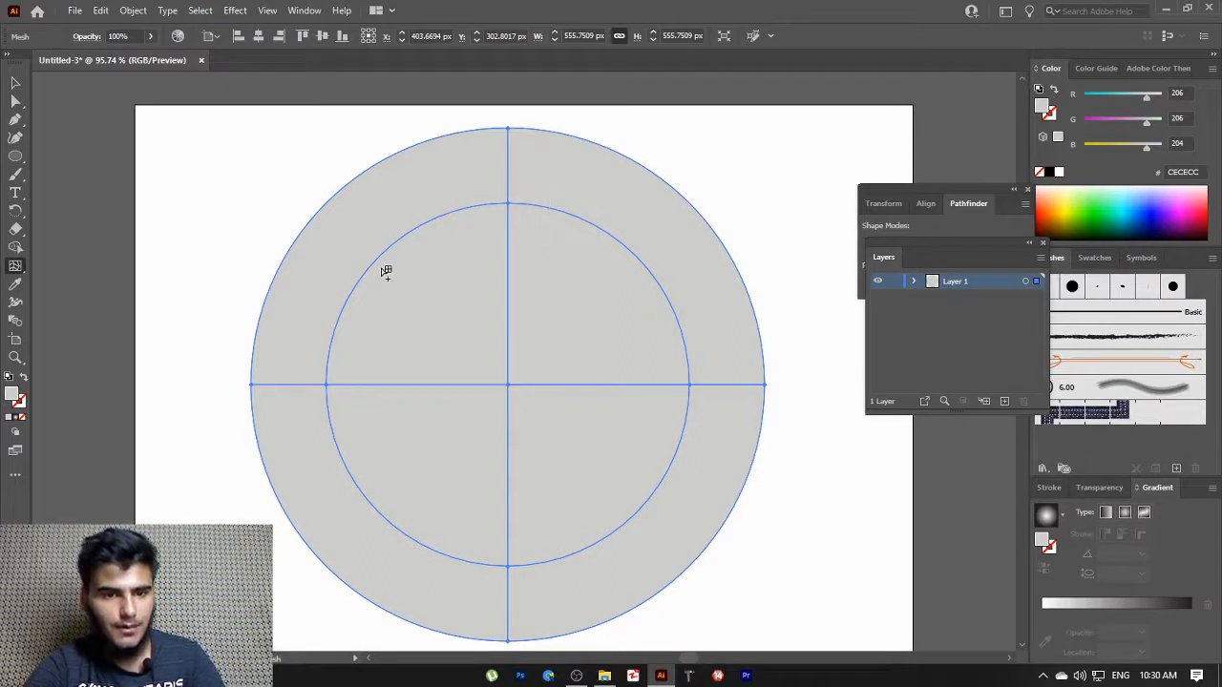
click(511, 137)
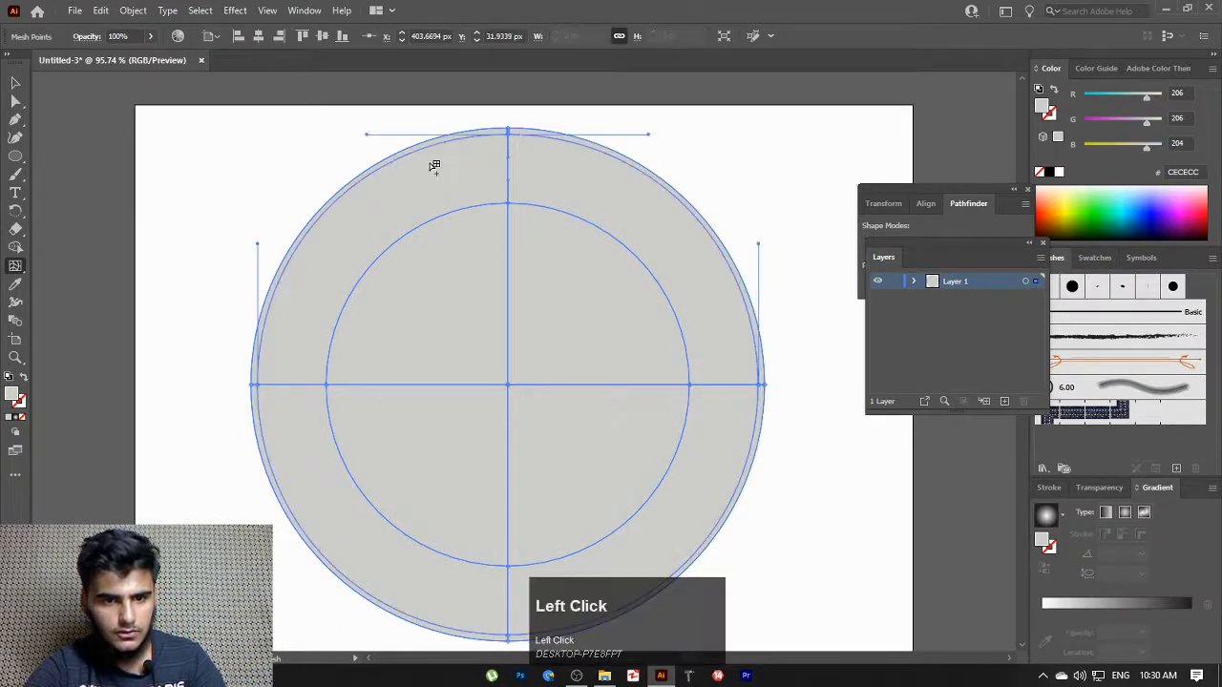
click(510, 177)
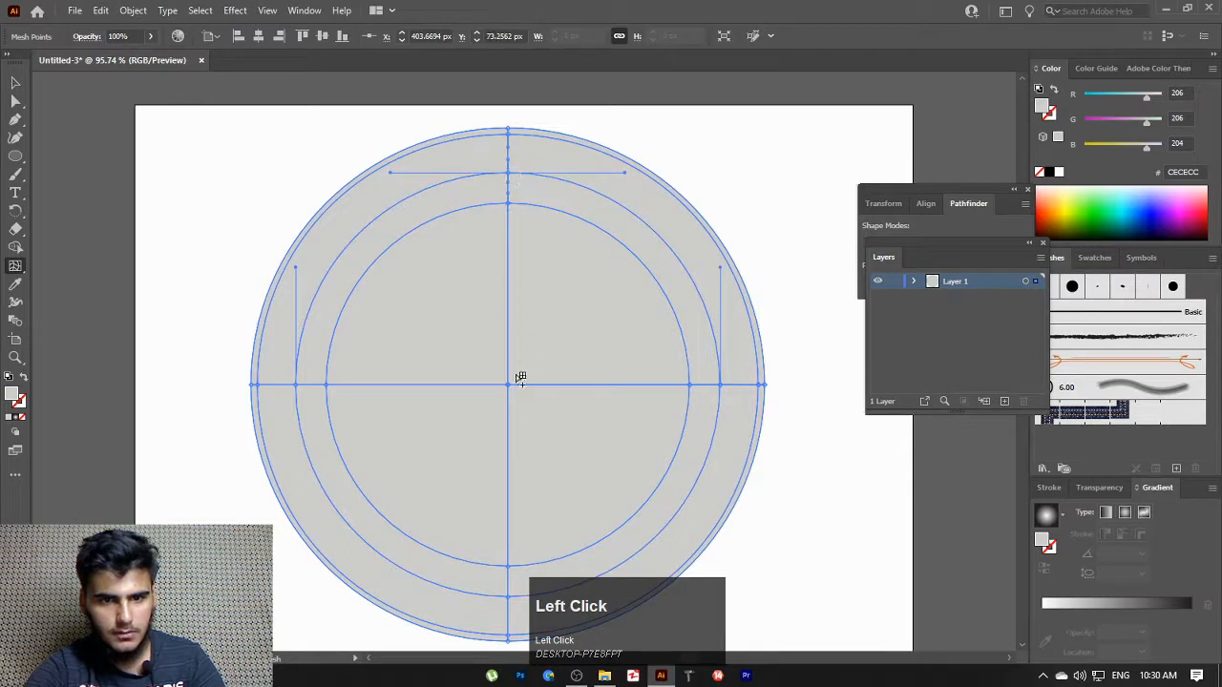
click(383, 384)
click(452, 384)
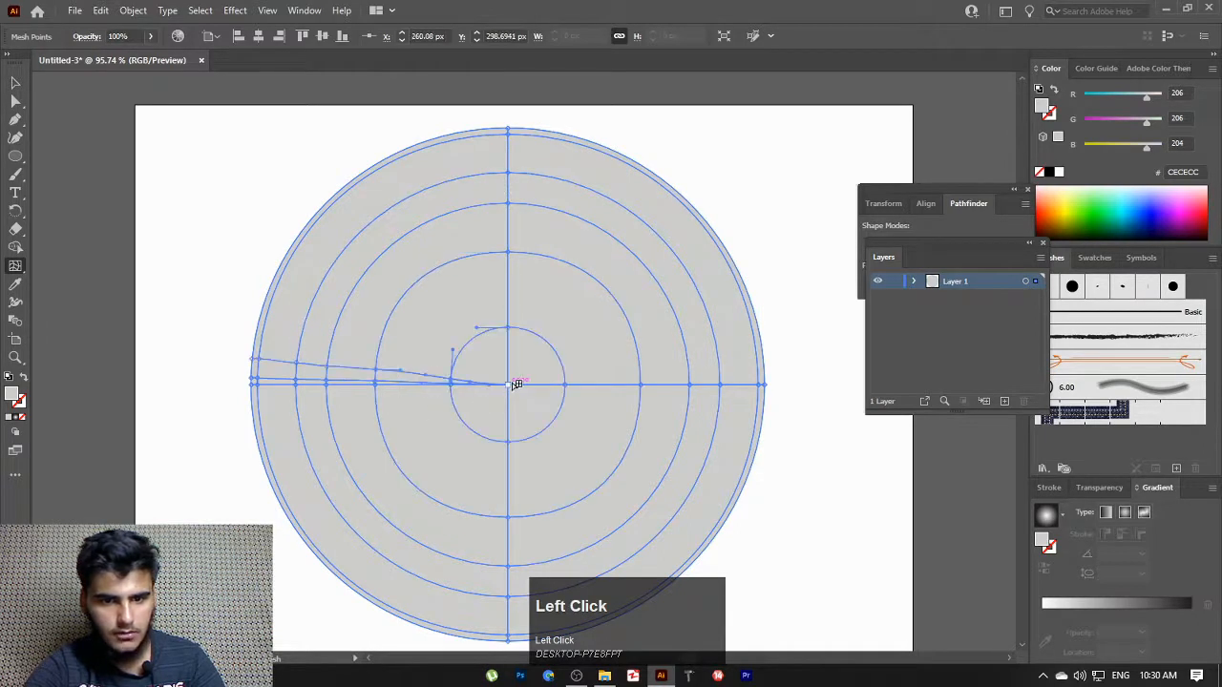
click(531, 381)
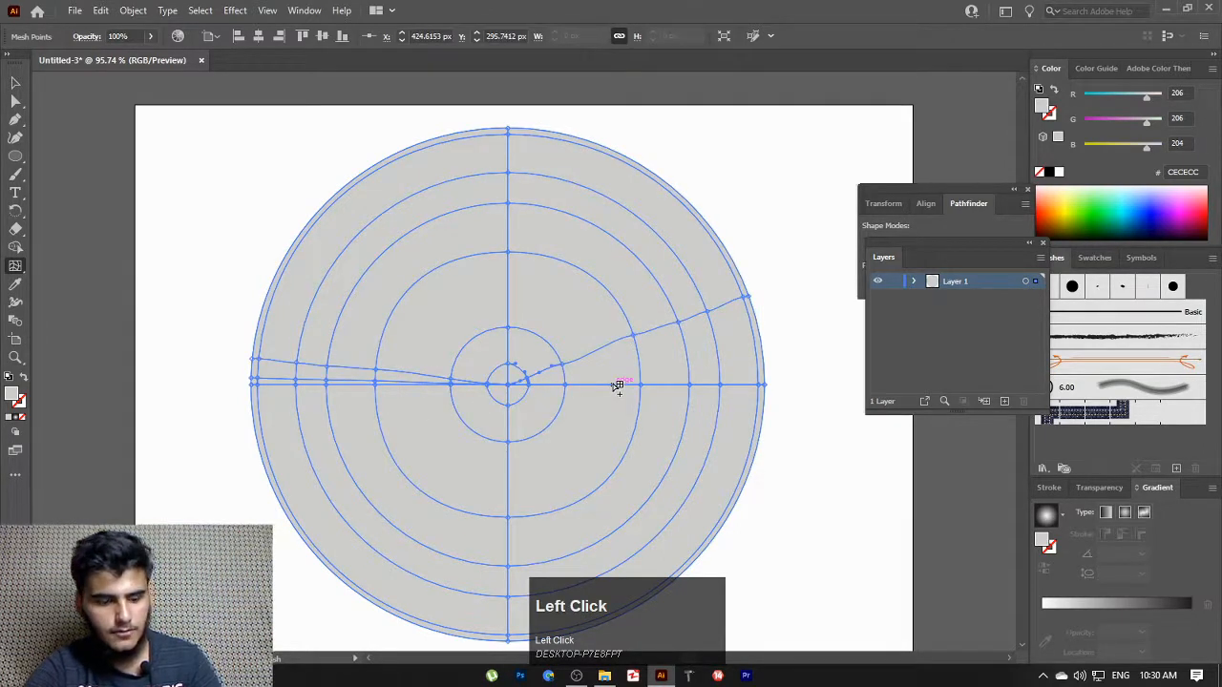
key(ctrl+z)
key(ctrl+z)
key(ctrl+z)
key(ctrl+z)
key(ctrl+z)
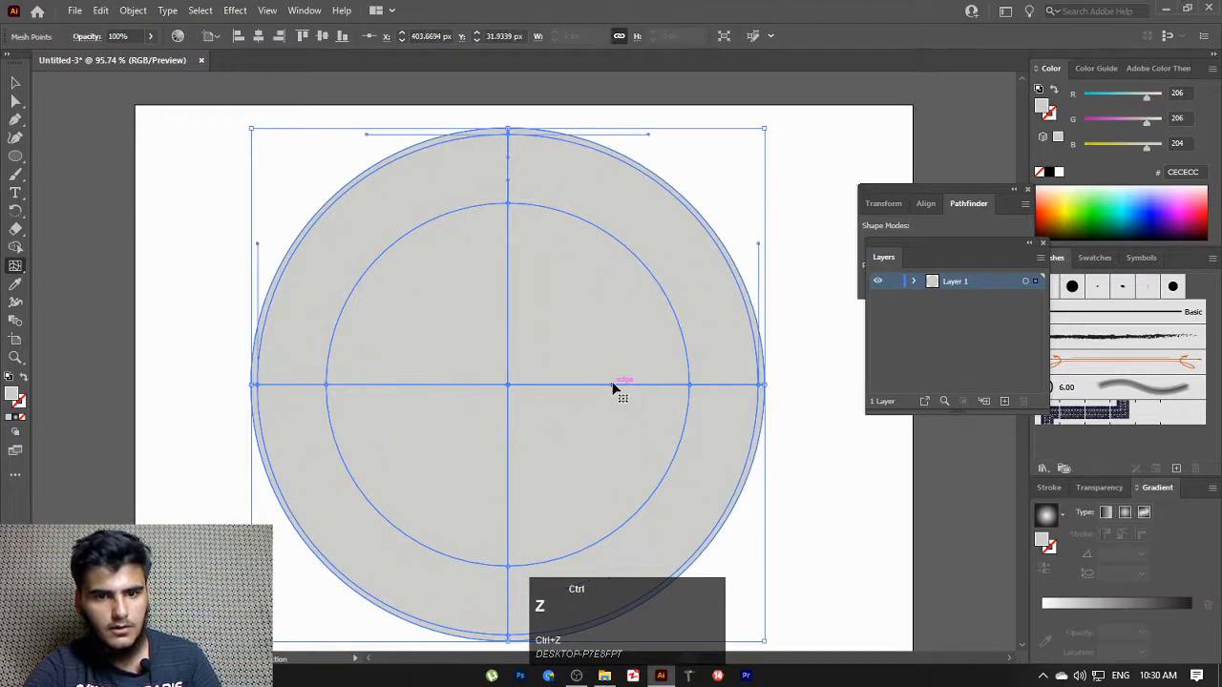
Add a diagonal radial mesh line through the inner ring in the circle's upper-left quadrant
click(405, 236)
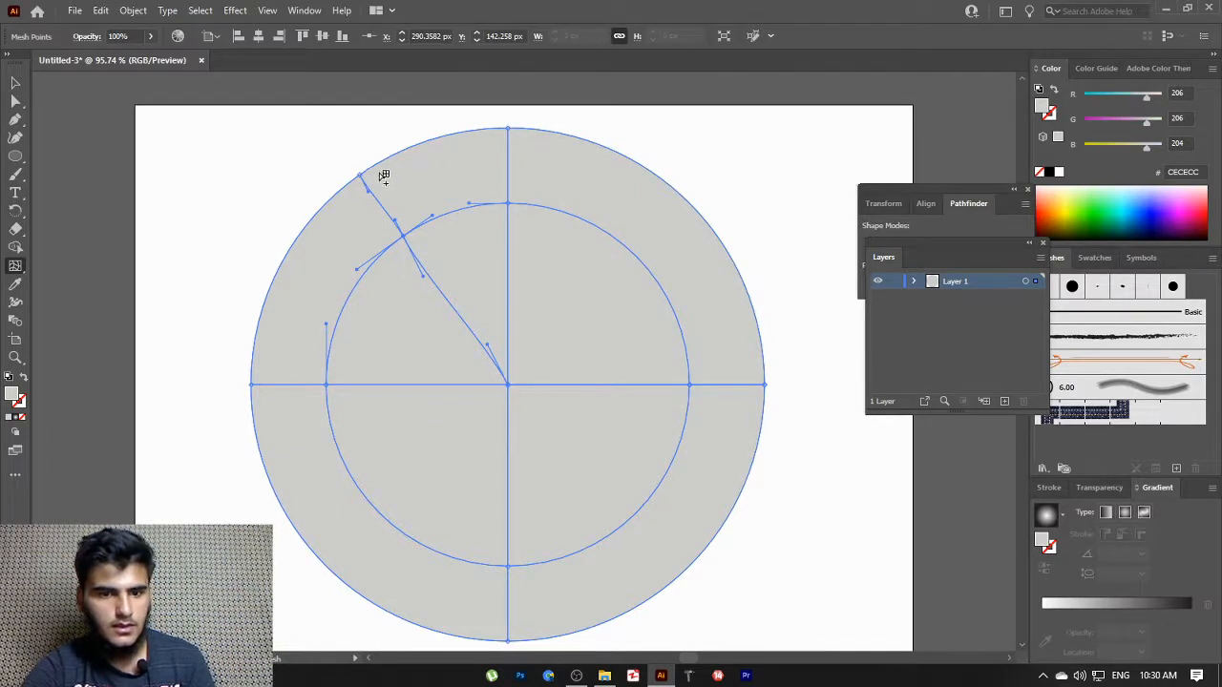
key(ctrl+z)
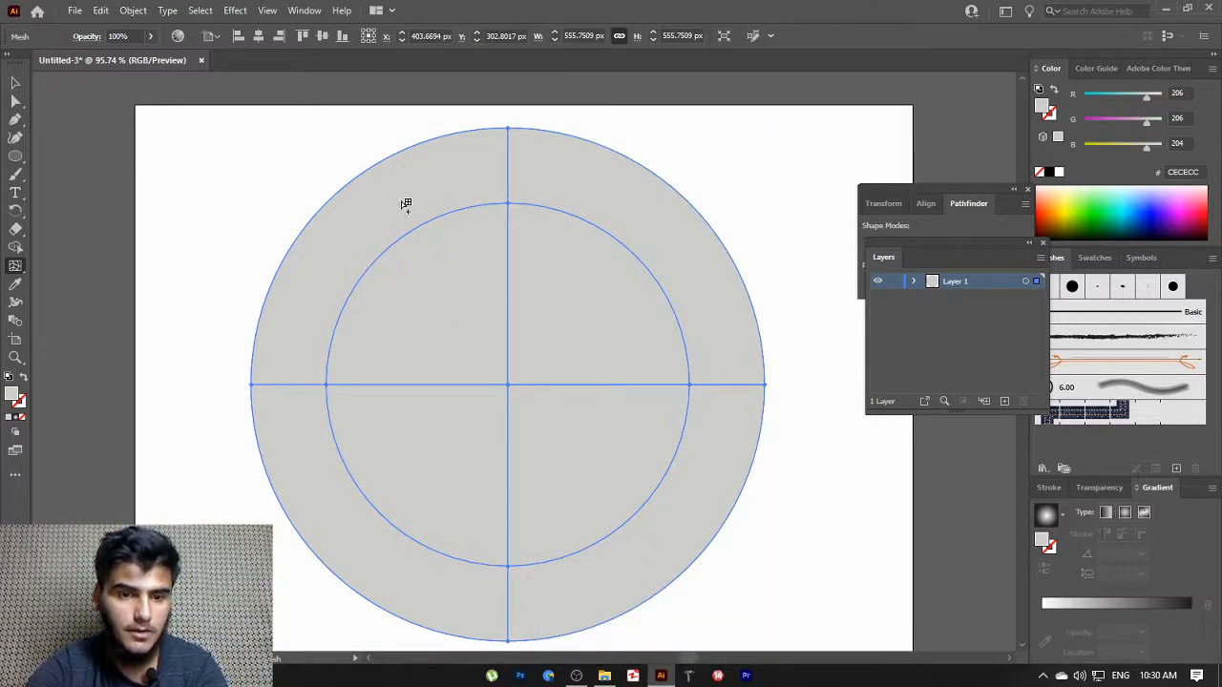
click(389, 256)
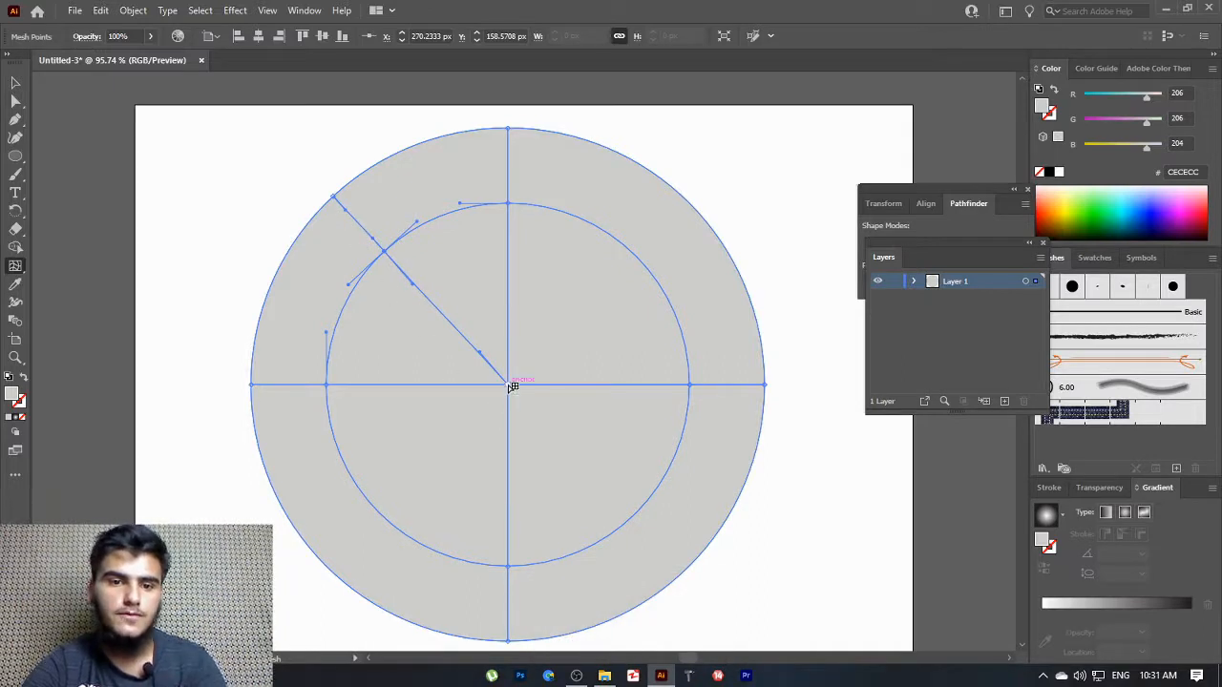
Try adding radial mesh lines just beside the upper vertical centre line, and undo them
click(503, 206)
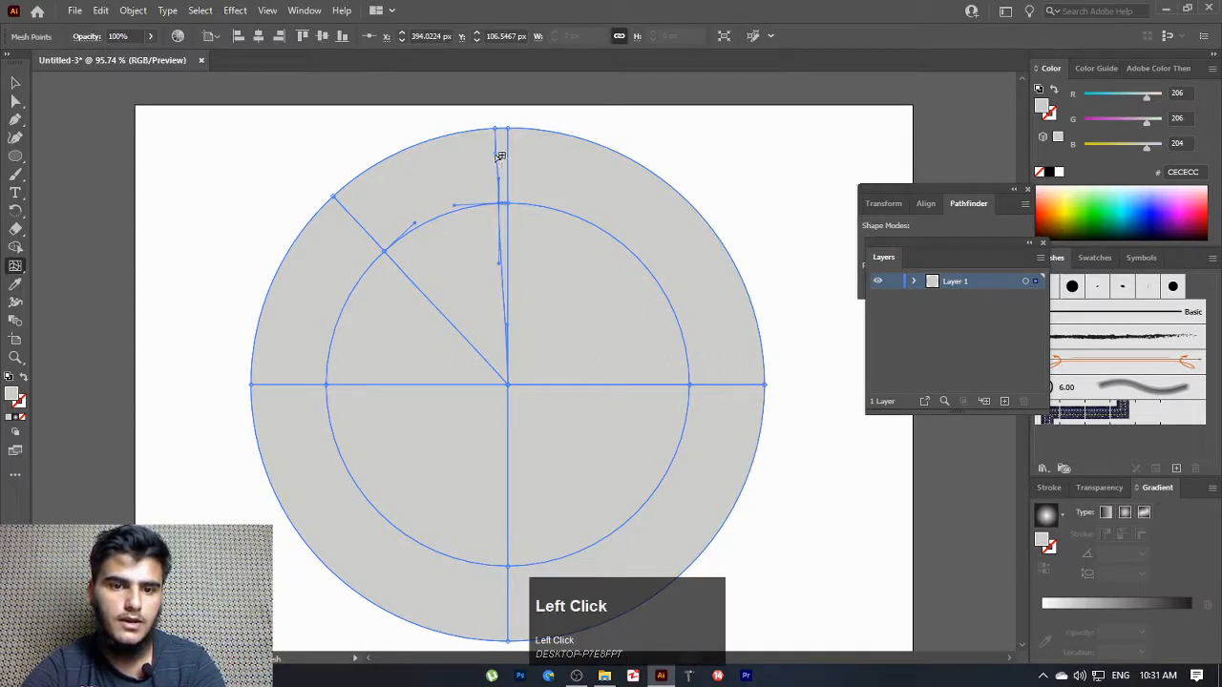
click(477, 205)
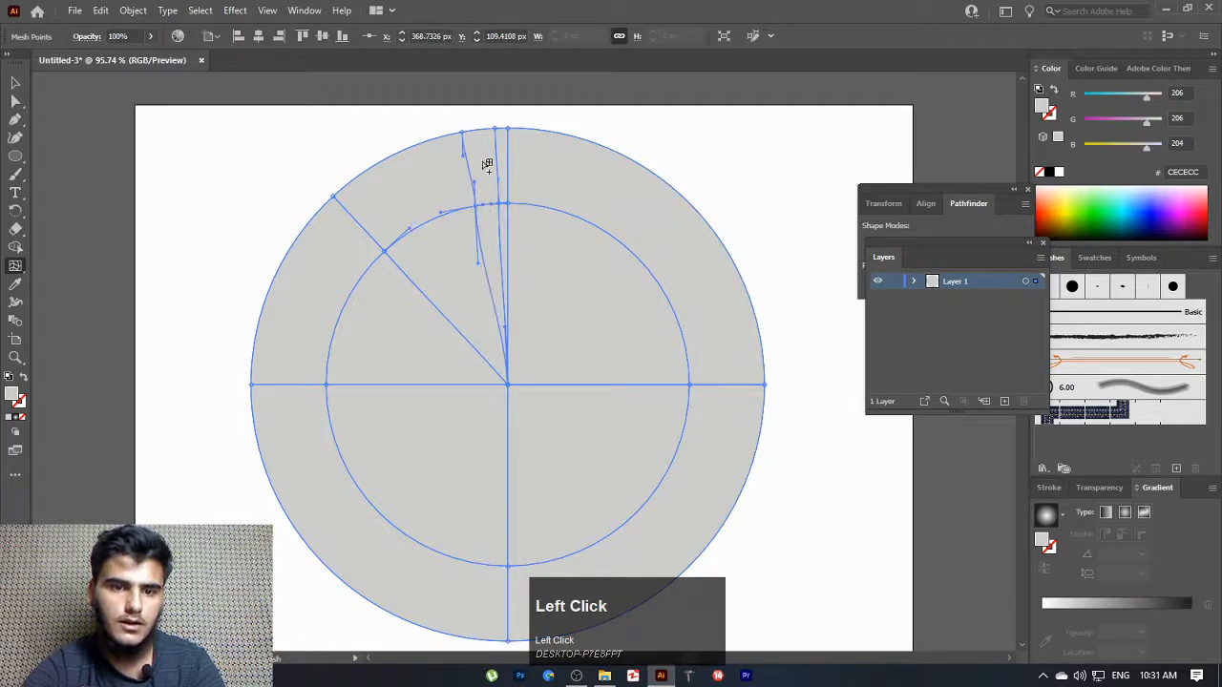
ctrl+click(540, 317)
key(ctrl+z)
key(ctrl+z)
key(ctrl+z)
key(ctrl+z)
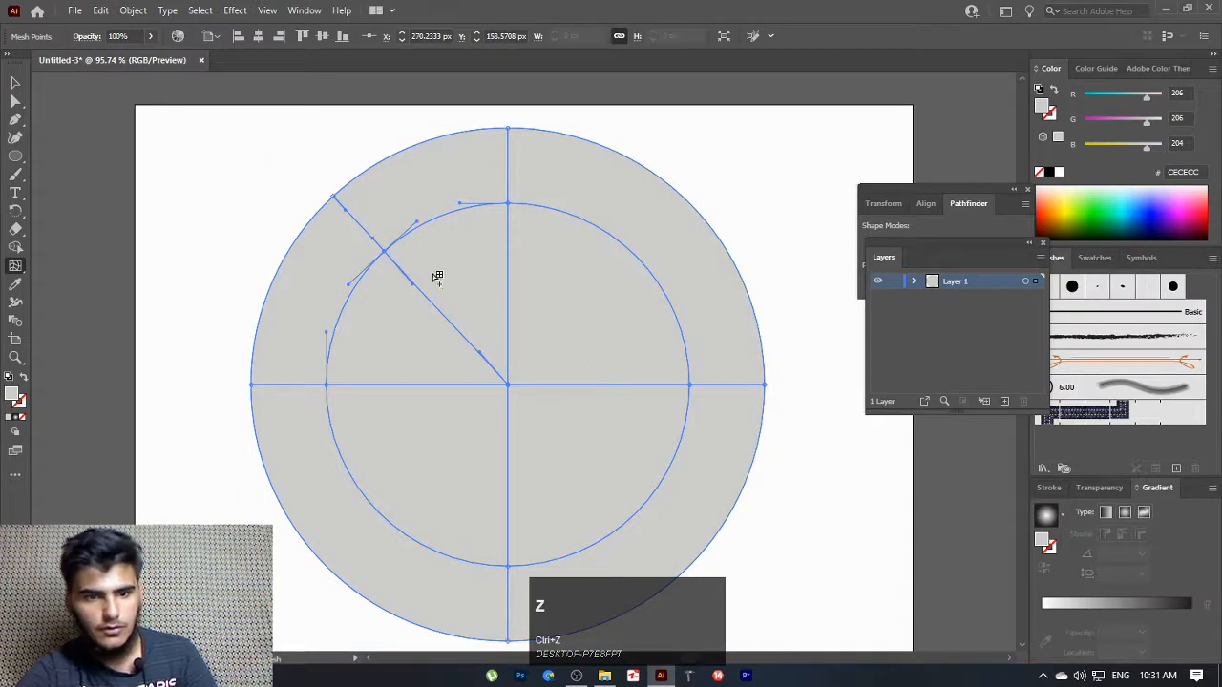
Add diagonal radial mesh lines through the inner ring in the upper-right, lower-right and lower-left quadrants
click(637, 257)
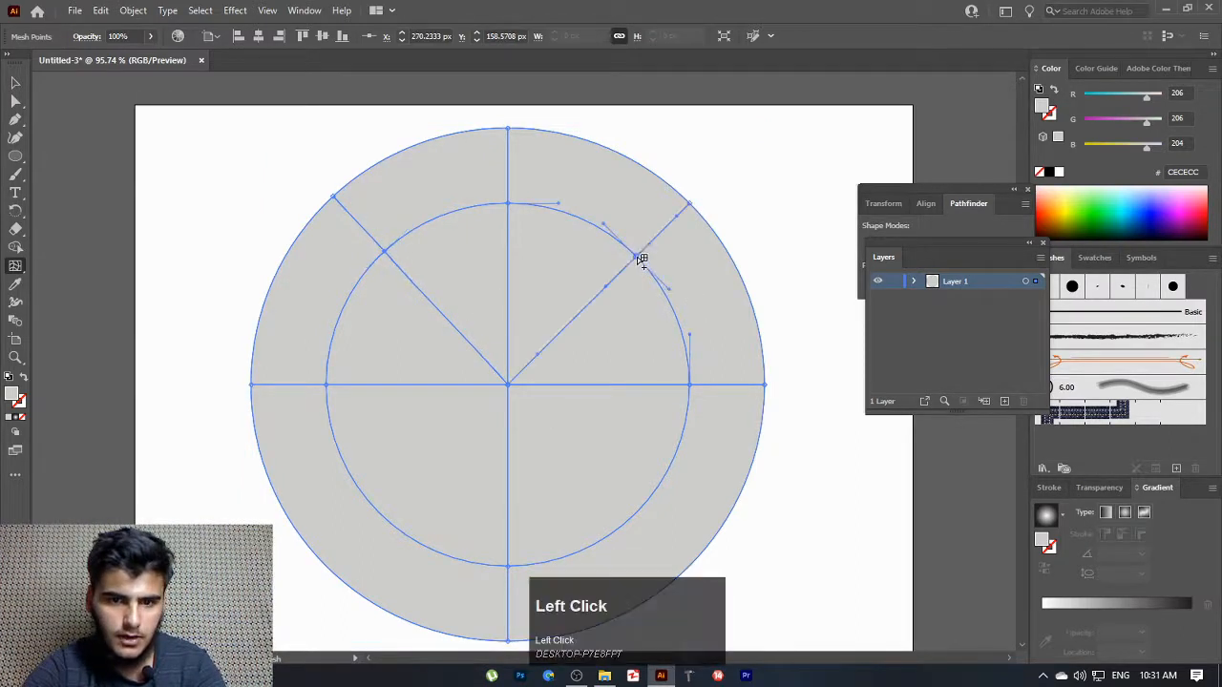
click(642, 512)
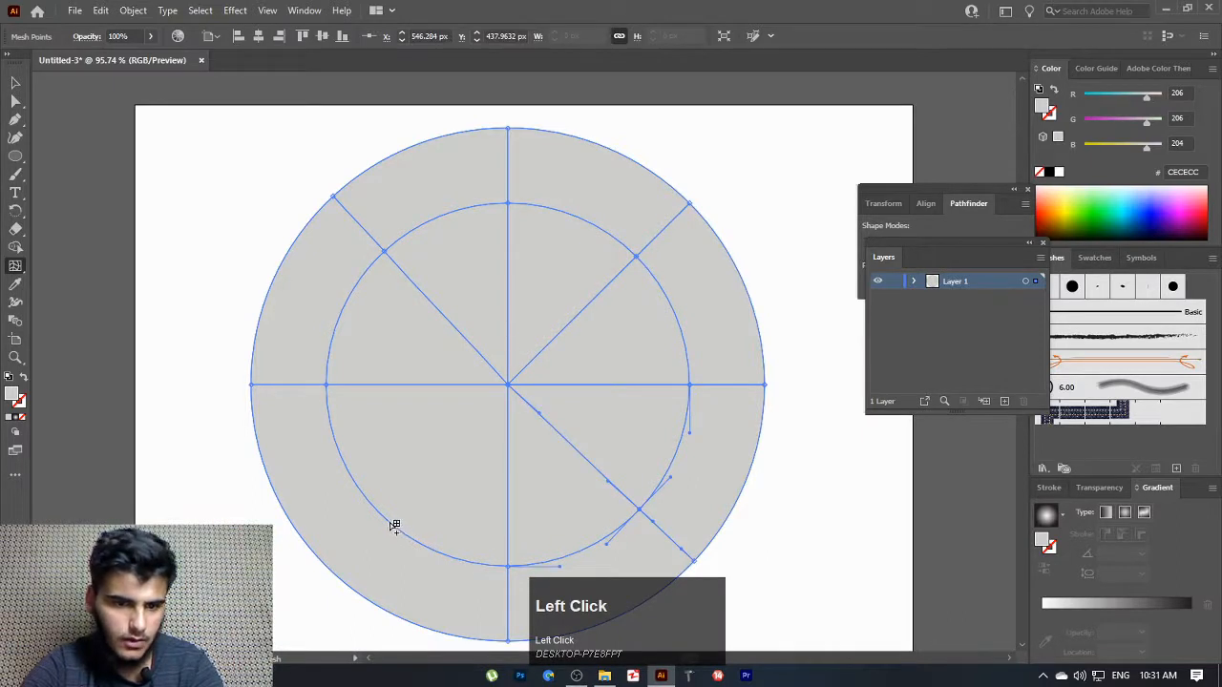
click(389, 522)
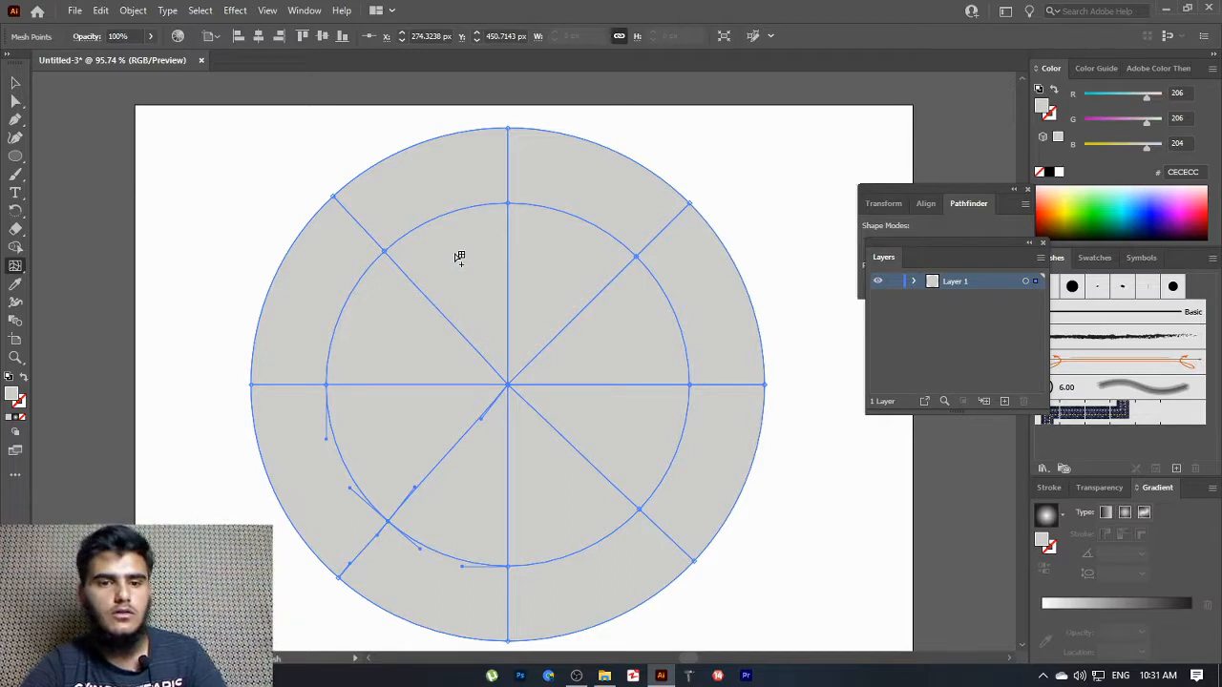
Add radial mesh lines midway between the vertical centre line and each of the four diagonals, two above and two below
click(447, 216)
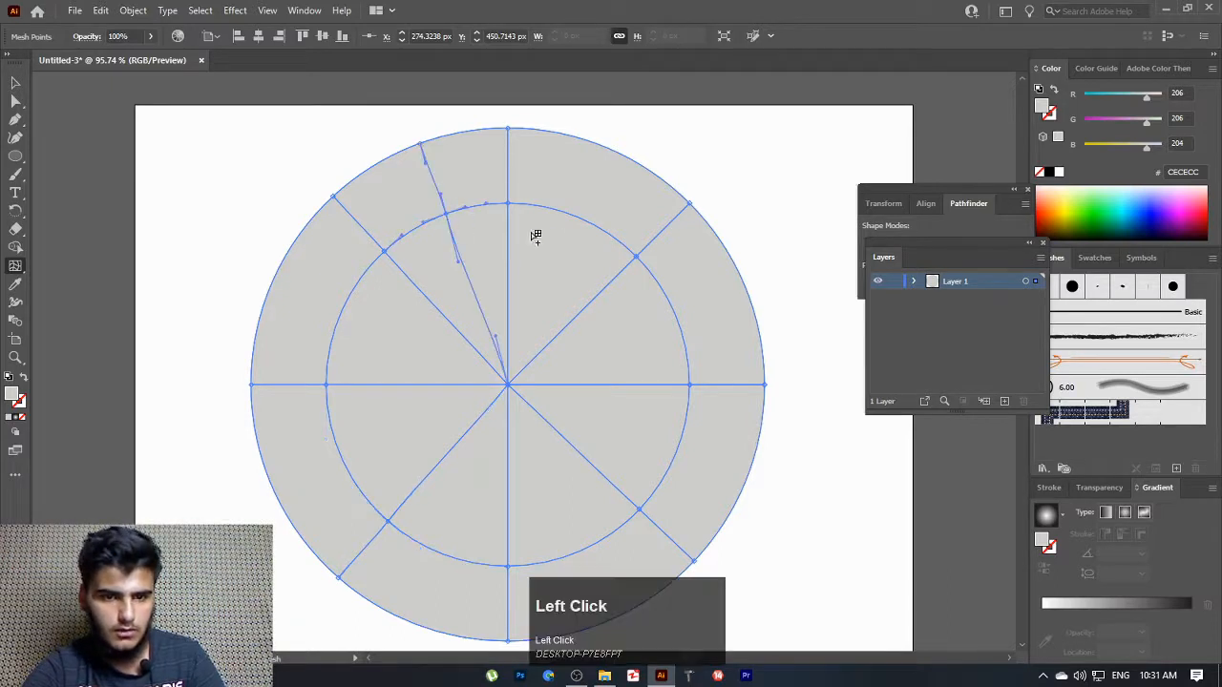
click(582, 218)
click(587, 558)
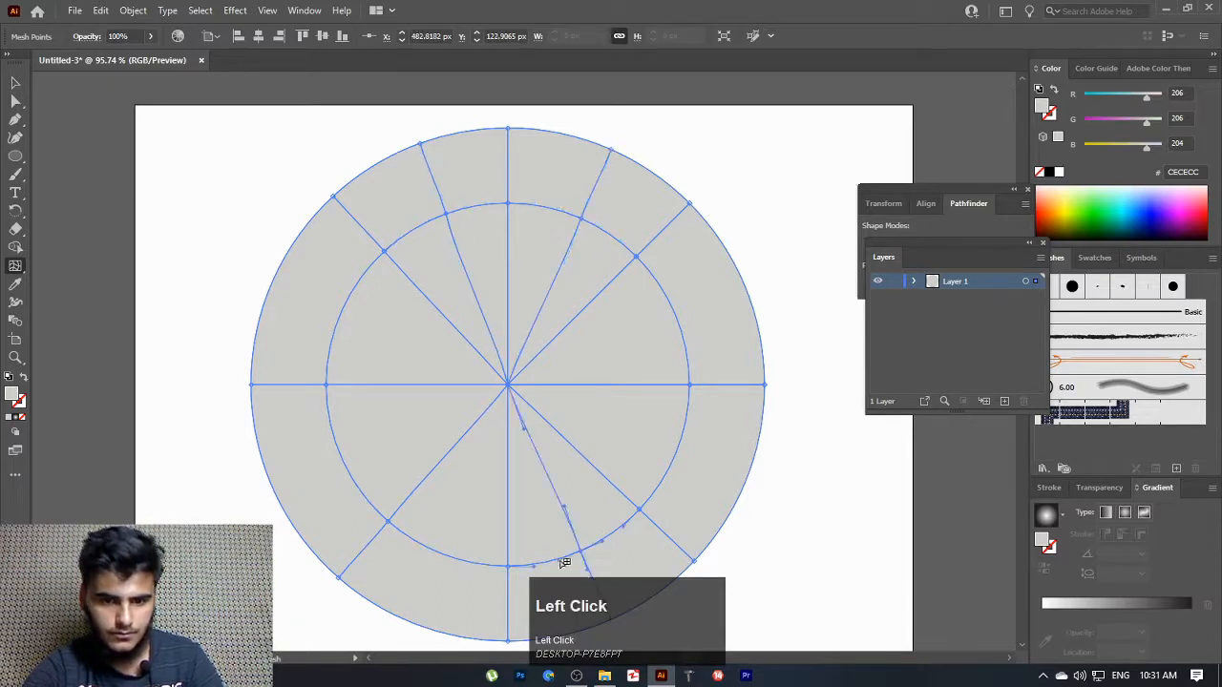
click(450, 559)
Subdivide the four segments between the lower diagonals with one additional radial mesh line each
click(544, 567)
click(621, 537)
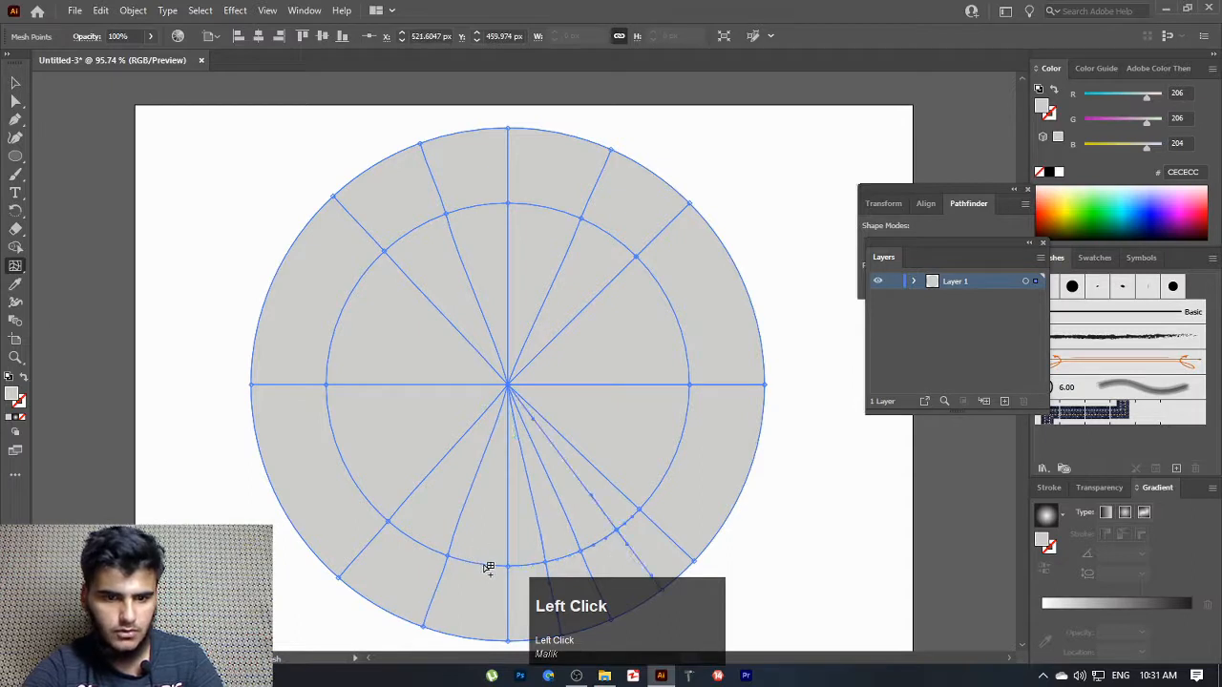
click(480, 562)
key(ctrl+z)
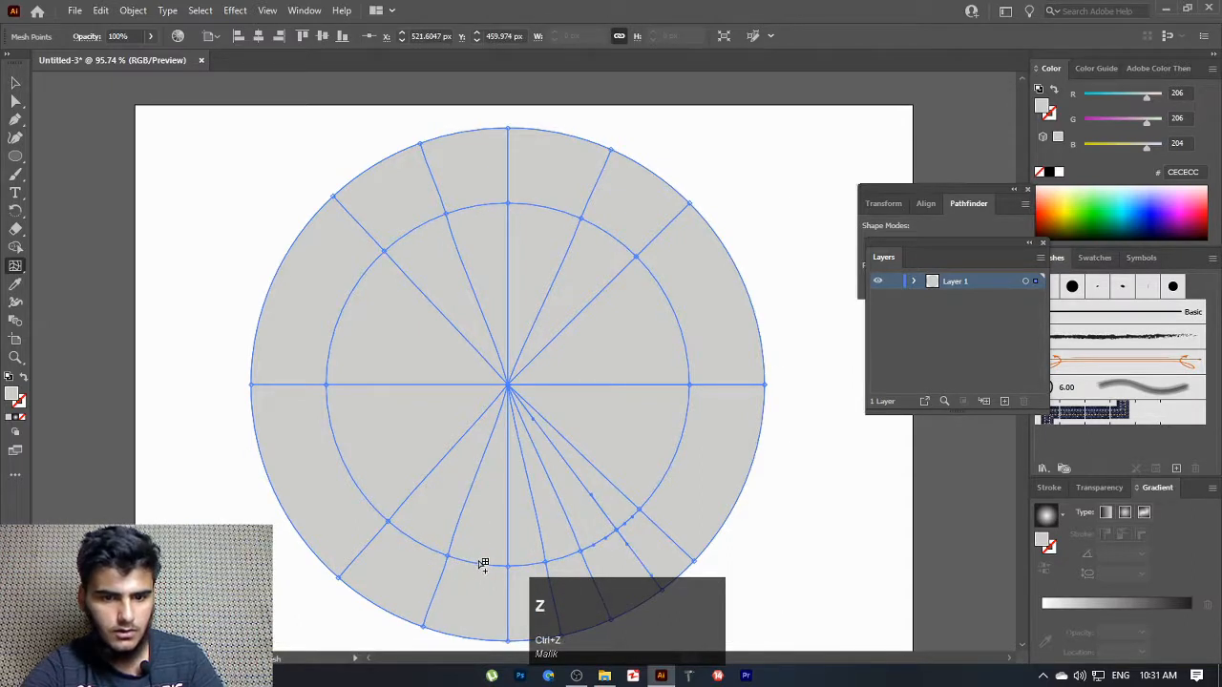
click(479, 563)
click(417, 540)
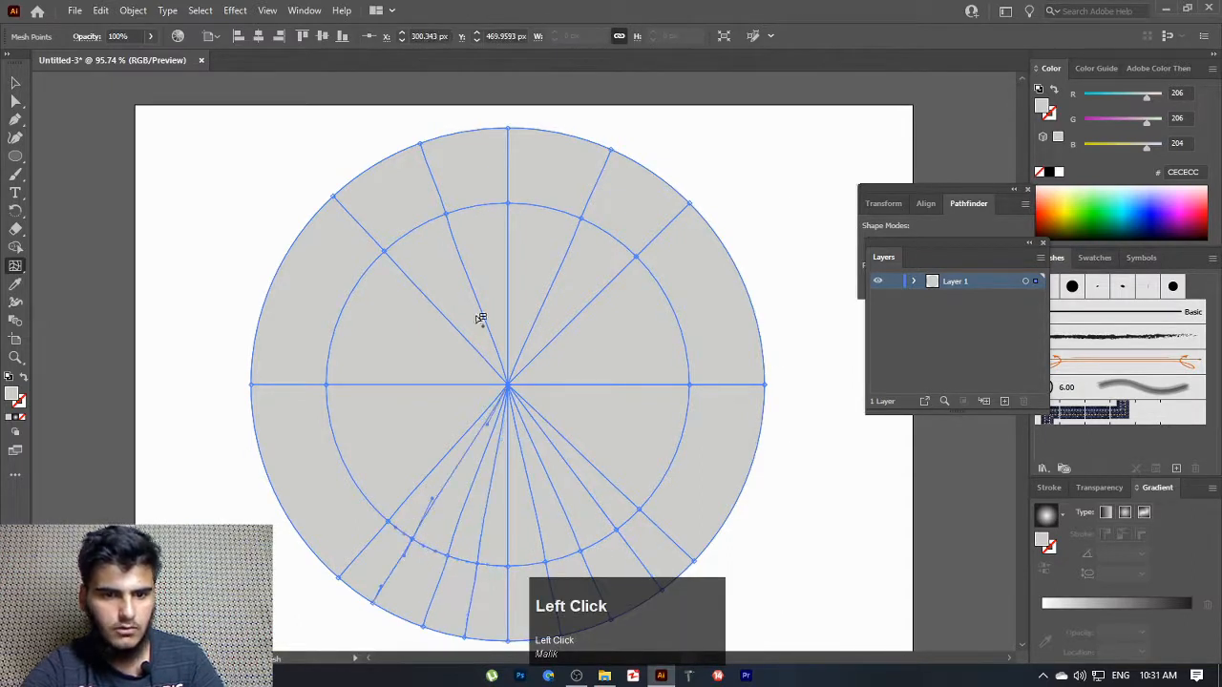
Subdivide the four segments between the upper diagonals with one additional radial mesh line each
click(480, 206)
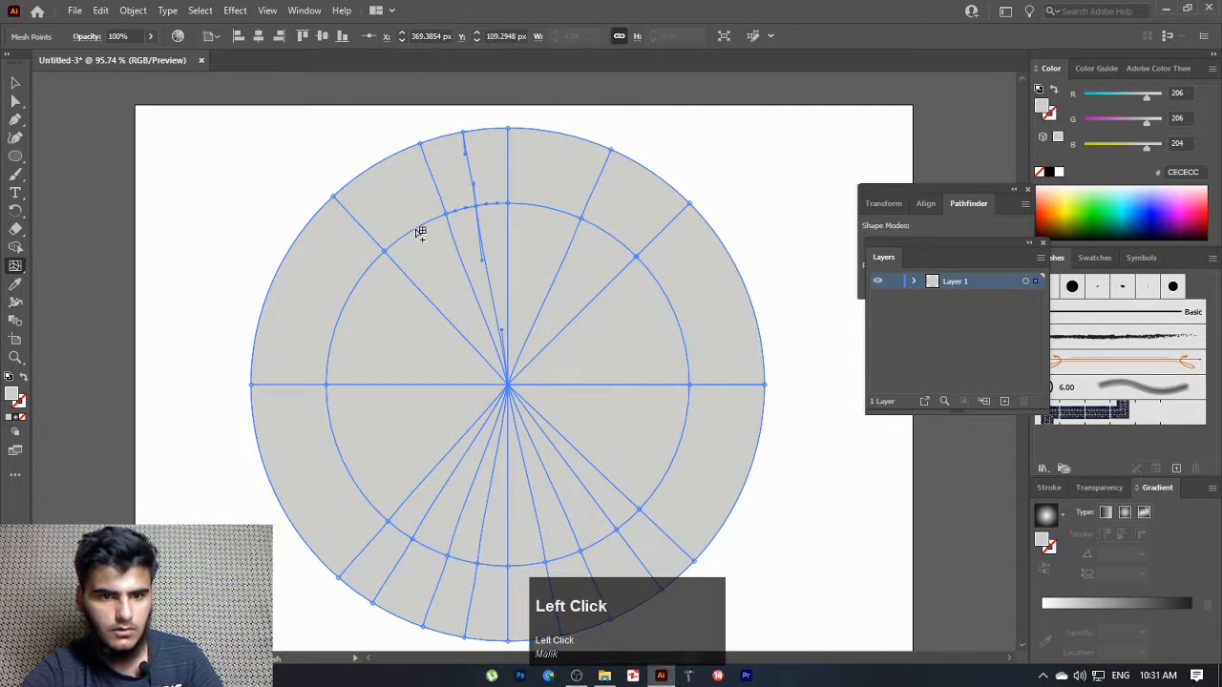
click(417, 229)
click(551, 208)
key(ctrl+z)
click(548, 207)
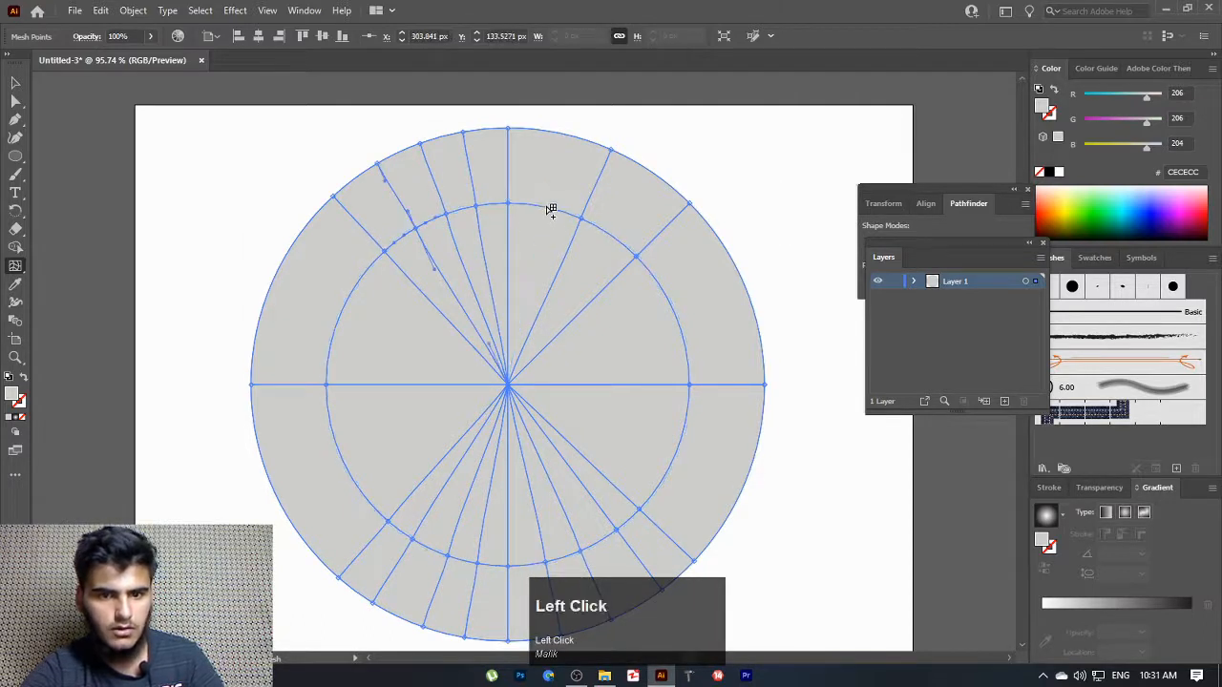
click(615, 237)
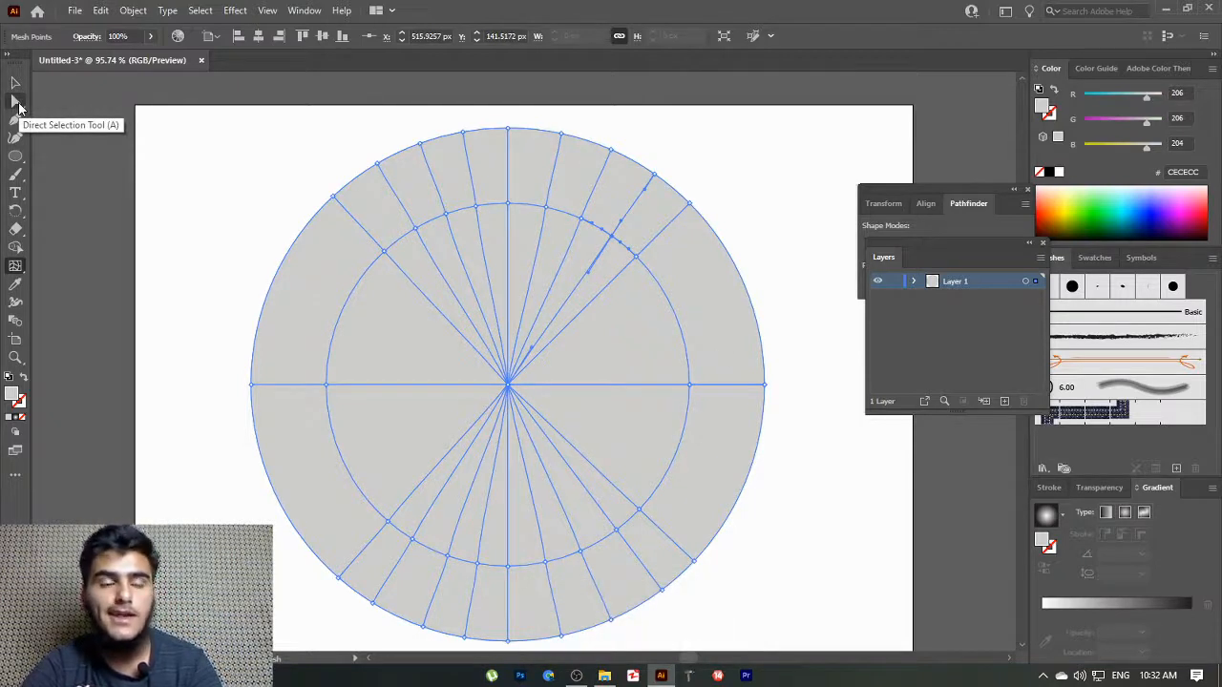
Try to select the inner- and outer-ring mesh points on the vertical centre line, above and below the centre
click(16, 102)
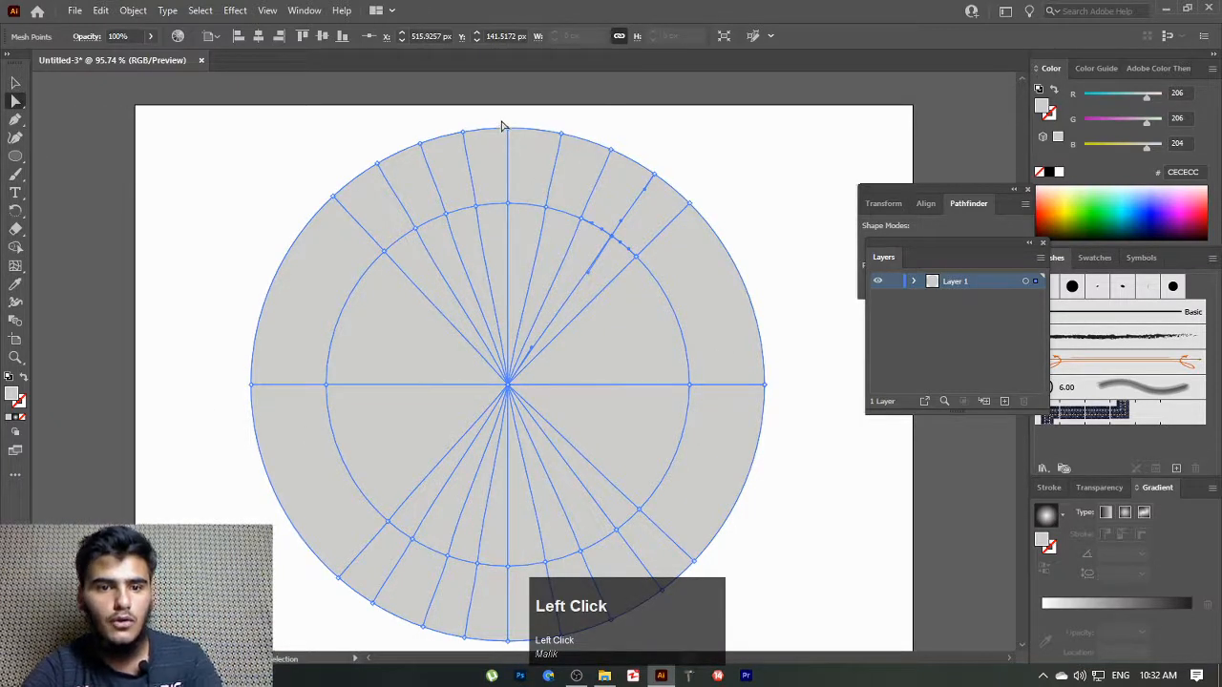
key(shift)
drag(492, 117, 508, 162)
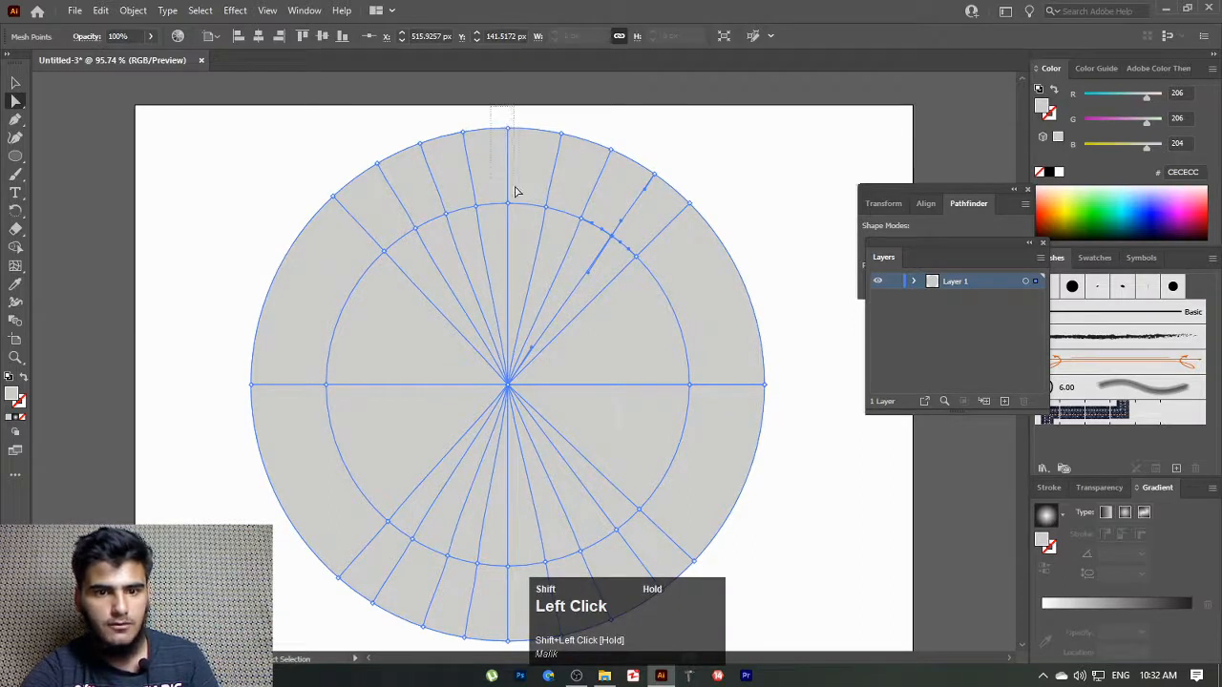
drag(520, 216, 521, 218)
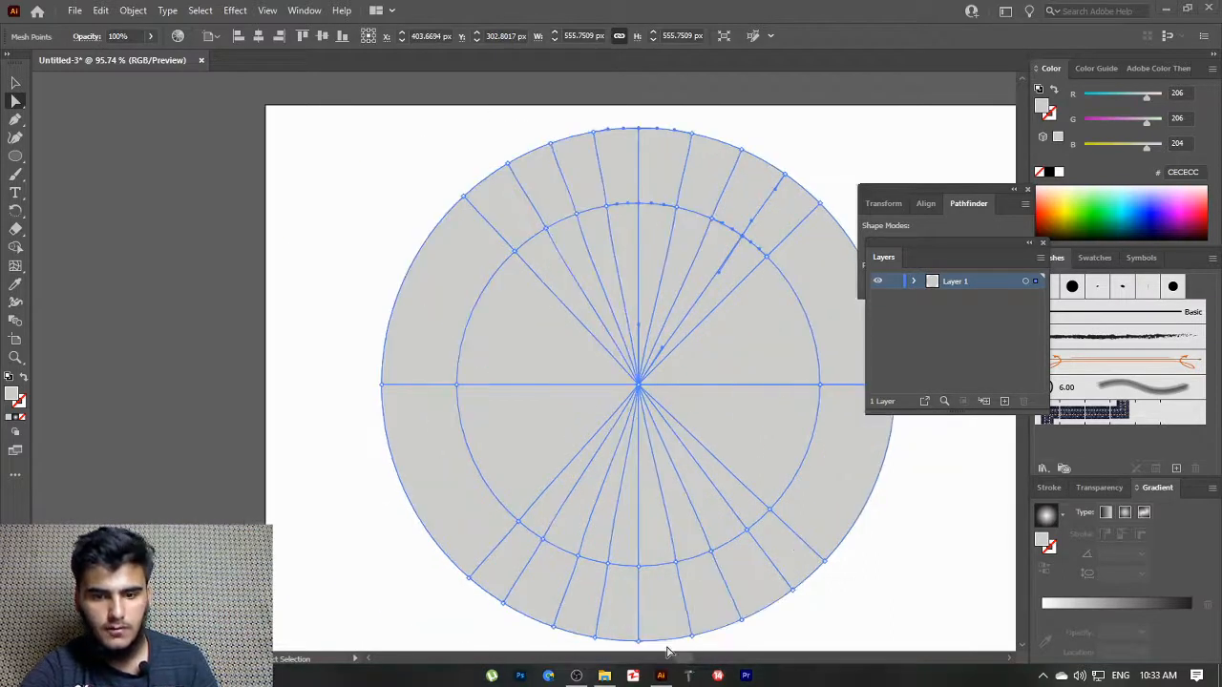
click(637, 564)
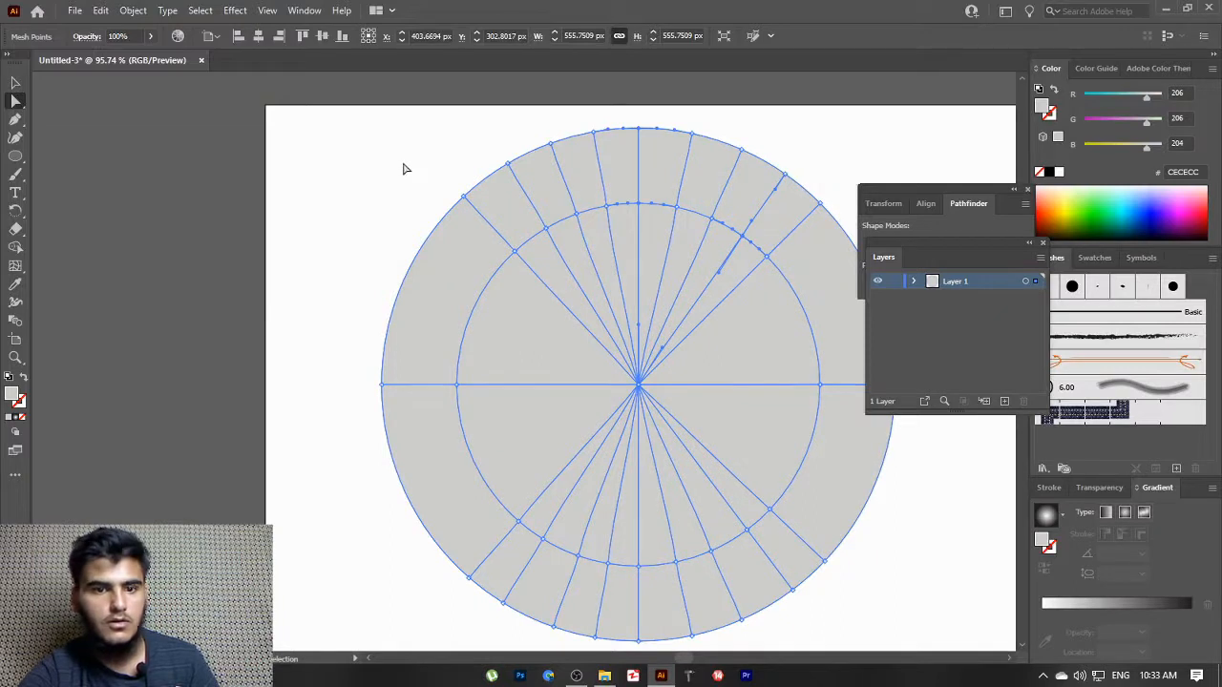
Scale the circular mesh down to about 528 by 514 px and move it higher on the artboard
click(15, 84)
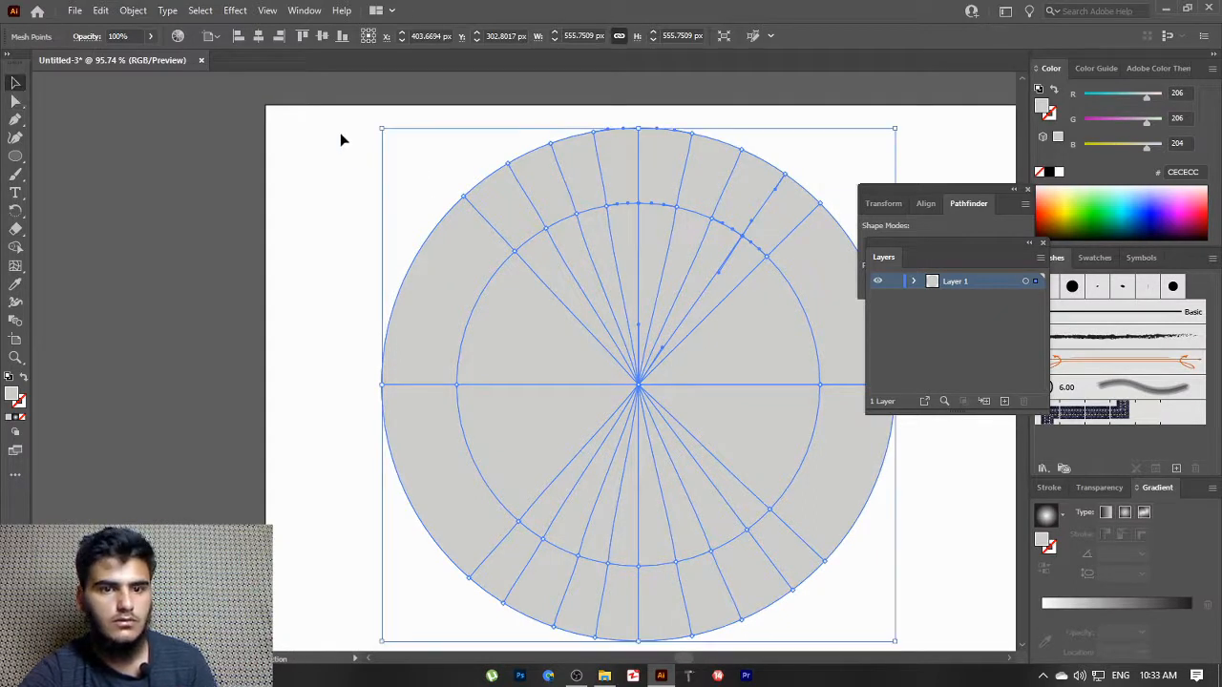
drag(383, 129, 423, 183)
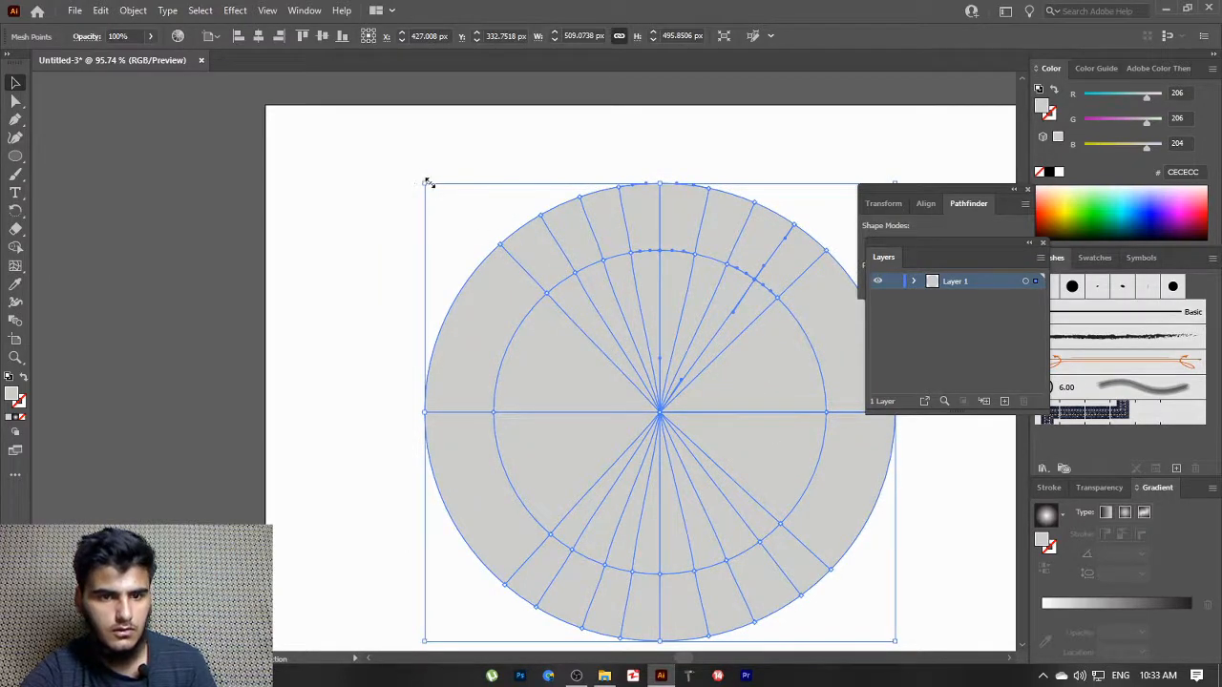
drag(425, 183, 407, 144)
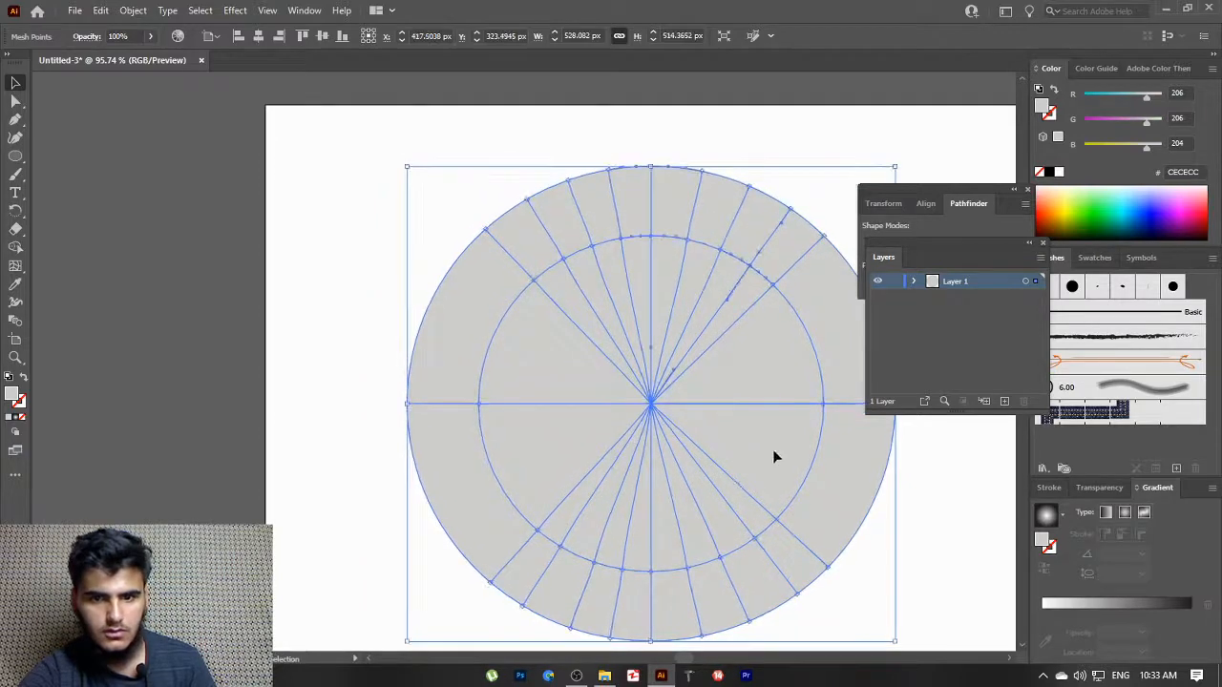
click(900, 574)
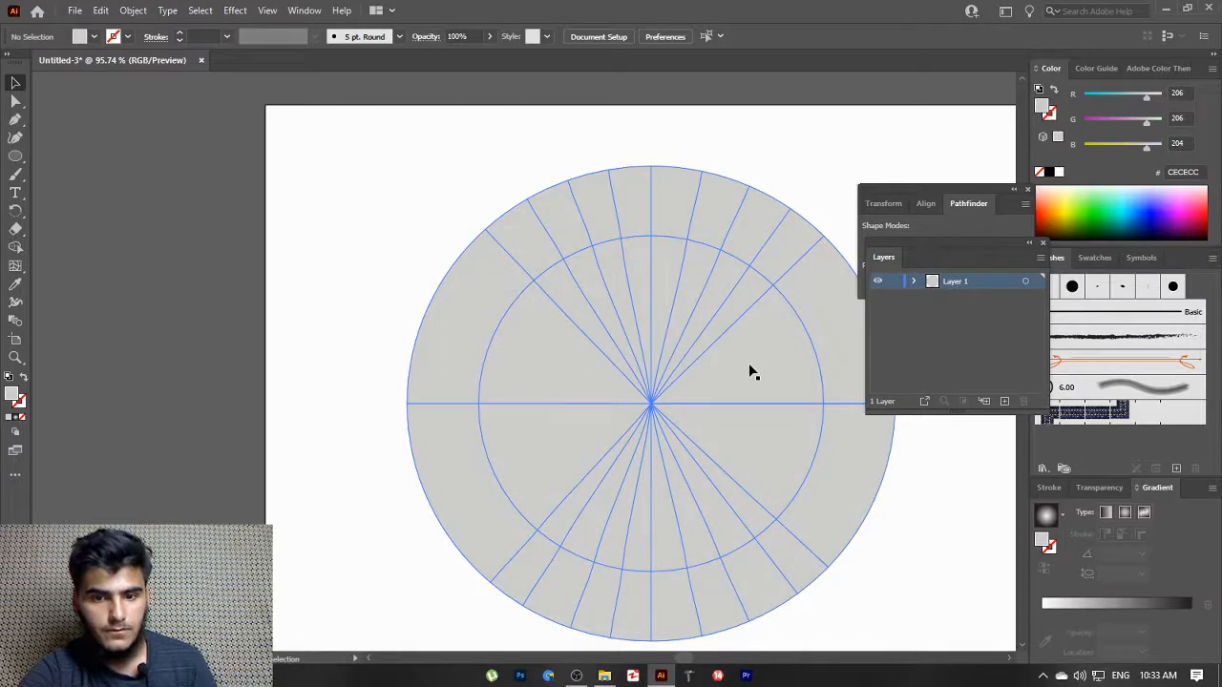
drag(749, 366, 735, 317)
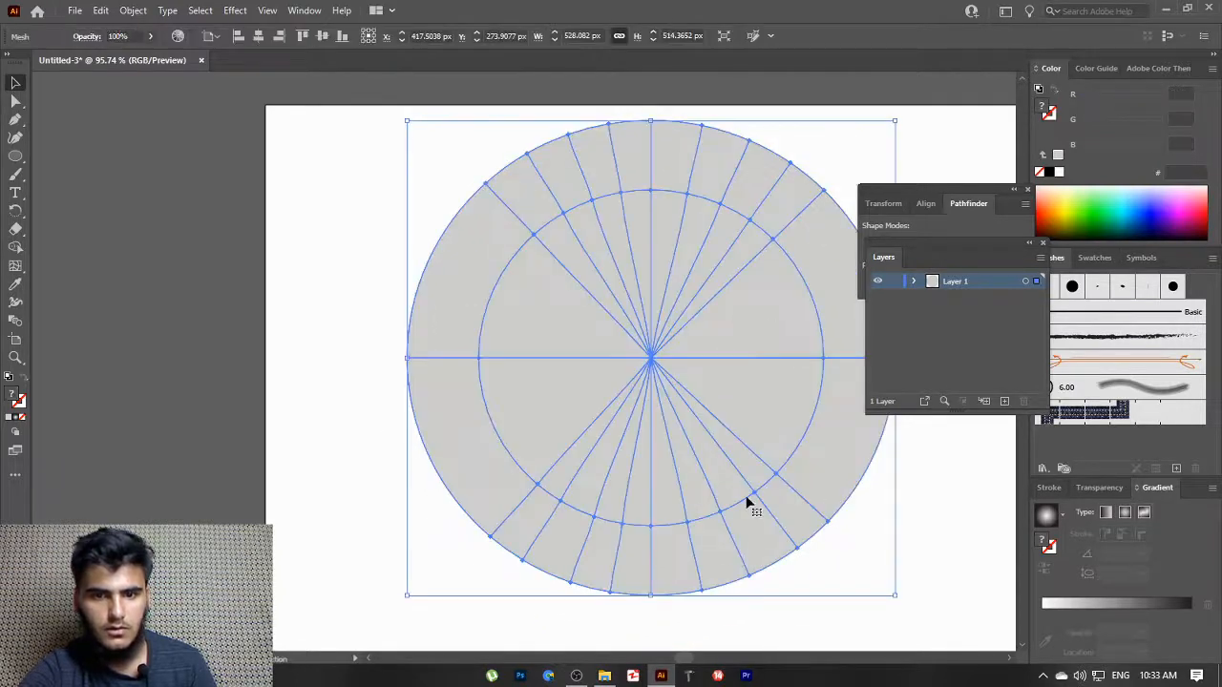
click(703, 621)
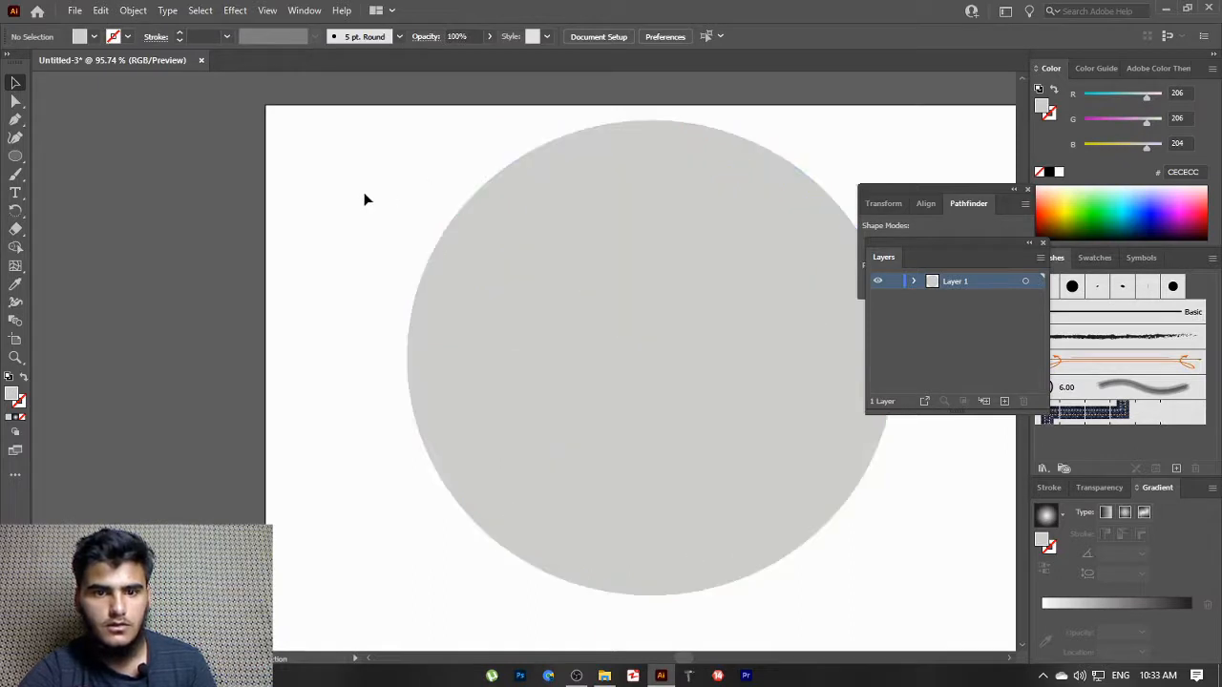
click(505, 342)
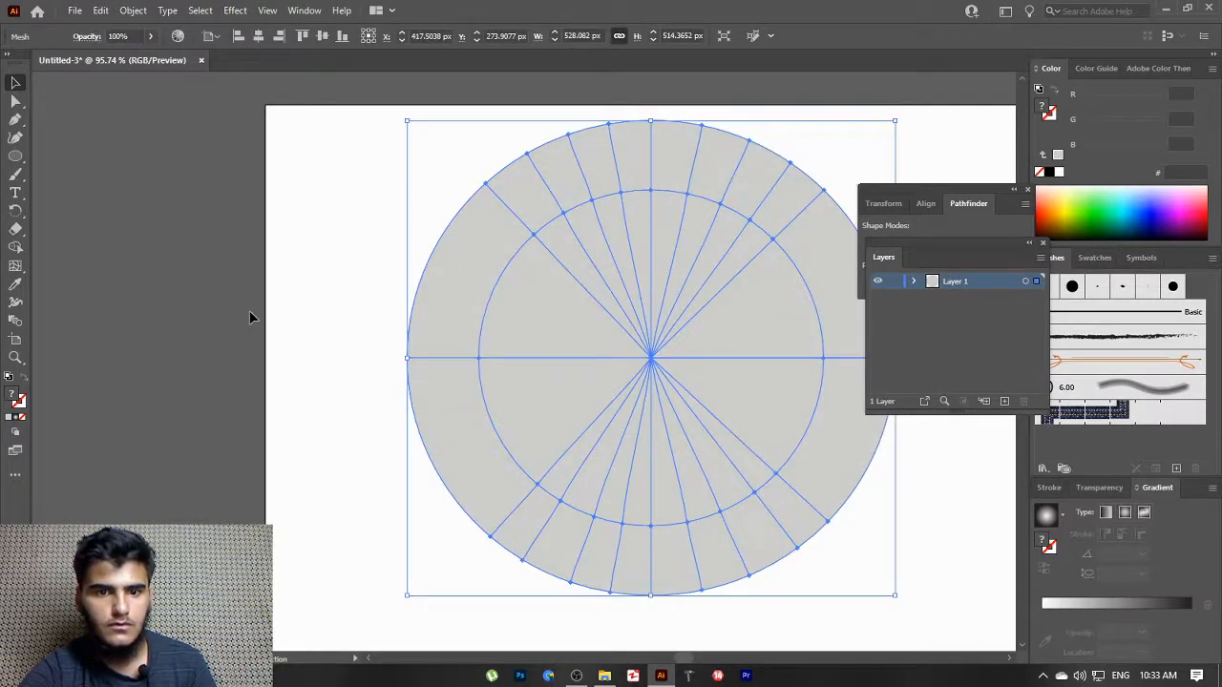
click(150, 232)
Recolour the upper and lower mesh points on the vertical centre line to pink FFB1E0 (R 255, G 177, B 224)
key(a)
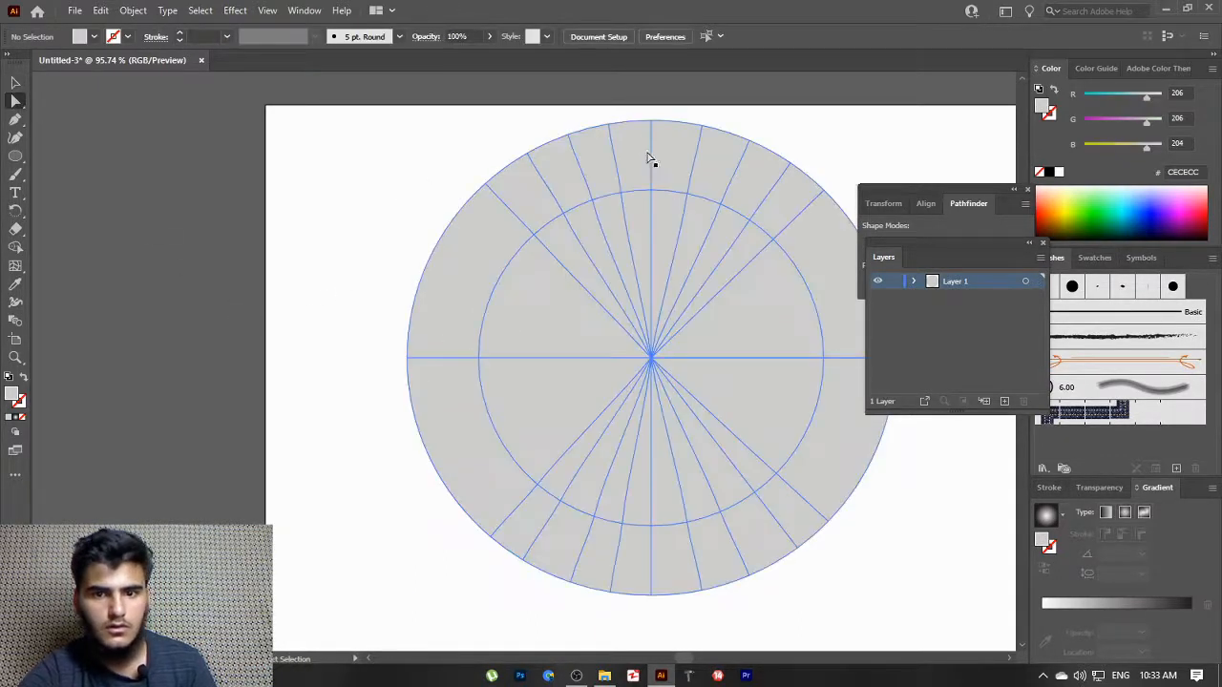
drag(652, 187, 656, 202)
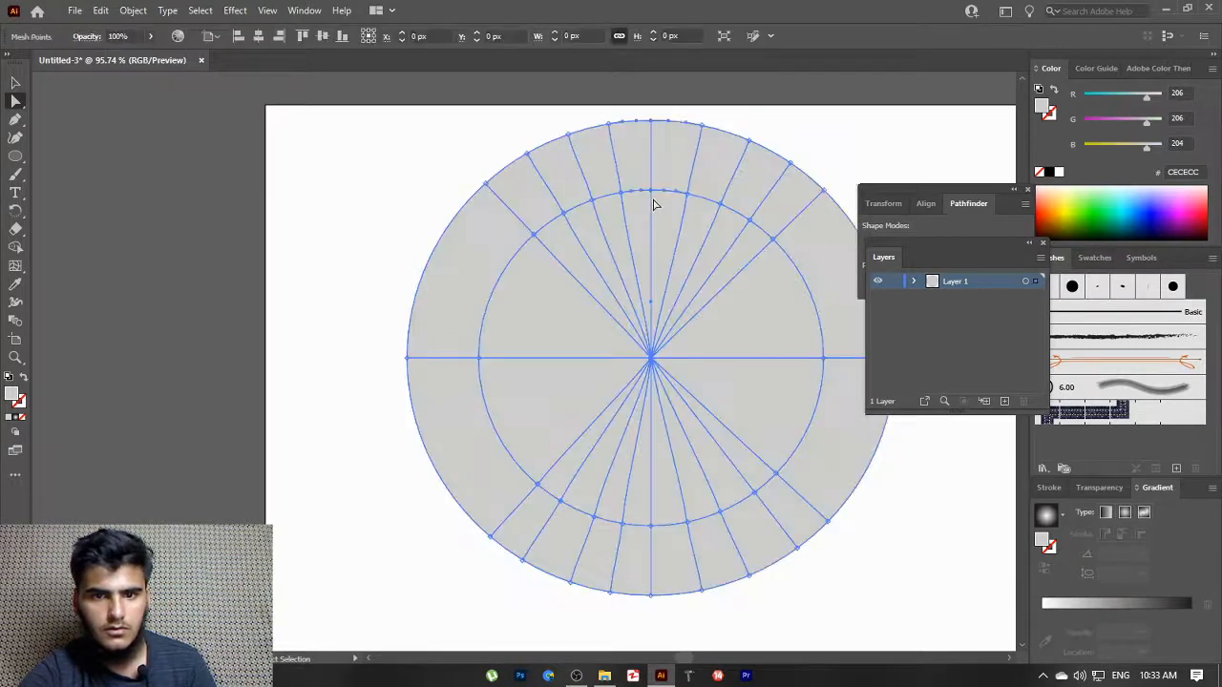
drag(656, 539, 643, 516)
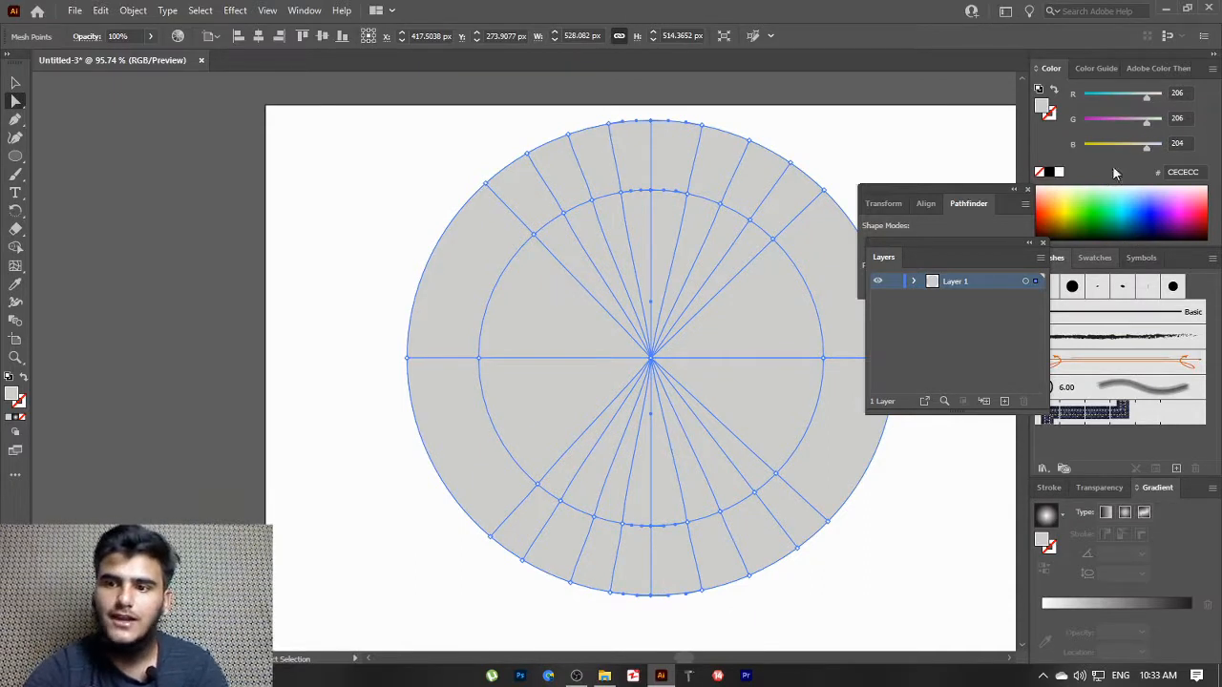
click(1142, 121)
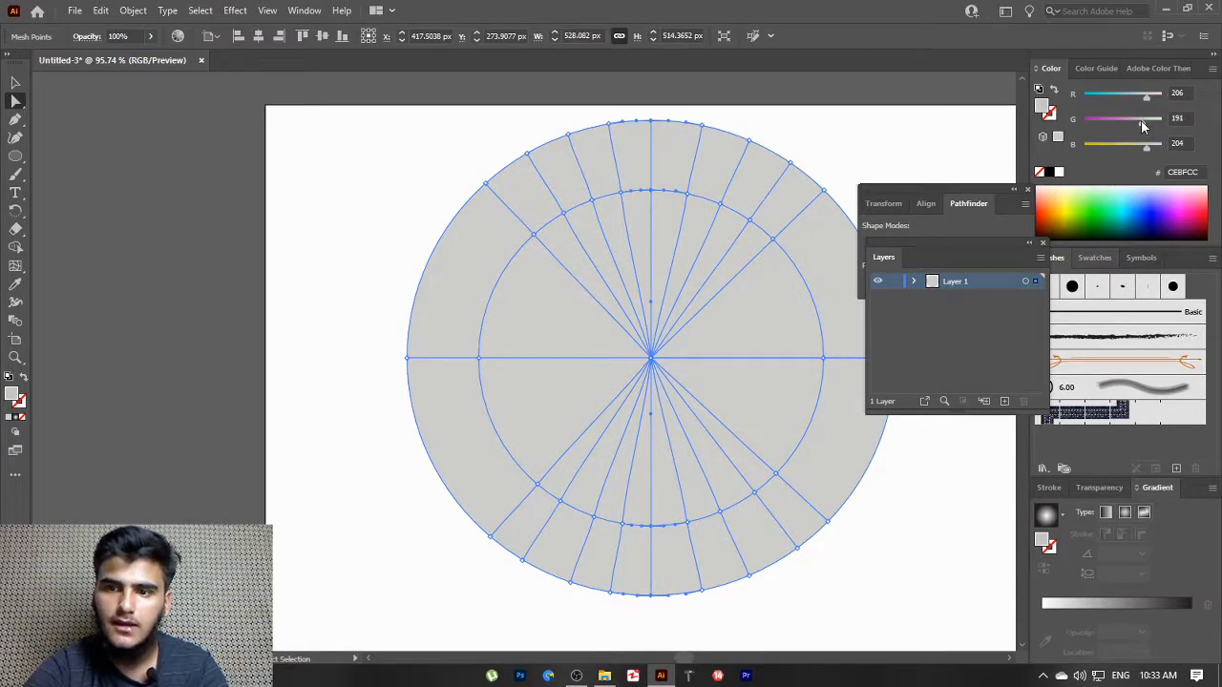
drag(1139, 119, 1153, 101)
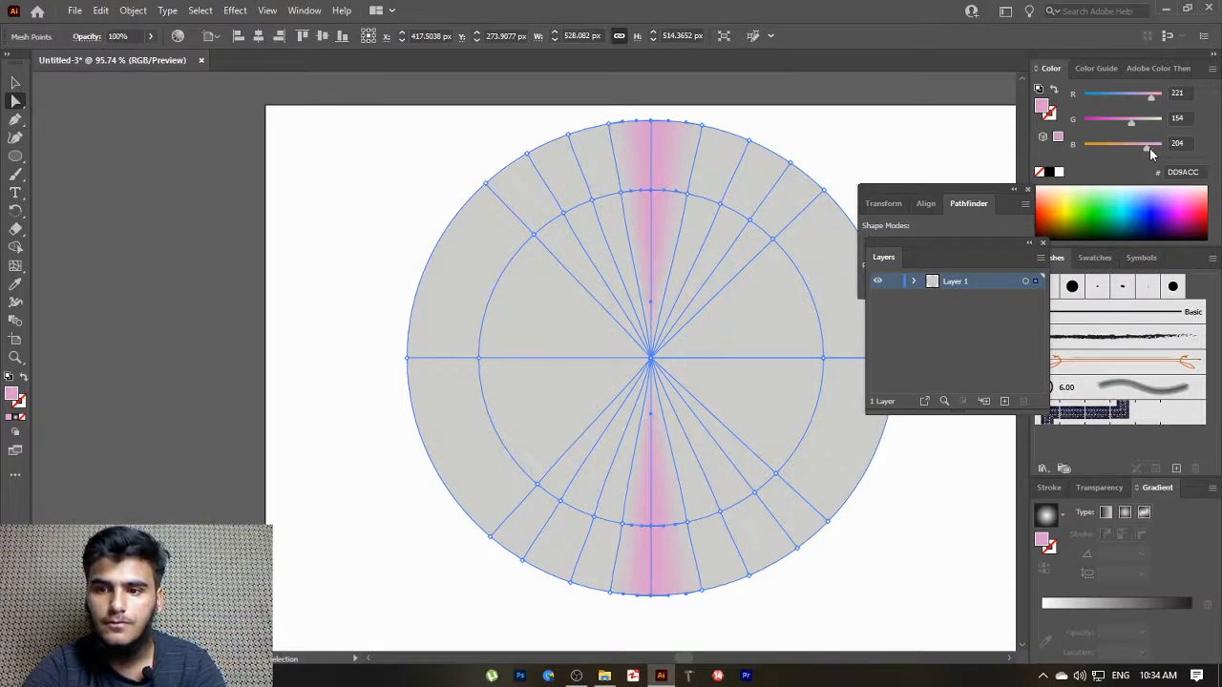
drag(1148, 151, 1151, 150)
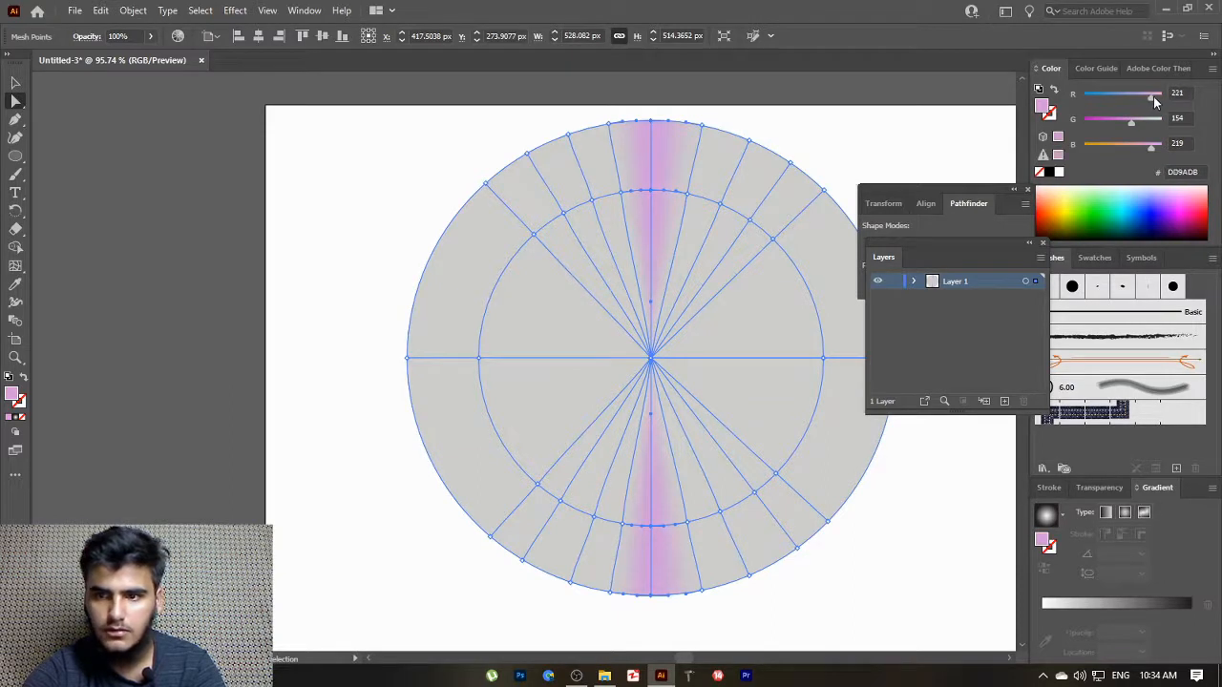
drag(1153, 96, 1136, 120)
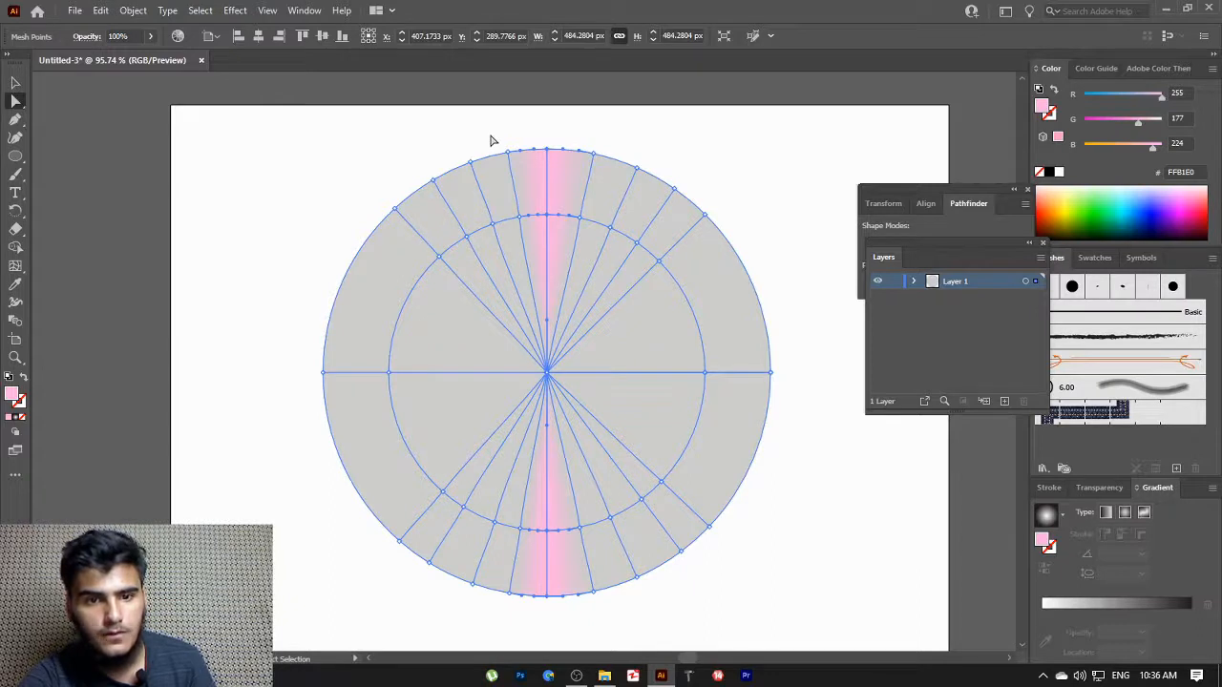
drag(490, 137, 531, 223)
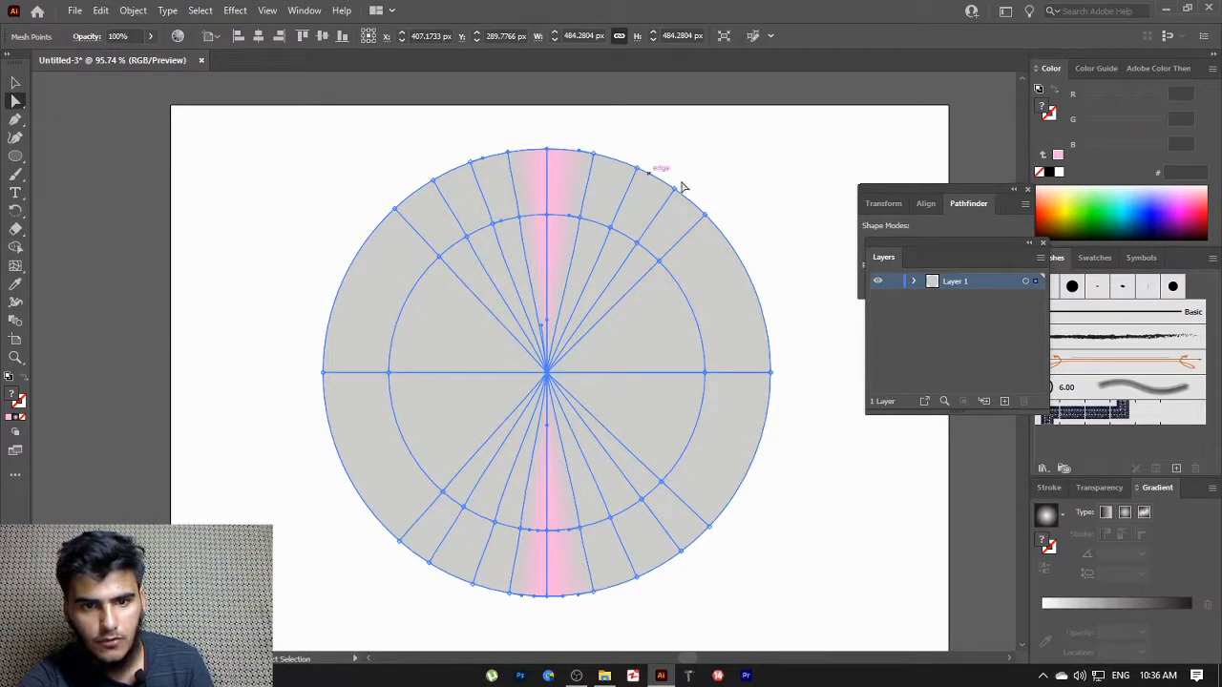
drag(570, 135, 600, 235)
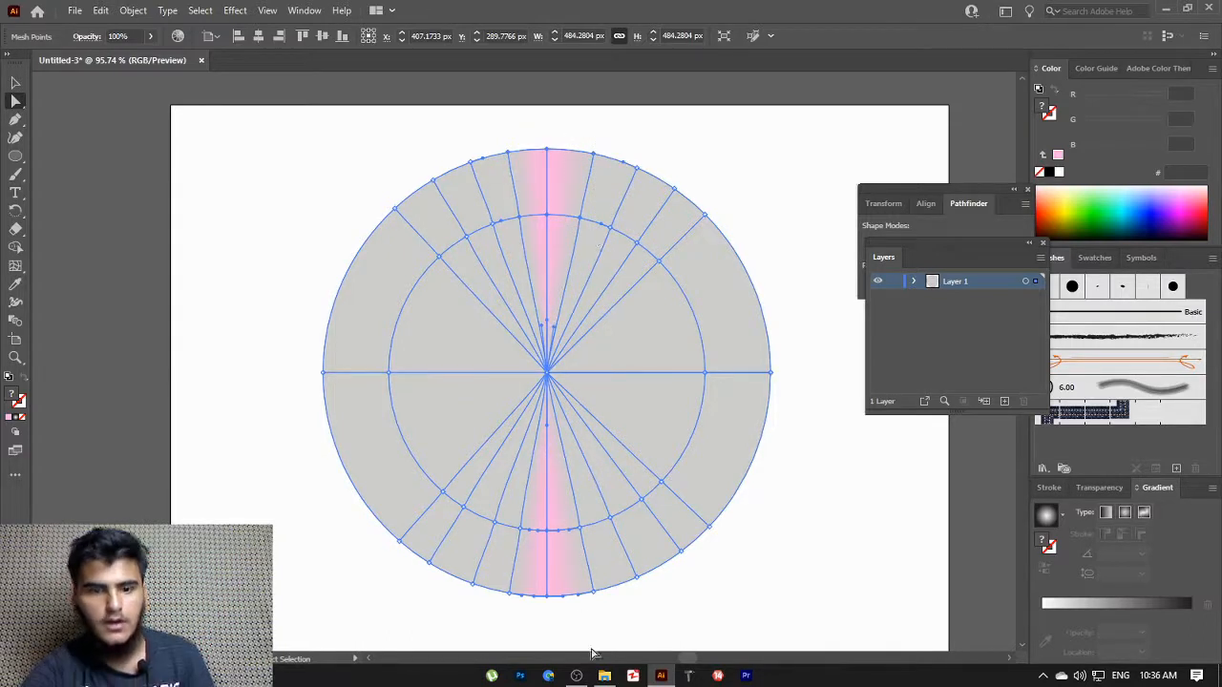
click(575, 526)
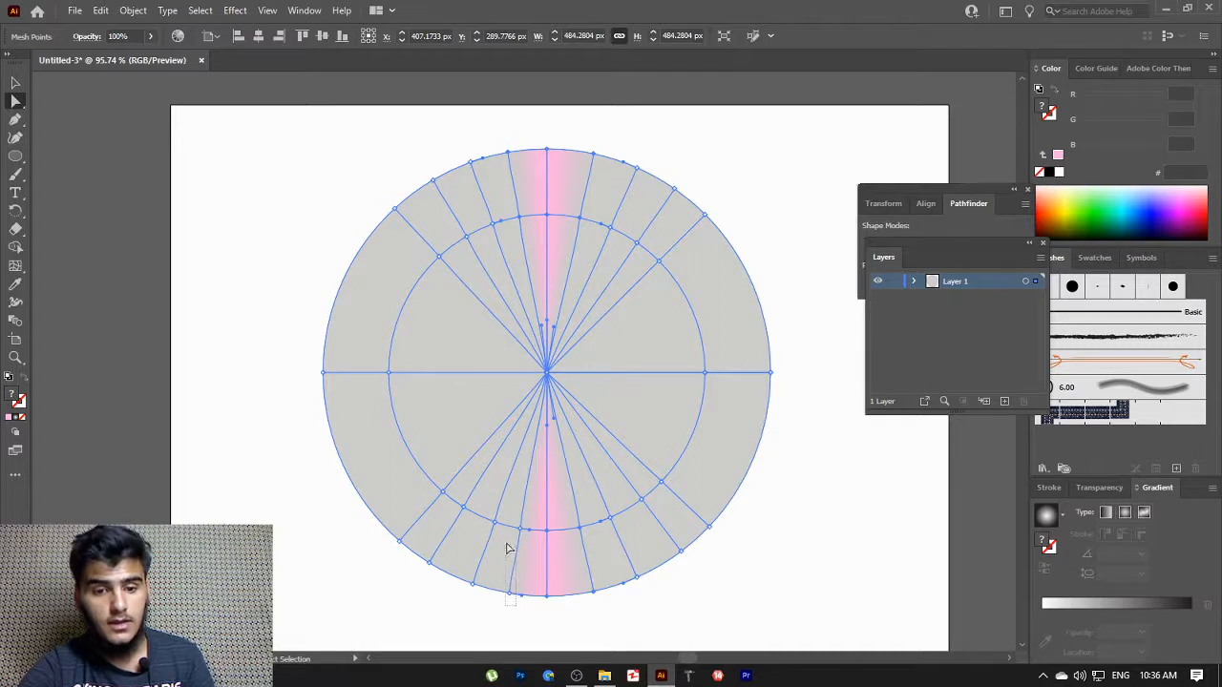
drag(514, 607, 512, 521)
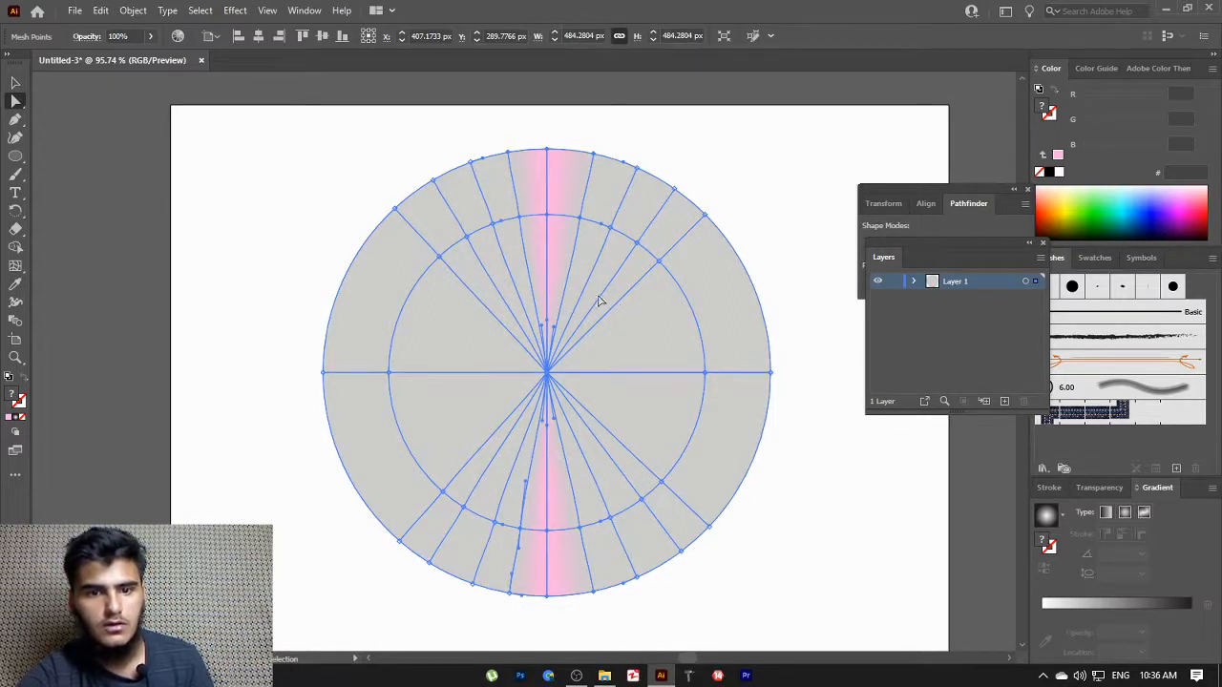
Set the green value of the vertical centre line's mesh points to 175, making the pink FFAFE0
click(561, 240)
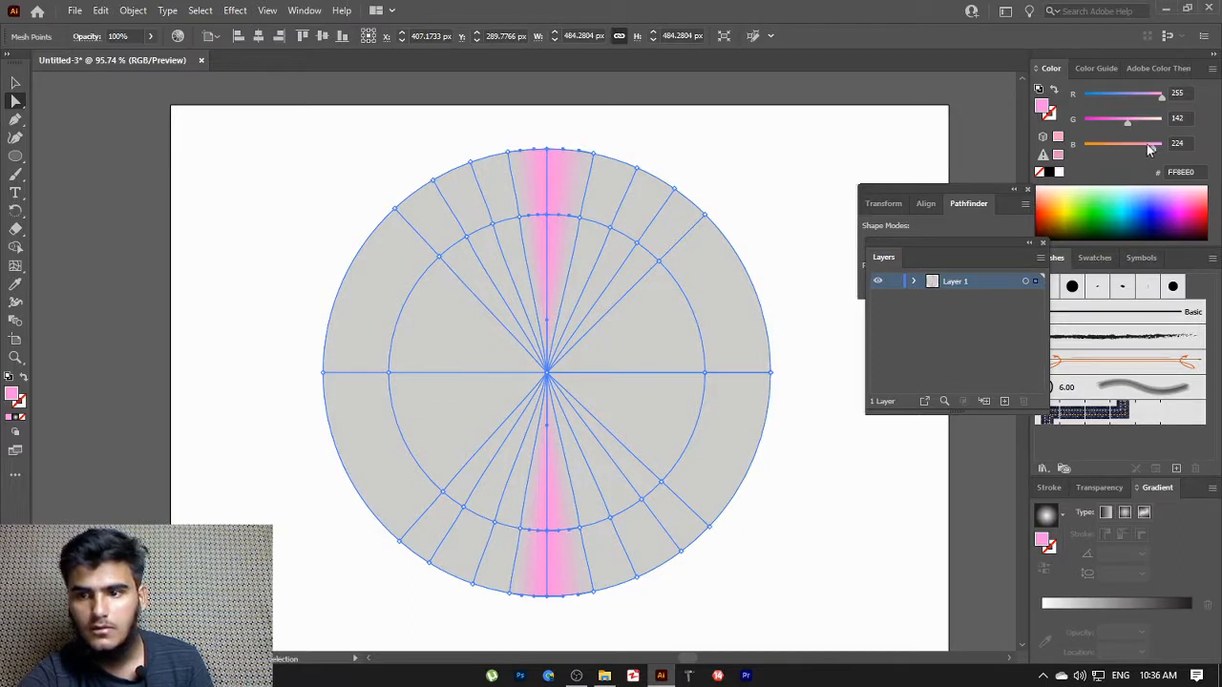
drag(1129, 120, 1135, 120)
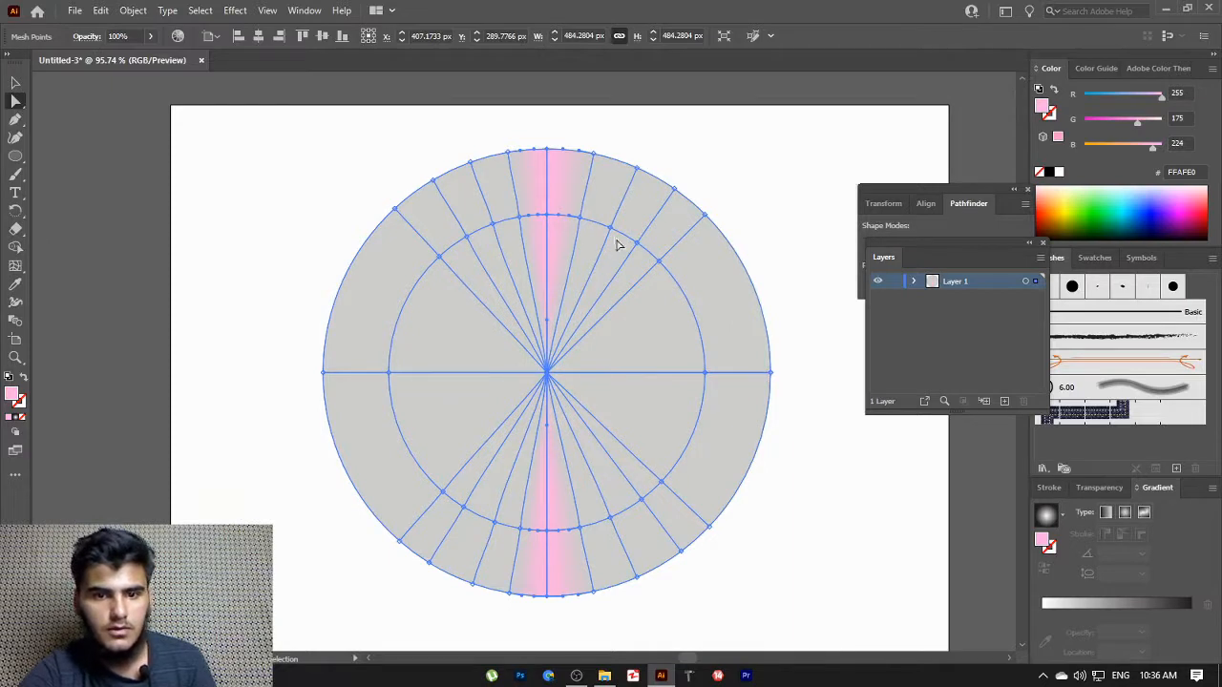
Select the inner- and outer-ring mesh points on the four radial lines adjacent to the vertical centre line, above and below
click(578, 219)
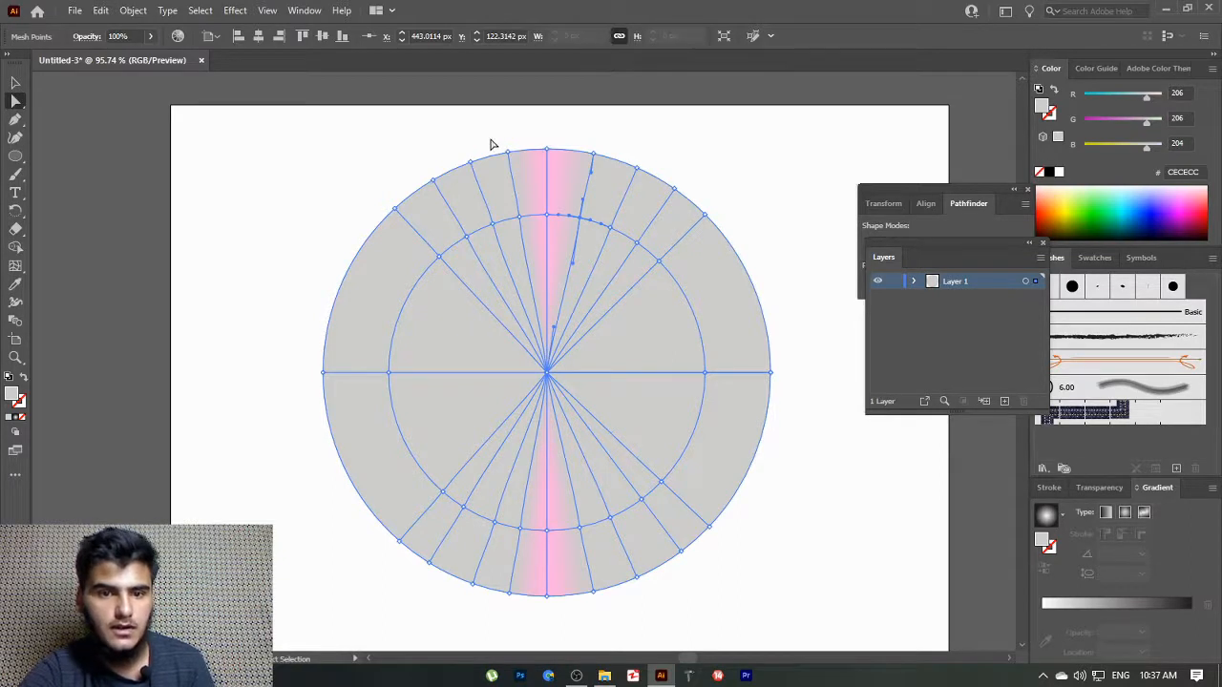
drag(487, 130, 532, 231)
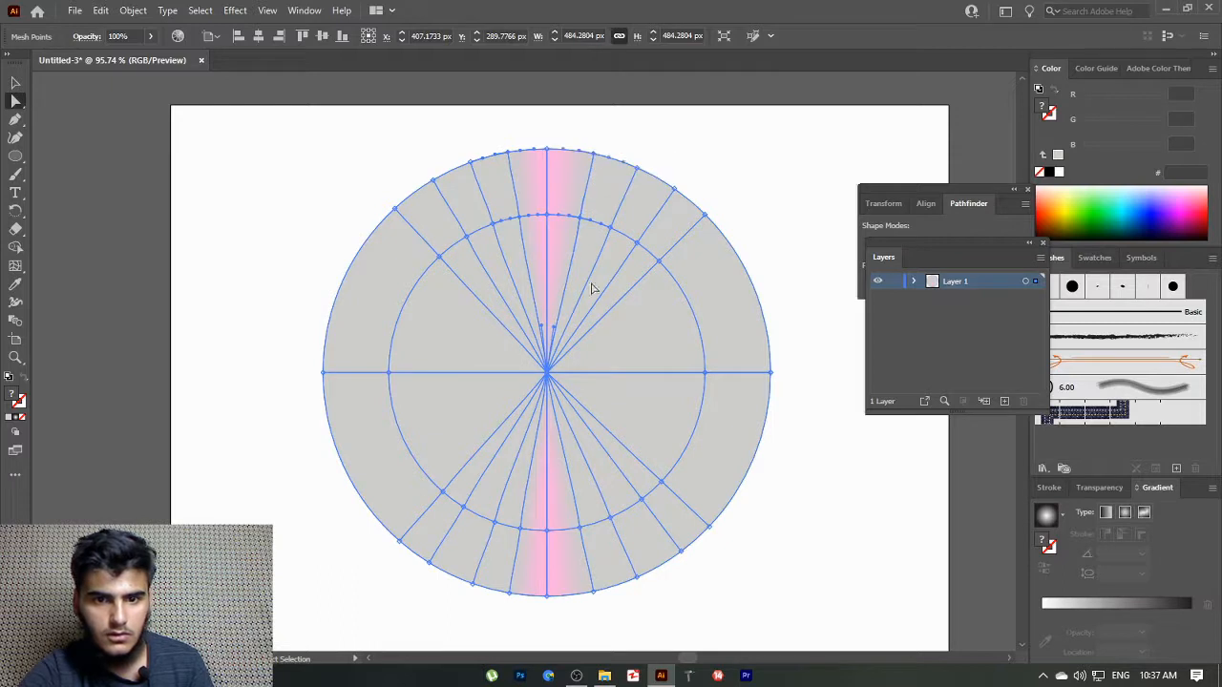
drag(605, 603, 578, 527)
drag(510, 615, 526, 512)
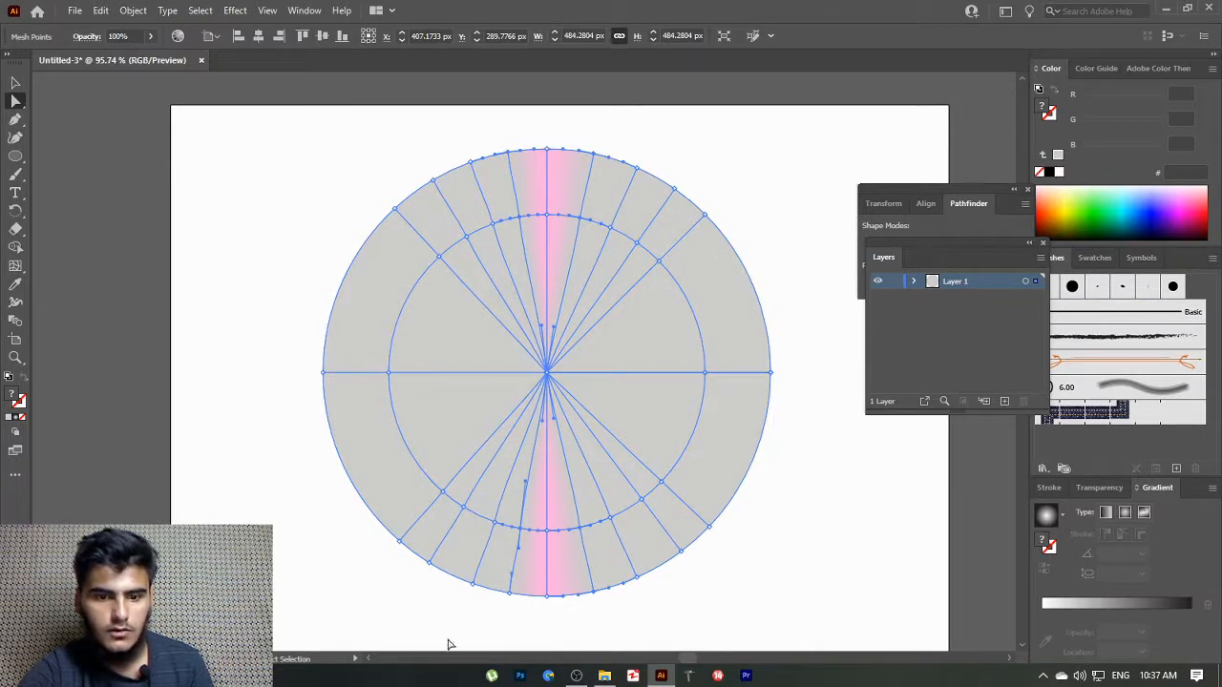
click(513, 603)
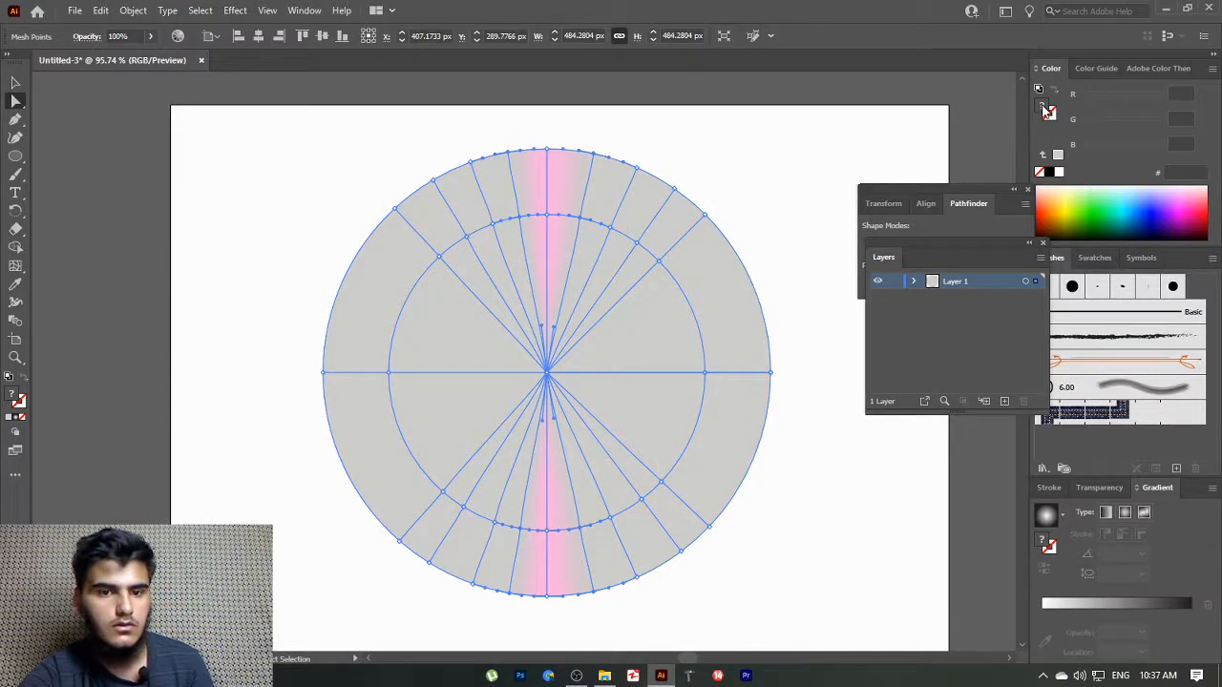
Sample the mesh's grey with the Eyedropper and recolour the selected points to lilac C8A3DB (R 200, G 163, B 219)
click(15, 283)
click(615, 370)
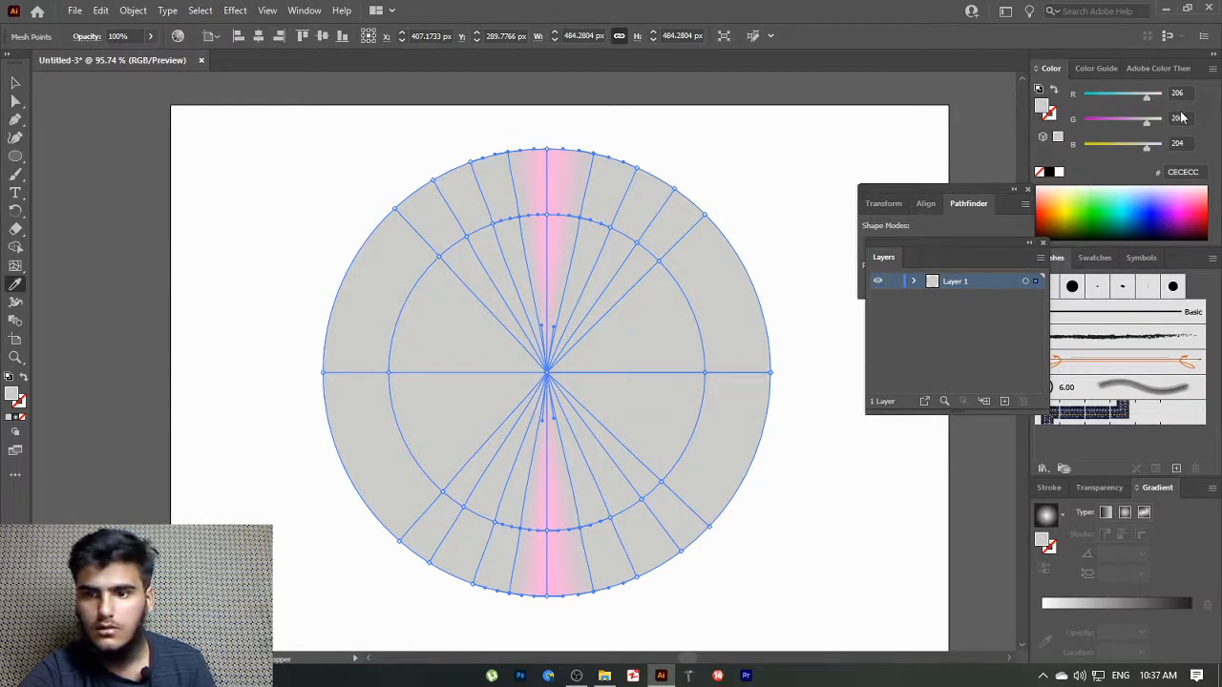
mouse_move(1147, 120)
mouse_down()
mouse_move(1135, 119)
mouse_move(1148, 96)
mouse_move(1131, 120)
mouse_up()
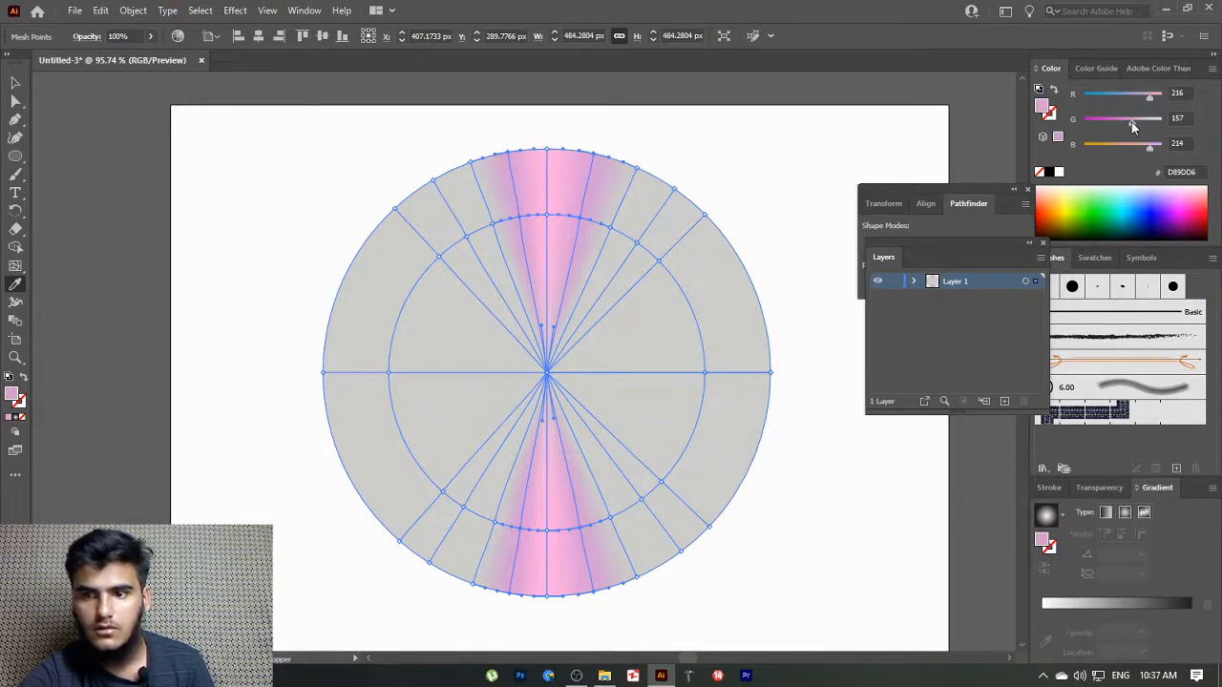
drag(1131, 121, 1128, 120)
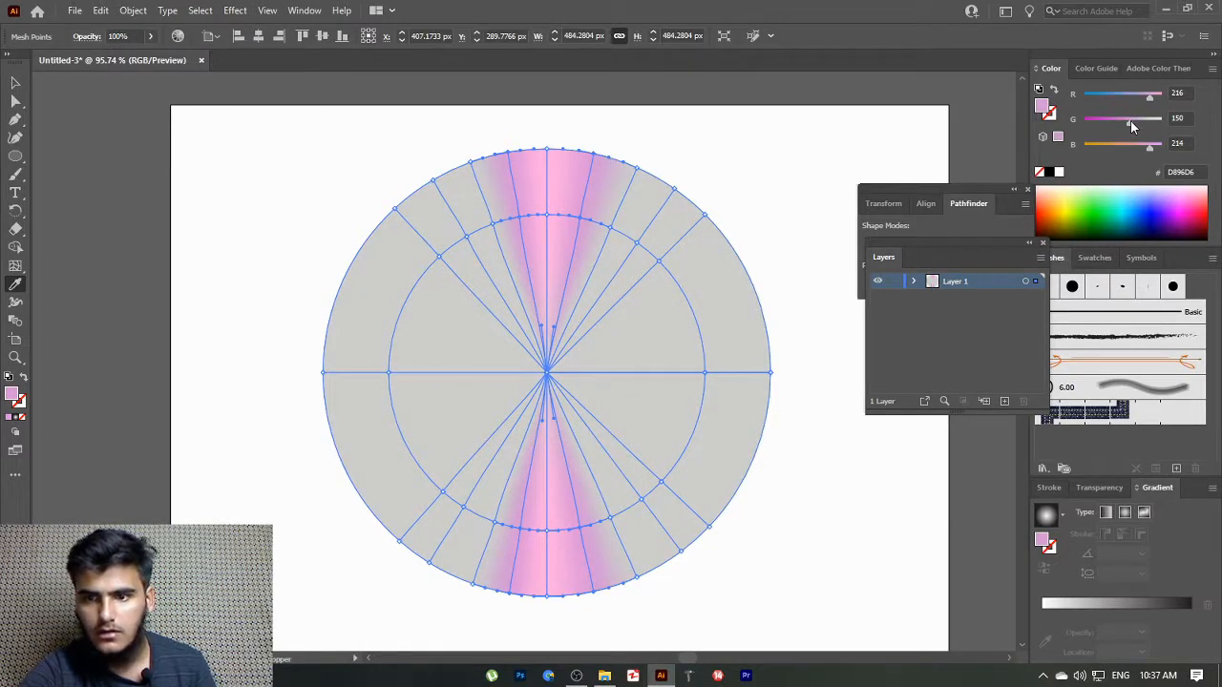
mouse_move(1129, 120)
mouse_down()
mouse_move(1145, 99)
mouse_move(1115, 100)
mouse_move(1145, 100)
mouse_up()
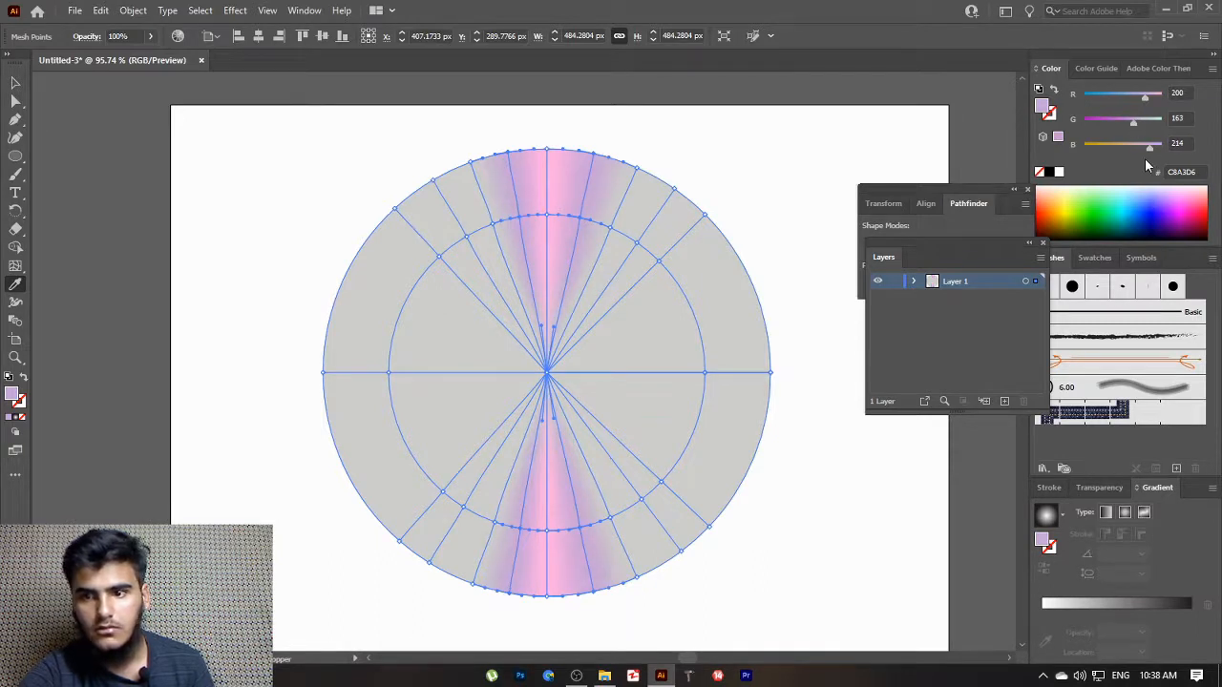
mouse_move(1149, 149)
mouse_down()
mouse_move(1135, 146)
mouse_move(1149, 147)
mouse_up()
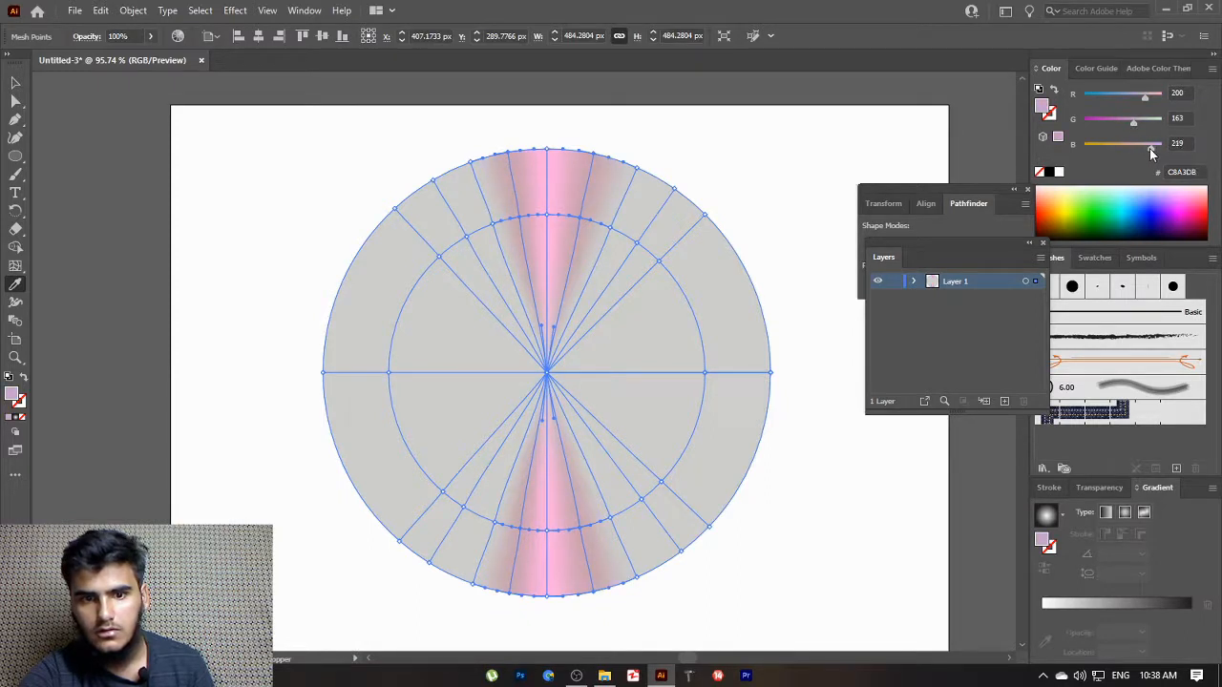
Select the inner- and outer-ring mesh points on the second radial lines either side of the vertical centre line, above and below
click(15, 102)
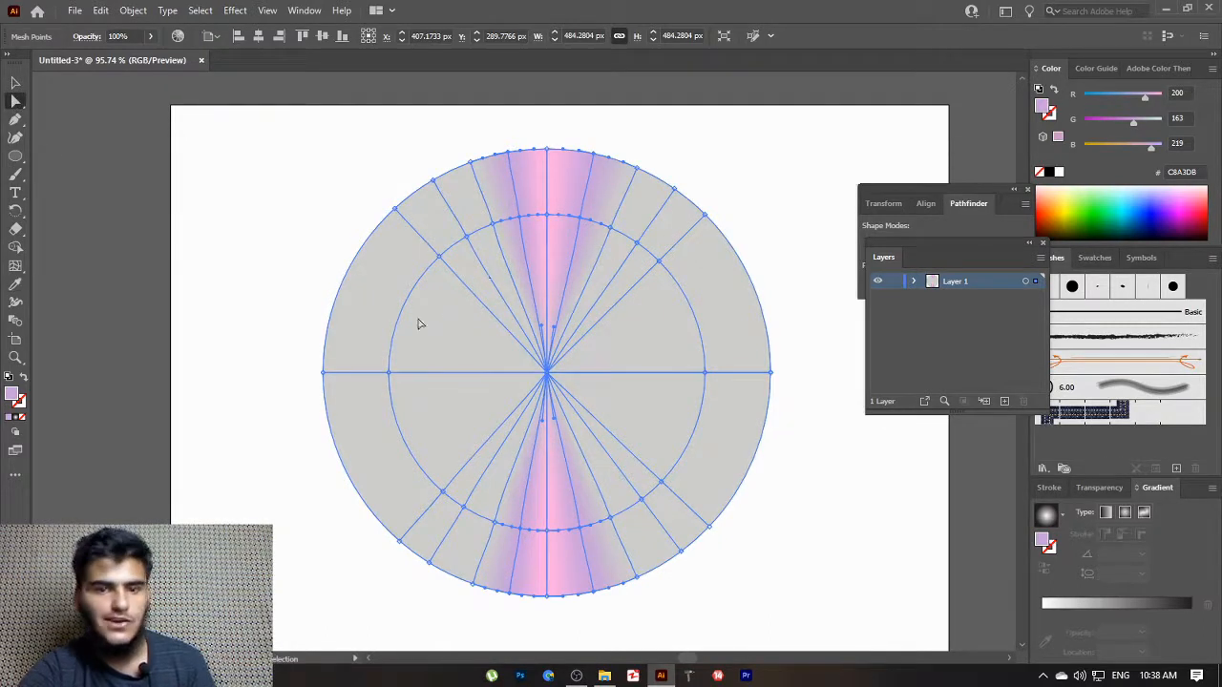
click(612, 231)
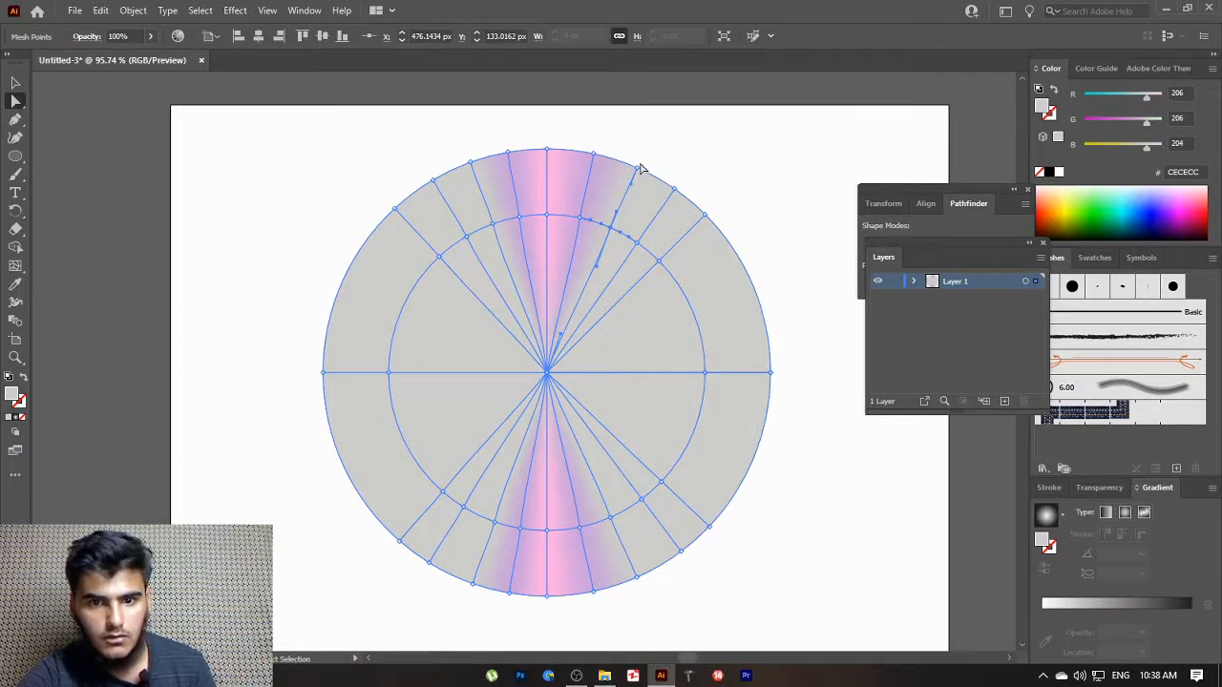
drag(640, 169, 636, 191)
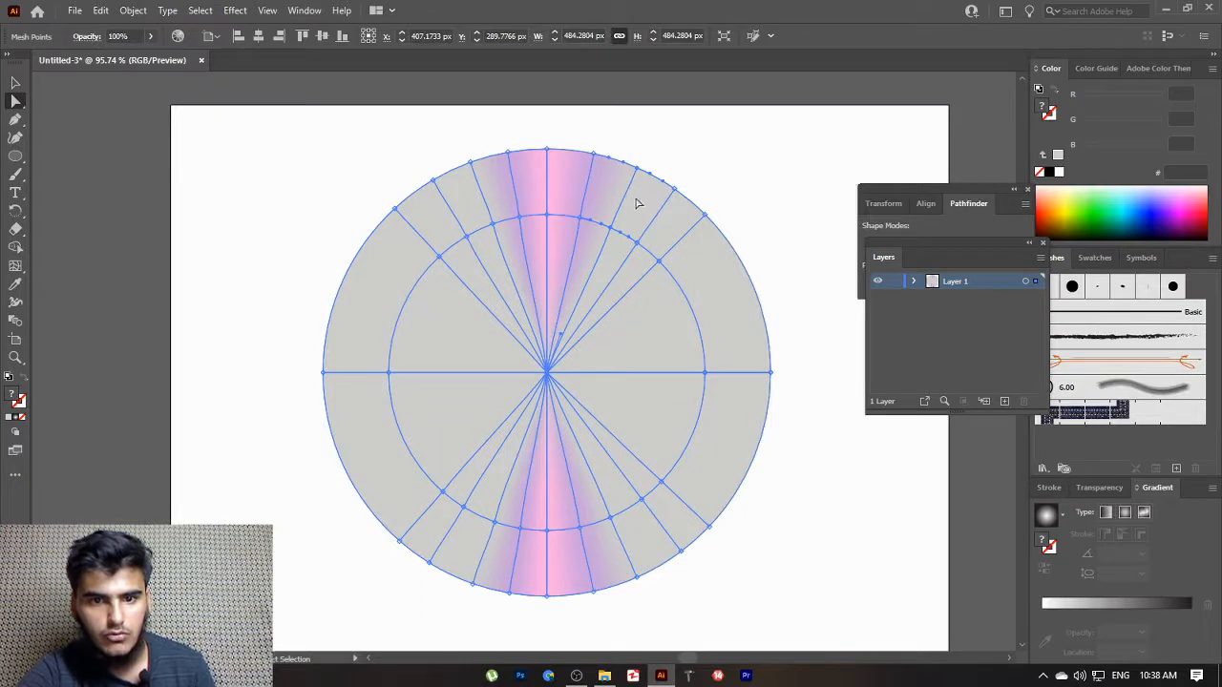
drag(451, 146, 499, 237)
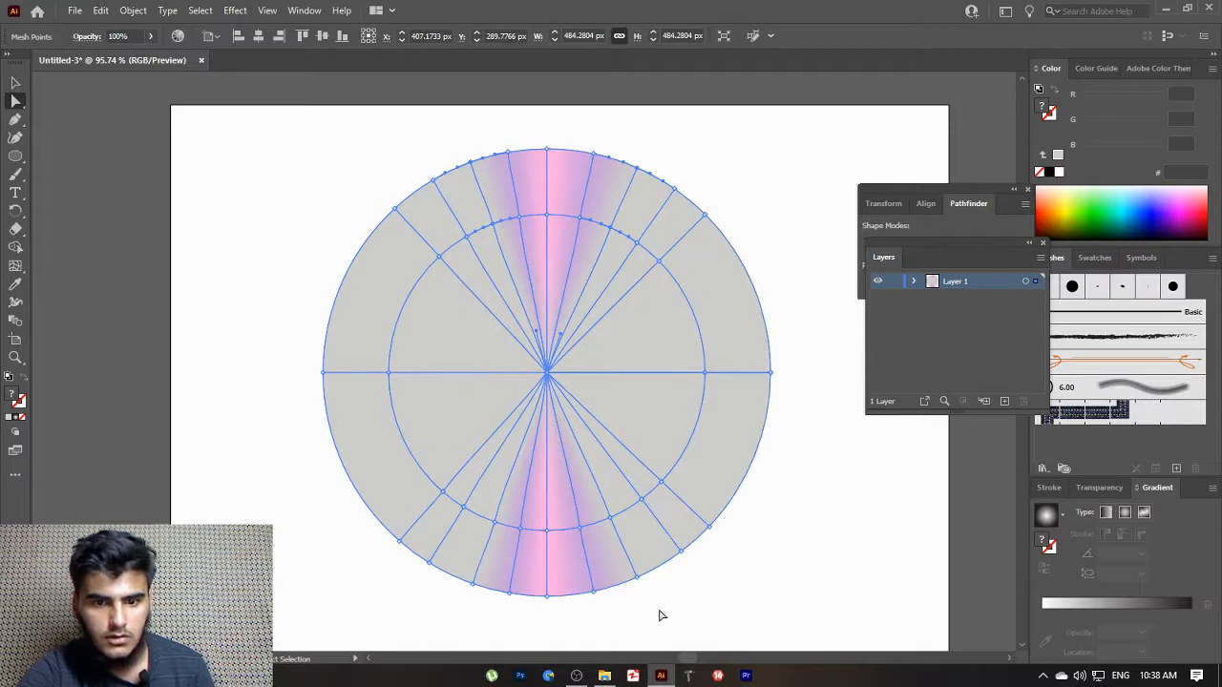
drag(658, 615, 607, 517)
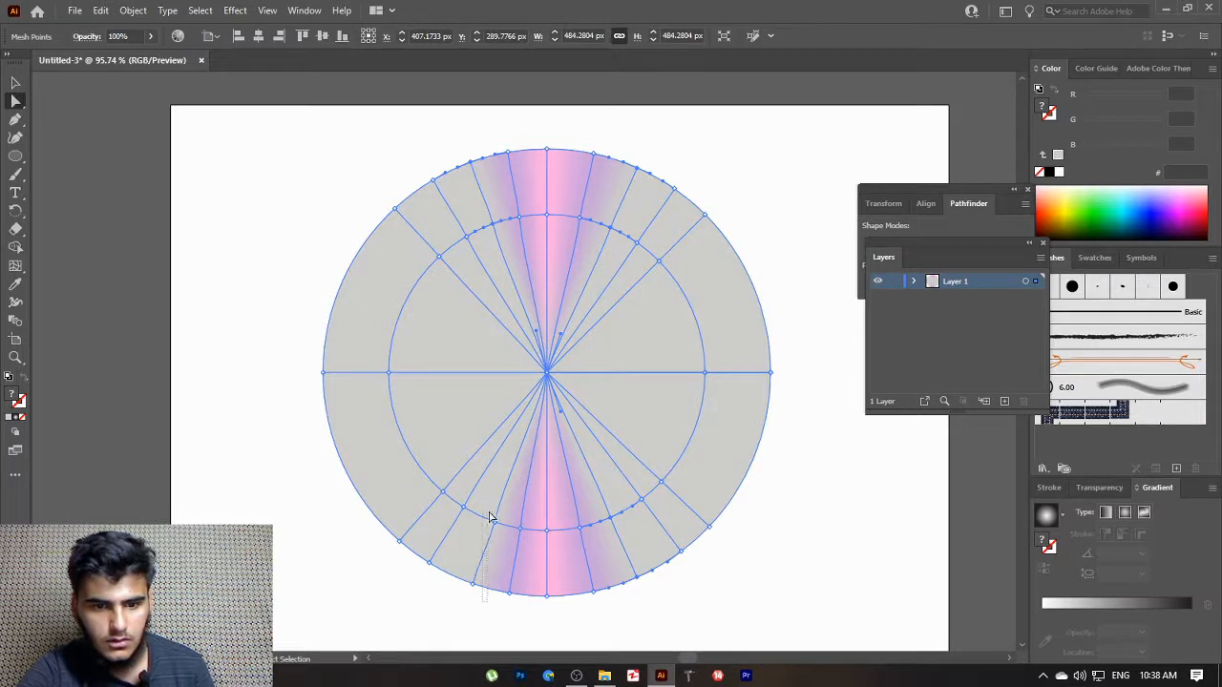
drag(442, 589, 475, 570)
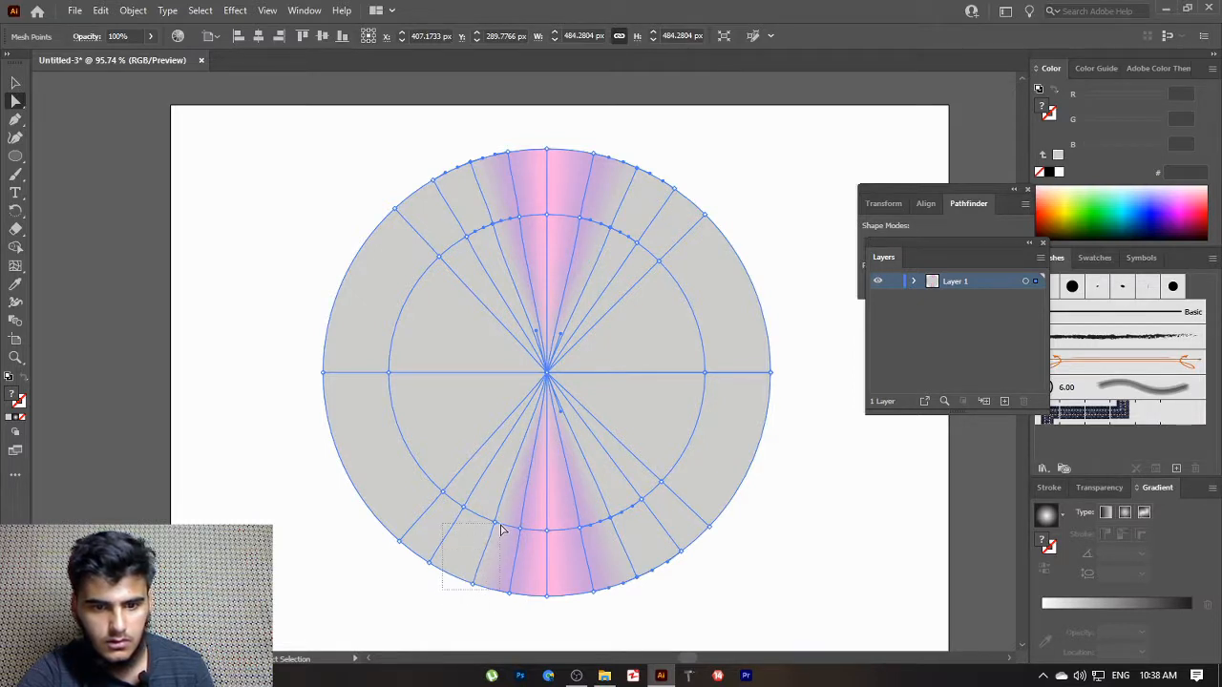
drag(504, 524, 504, 523)
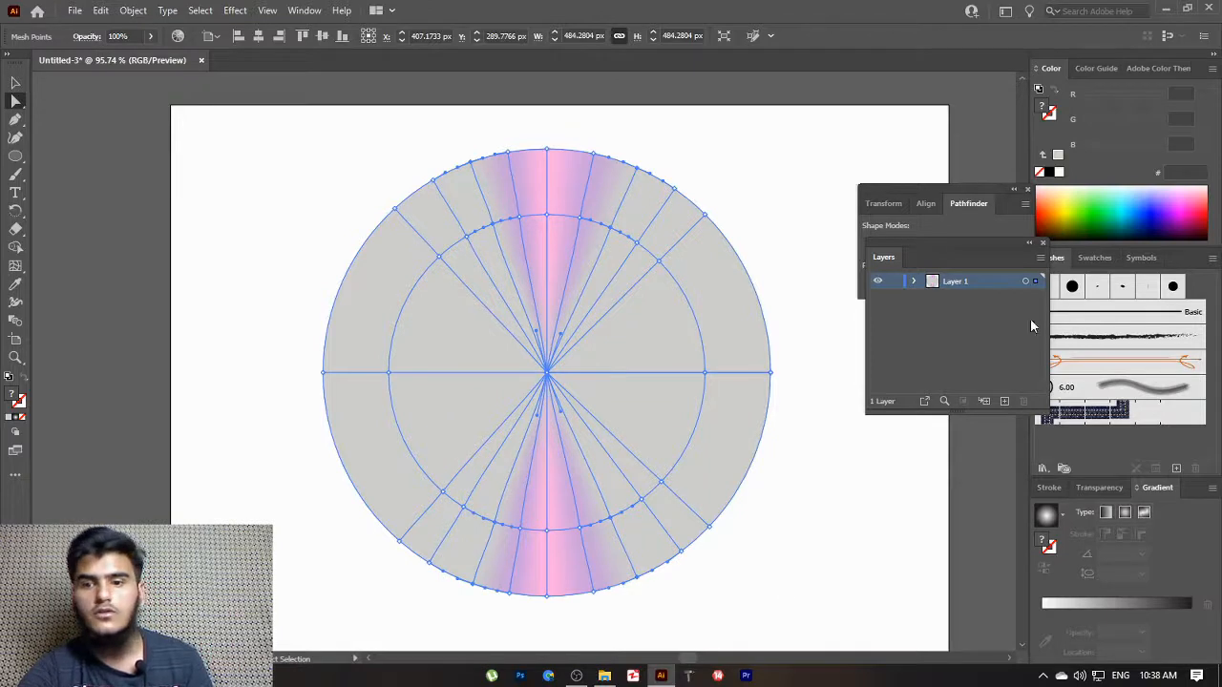
Sample the mesh's grey with the Eyedropper and recolour the selected points to pale pink EABDC4 (R 234, G 189, B 196)
click(15, 284)
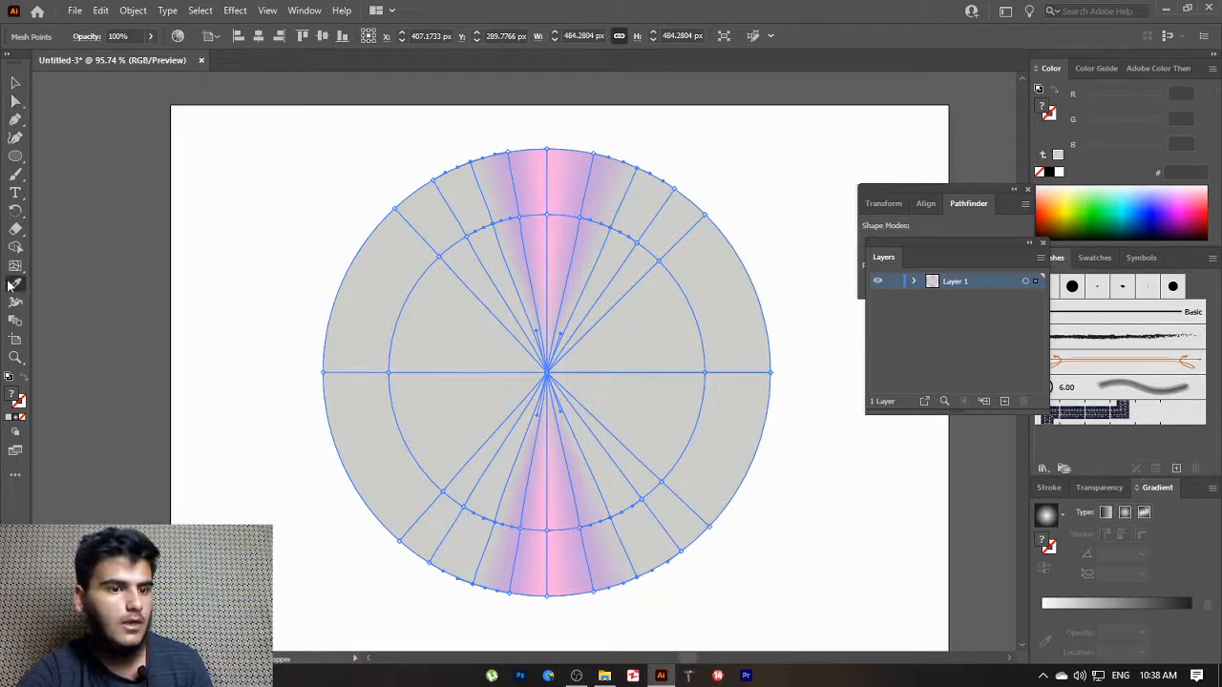
click(724, 323)
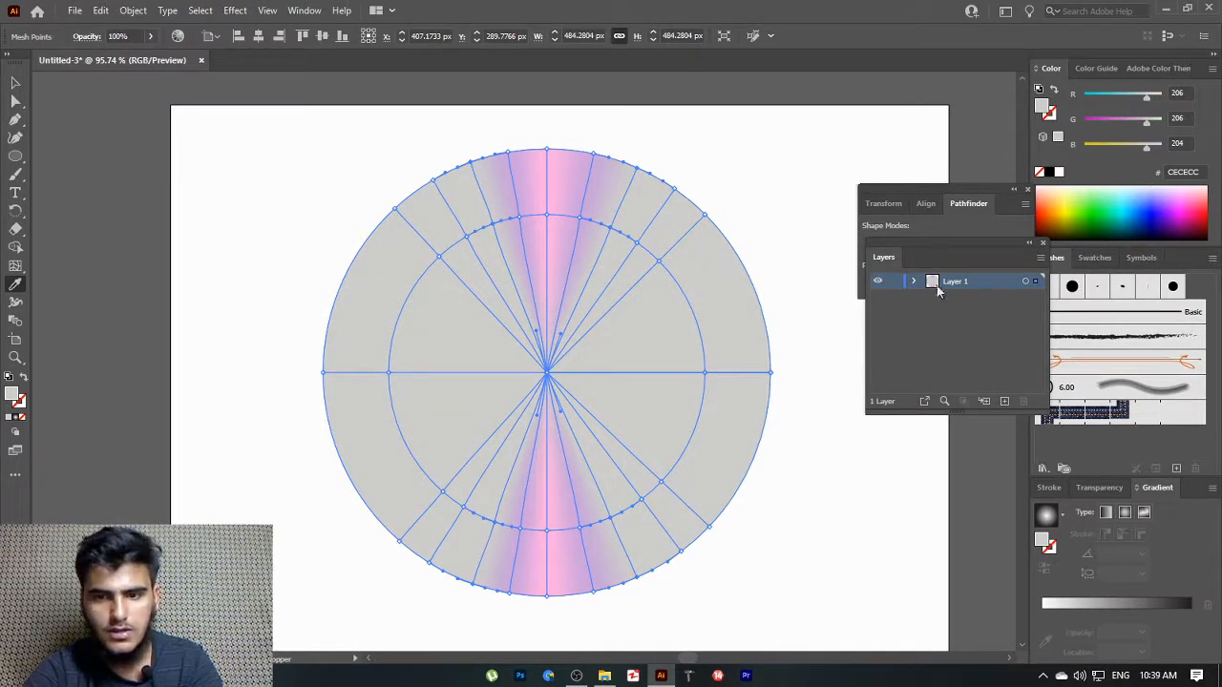
drag(1145, 122, 1135, 148)
drag(1146, 96, 1157, 97)
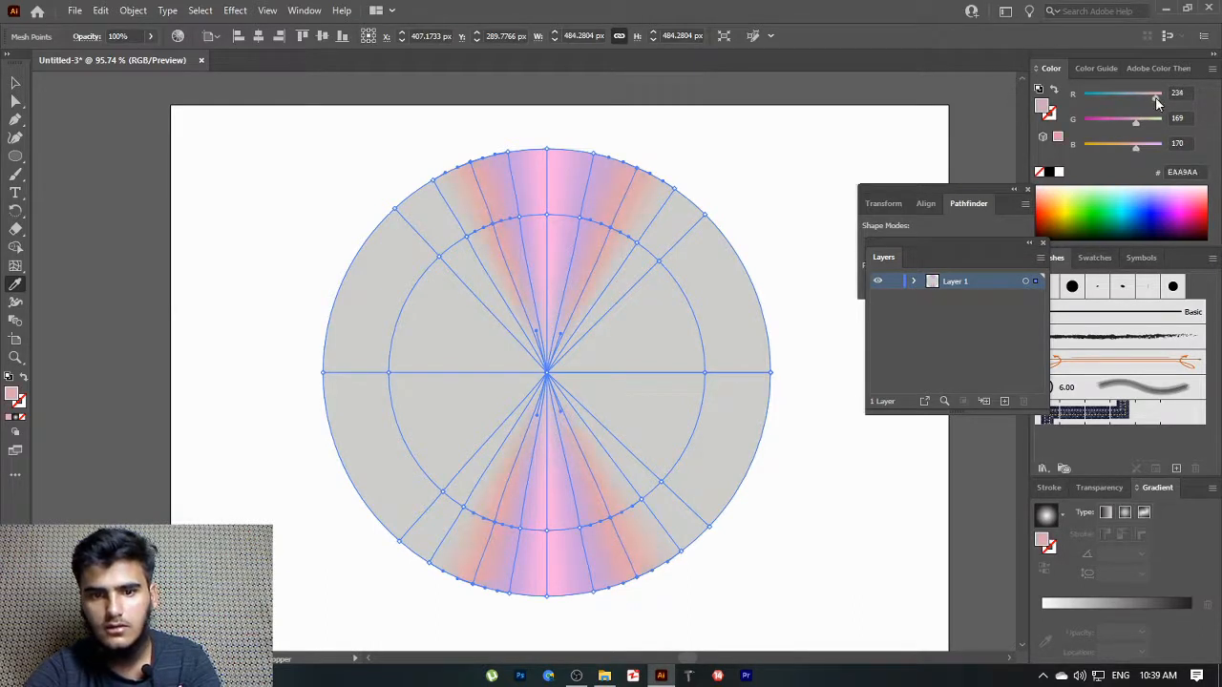
drag(1136, 144, 1144, 122)
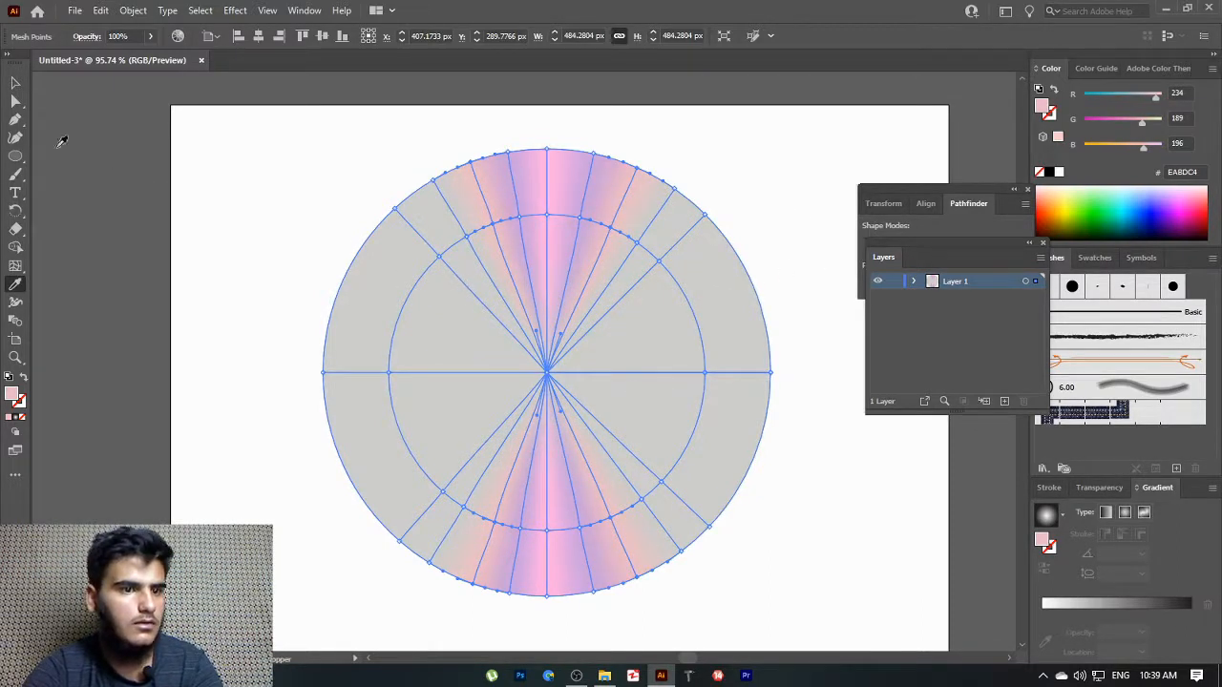
Select the inner- and outer-ring mesh points at both ends of the horizontal centre line
click(15, 100)
click(744, 257)
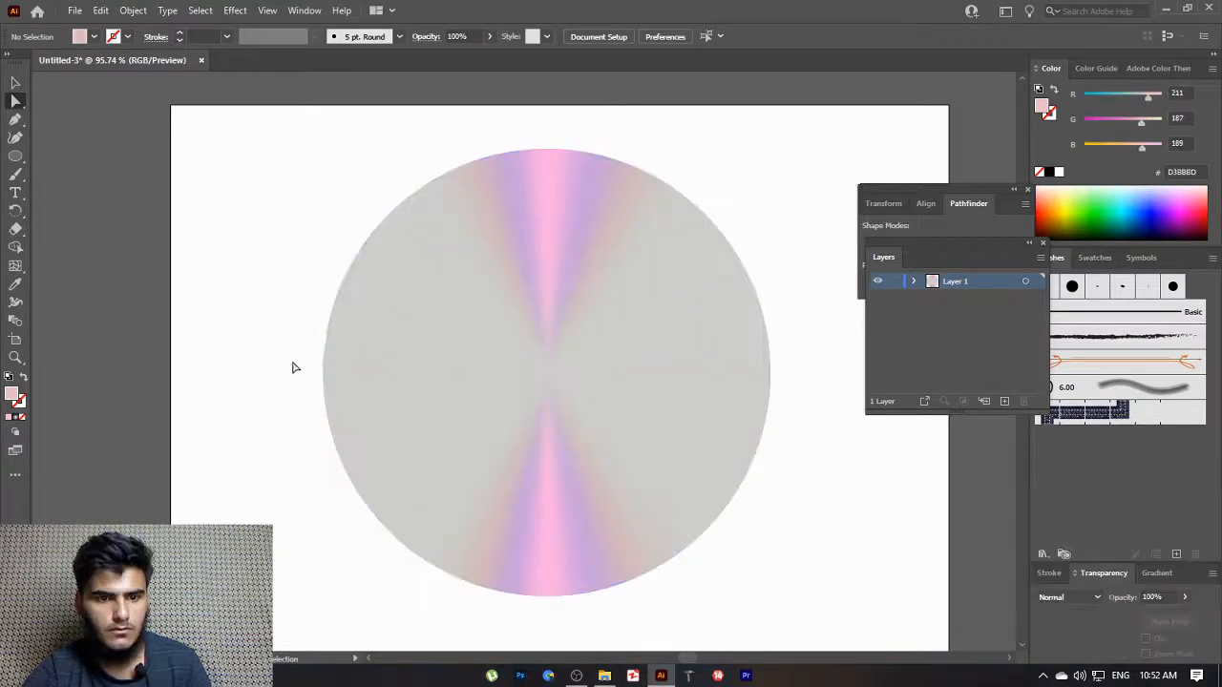
drag(289, 351, 399, 410)
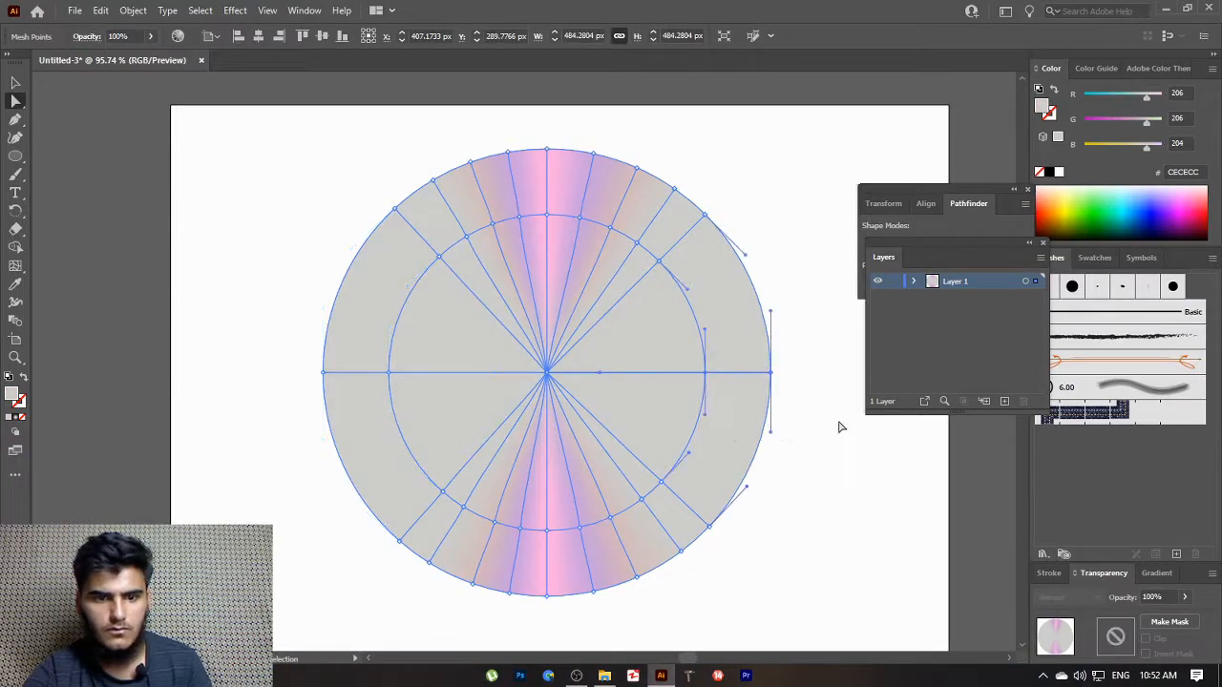
drag(265, 318, 401, 408)
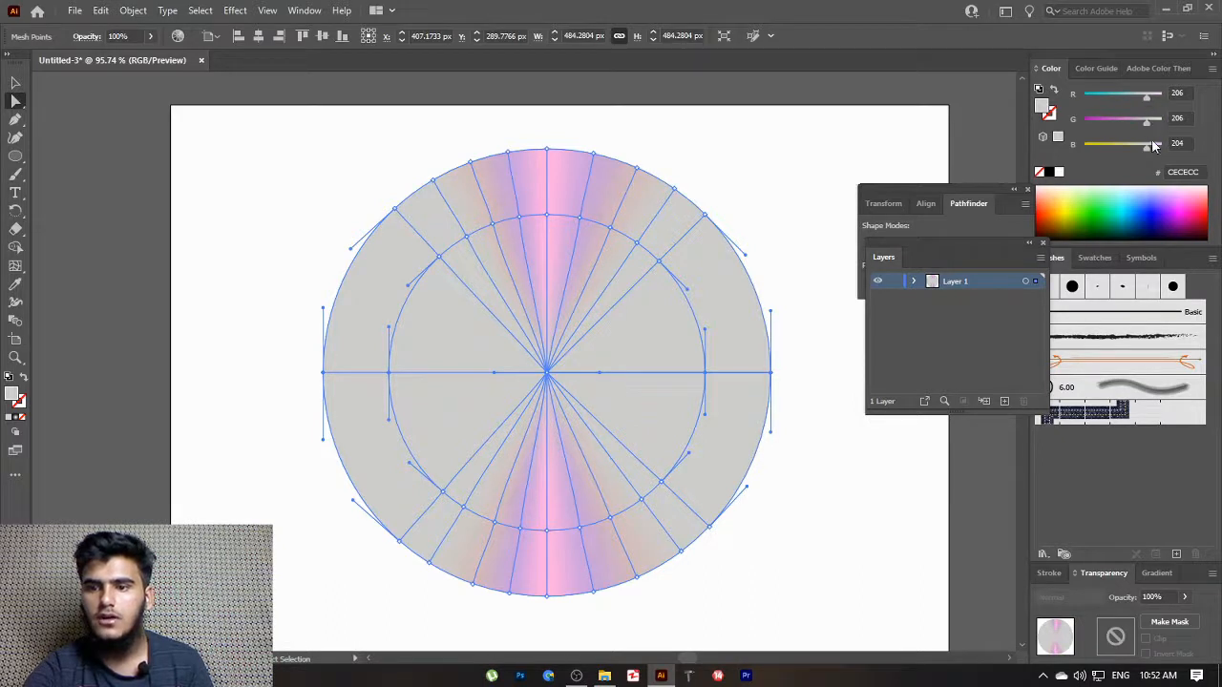
Darken the selected horizontal-line points to a mid grey, switching the colour sliders to HSB and setting brightness to 58.82%, and deselect the mesh
drag(1148, 149, 1125, 148)
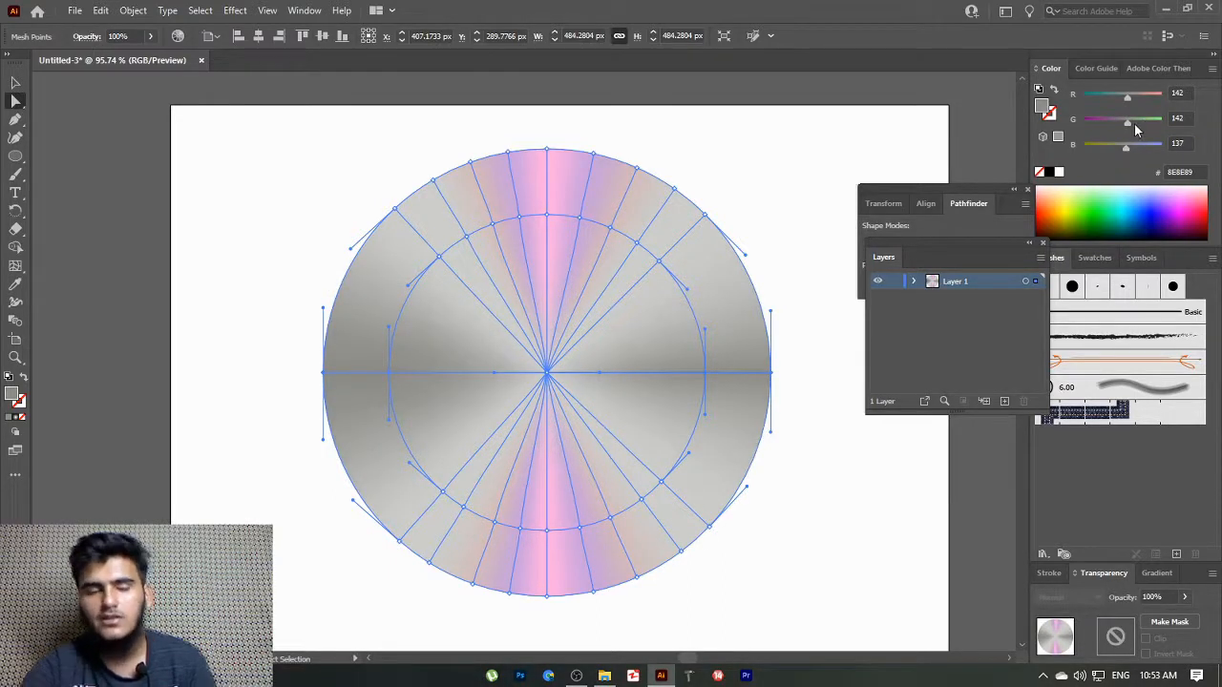
click(1212, 69)
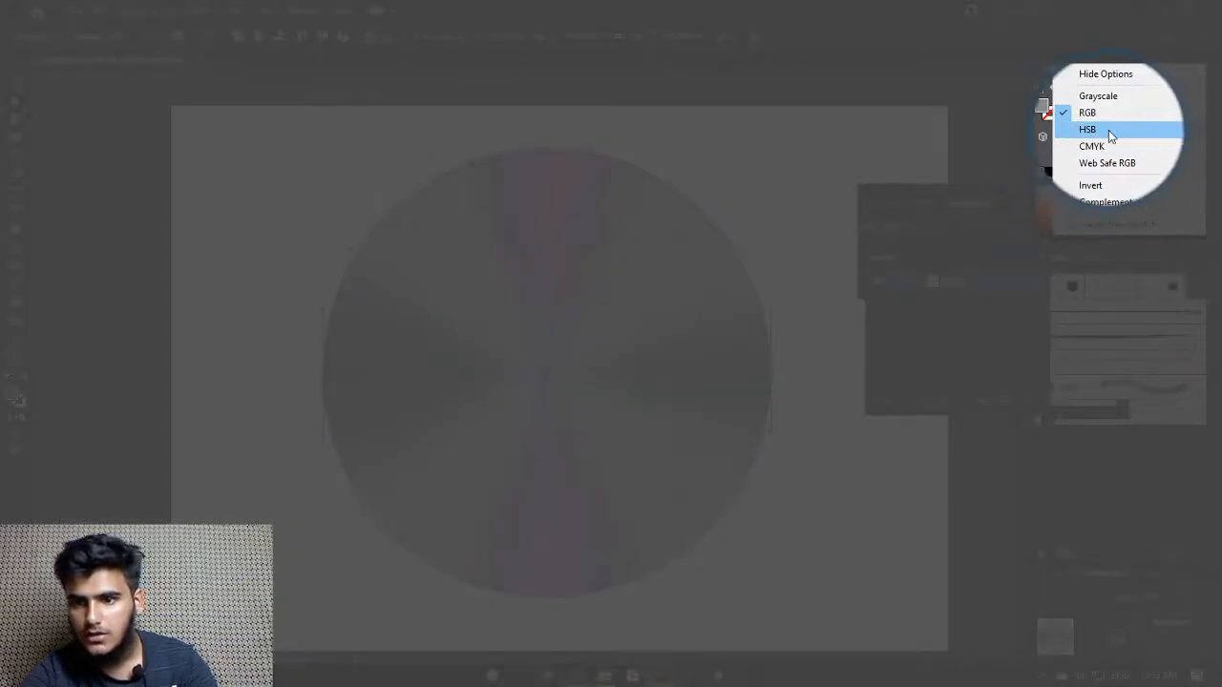
click(1098, 137)
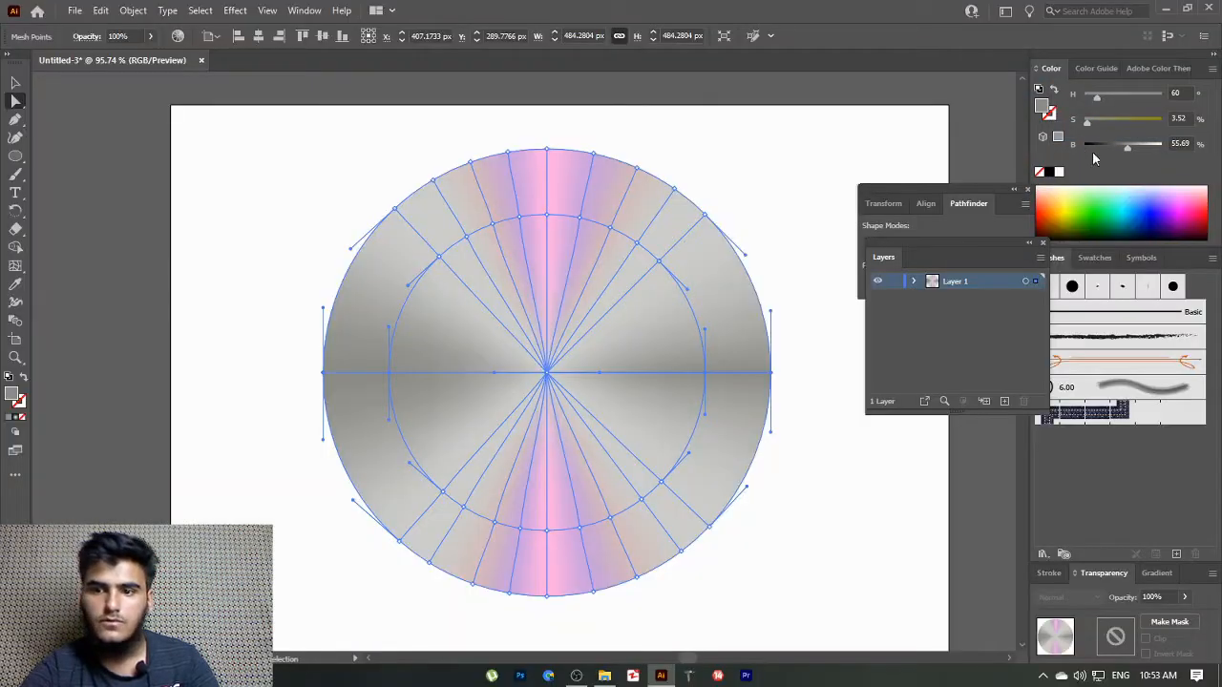
drag(1127, 148, 1112, 148)
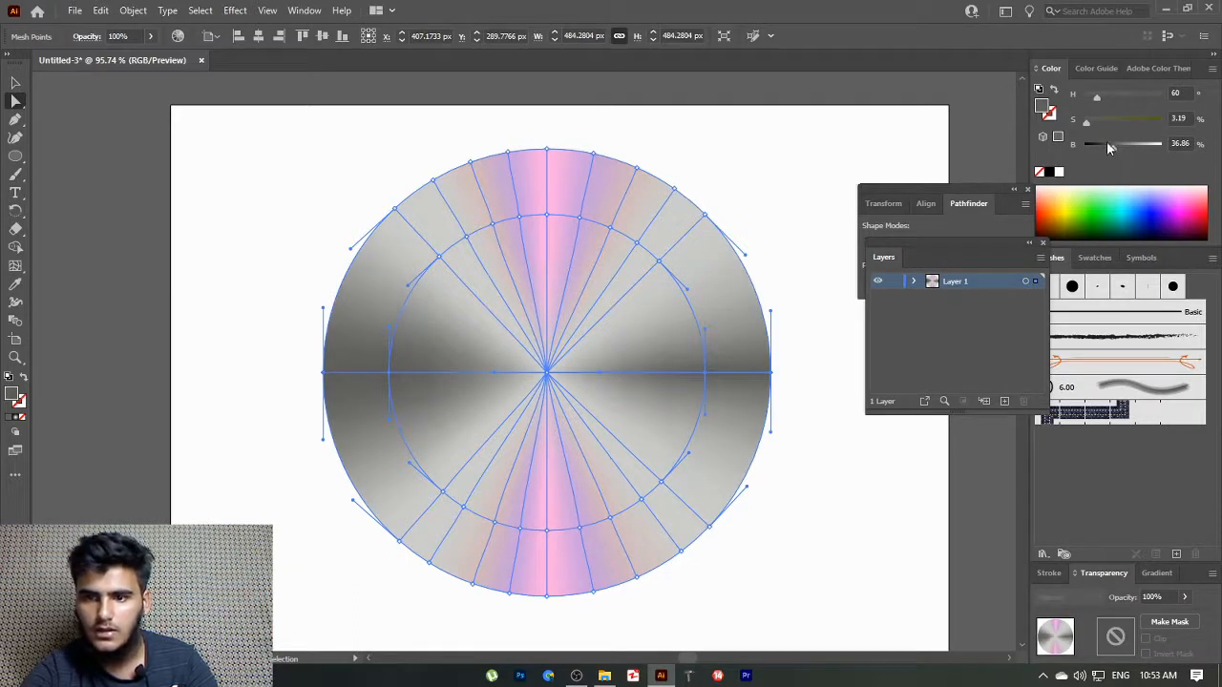
drag(1107, 143, 1128, 148)
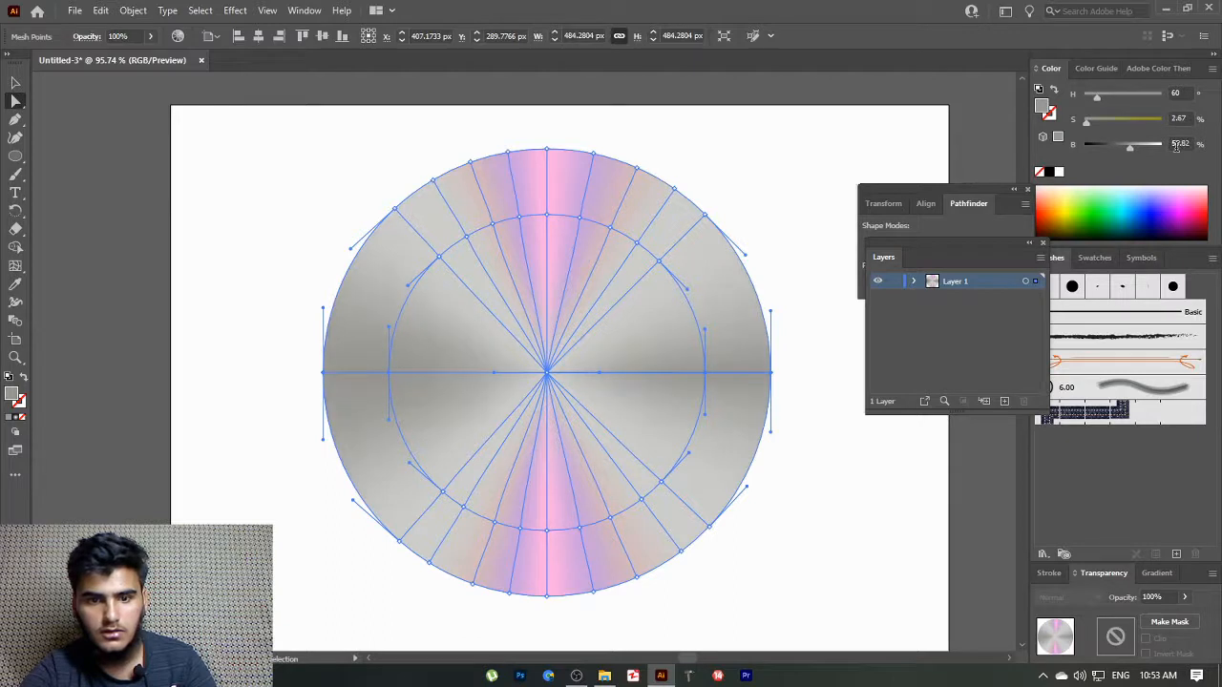
click(820, 251)
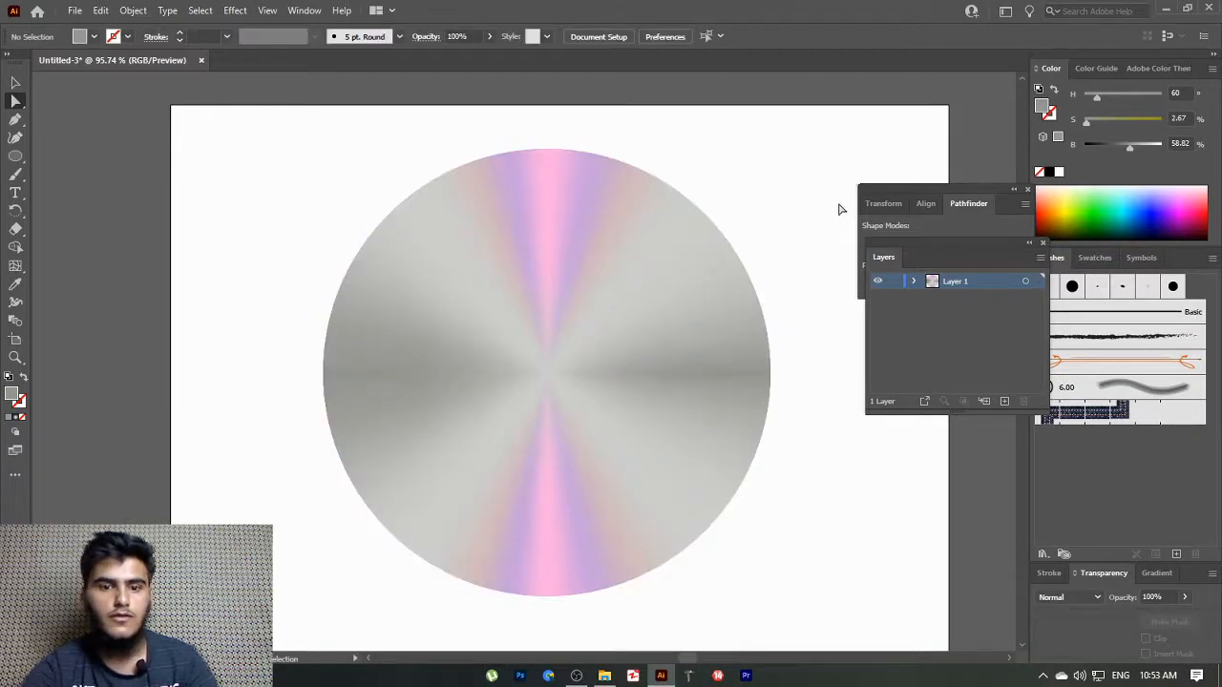
Reselect the pale pink ring points on the second radial lines flanking the vertical centre line, at all four positions
click(638, 261)
click(457, 159)
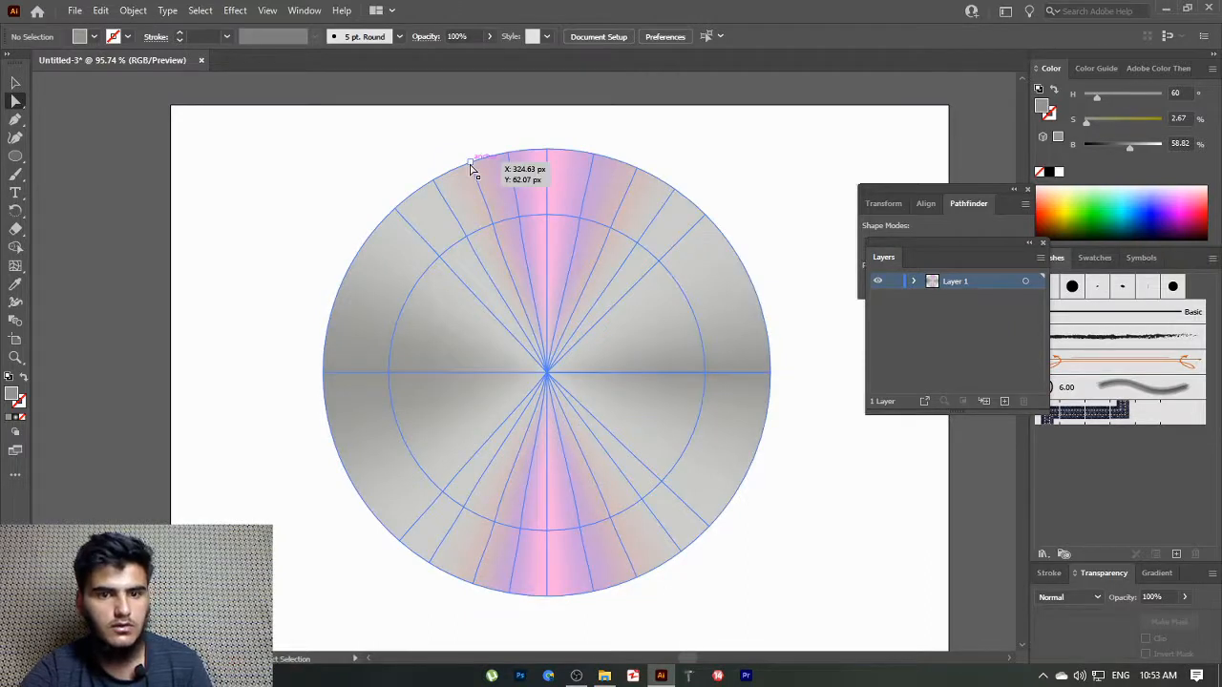
drag(456, 149, 496, 236)
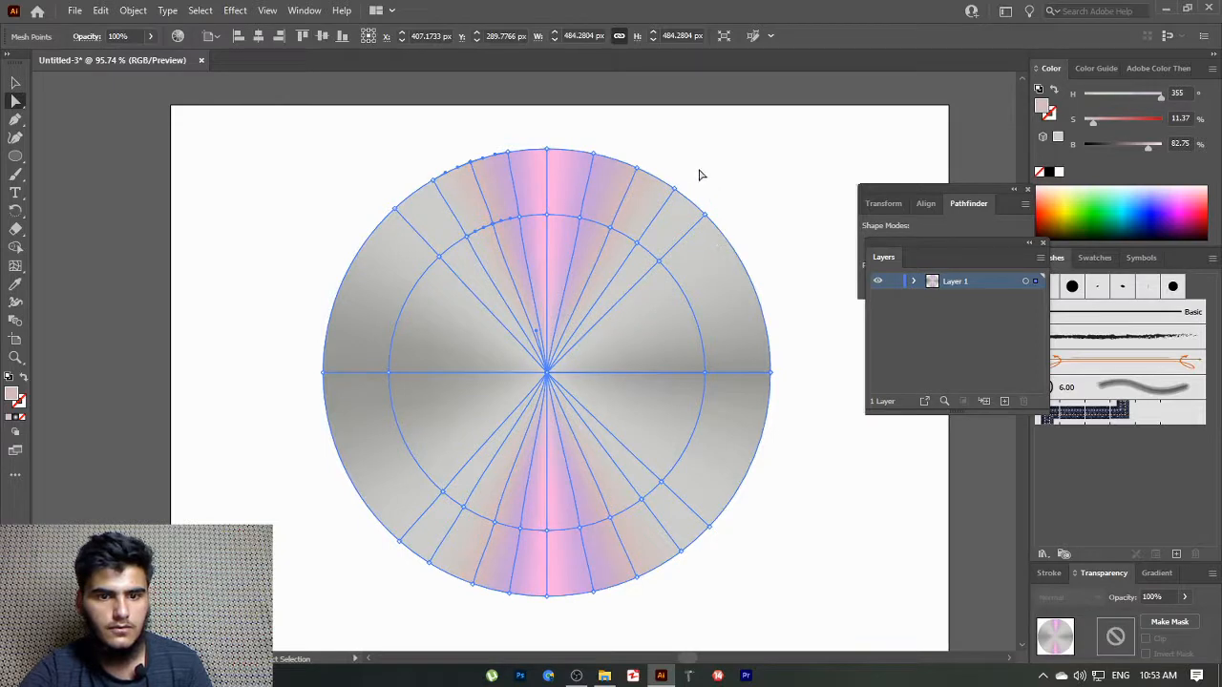
drag(609, 145, 641, 234)
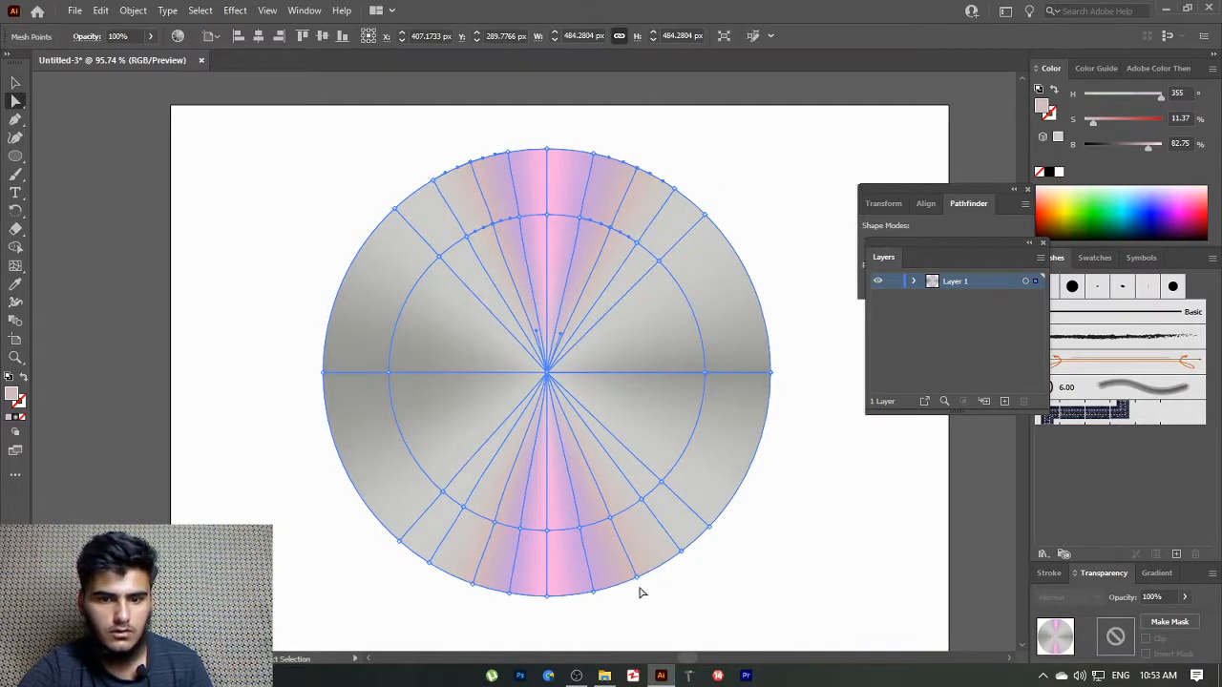
drag(652, 585, 602, 516)
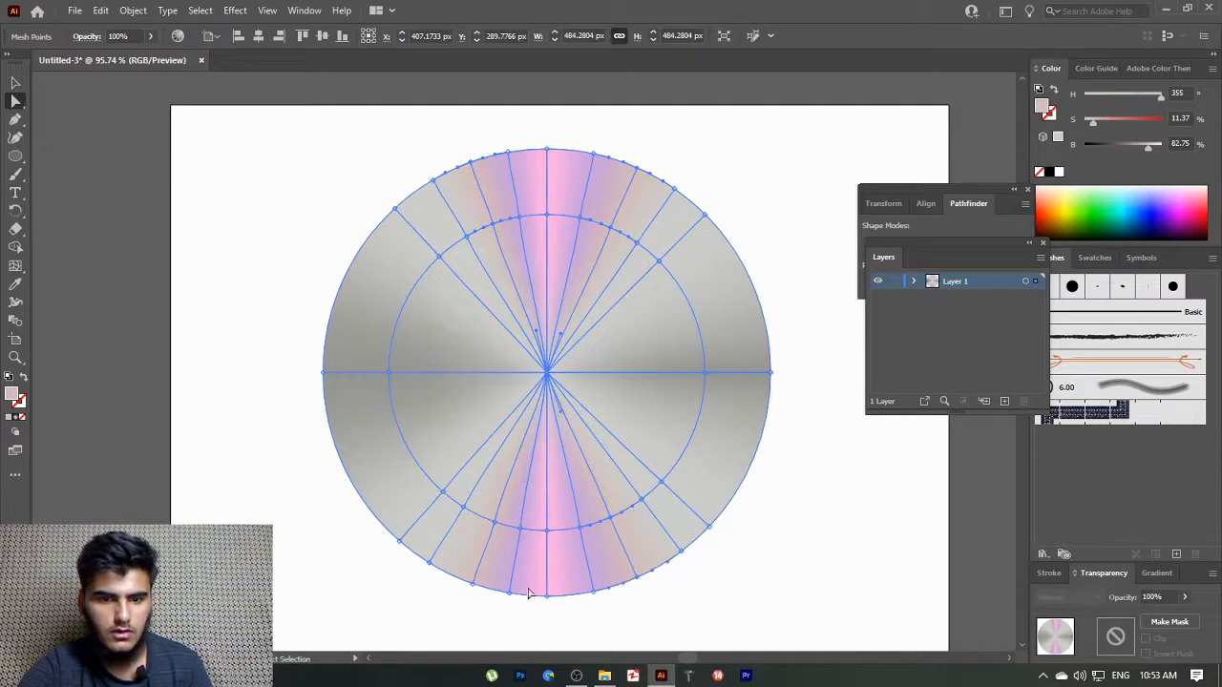
drag(488, 605, 469, 520)
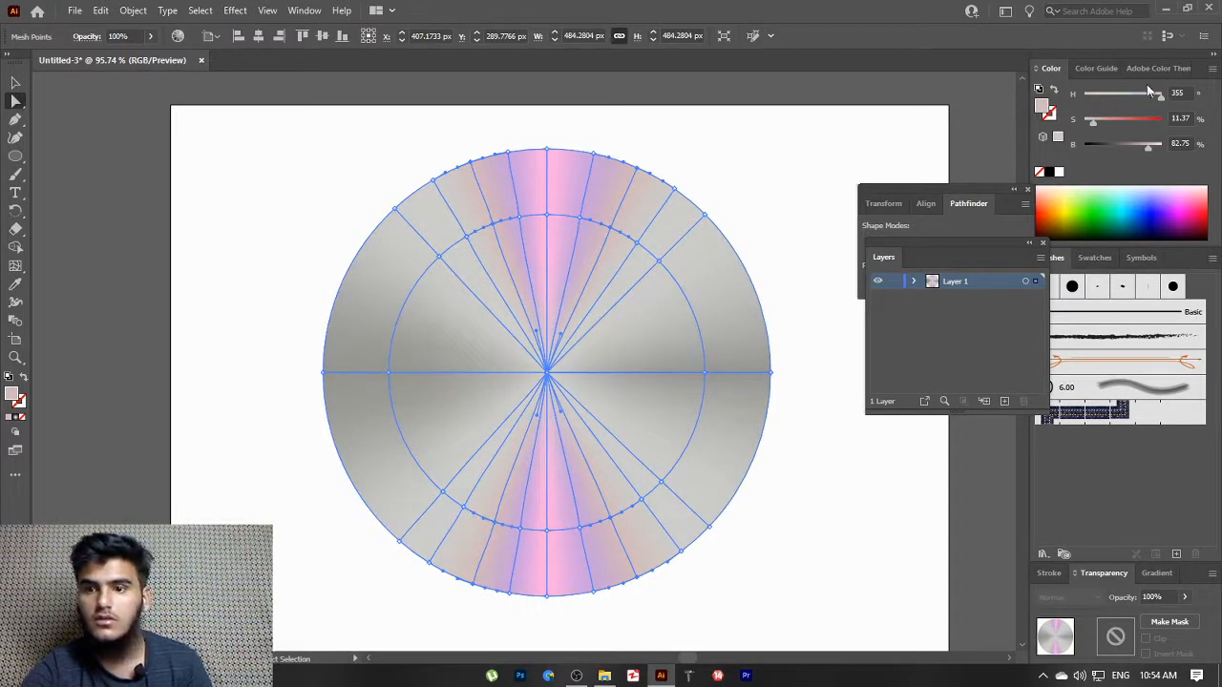
Switch the colour sliders to RGB, recolour the selected points to peach pink F6C3C8 (R 246, G 195, B 200), and deselect the mesh
click(1213, 70)
click(1139, 123)
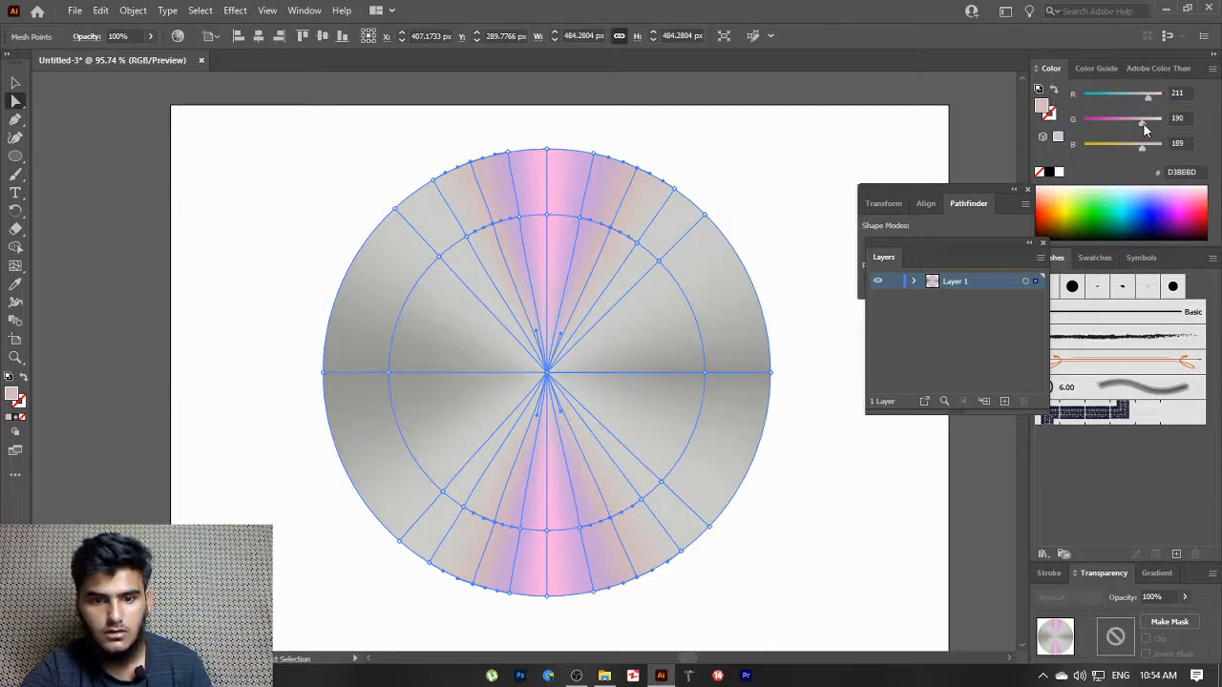
drag(1143, 124, 1141, 124)
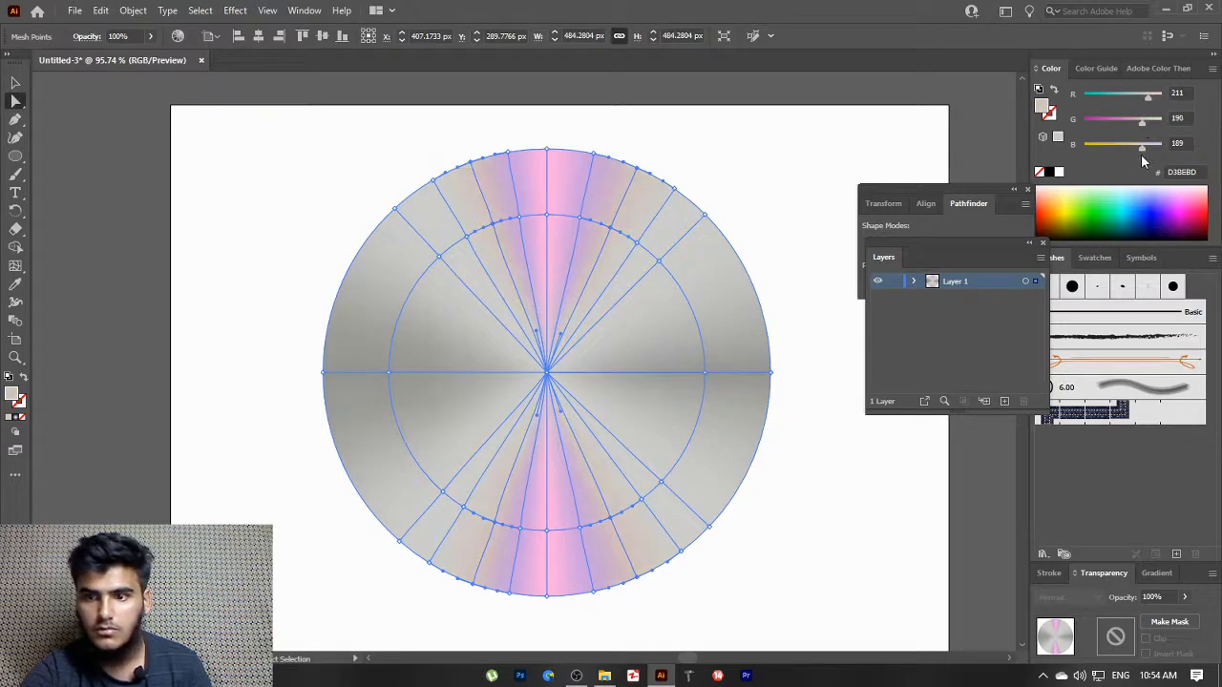
drag(1150, 97, 1153, 97)
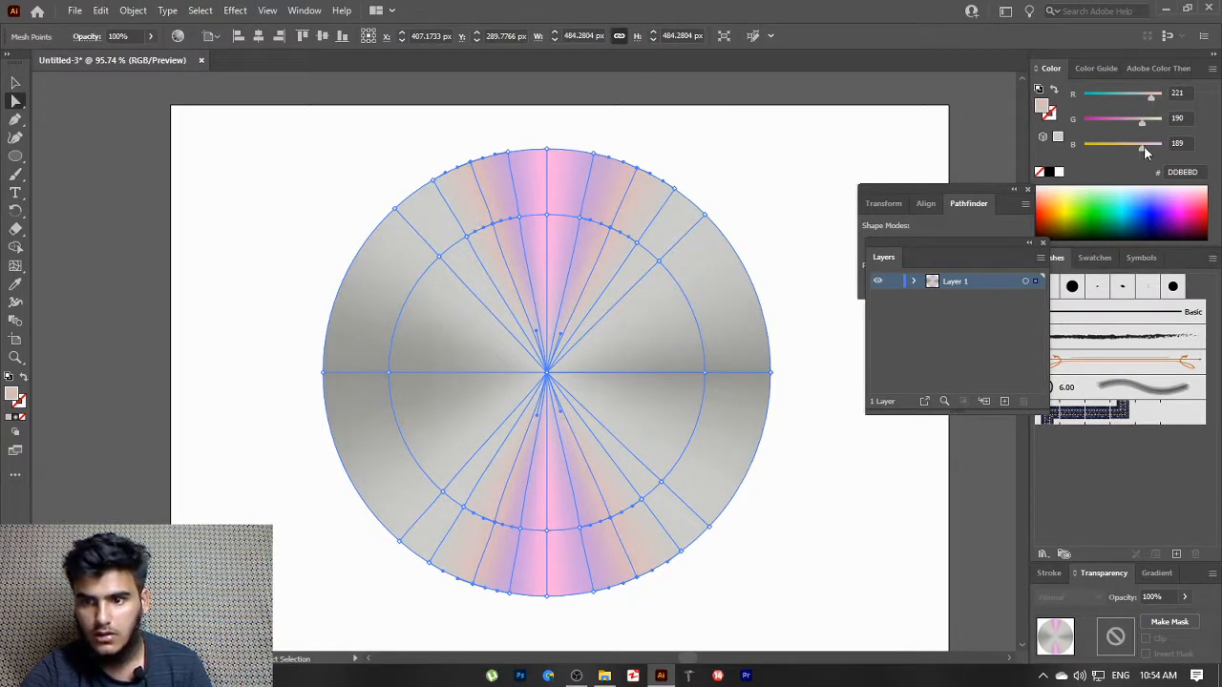
drag(1145, 147, 1146, 148)
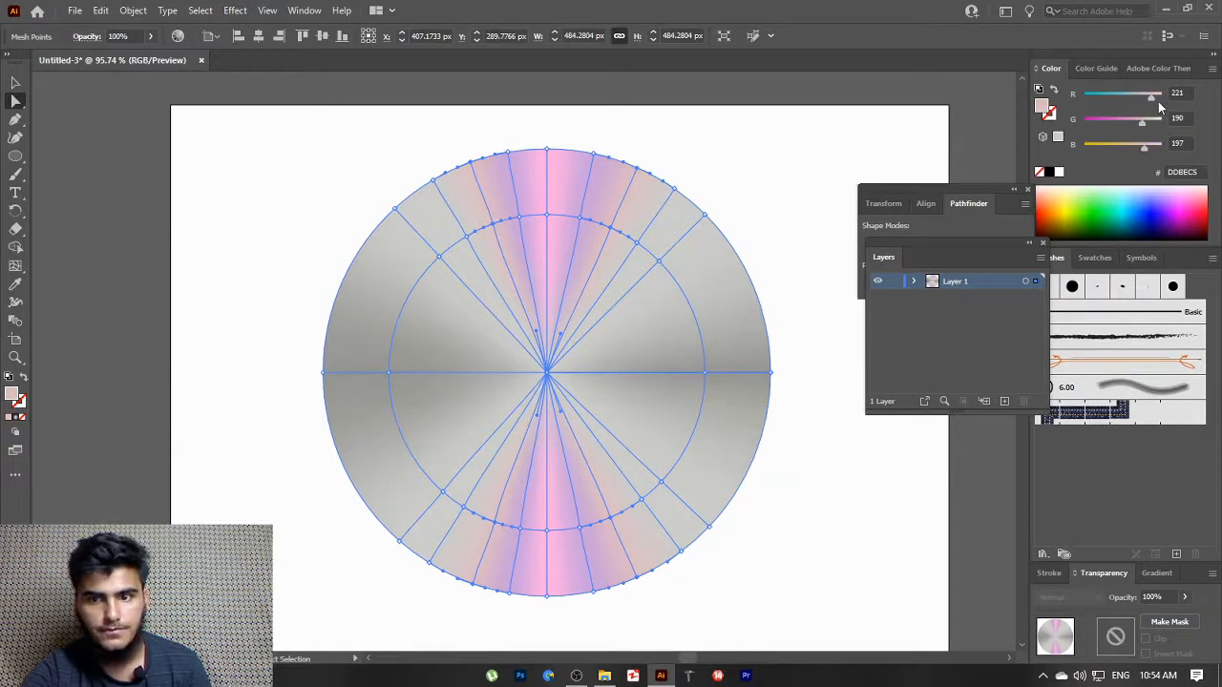
drag(1154, 96, 1159, 95)
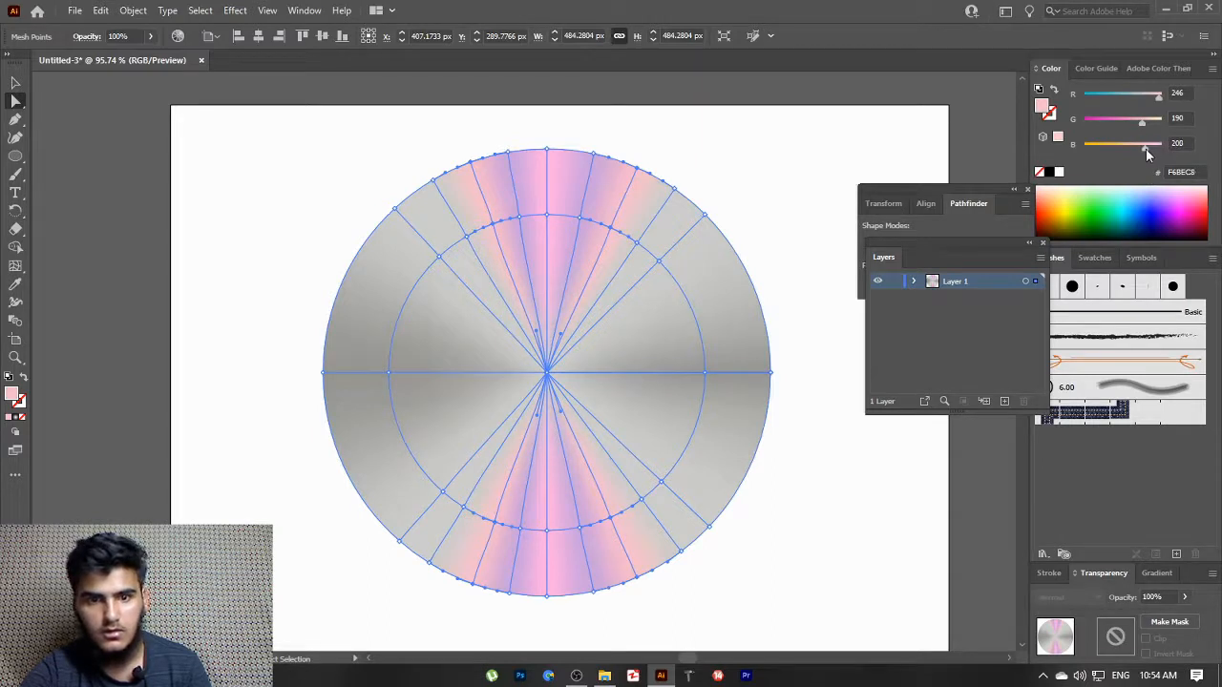
drag(1144, 122, 1146, 123)
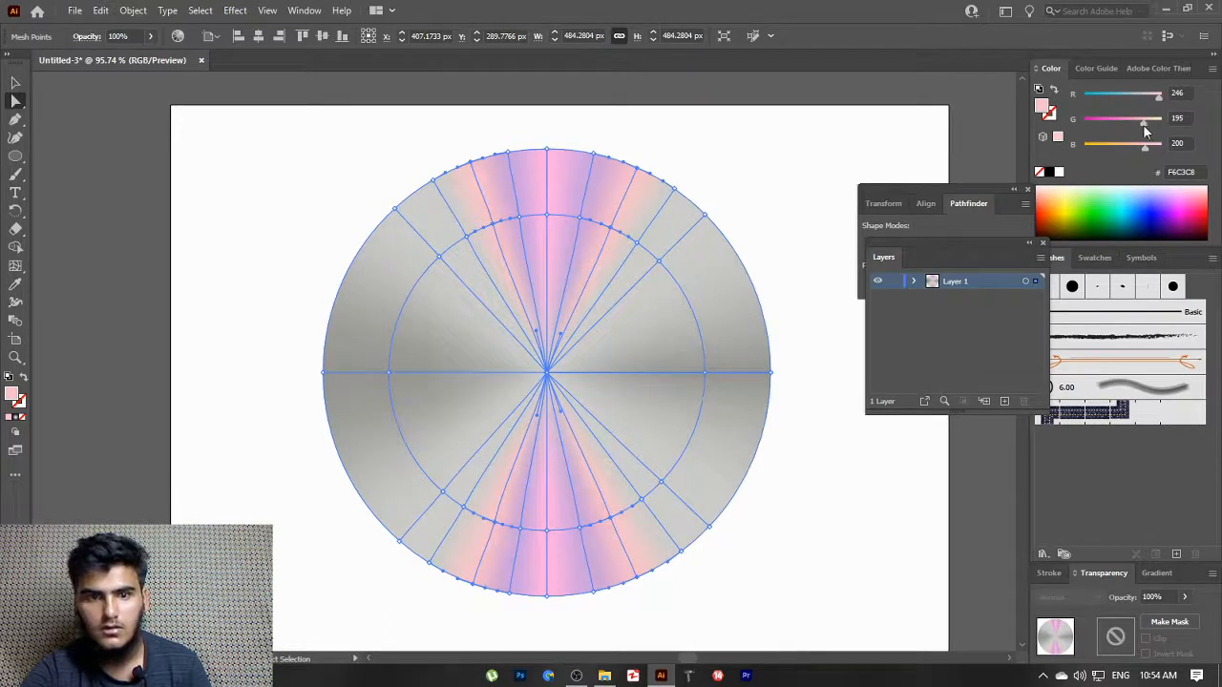
click(848, 351)
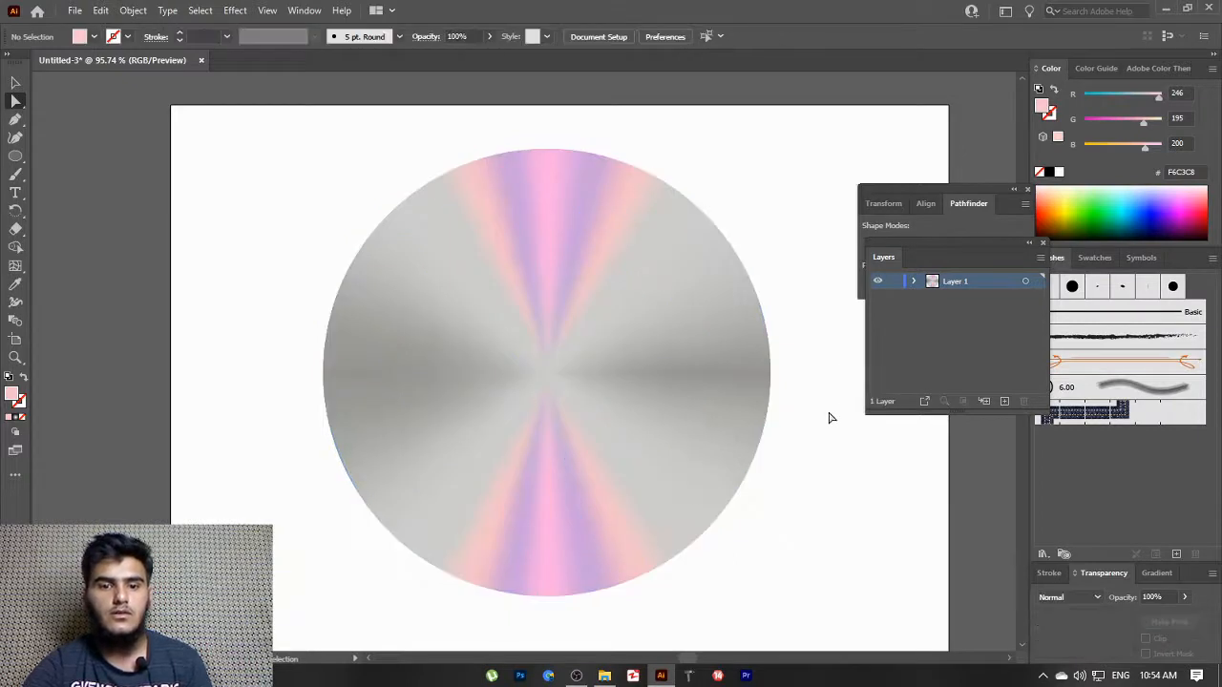
click(716, 487)
click(863, 535)
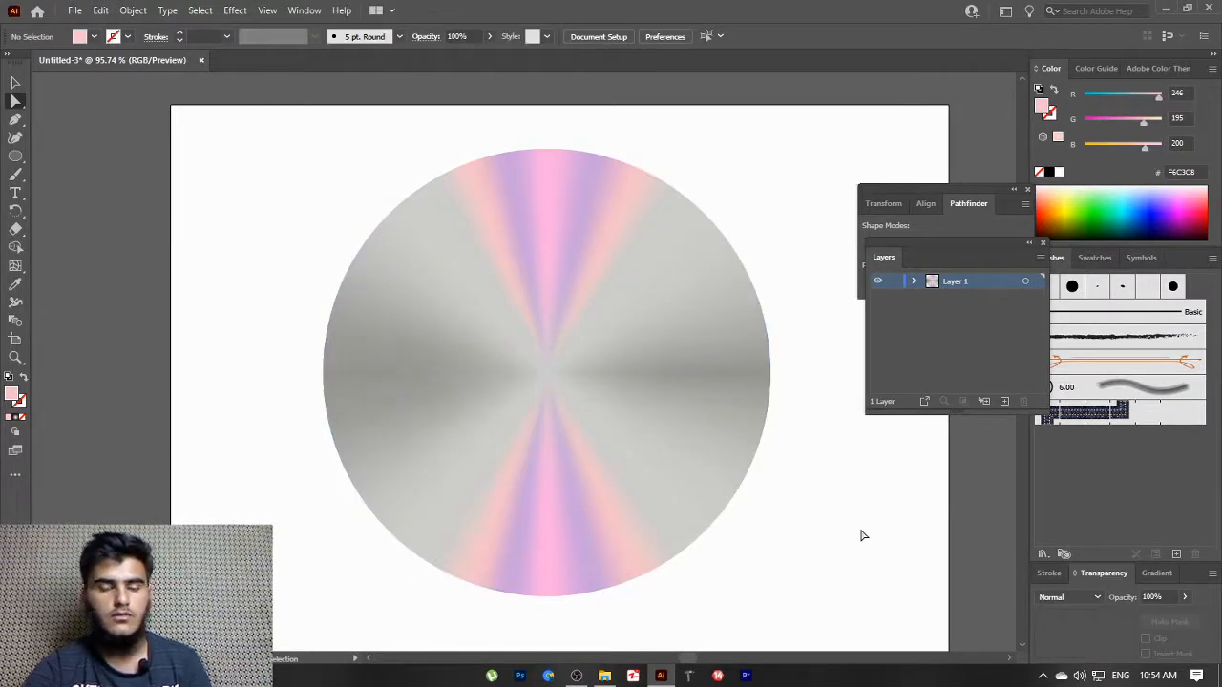
click(758, 356)
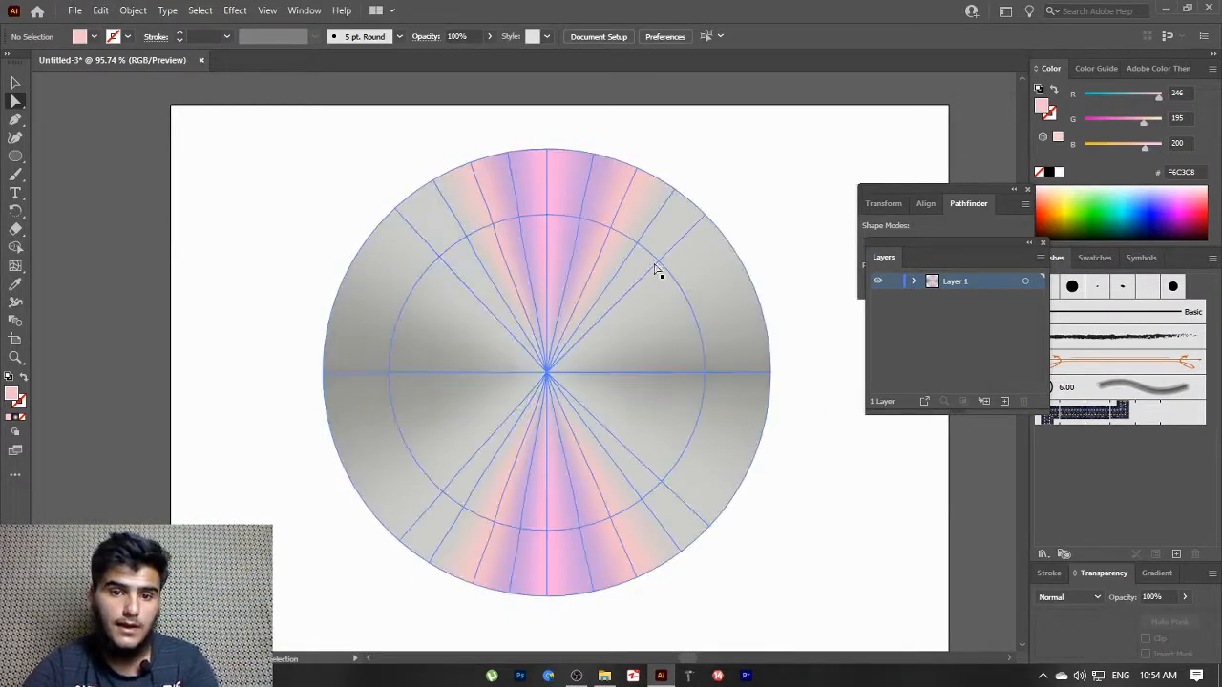
click(304, 213)
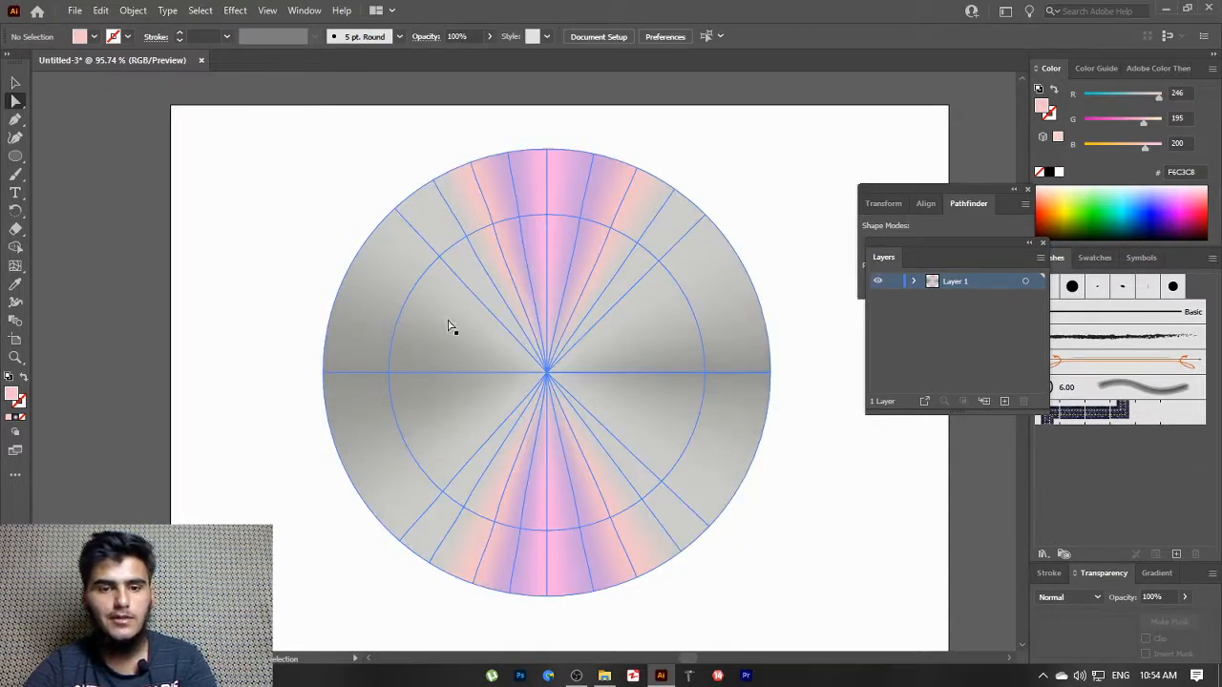
Duplicate the whole coloured mesh disc and move the copy below and to the left of the original
click(14, 84)
drag(355, 148, 791, 581)
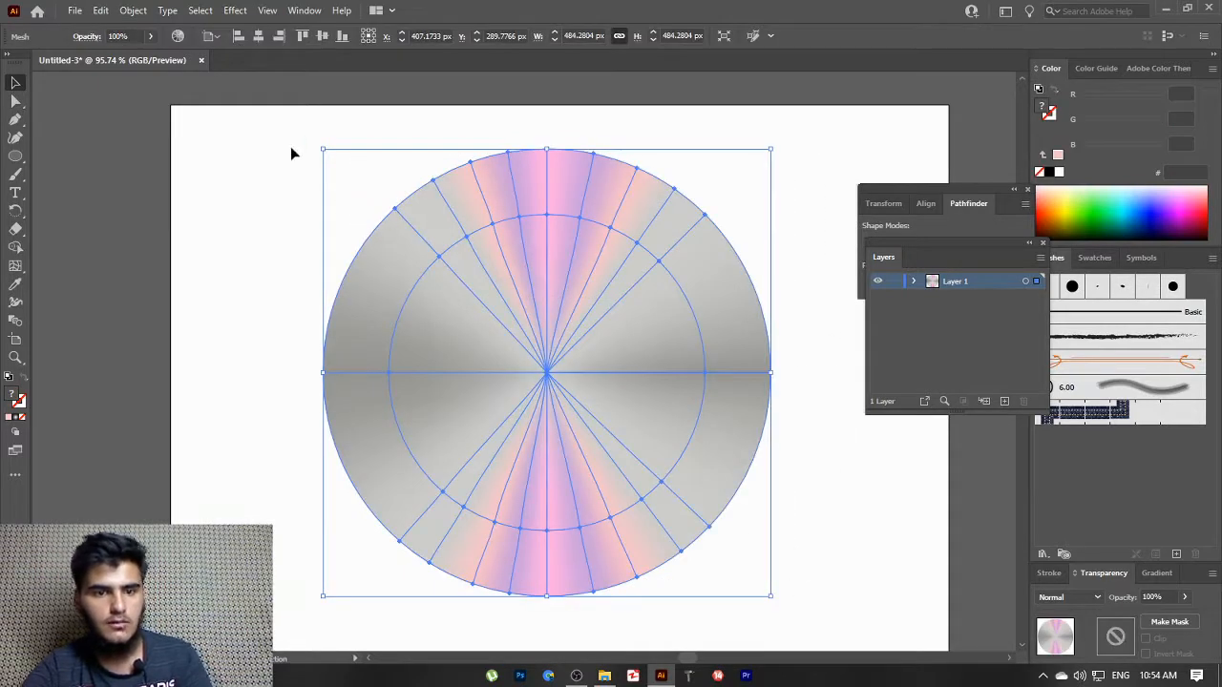
key(ctrl+shift+b)
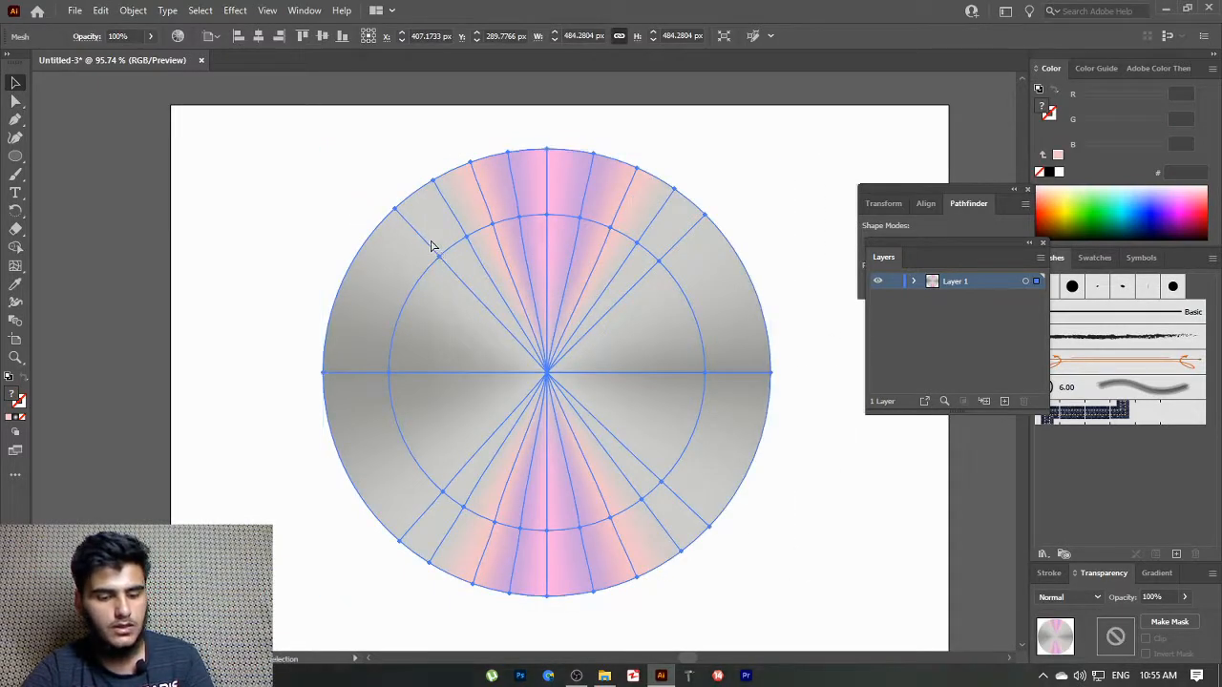
key(ctrl+c)
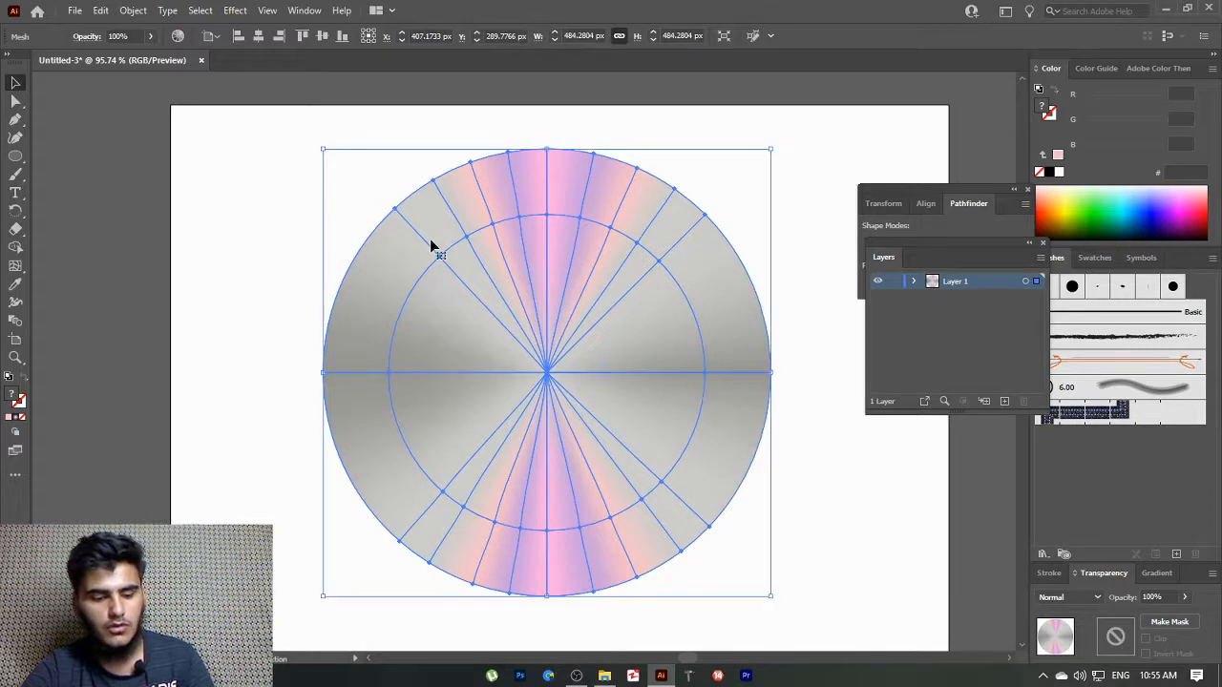
key(ctrl+v)
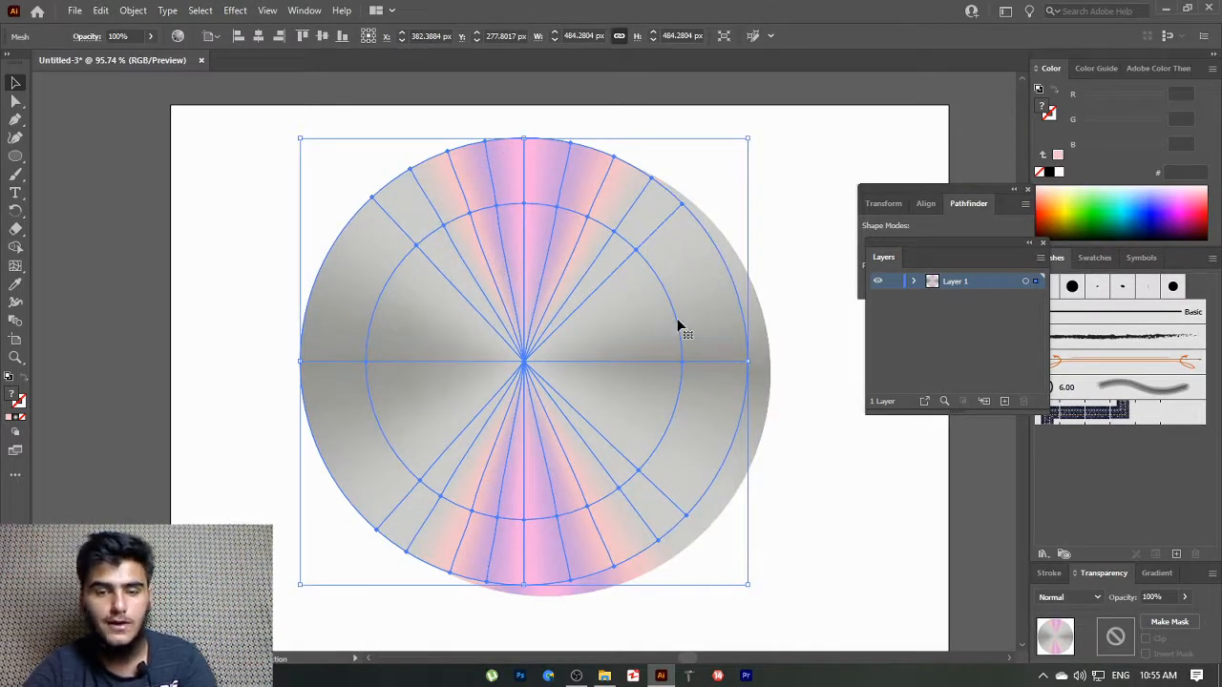
drag(696, 273, 430, 486)
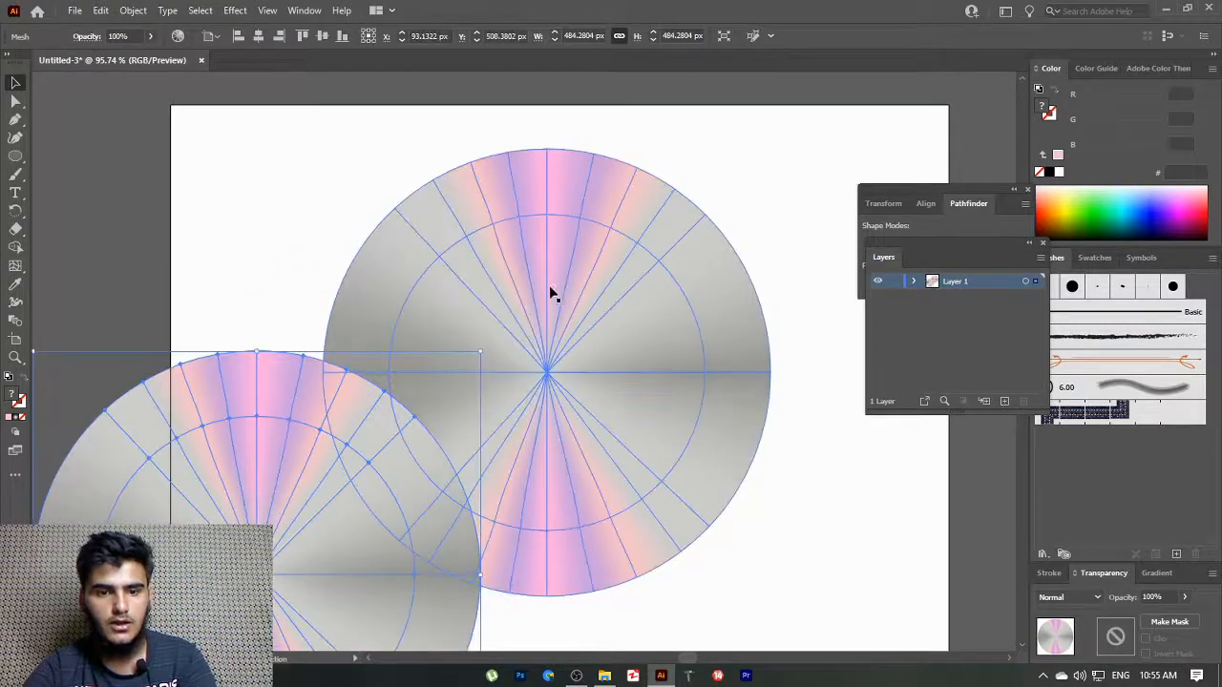
Enlarge the original mesh disc to about 519 px and rotate it about 90 degrees so its coloured bands run horizontally
click(392, 258)
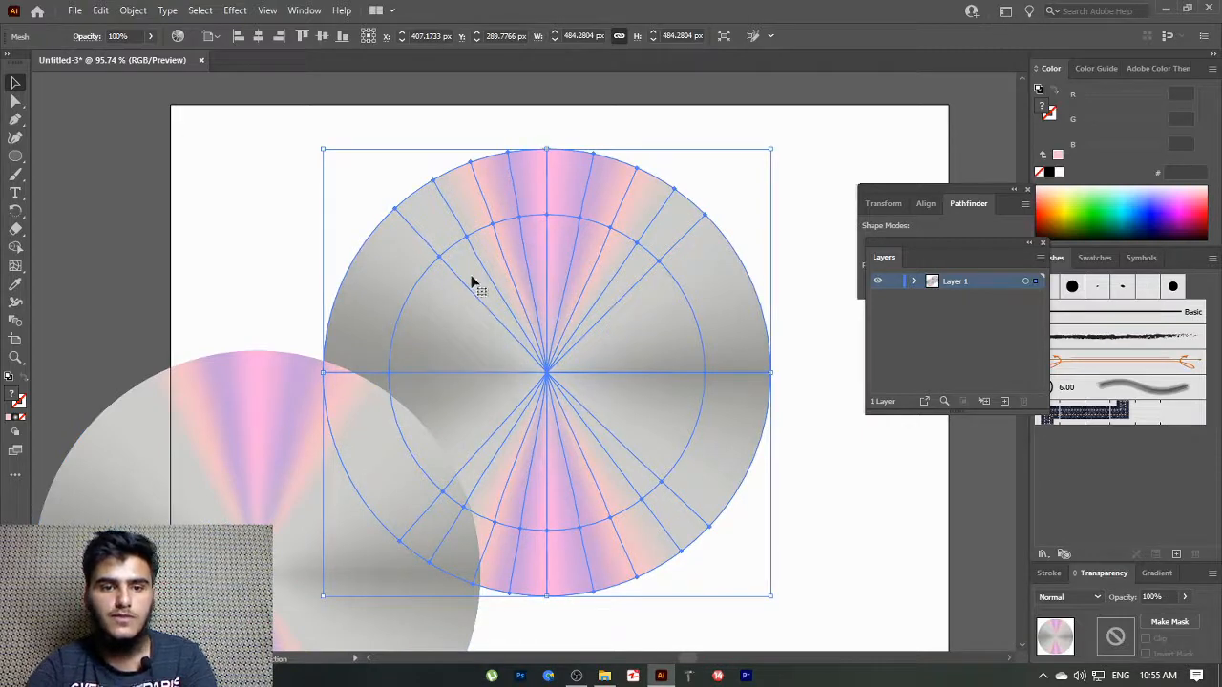
drag(358, 398, 345, 427)
click(411, 288)
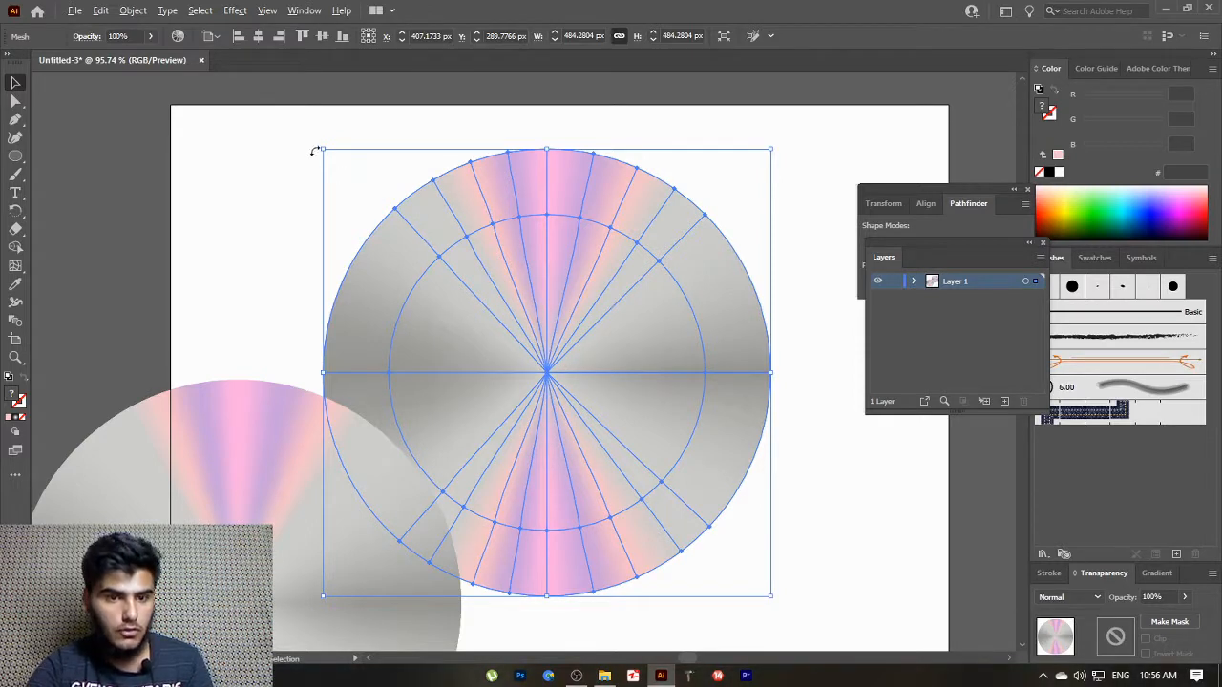
mouse_move(322, 149)
mouse_down()
mouse_move(304, 132)
mouse_move(299, 144)
mouse_up()
key(r)
drag(726, 307, 656, 569)
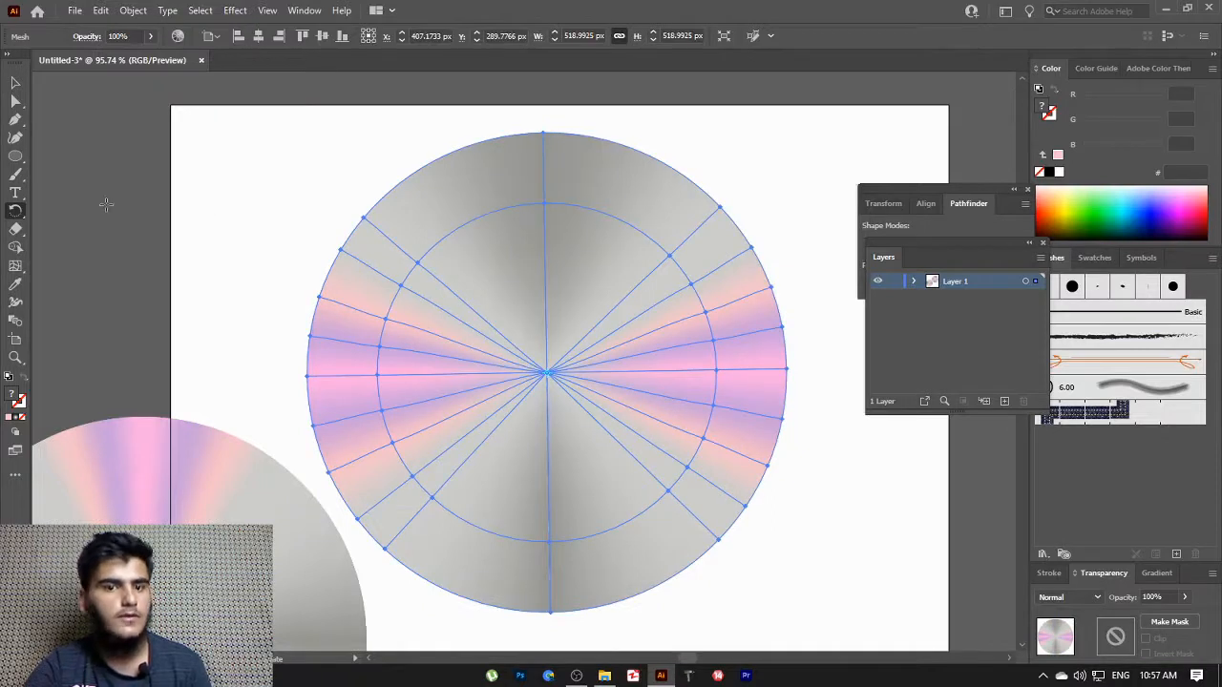
Centre the unrotated copy of the disc over the rotated one, leaving a thin contrasting rim, and deselect
click(19, 87)
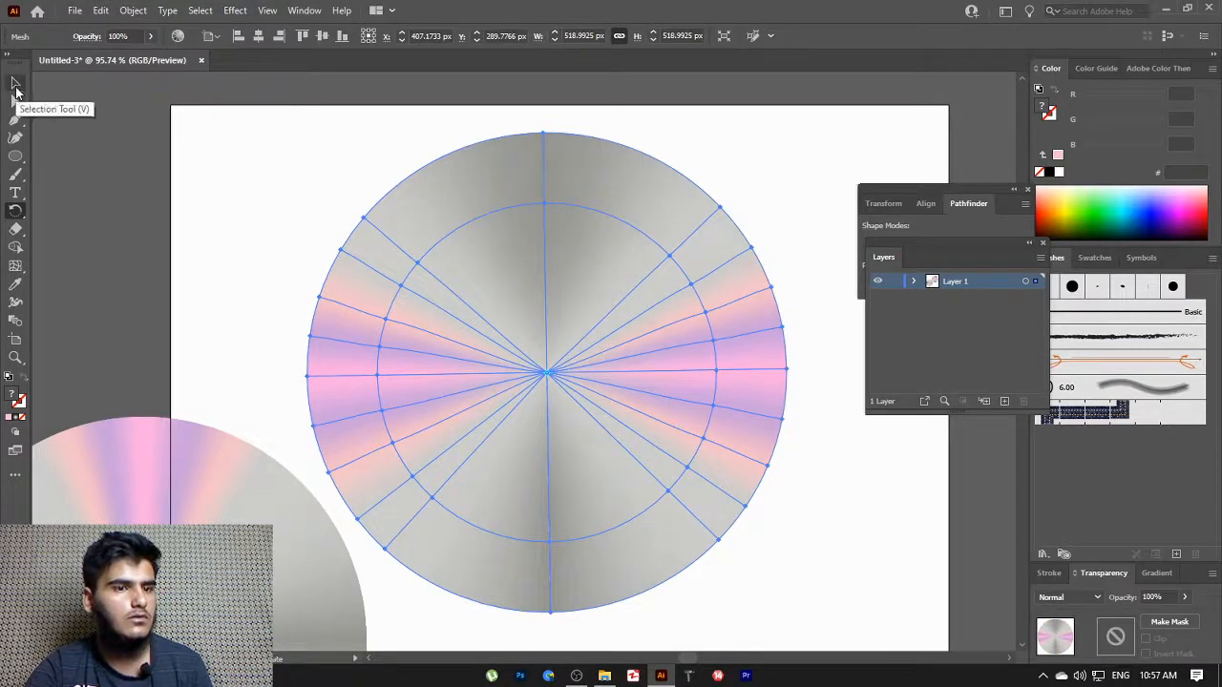
drag(220, 450, 604, 202)
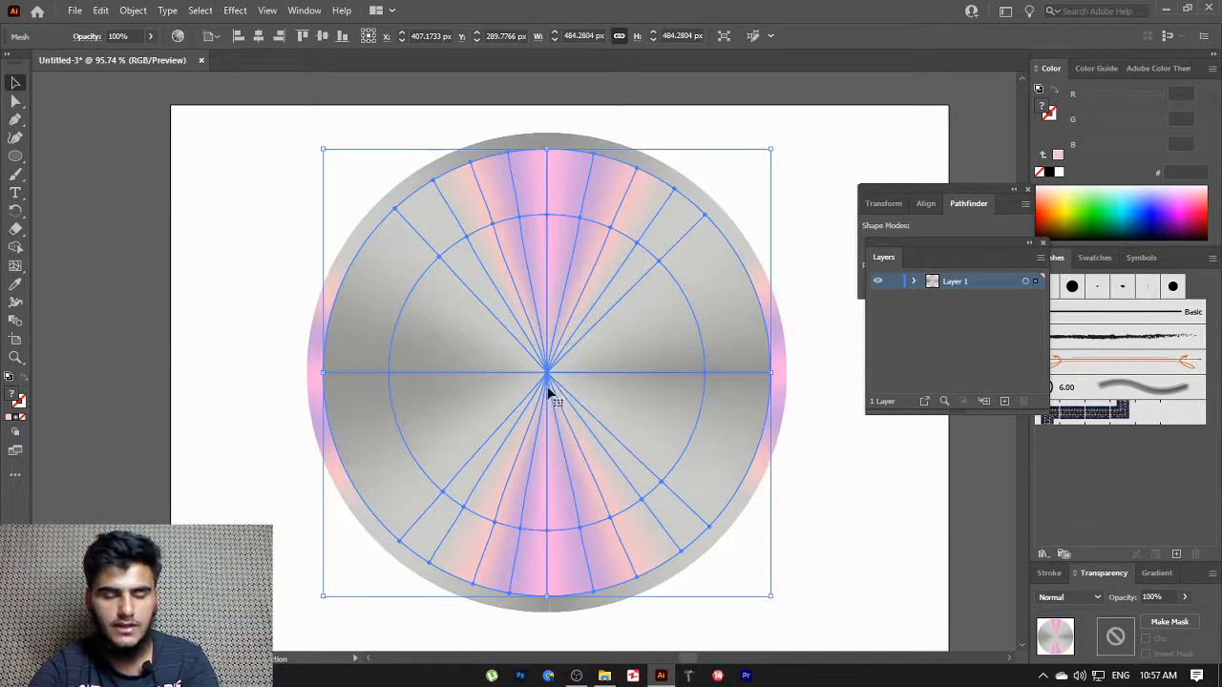
click(119, 163)
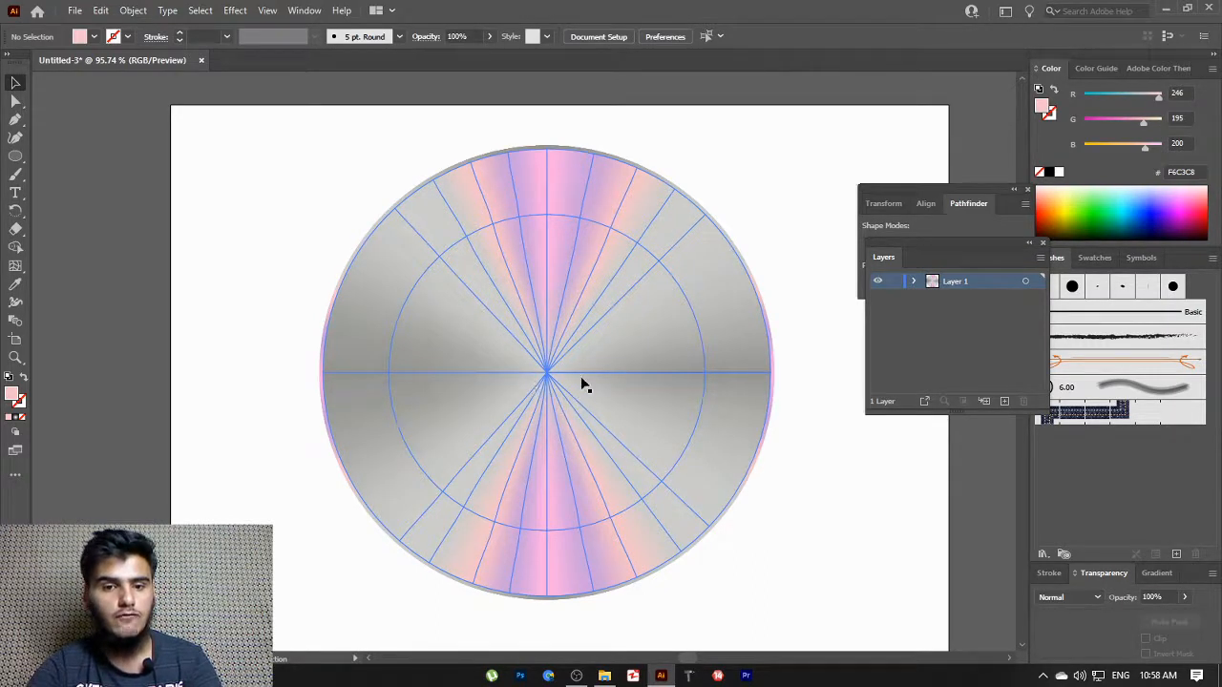
Draw a peach pink circle about 151 px in diameter beside the disc with the Ellipse tool
click(15, 157)
drag(101, 140, 164, 210)
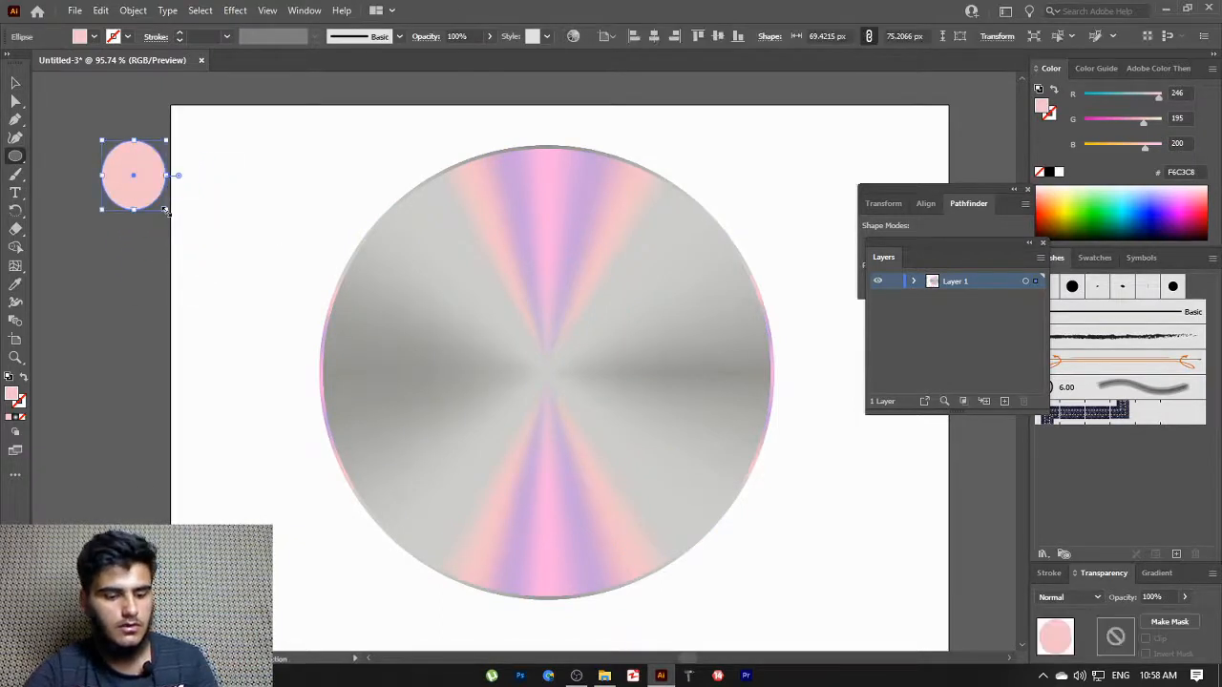
key(ctrl+z)
drag(109, 153, 195, 291)
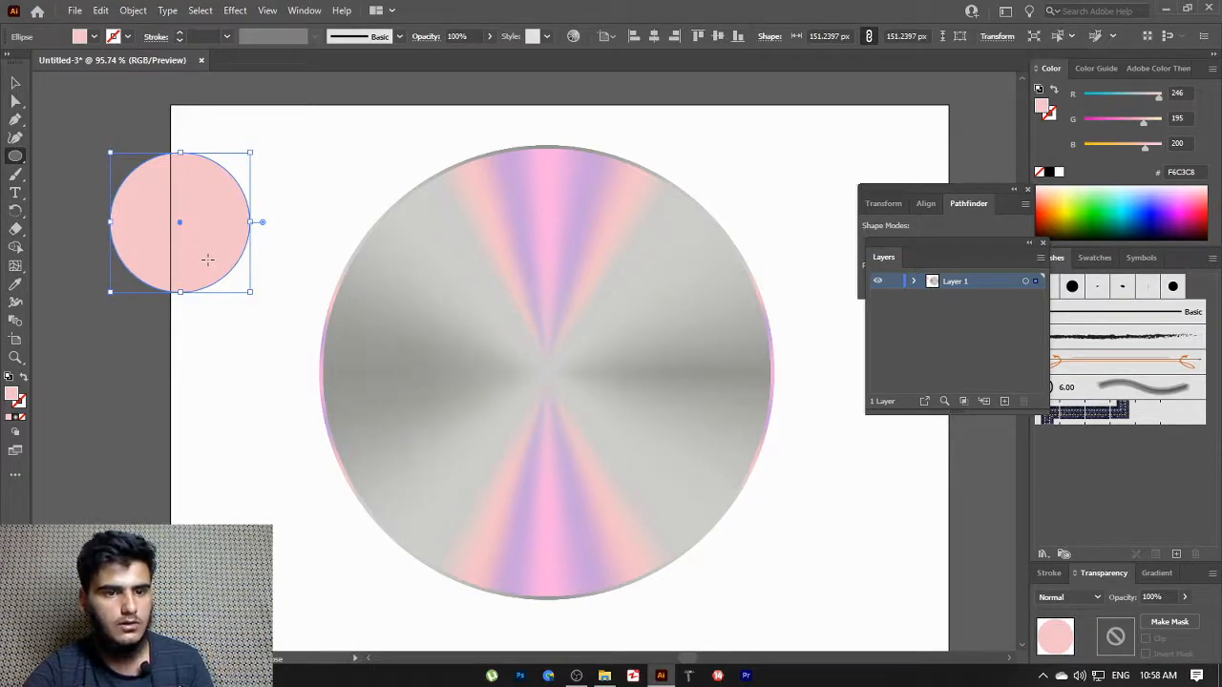
mouse_move(211, 257)
mouse_down()
mouse_move(213, 290)
mouse_move(210, 253)
mouse_up()
key(ctrl+z)
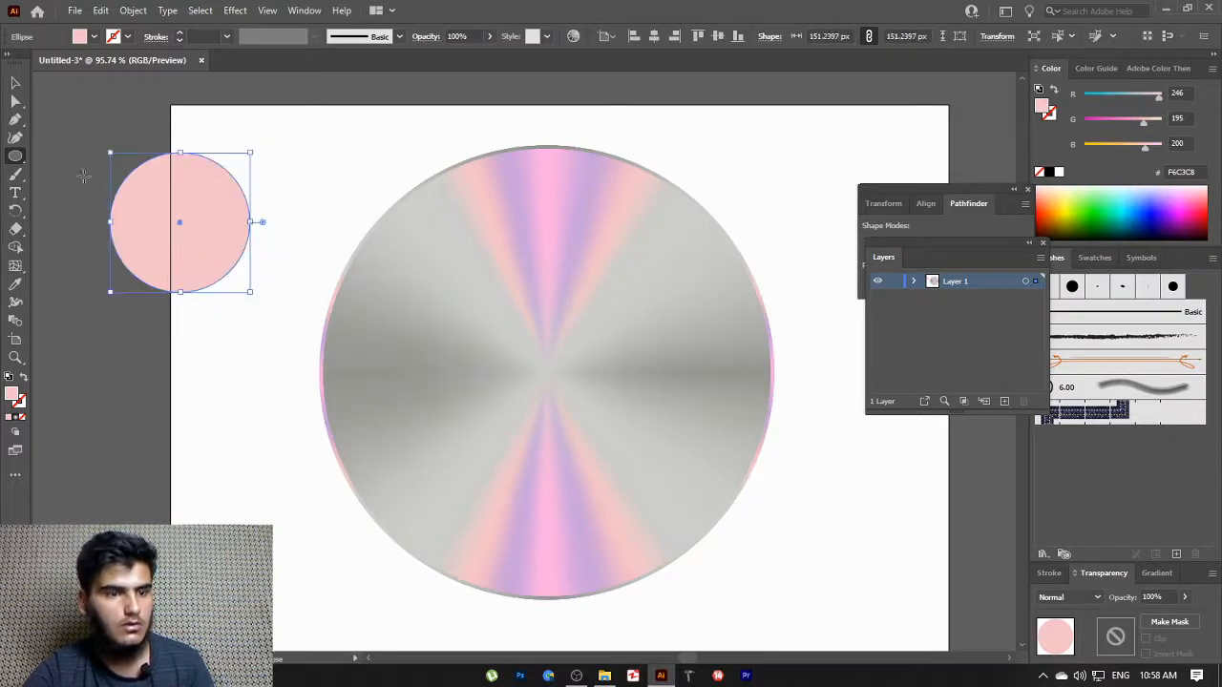
Duplicate the pink circle and shrink the copy to about 97 px, then centre a duplicate of it on a second full-size copy
click(13, 84)
drag(196, 229, 206, 431)
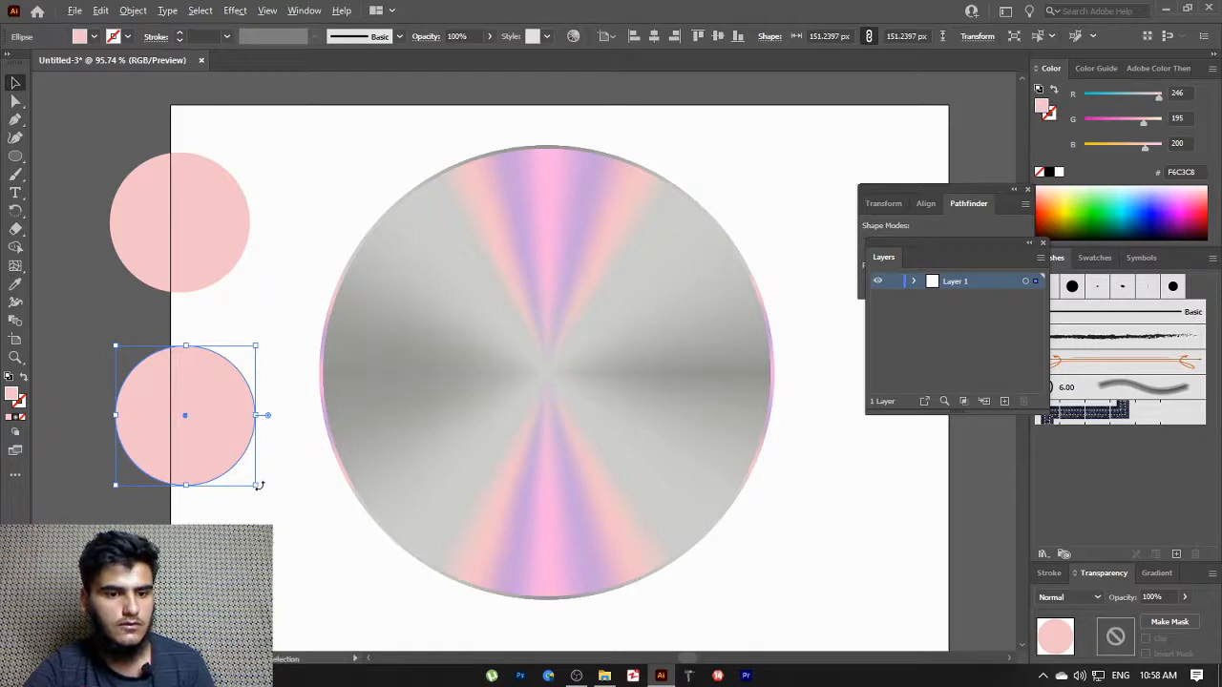
drag(257, 485, 237, 449)
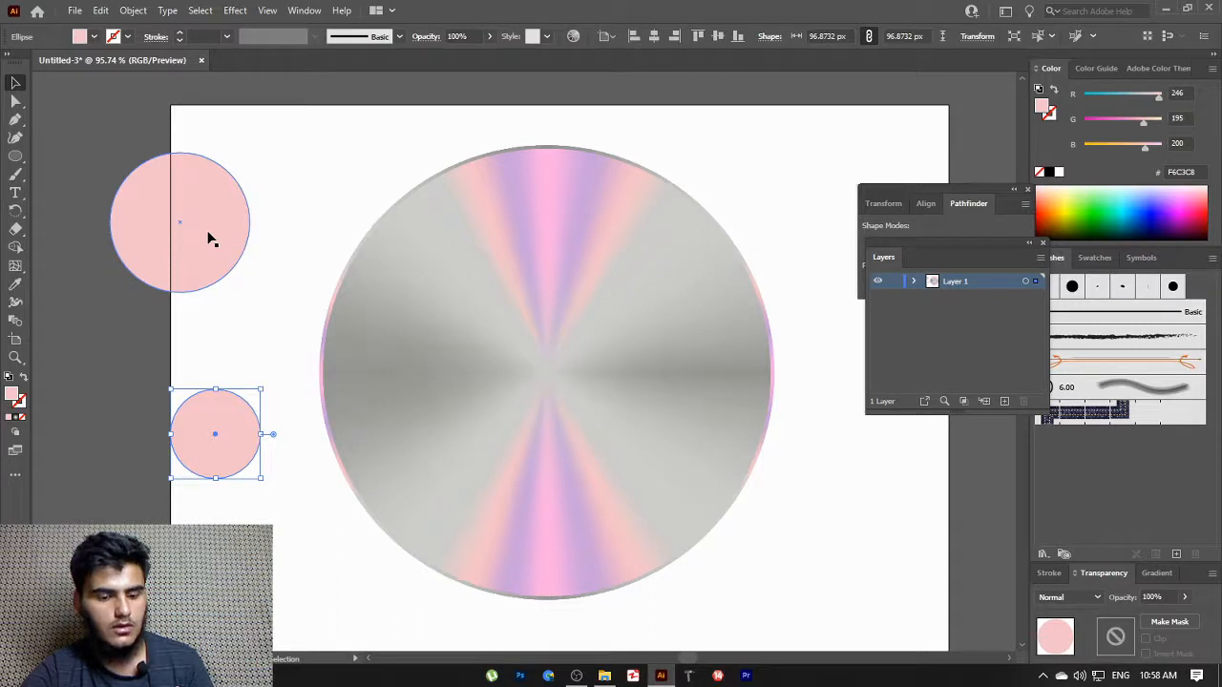
drag(209, 237, 129, 424)
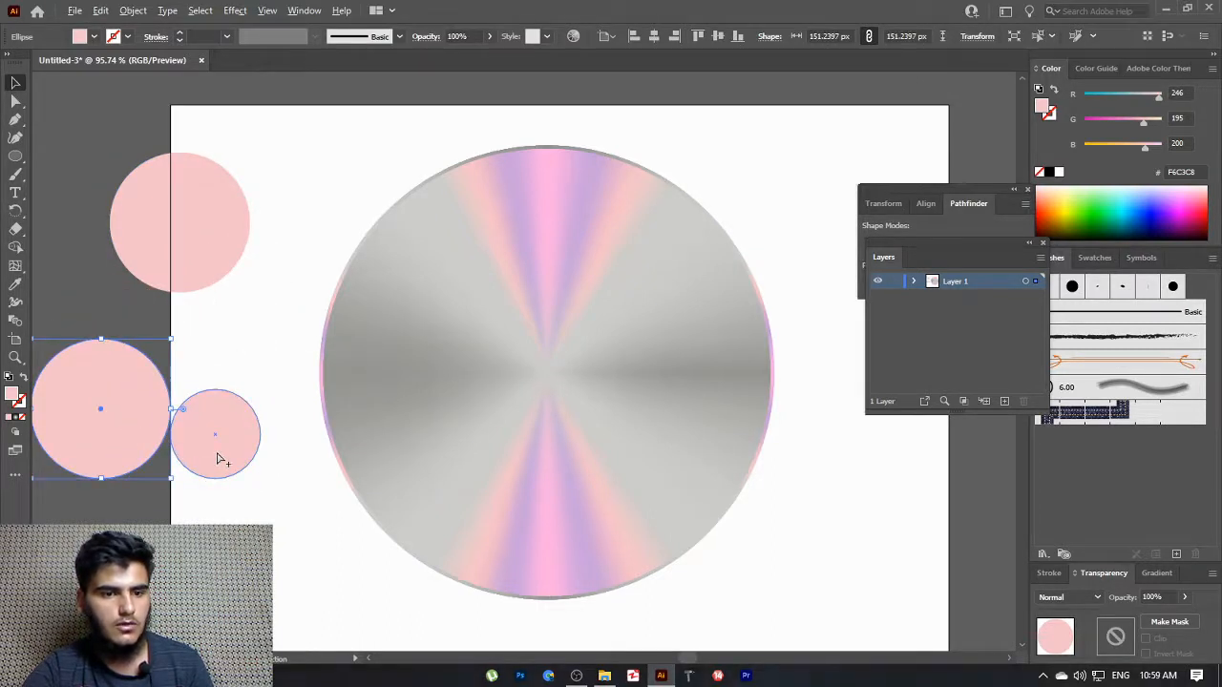
drag(218, 460, 101, 421)
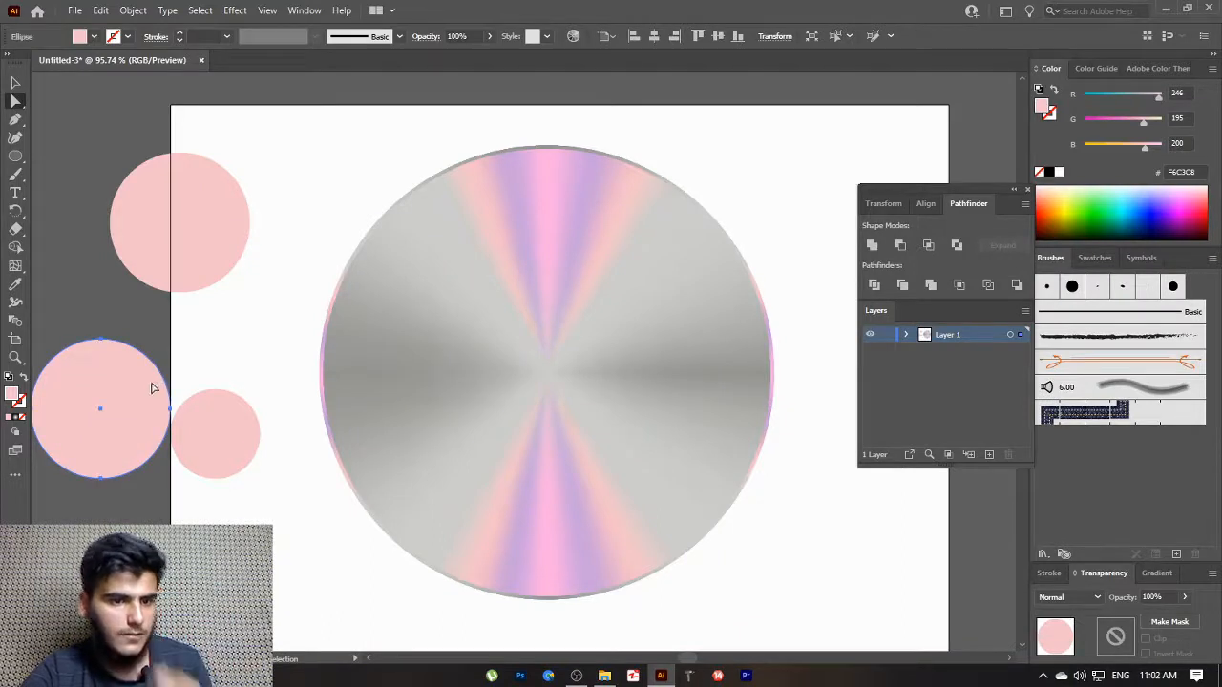
Move the full-size copy back over the original pink circle, enlarge it to about 174 px and place it below the small circle
drag(139, 379, 222, 200)
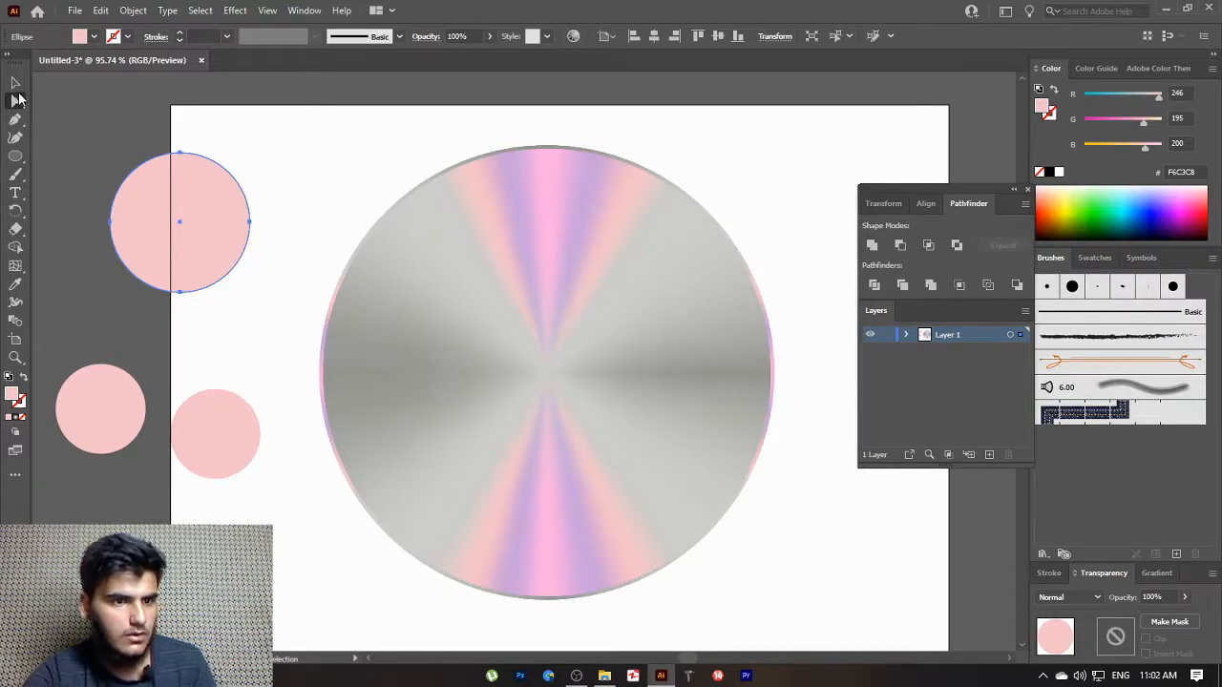
key(v)
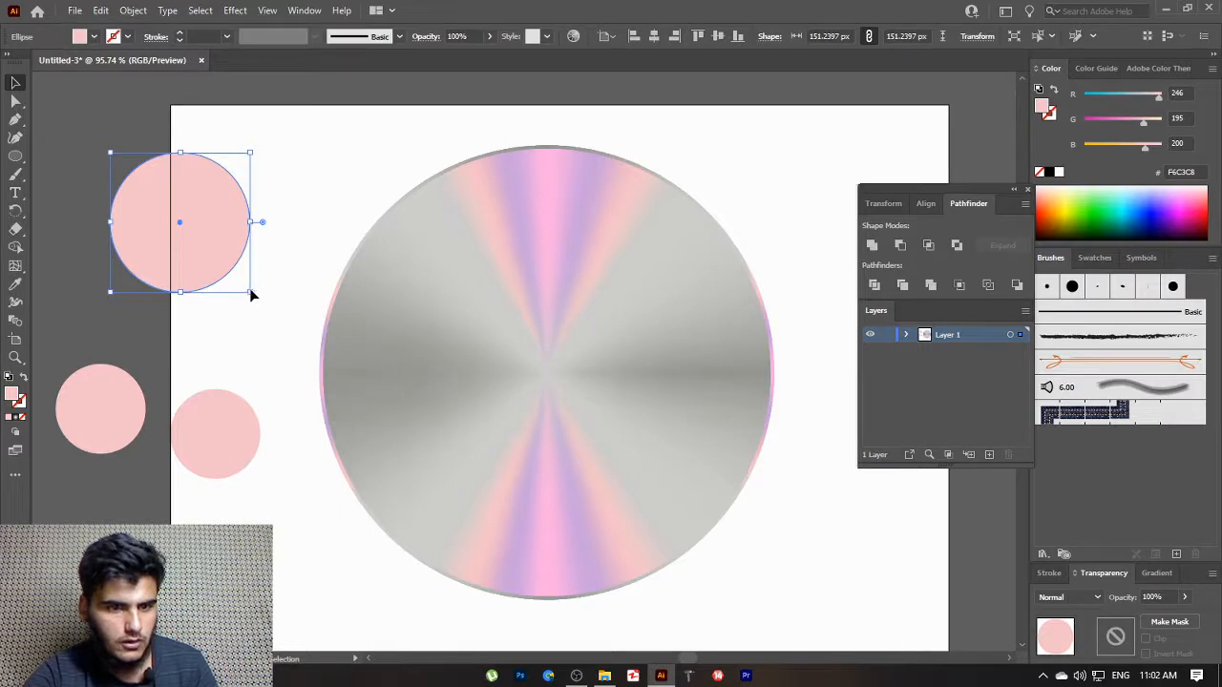
drag(253, 297, 258, 305)
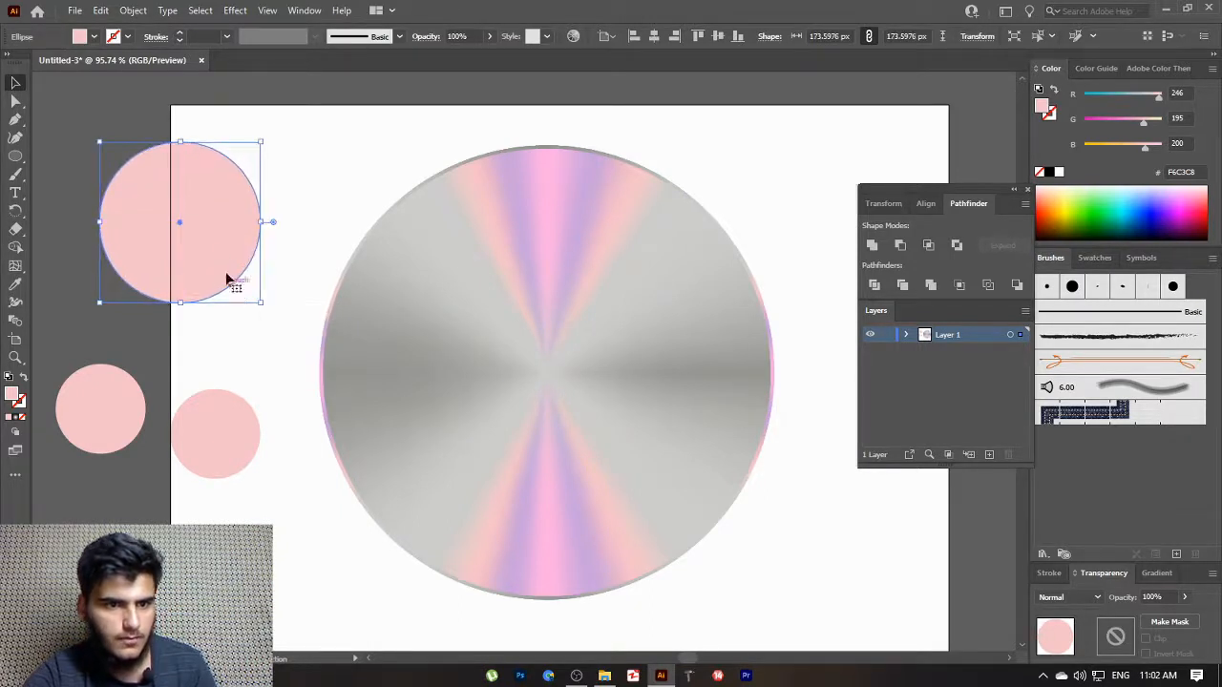
drag(225, 263, 301, 590)
Enlarge the leftmost small circle slightly beyond the original pink circle and centre it inside the 174 px circle
drag(100, 417, 174, 228)
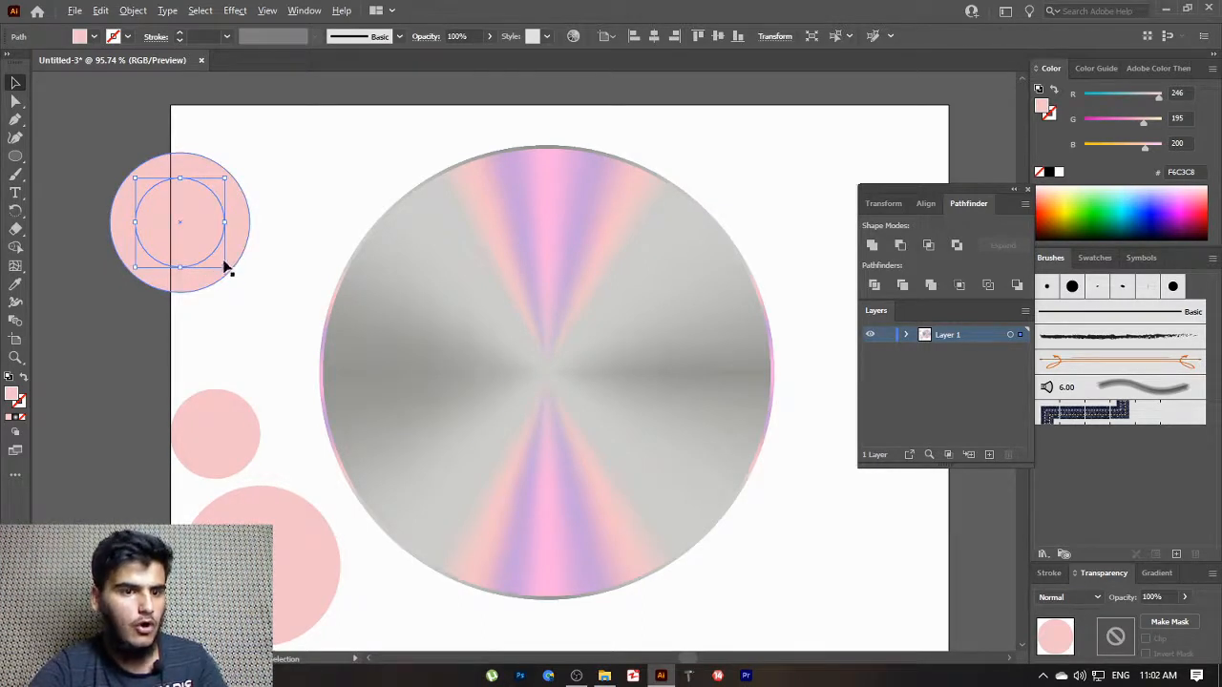
drag(225, 268, 257, 331)
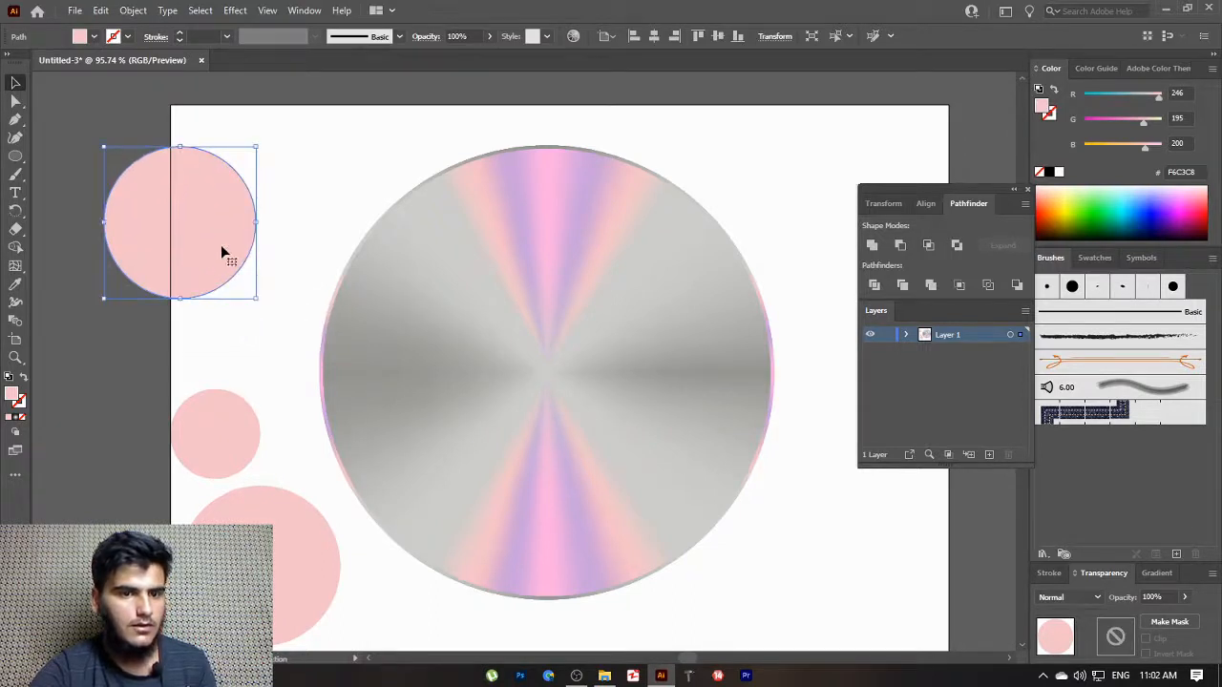
drag(222, 243, 300, 577)
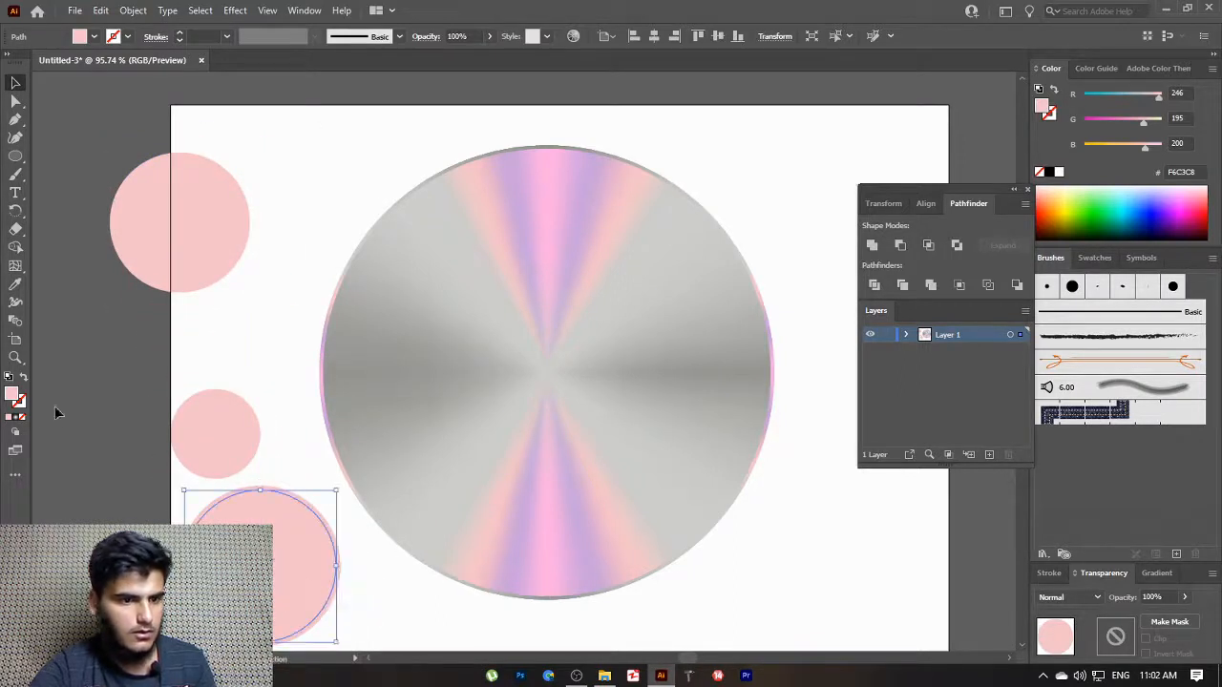
Recolour the inner circle to red D8485D (R 216, G 72, B 93)
double_click(14, 395)
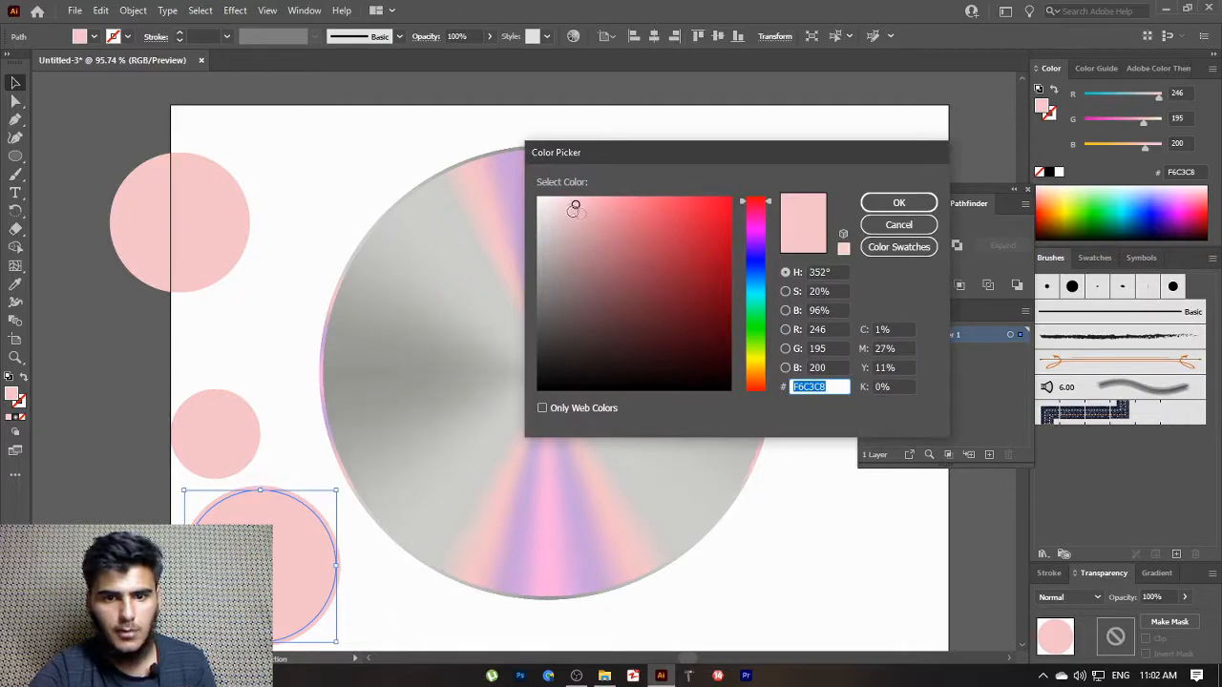
drag(574, 206, 667, 225)
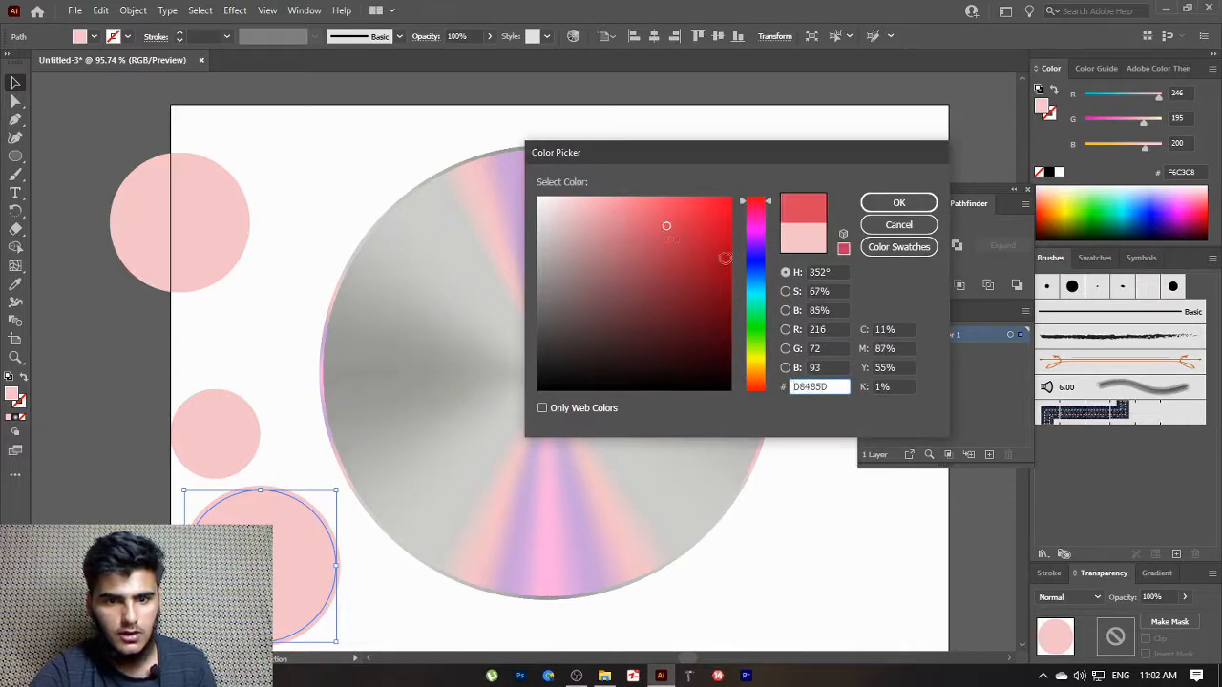
click(892, 203)
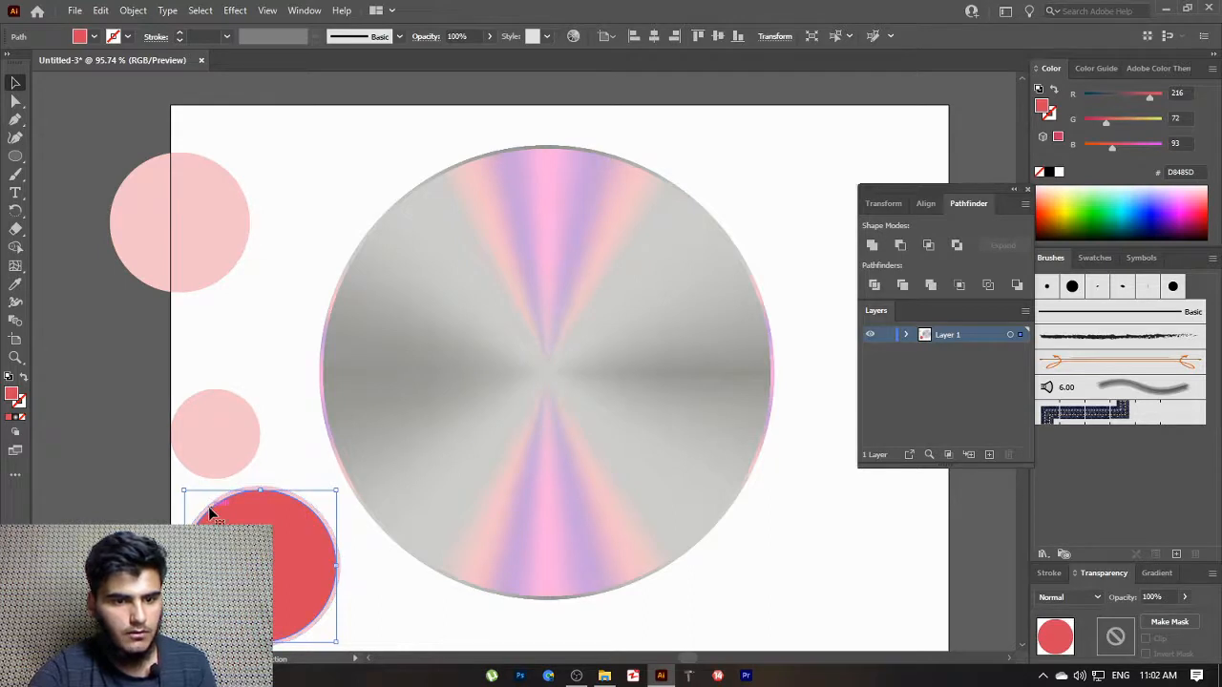
Enlarge the pink circle behind the red one to about 181 px and subtract the red circle from it to form a ring
click(210, 504)
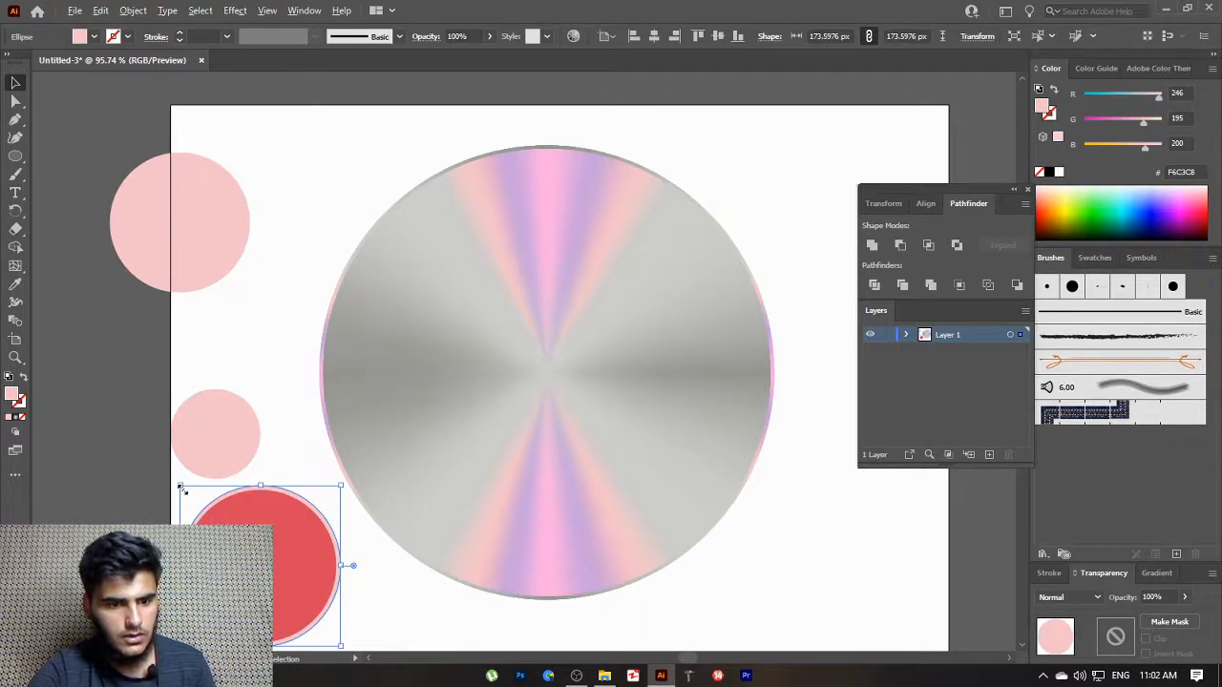
drag(180, 486, 176, 484)
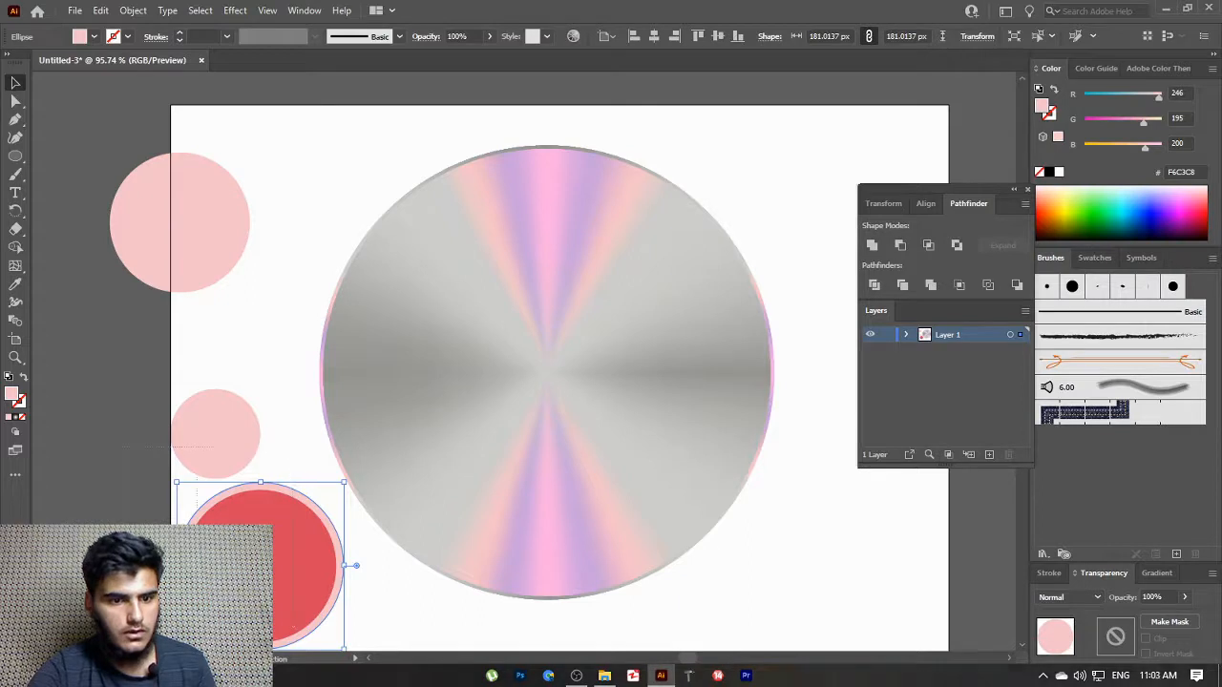
key(ctrl+shift+a)
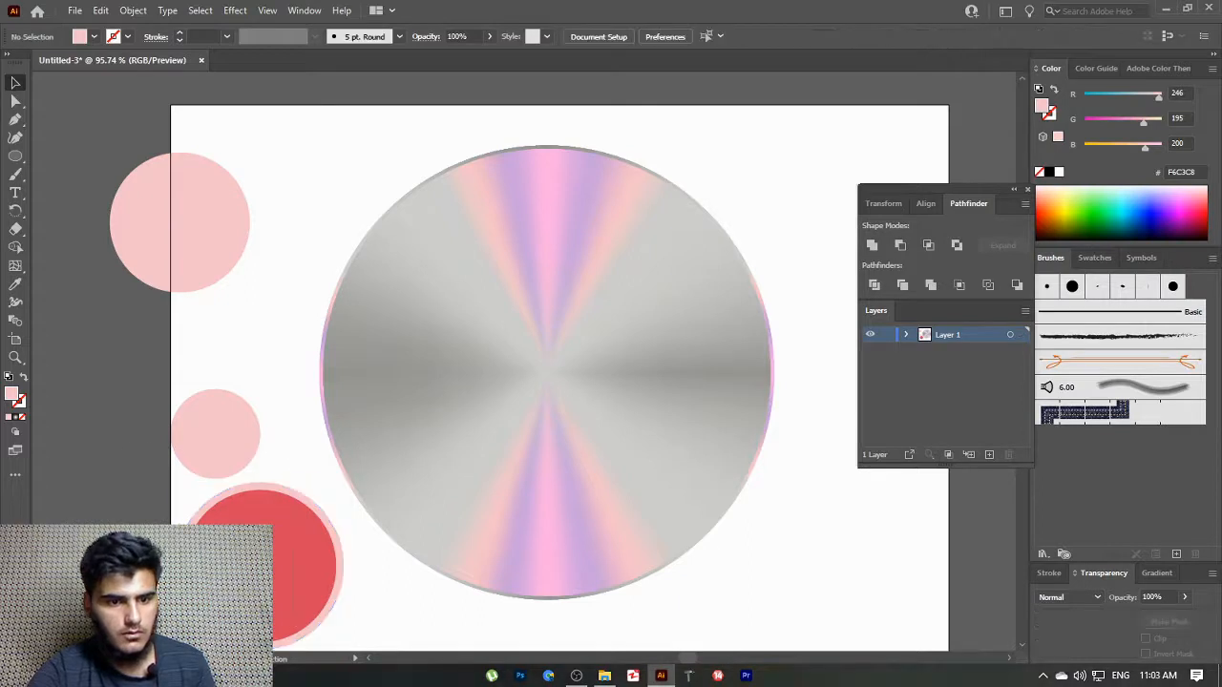
click(334, 594)
shift+click(702, 399)
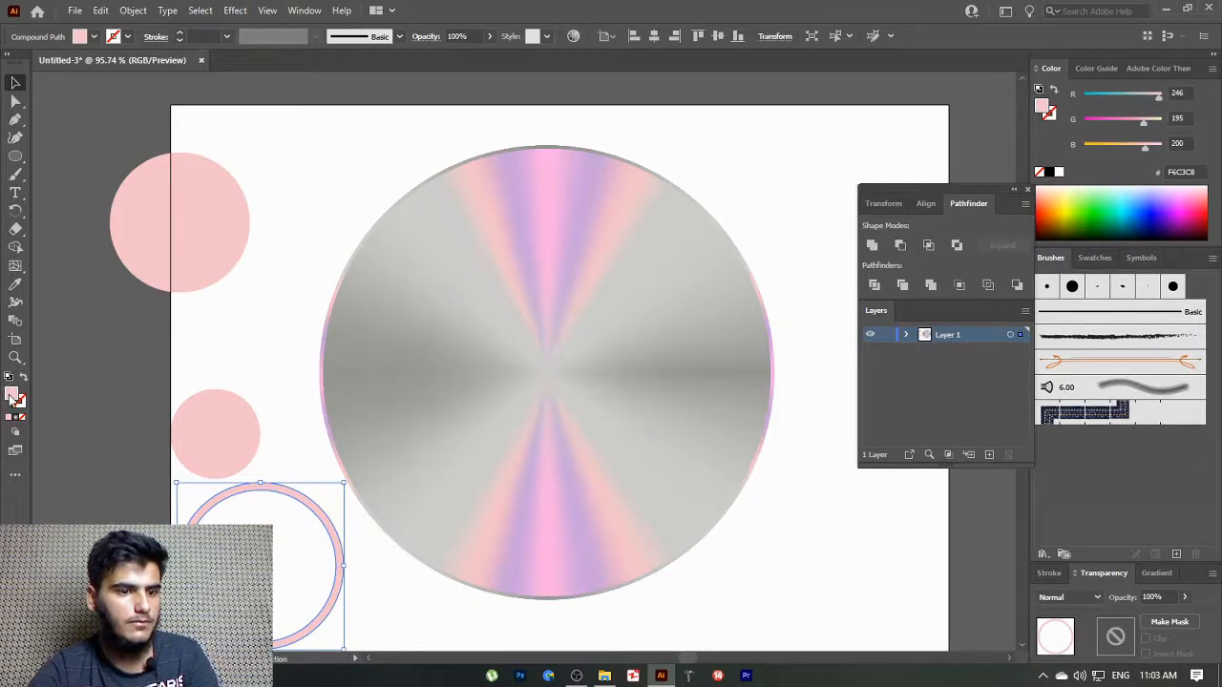
Recolour the ring to light grey E8E8E8 (R 232, G 232, B 232)
double_click(13, 399)
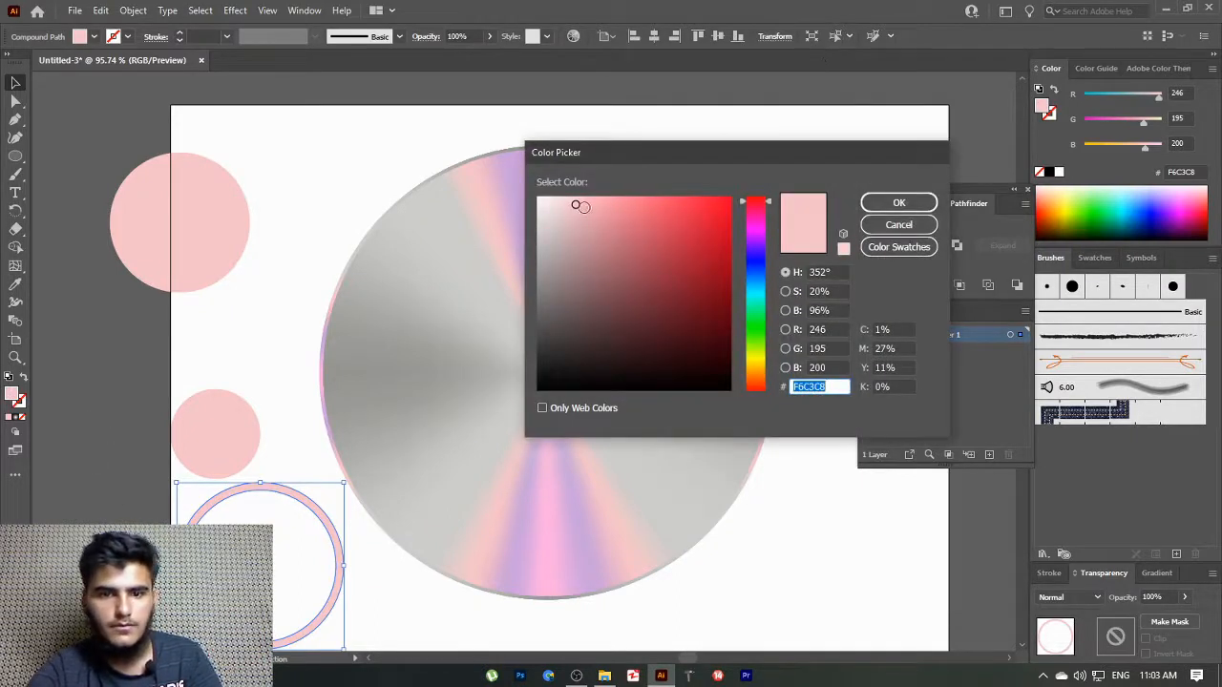
drag(579, 206, 538, 222)
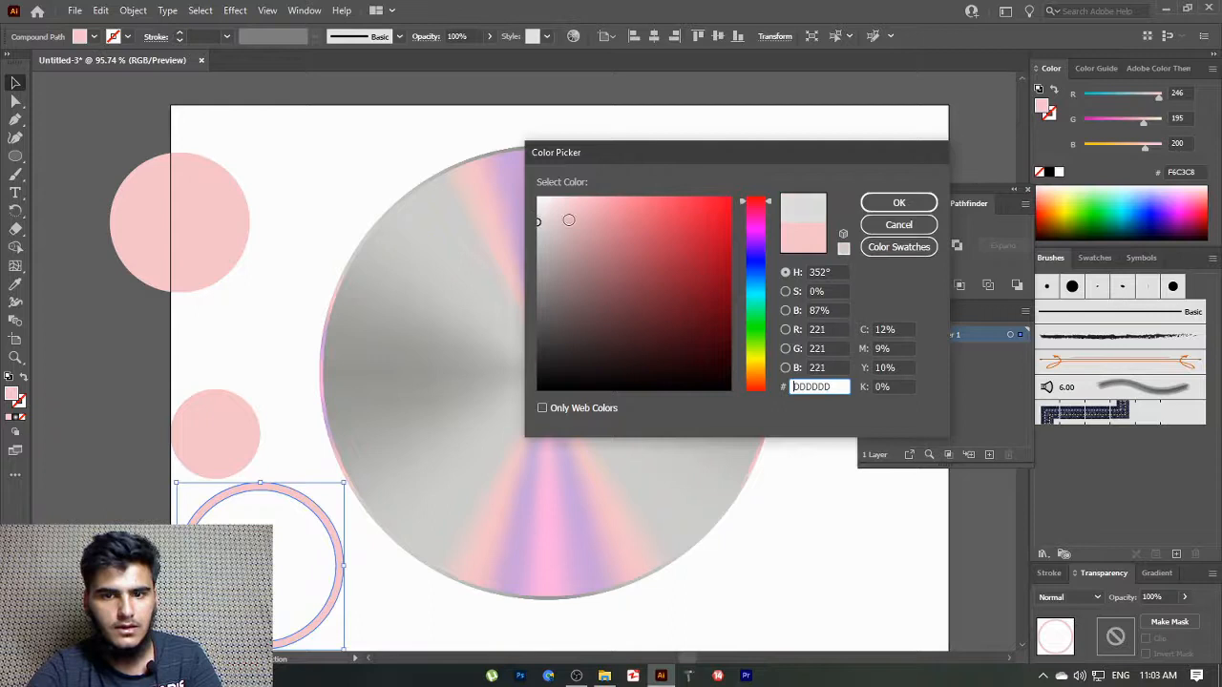
click(880, 205)
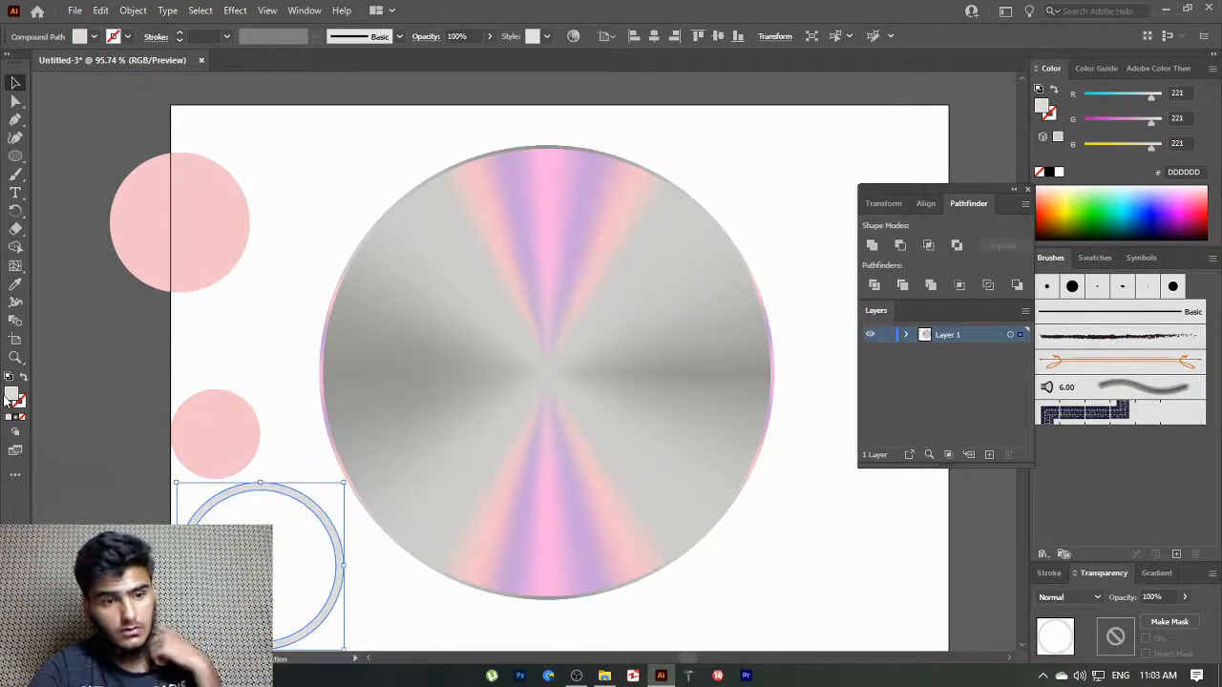
double_click(11, 395)
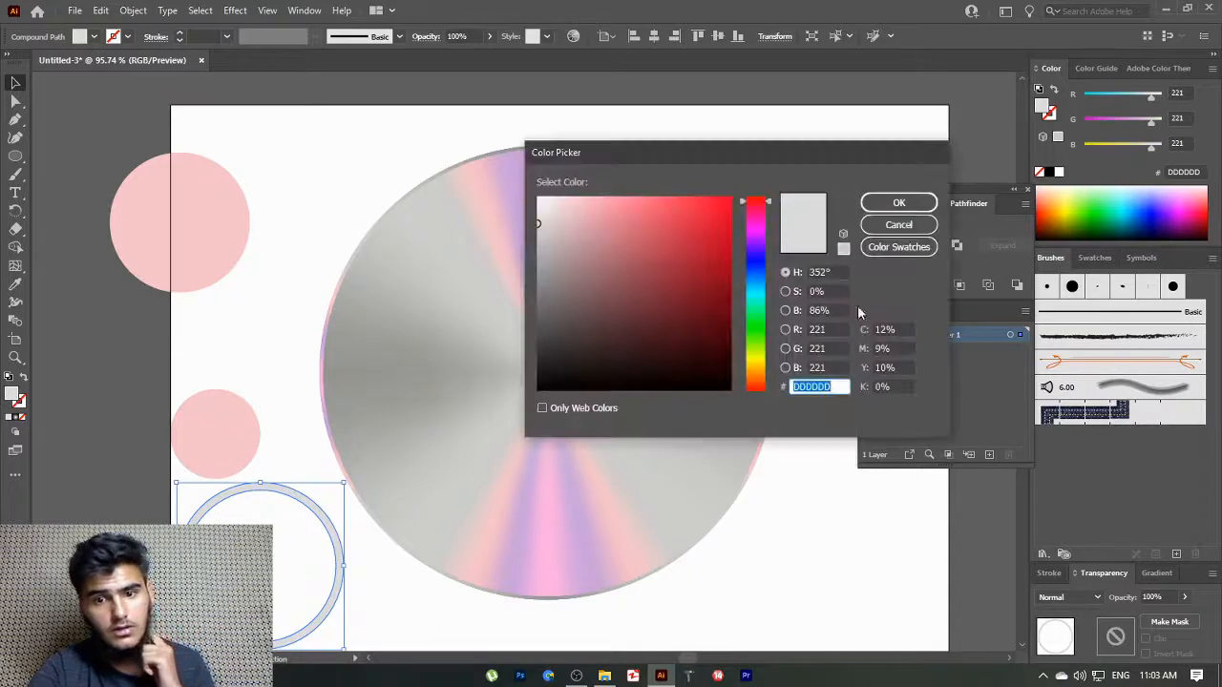
drag(537, 222, 537, 215)
click(890, 204)
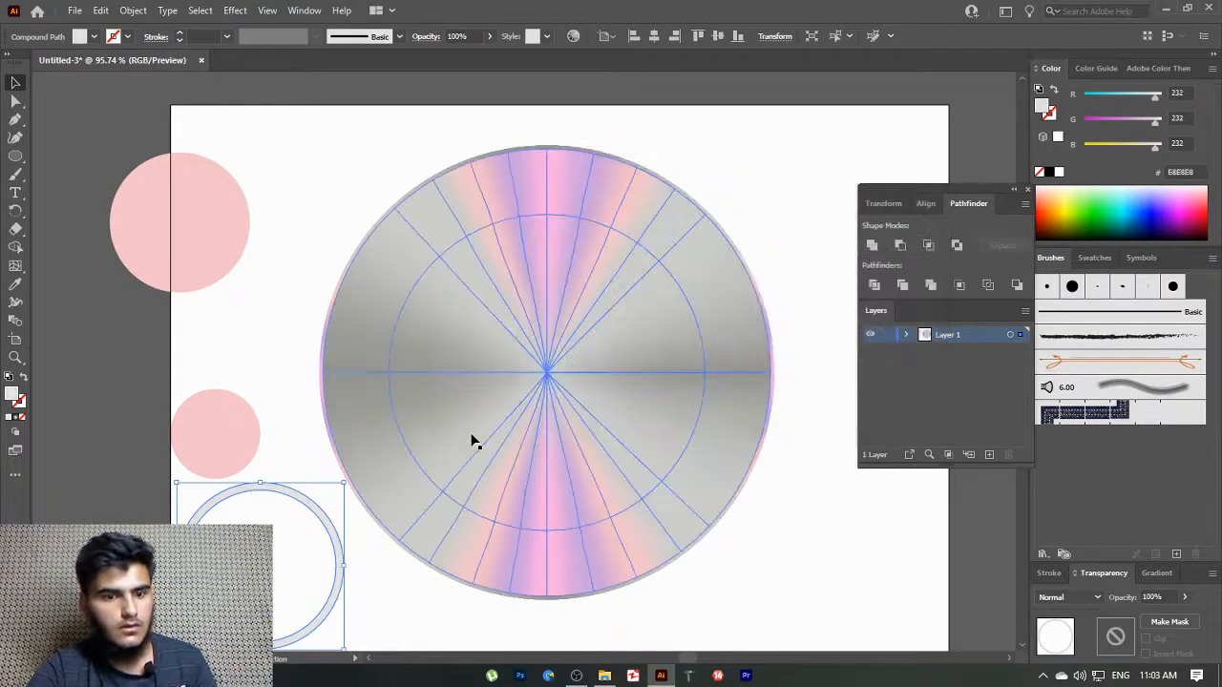
Give the larger pink circle the ring's light grey fill with the Eyedropper
click(16, 283)
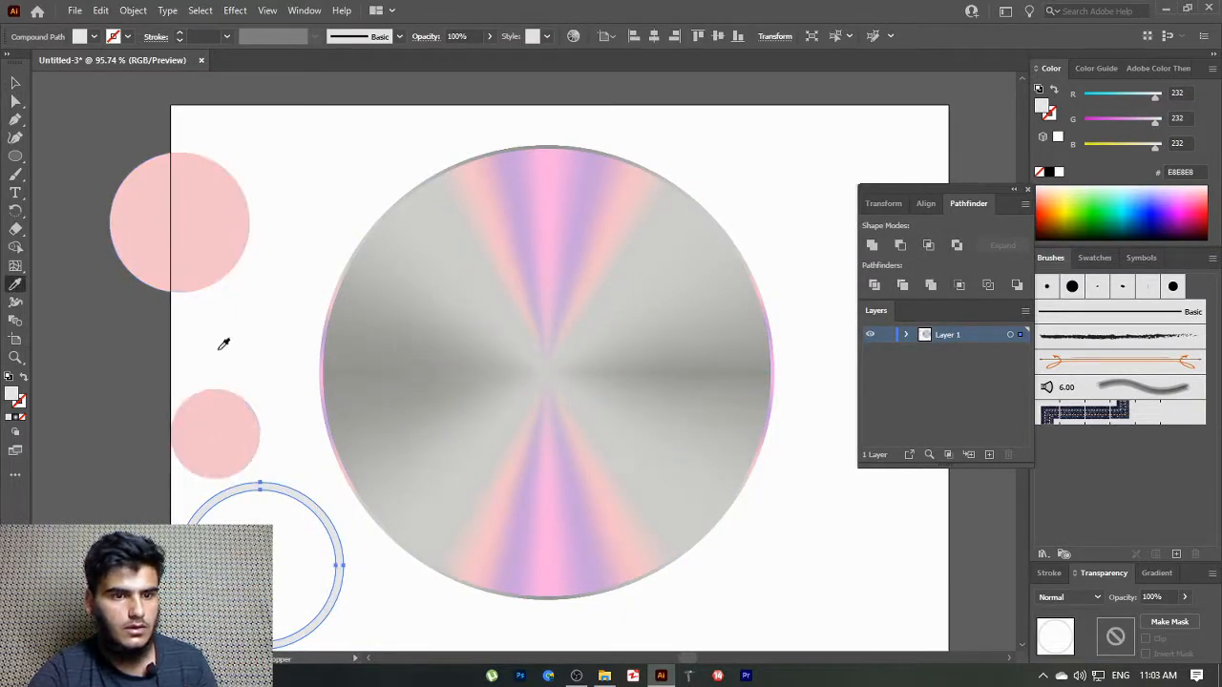
click(15, 84)
click(131, 232)
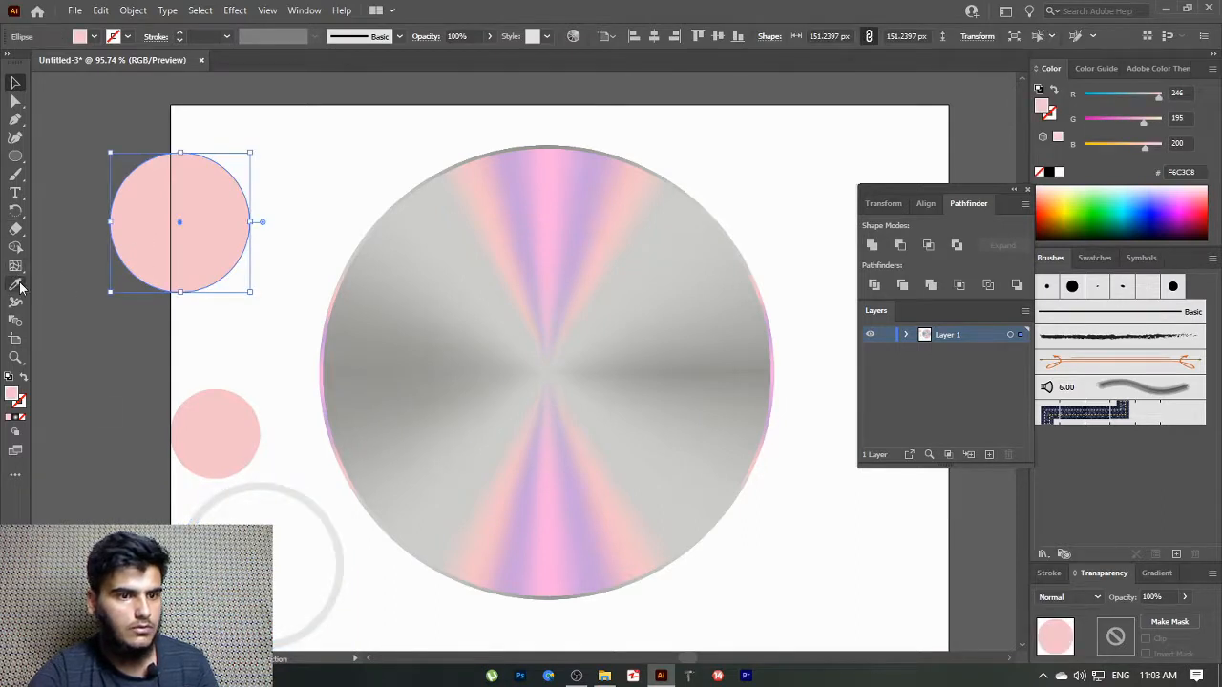
click(16, 283)
click(277, 480)
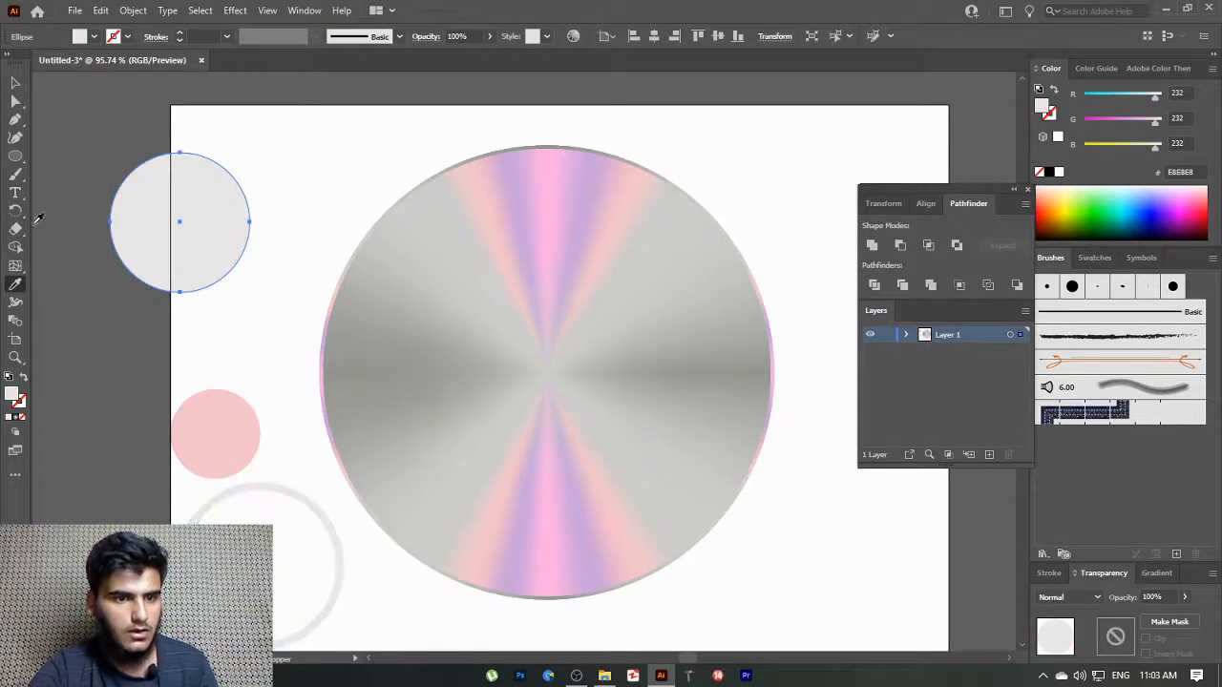
Sample the ring's light grey onto the smaller pink circle and clear the selection
click(13, 85)
click(229, 468)
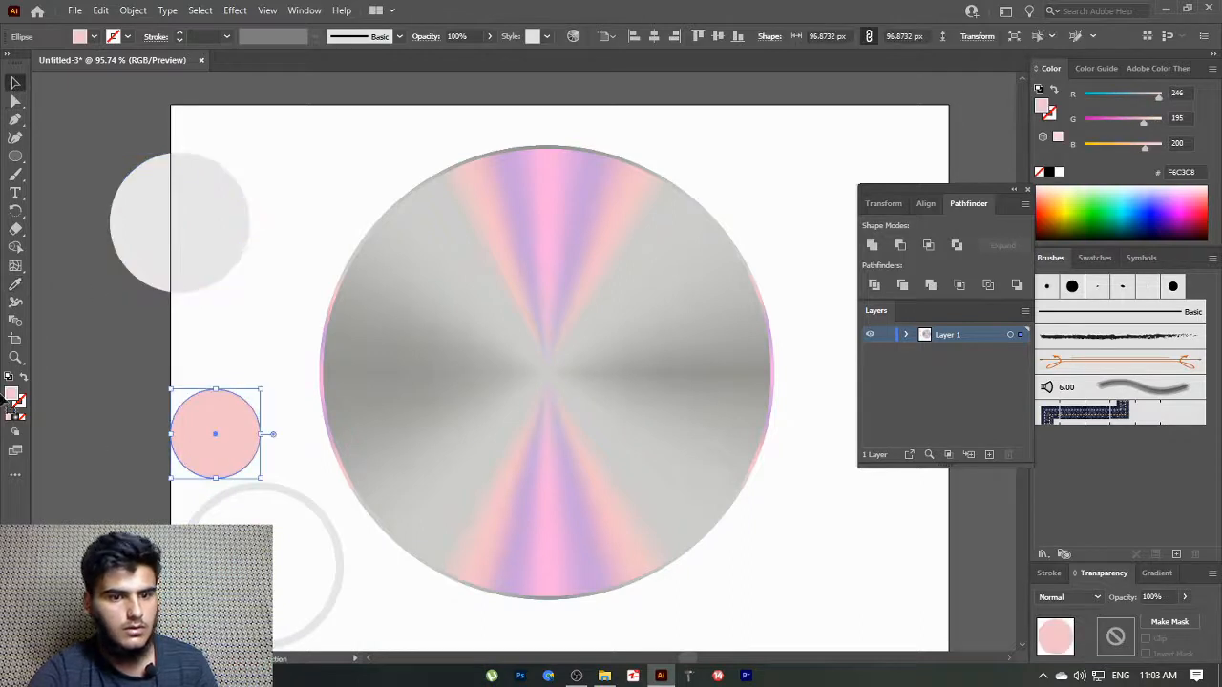
click(16, 284)
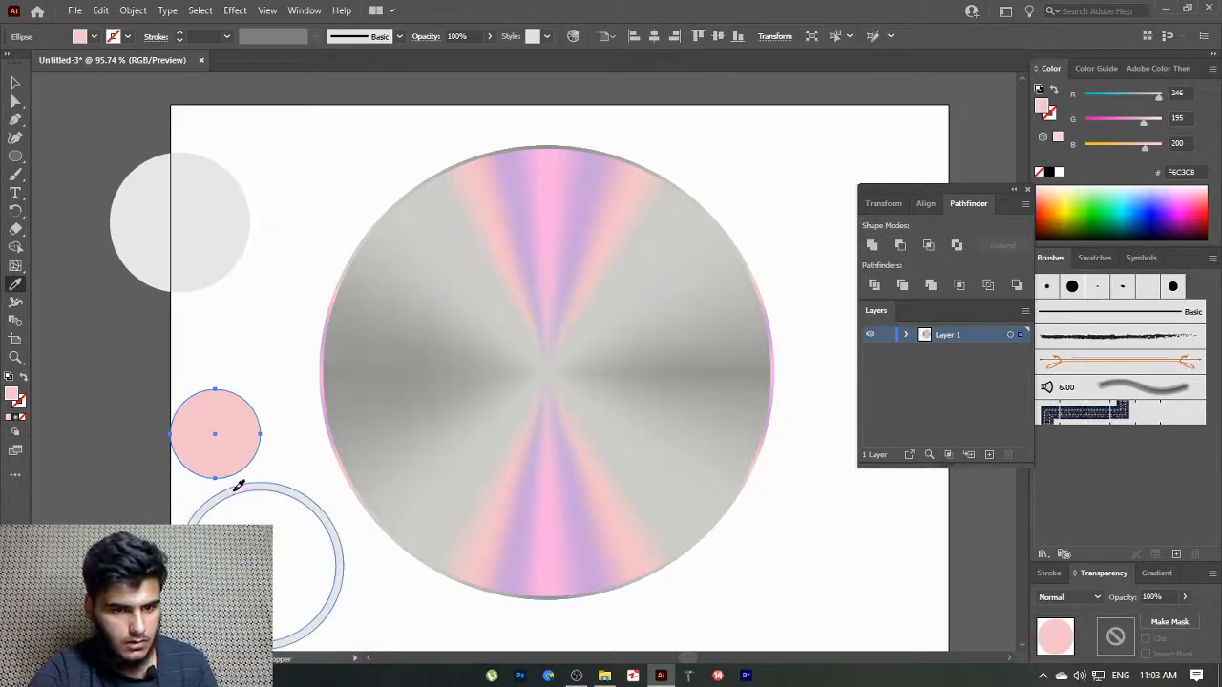
click(236, 489)
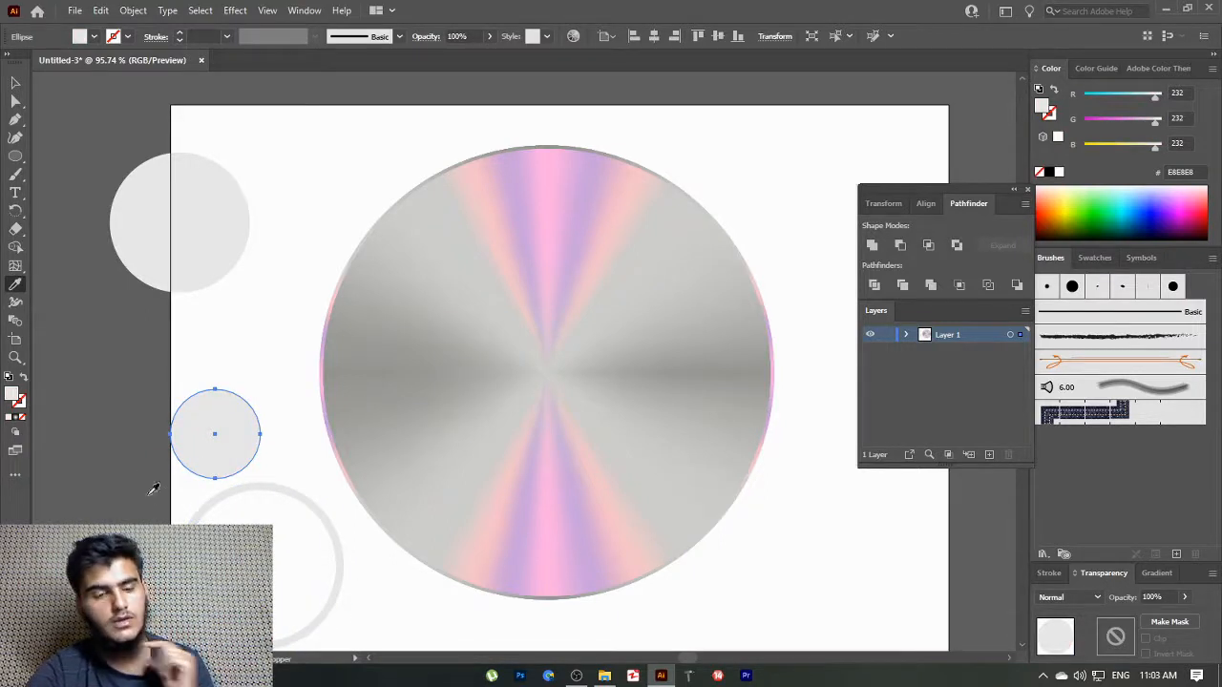
click(15, 83)
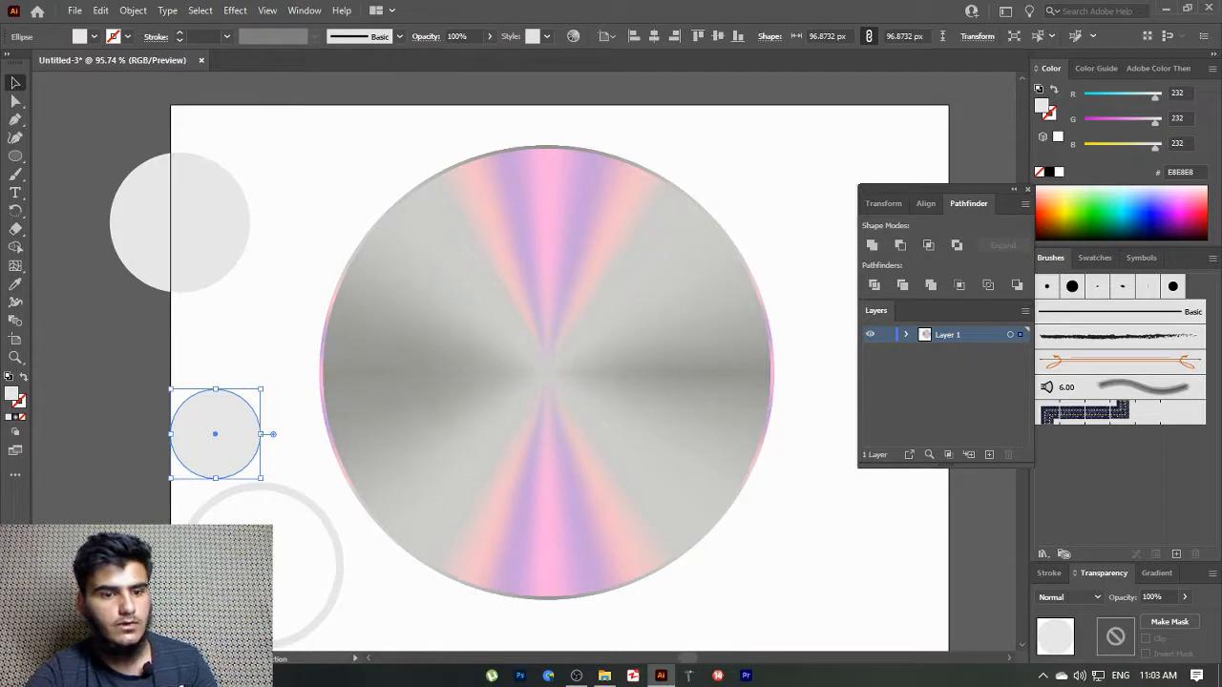
click(143, 315)
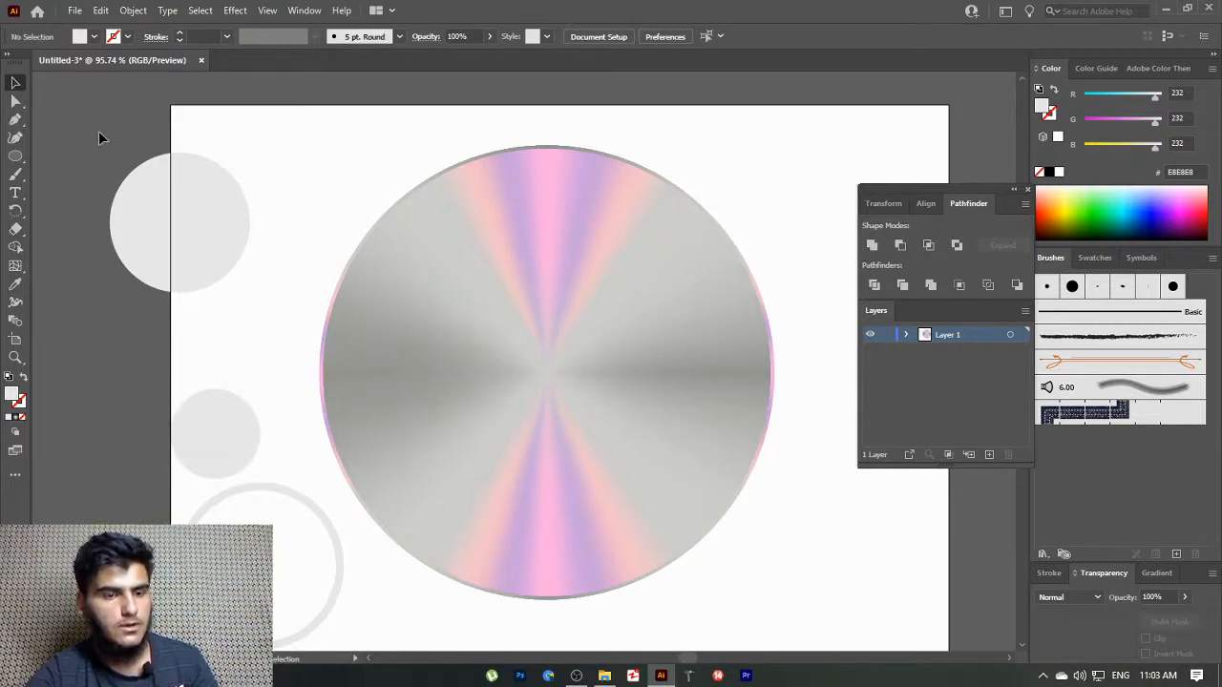
Select both grey circles and the ring and align them concentrically by their horizontal and vertical centres
drag(192, 296, 193, 298)
shift+click(215, 468)
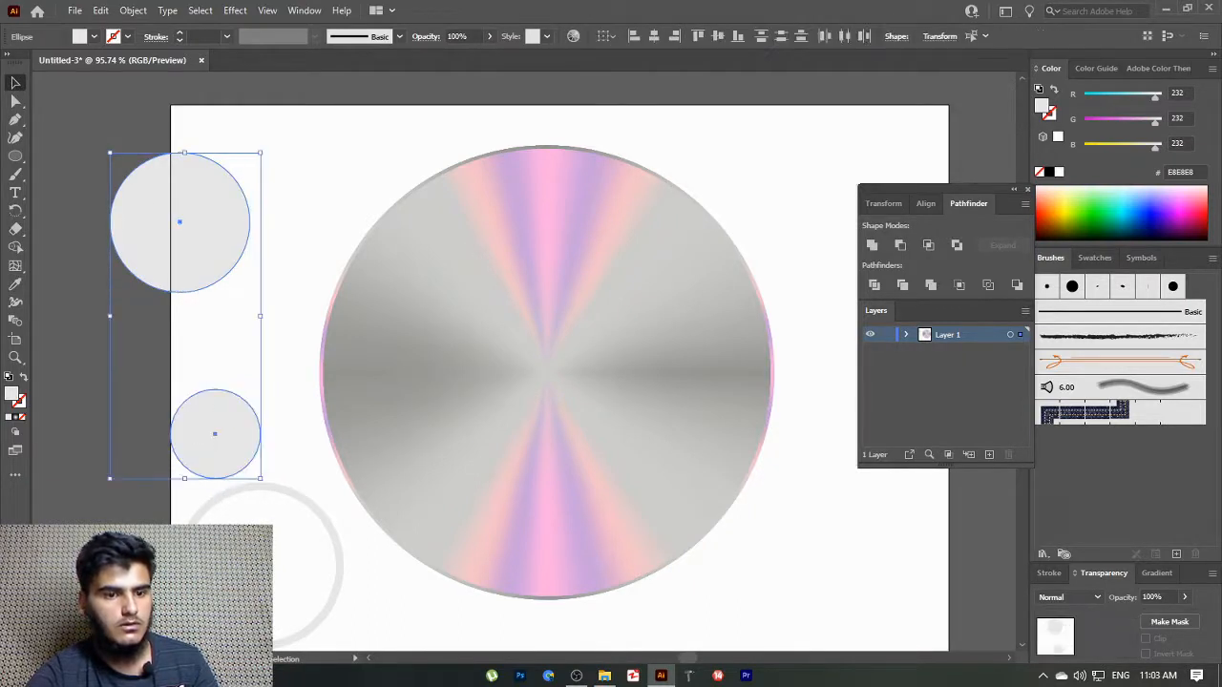
shift+click(263, 487)
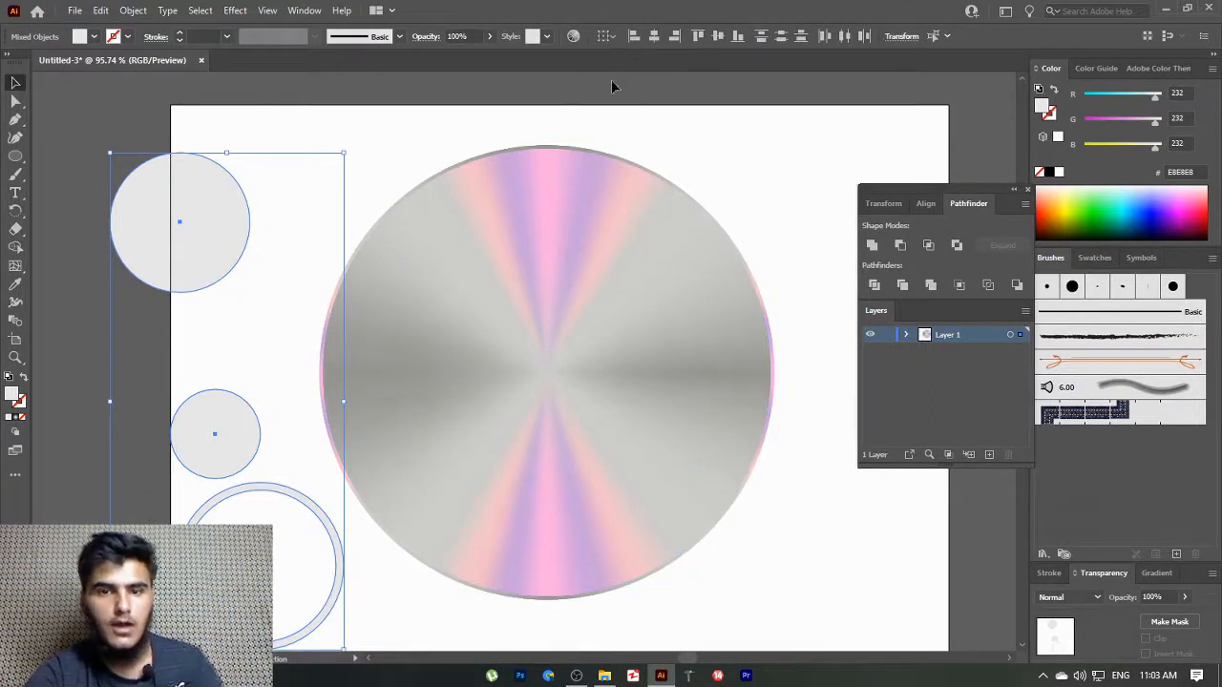
click(654, 38)
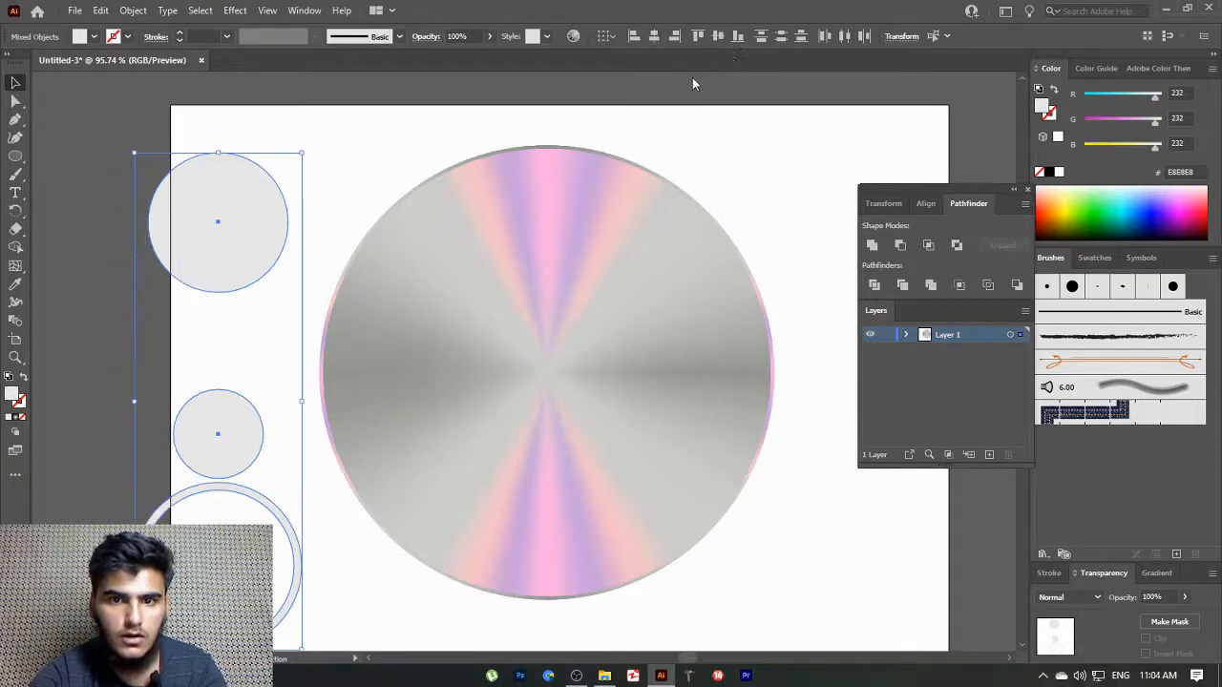
click(718, 37)
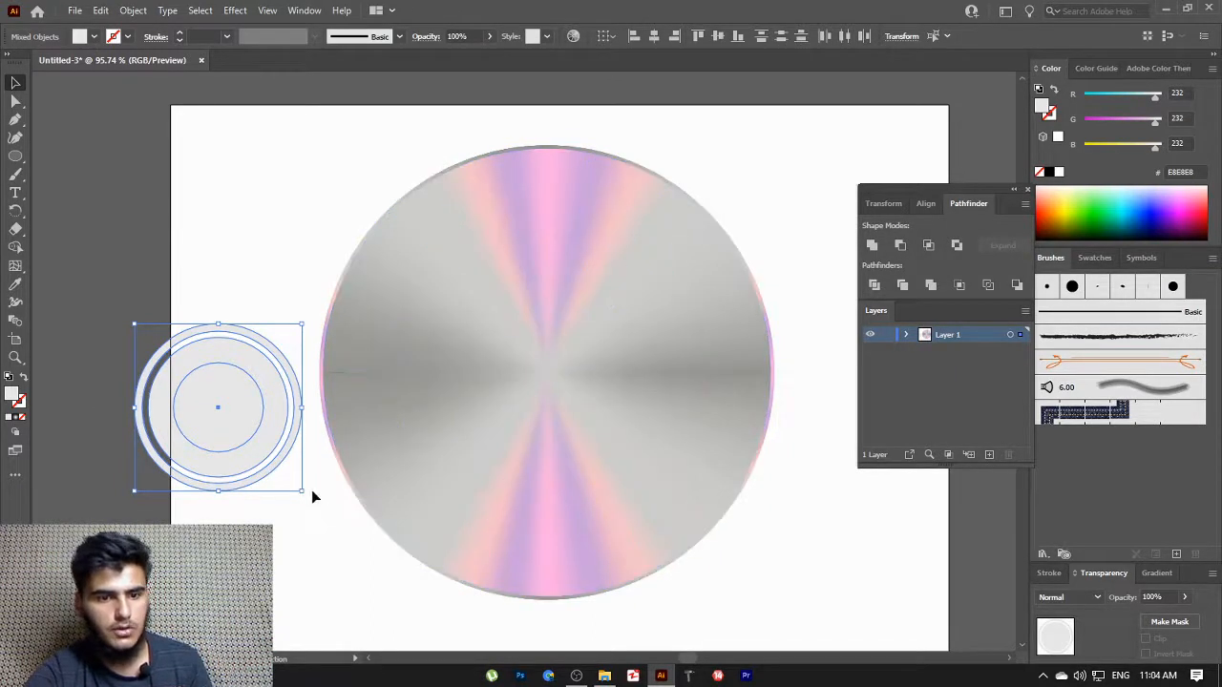
Shrink the concentric circles and ring slightly and place them over the centre of the CD
drag(304, 490, 290, 477)
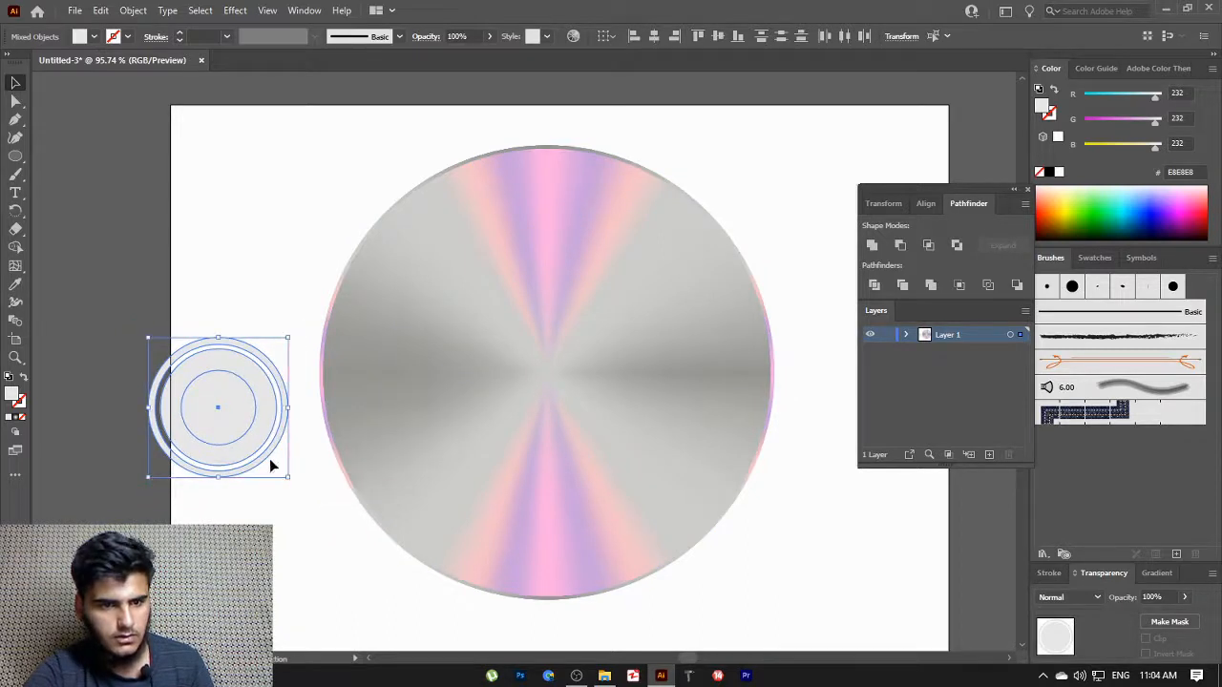
drag(218, 368, 545, 330)
click(801, 603)
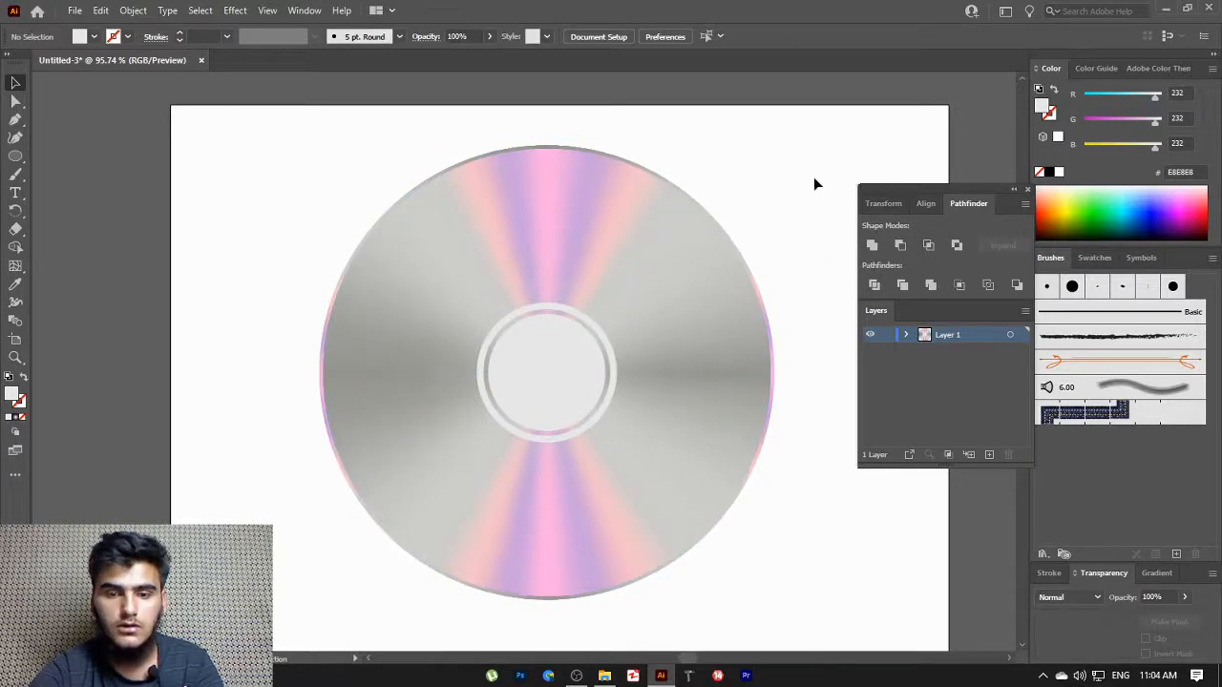
Move the whole CD partly off the artboard's lower left and create a black gradient-mesh circle with a white centre, about 506 px wide, on the artboard
drag(329, 127, 756, 599)
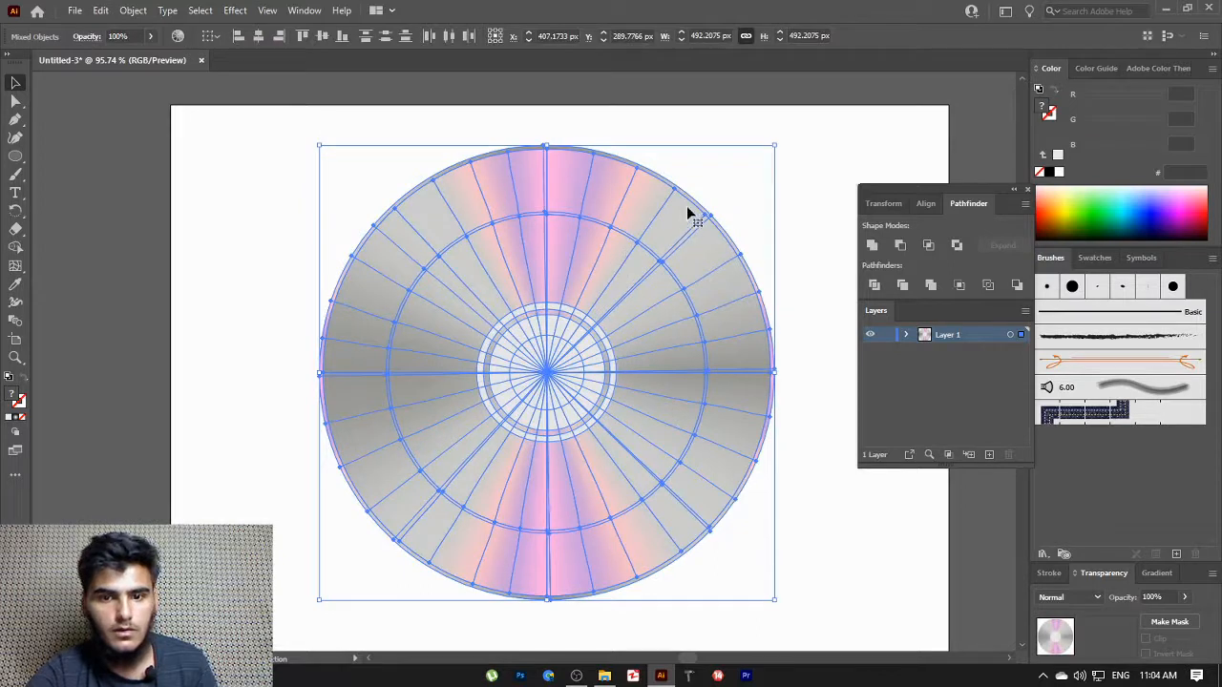
drag(682, 211, 283, 371)
click(15, 156)
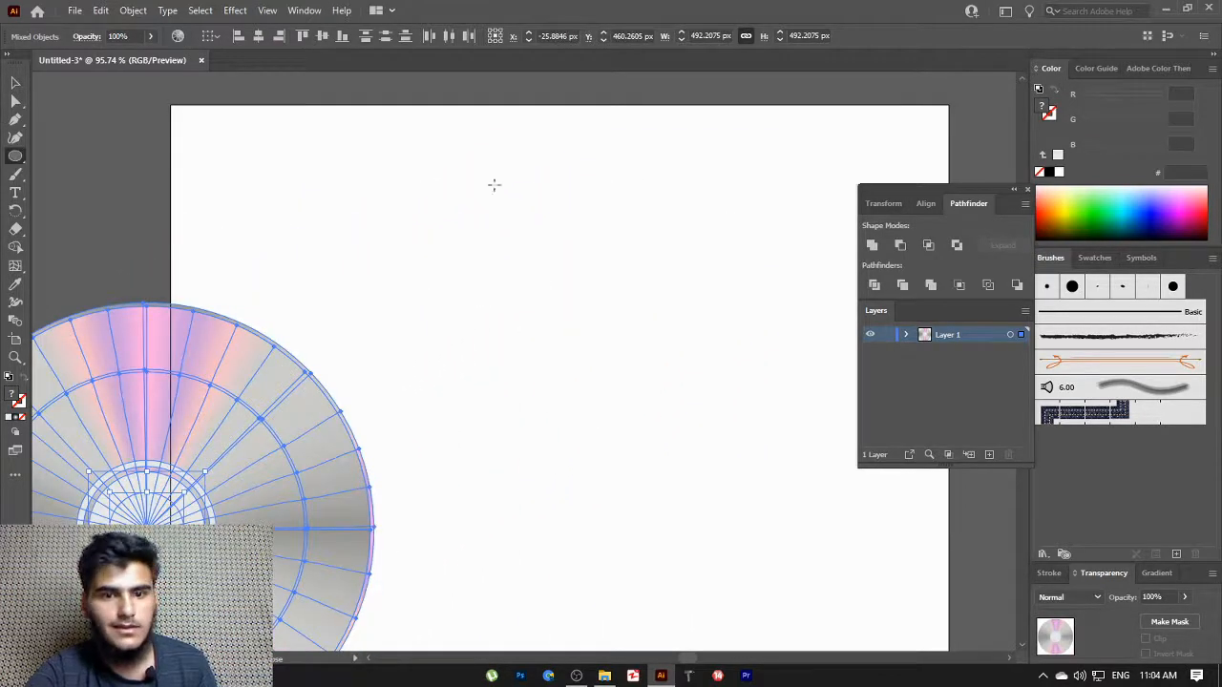
drag(493, 185, 799, 512)
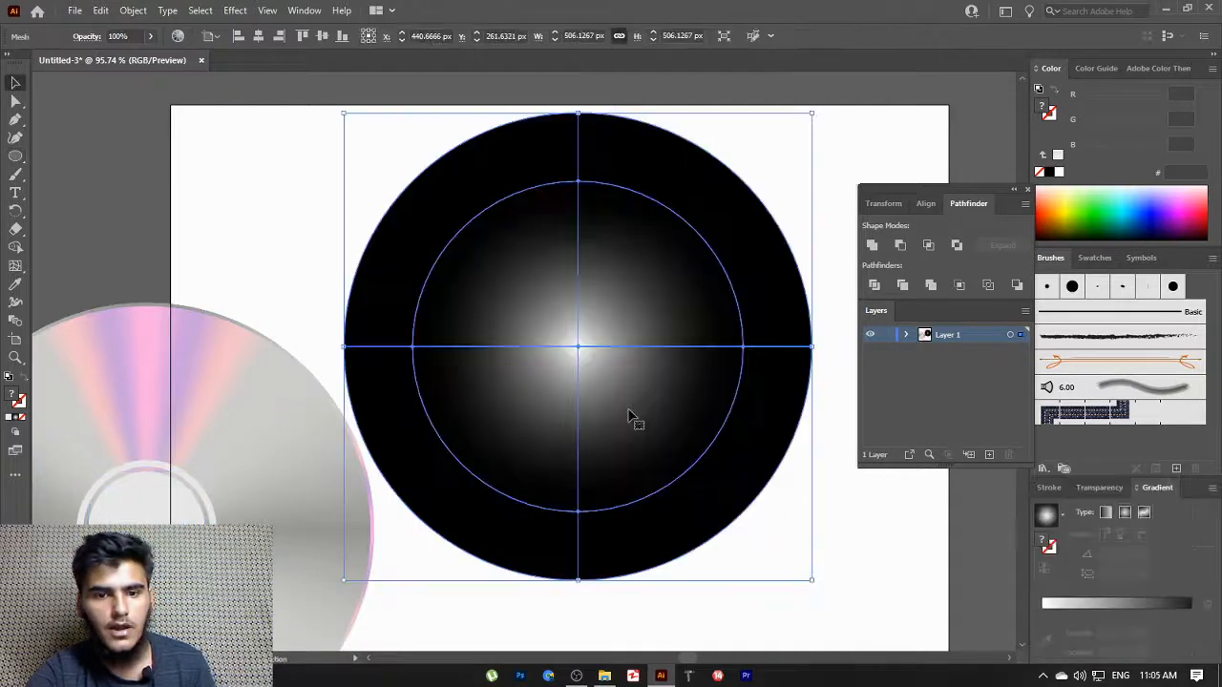
click(298, 212)
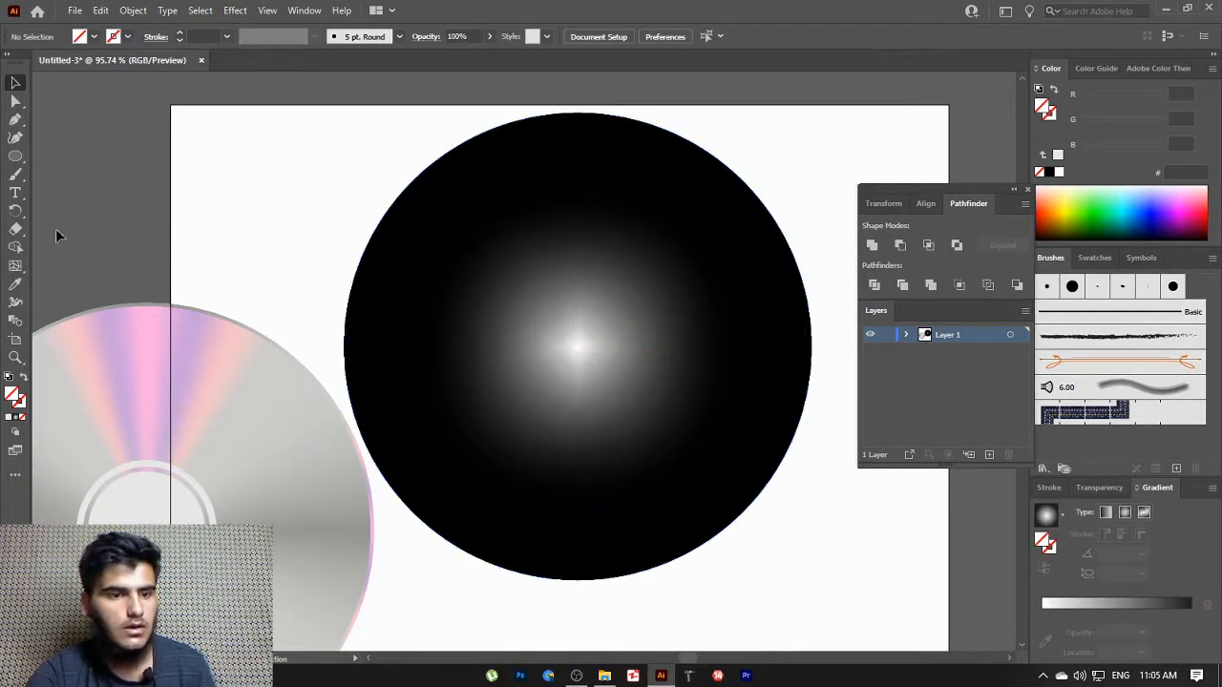
Draw an ellipse about 178 by 171 px near the mesh circle's centre and fill it with red C10823
click(15, 157)
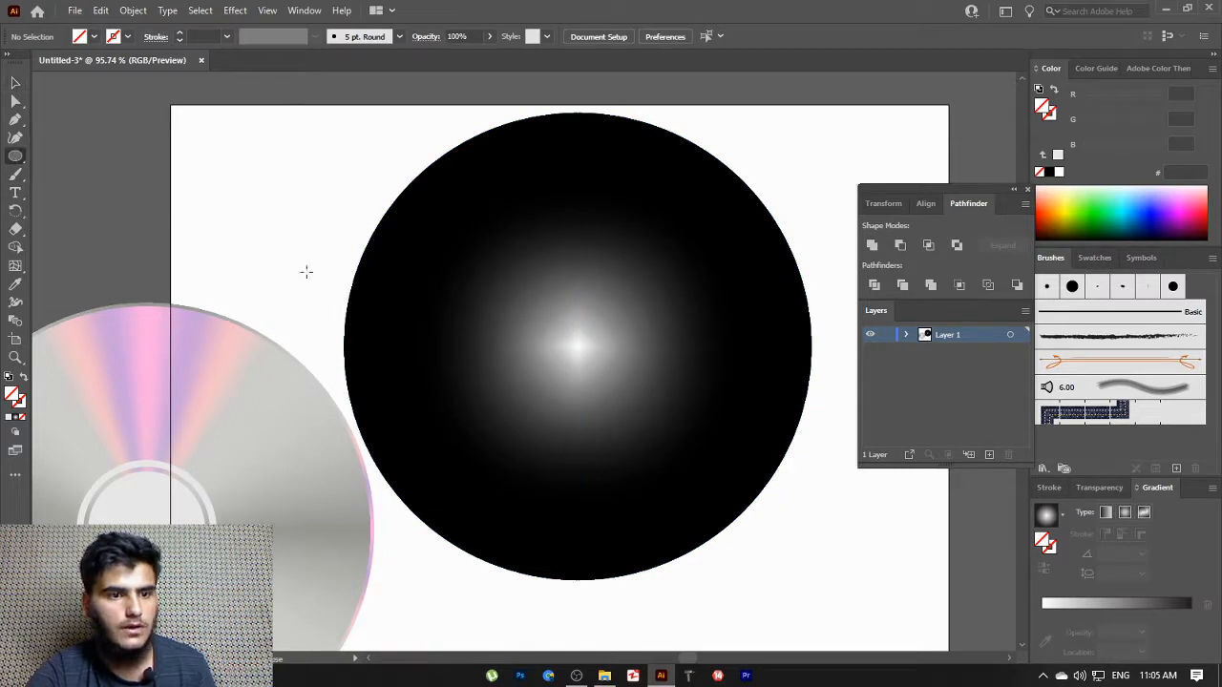
drag(508, 278, 674, 436)
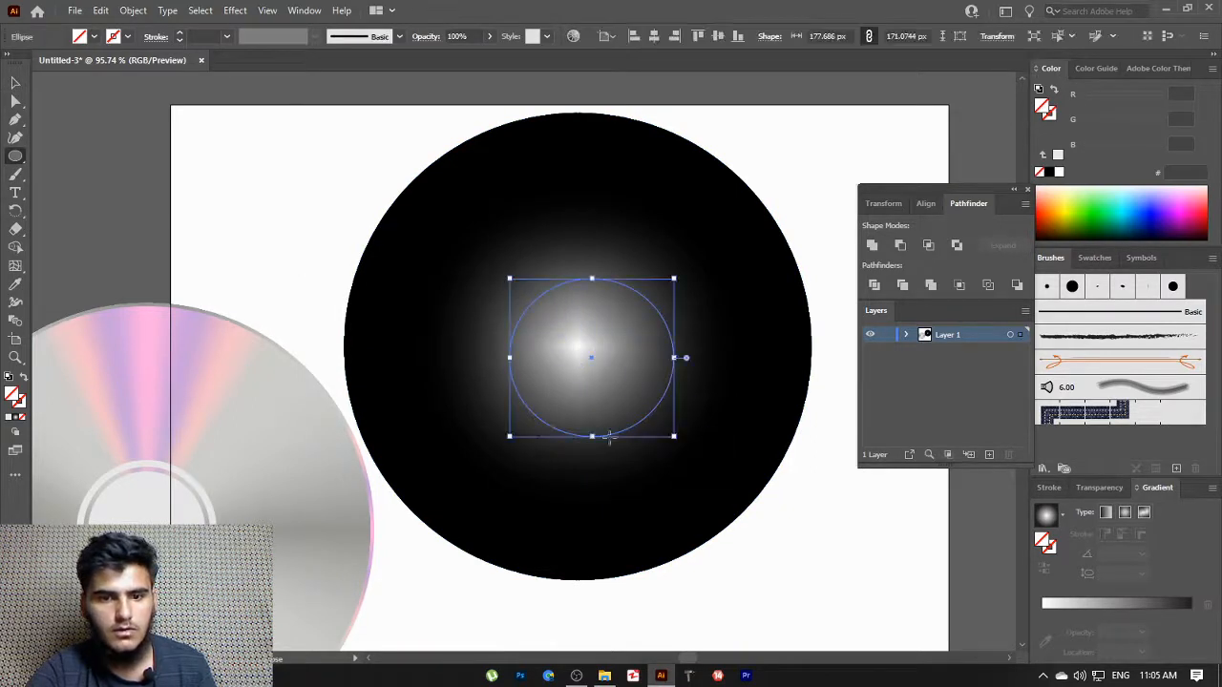
double_click(16, 399)
text(C10823)
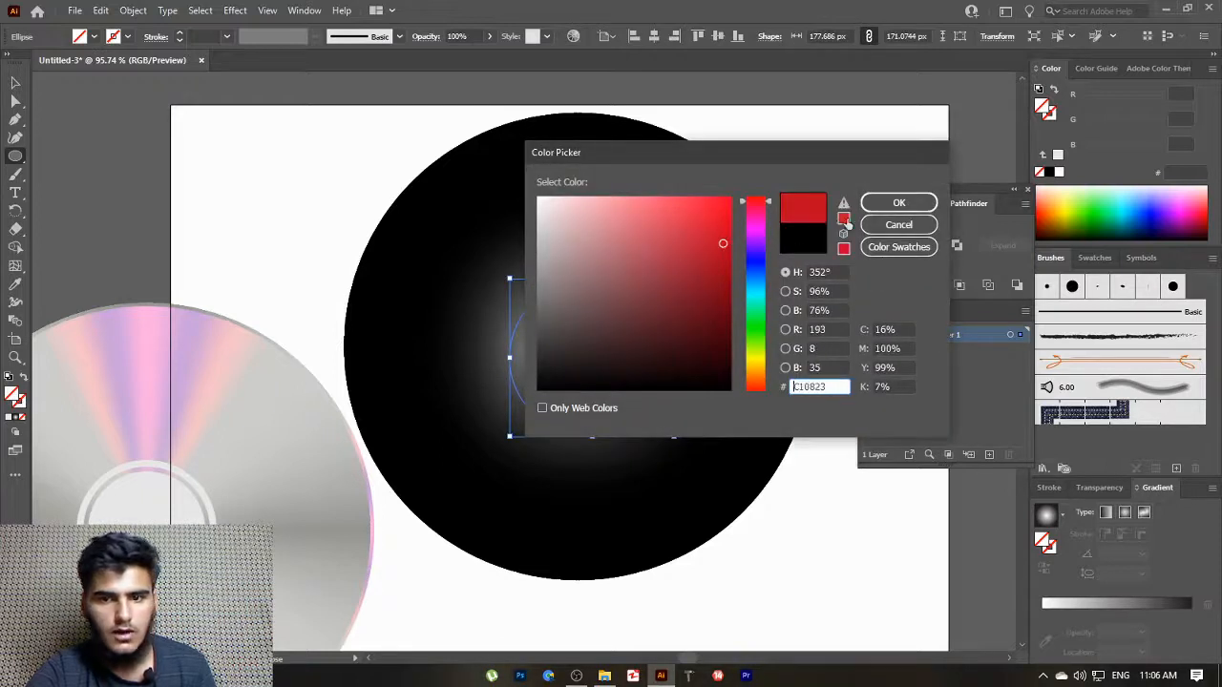
click(898, 203)
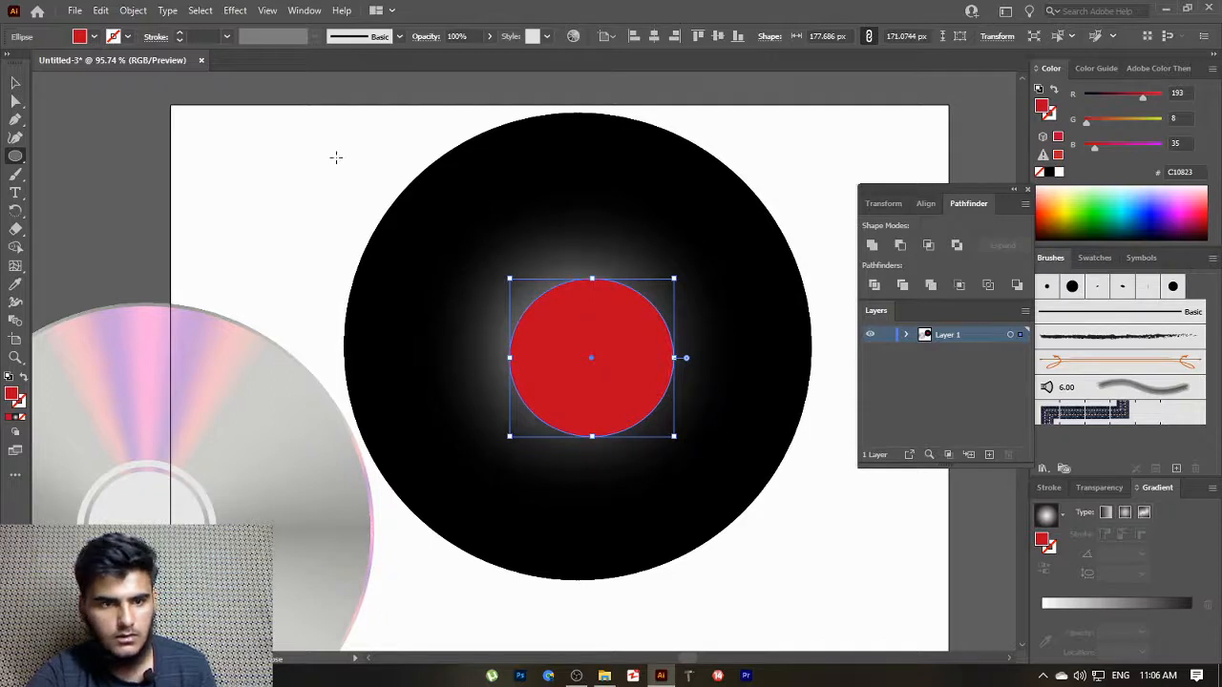
Undo the red fill and the drawing of the ellipse on the mesh circle
click(15, 83)
drag(513, 238, 706, 314)
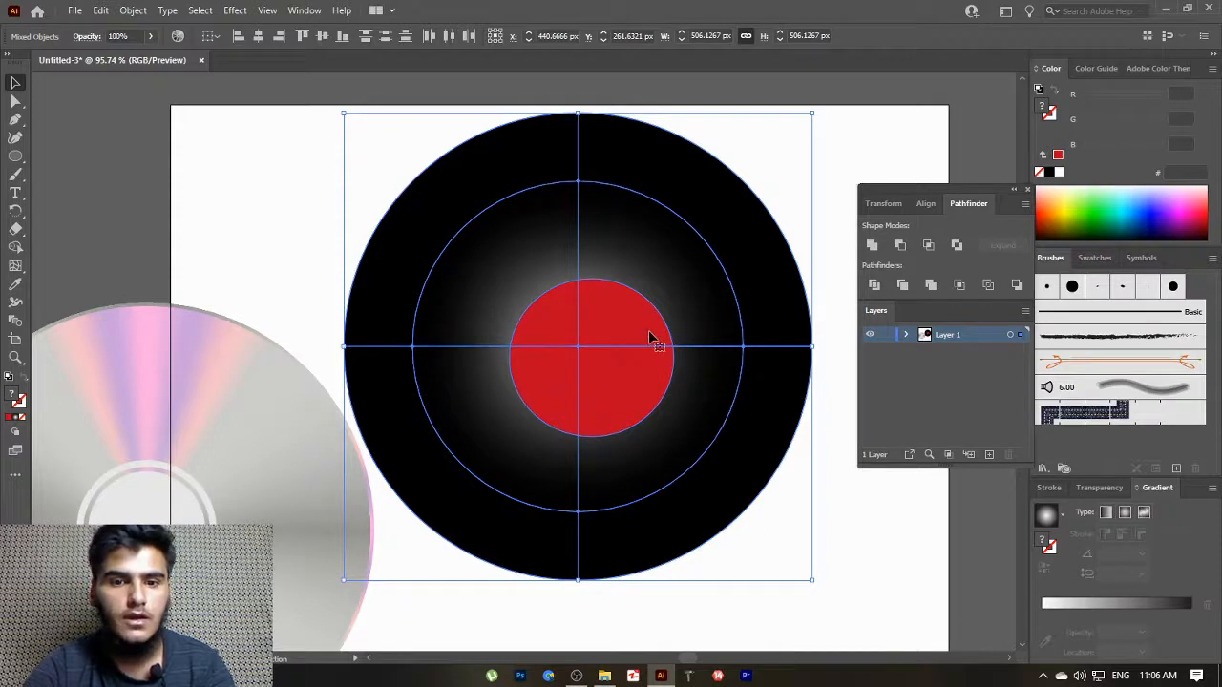
right_click(617, 331)
key(Escape)
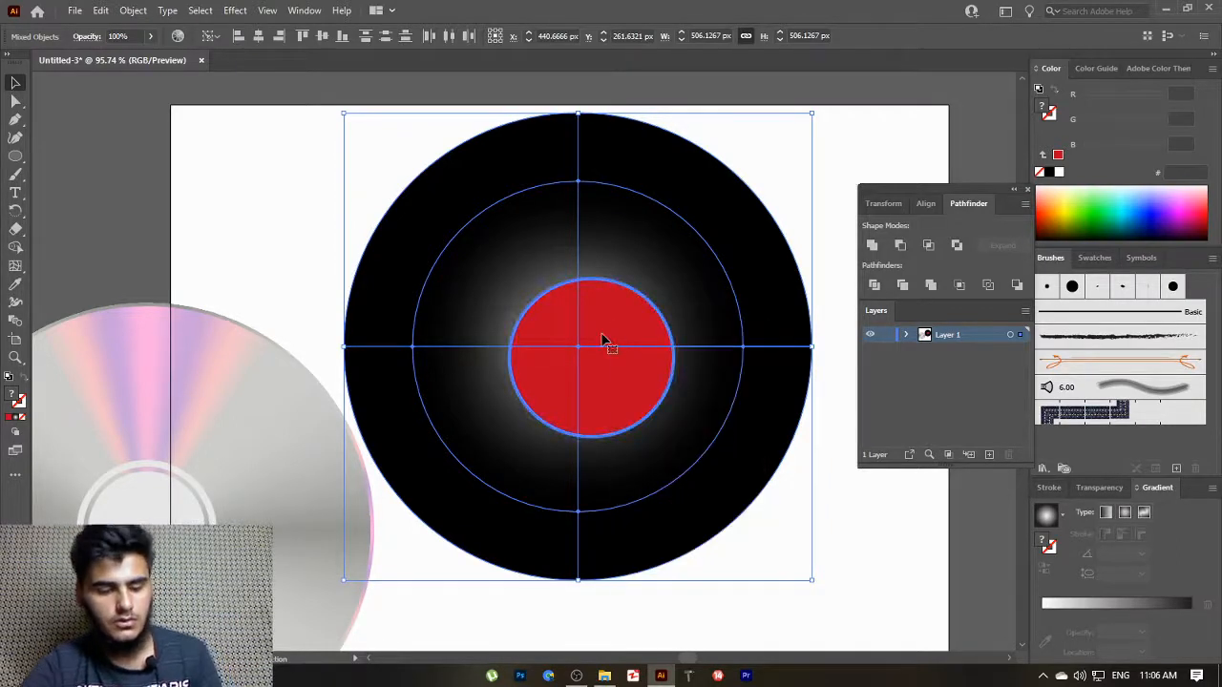
key(ctrl+shift+b)
key(ctrl+z)
key(ctrl+z)
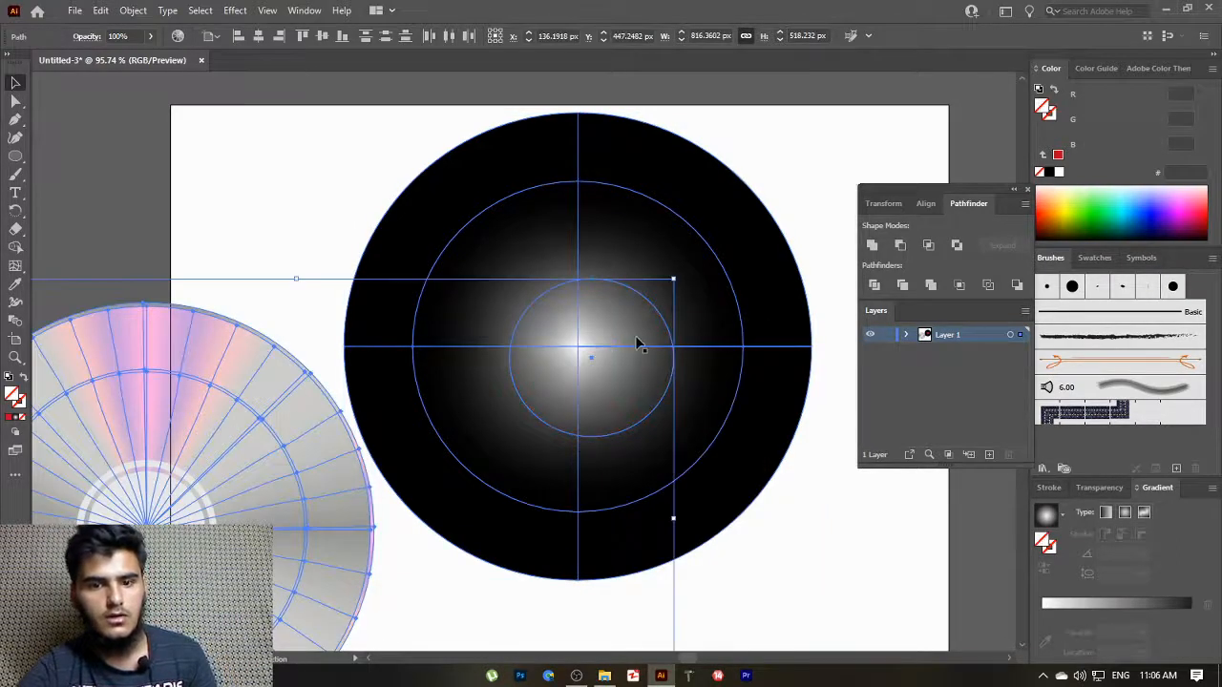
key(ctrl+z)
key(ctrl+z)
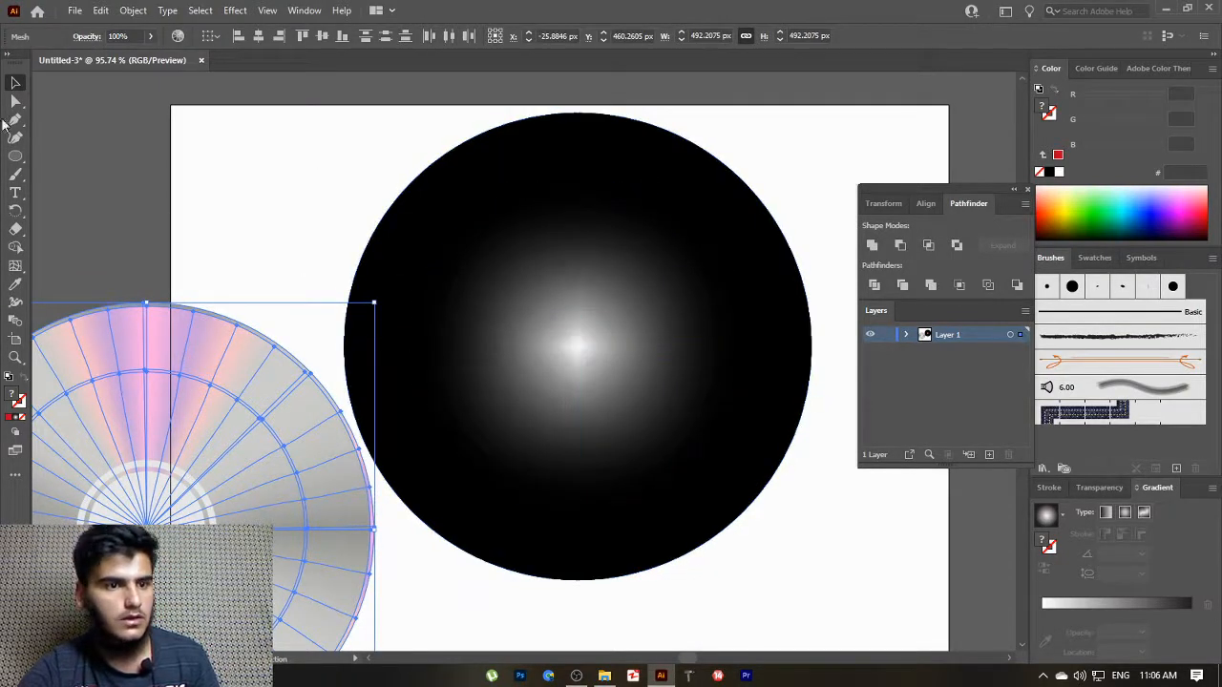
Draw an unfilled 506 px circle matching the mesh circle's outline and a 104 px circle near its centre
click(16, 159)
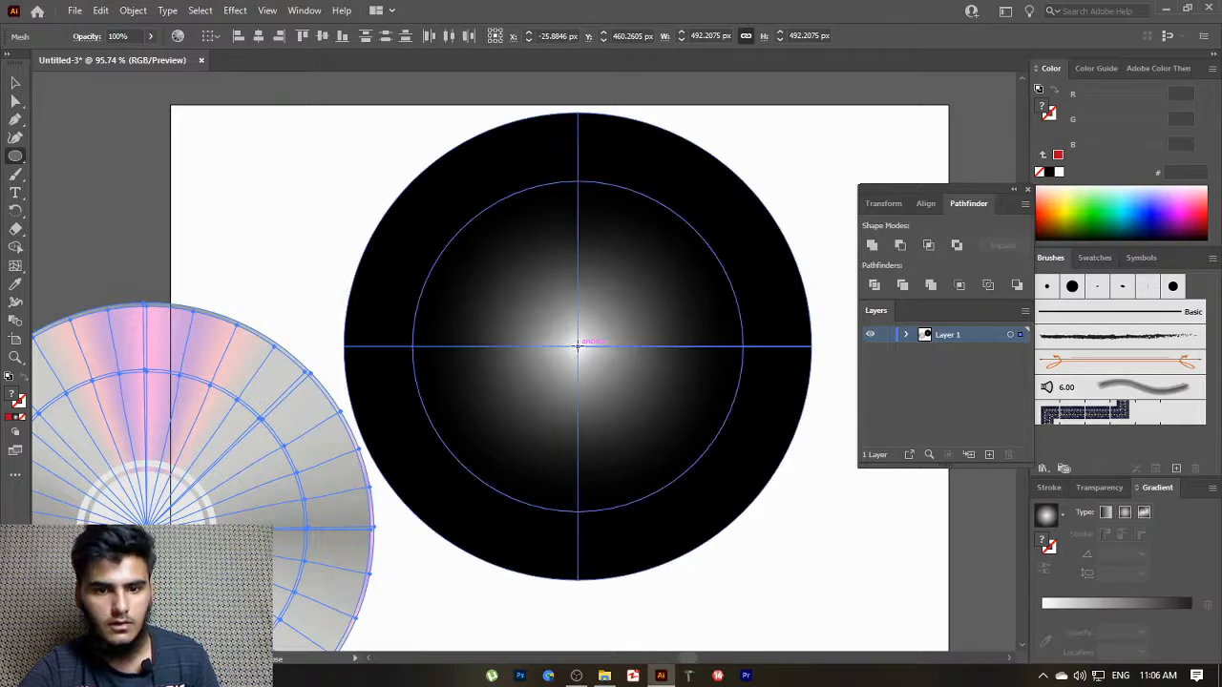
drag(577, 346, 723, 573)
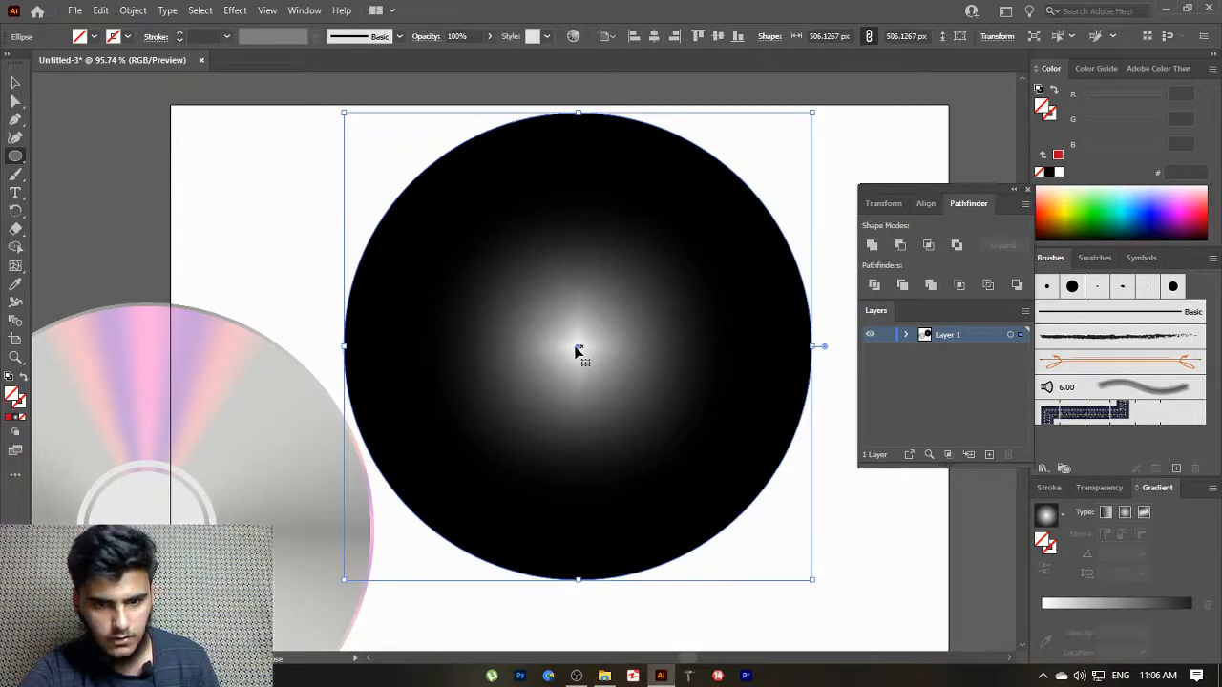
drag(578, 345, 603, 399)
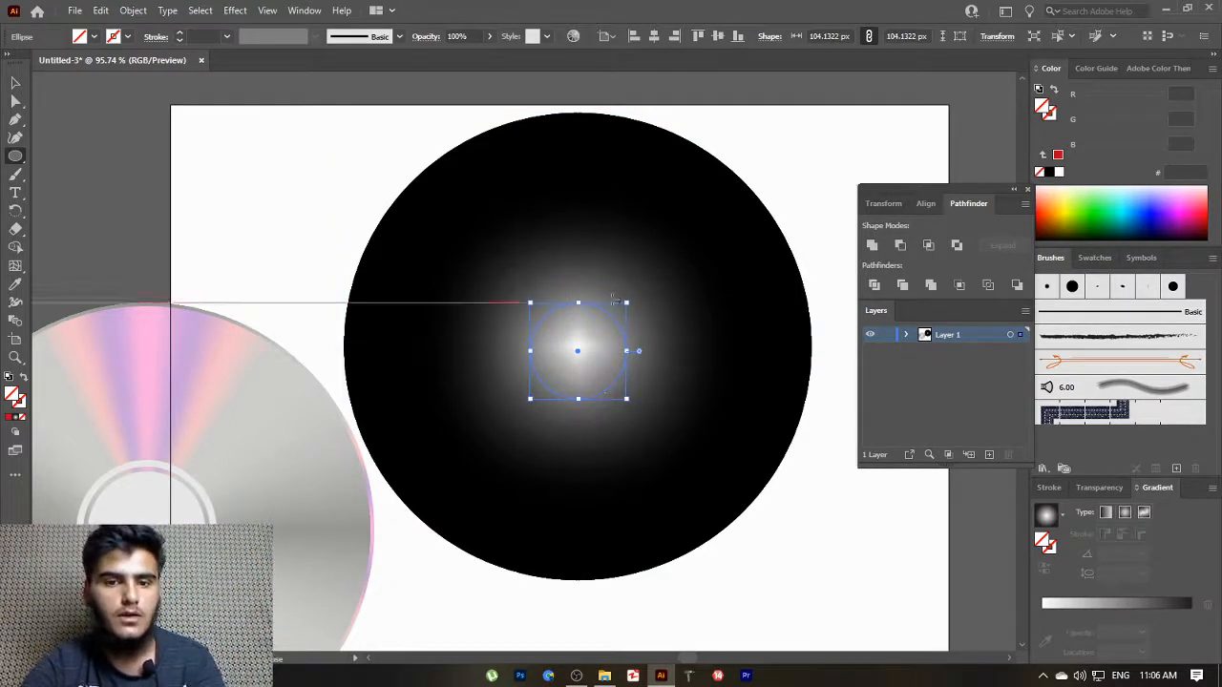
Fill the small 104 px circle at the mesh circle's centre with red D8122F
double_click(13, 401)
click(715, 226)
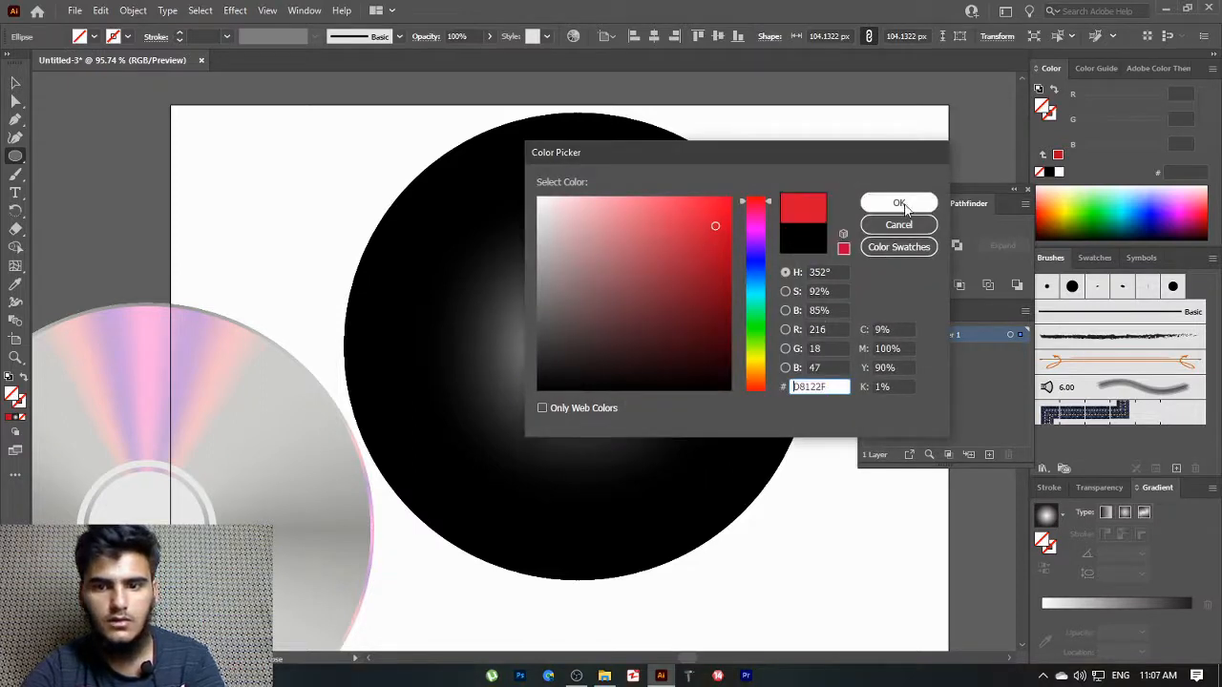
click(899, 204)
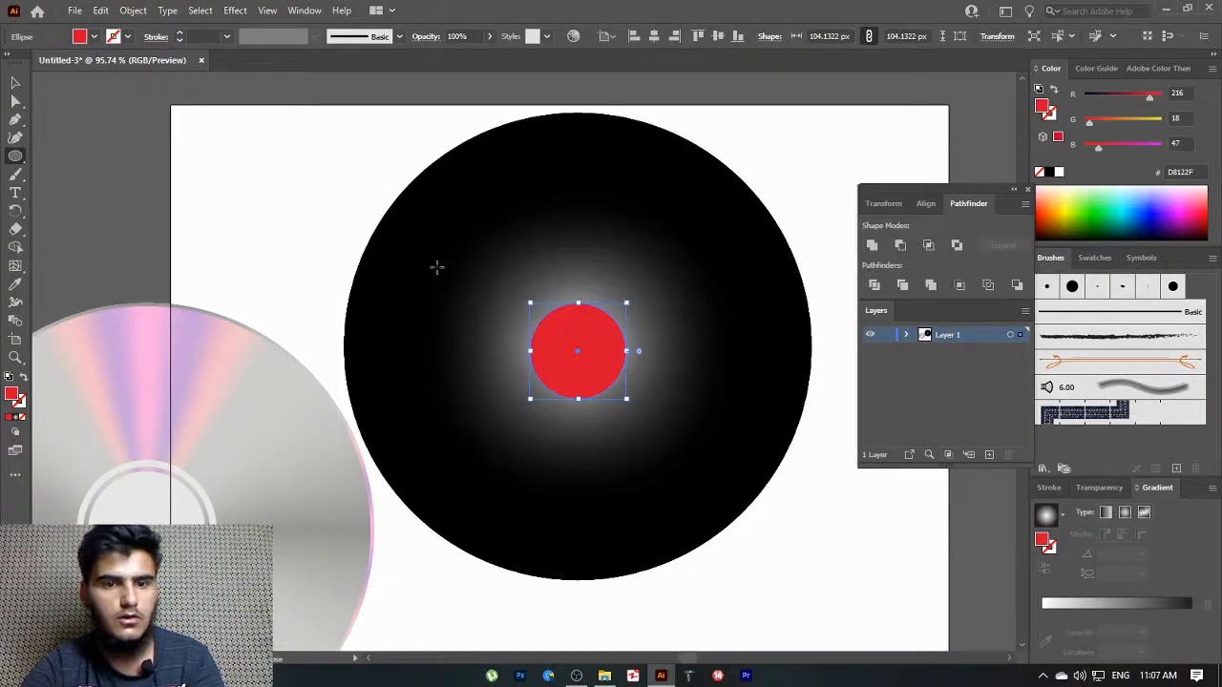
click(437, 267)
click(648, 363)
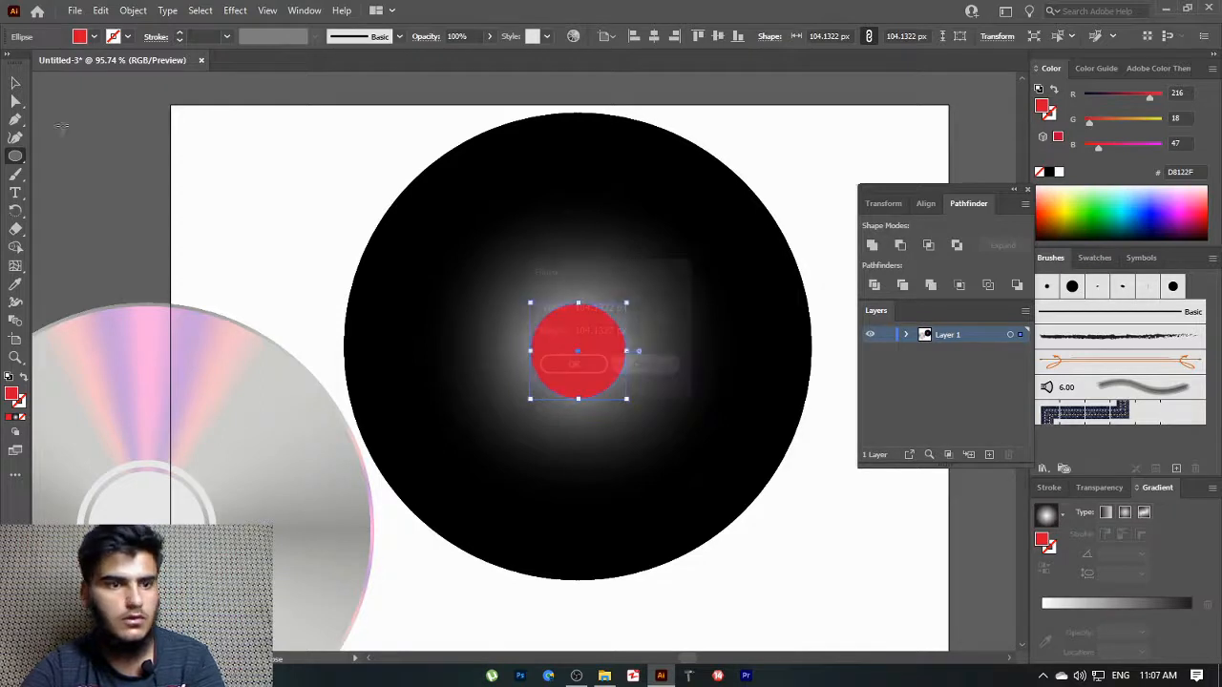
Move the mesh circle down and aside from beneath the two circles, and fill the 506 px circle with dark brown 5B2D33
click(15, 83)
click(453, 291)
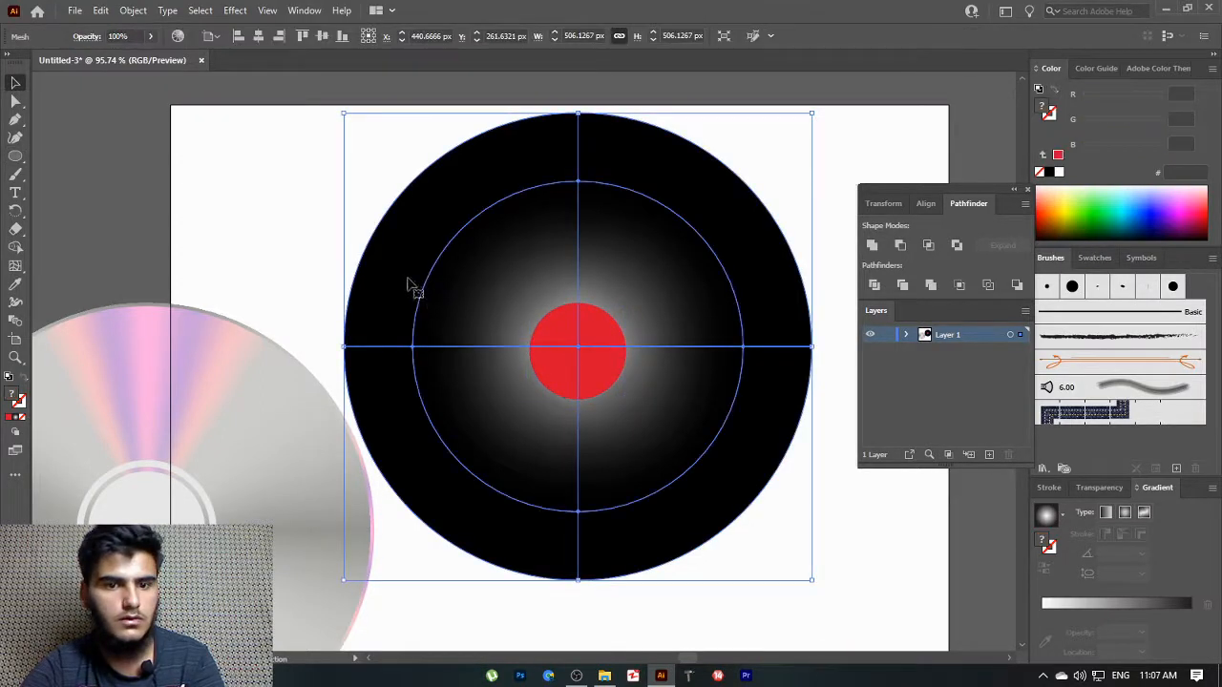
drag(408, 270, 460, 376)
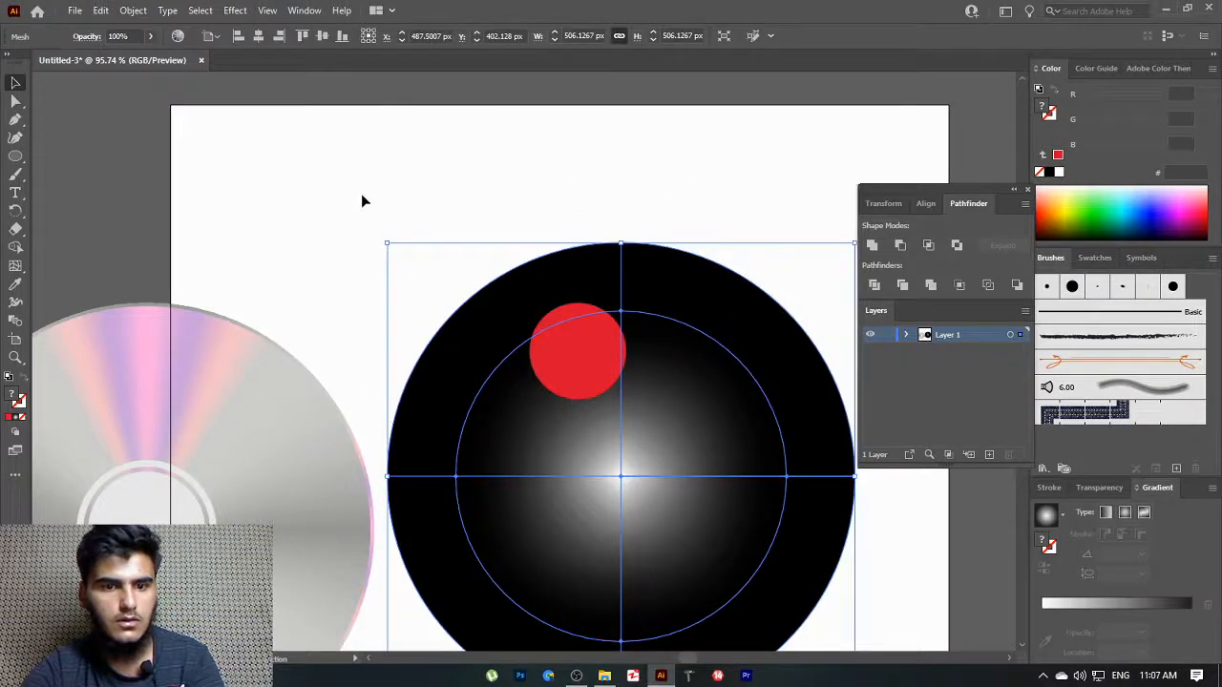
click(431, 239)
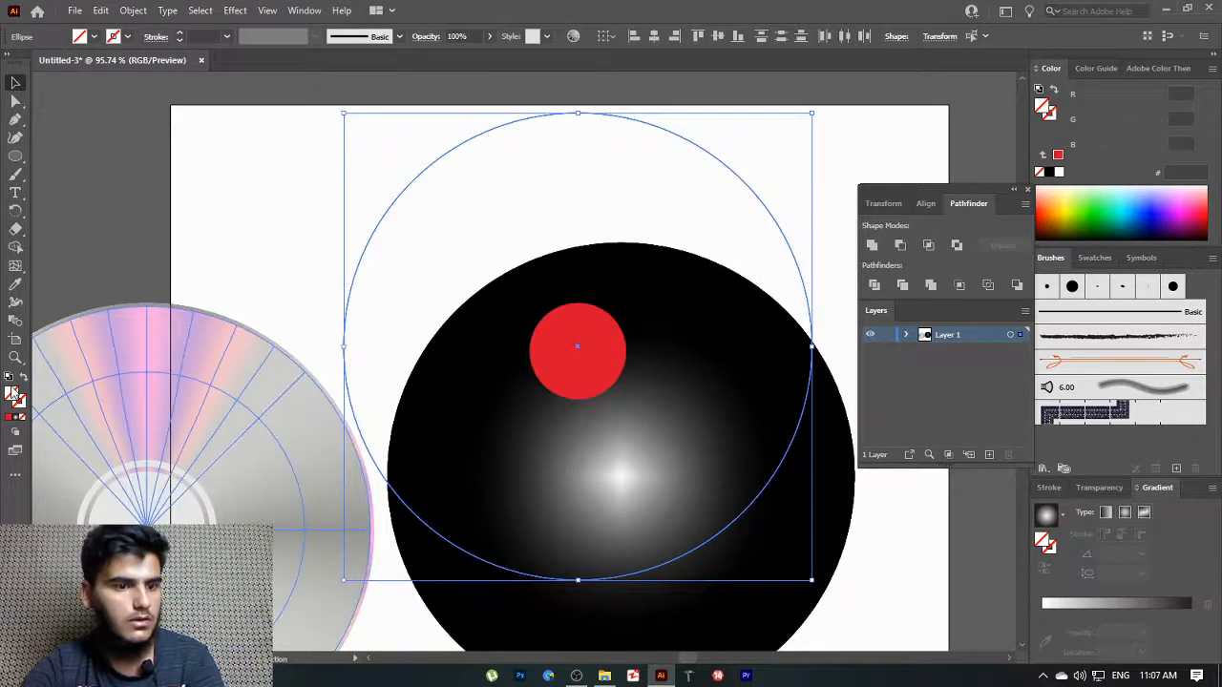
double_click(13, 393)
mouse_move(668, 251)
mouse_down()
mouse_move(708, 320)
mouse_move(618, 323)
mouse_move(636, 319)
mouse_up()
click(898, 202)
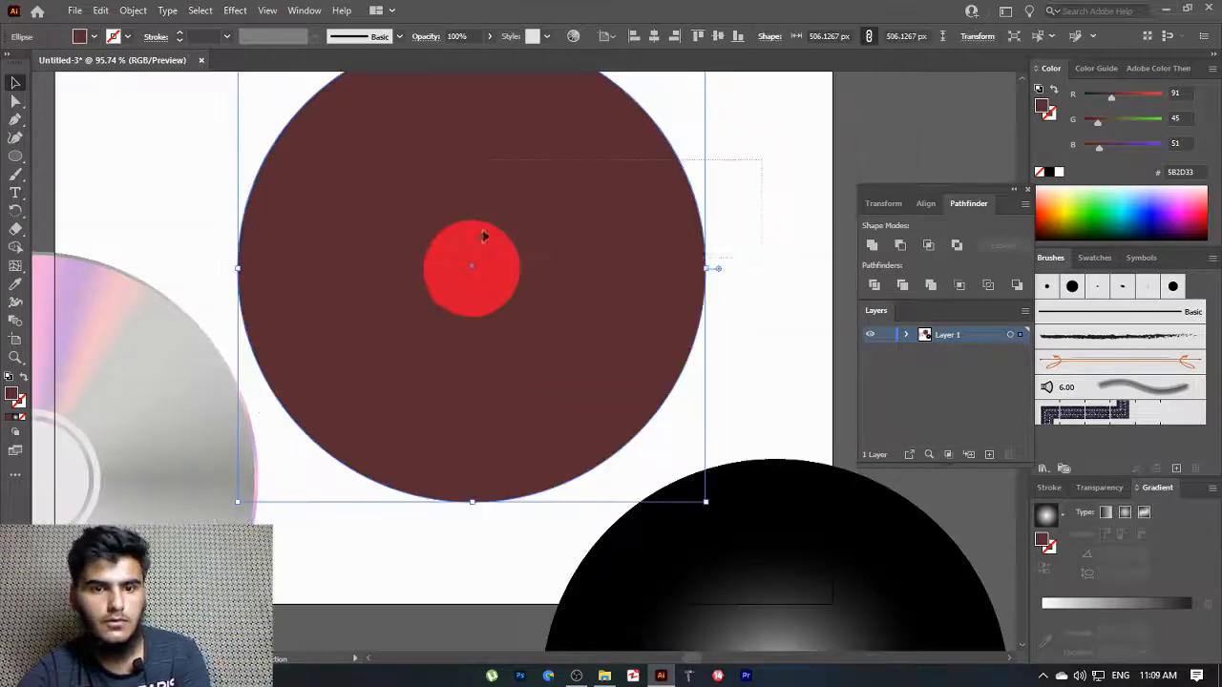
Subtract the red circle from the brown circle with Minus Front, and align the mesh circle behind the resulting ring
shift+click(485, 237)
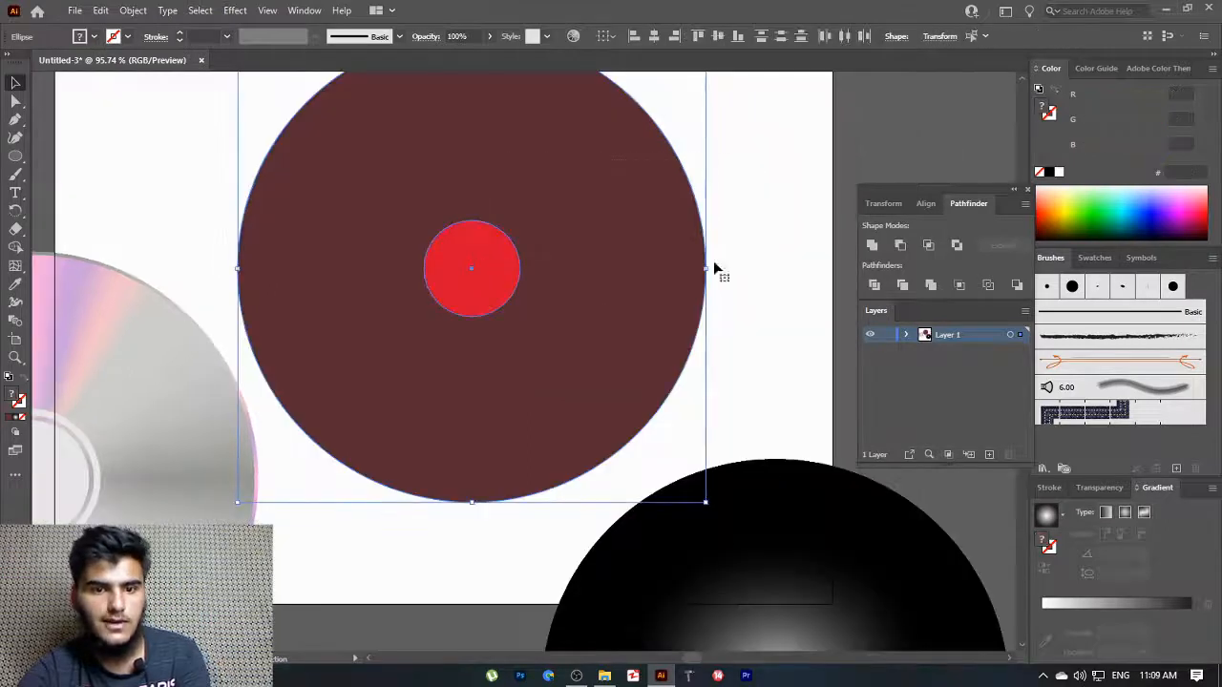
click(903, 246)
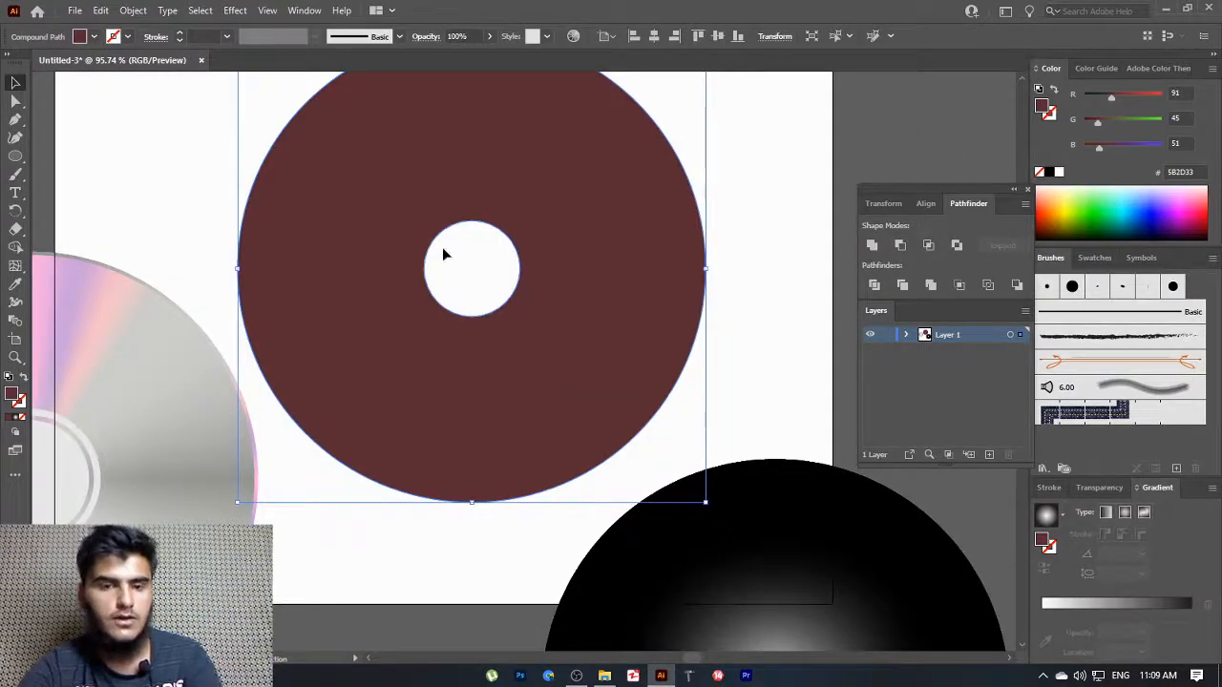
drag(752, 498, 457, 82)
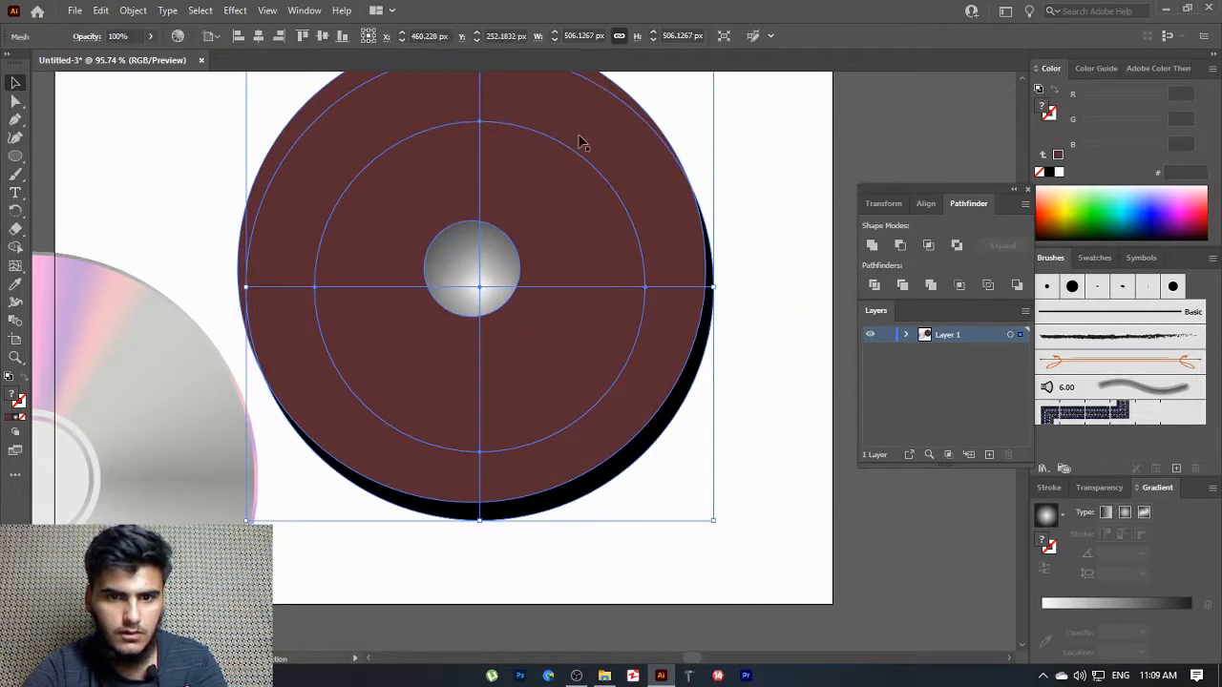
drag(684, 390, 678, 373)
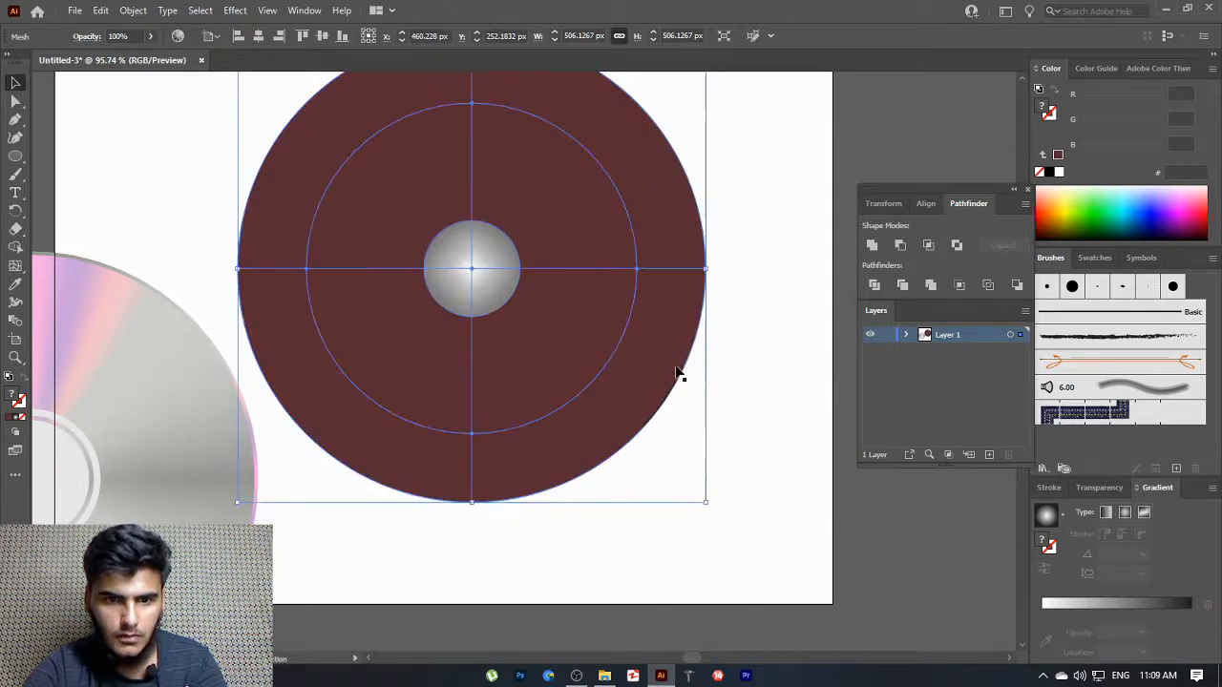
Make a clipping mask from the brown ring and the mesh circle beneath it
right_click(556, 189)
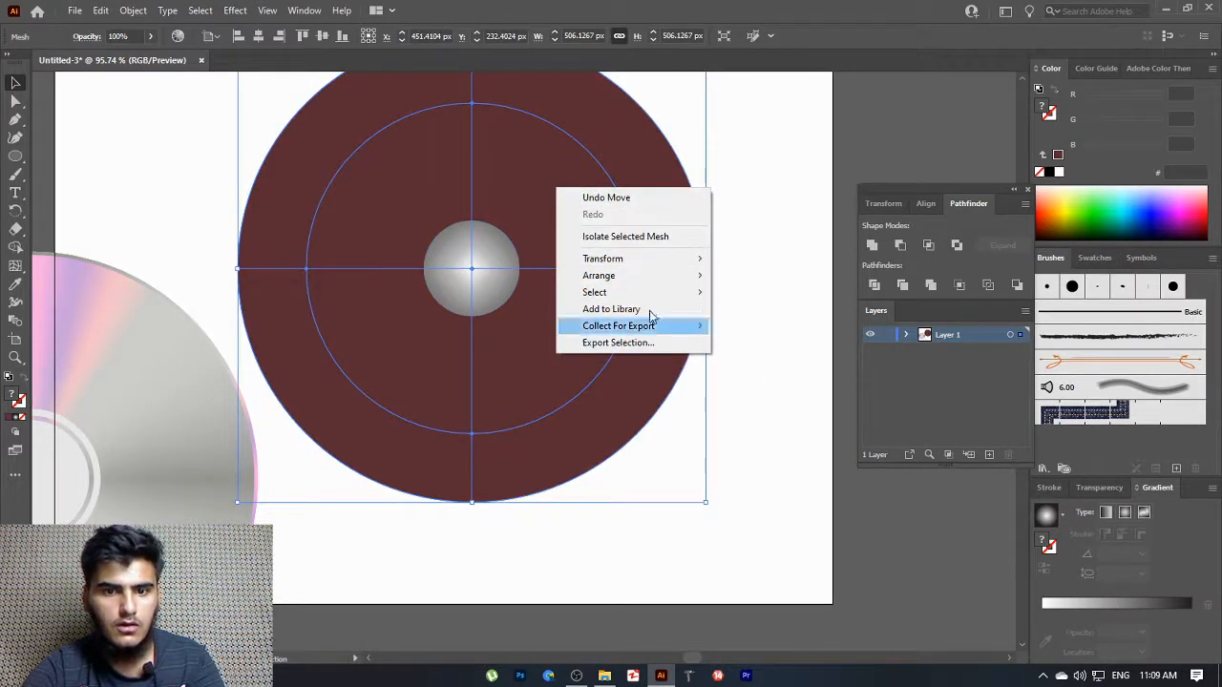
click(729, 116)
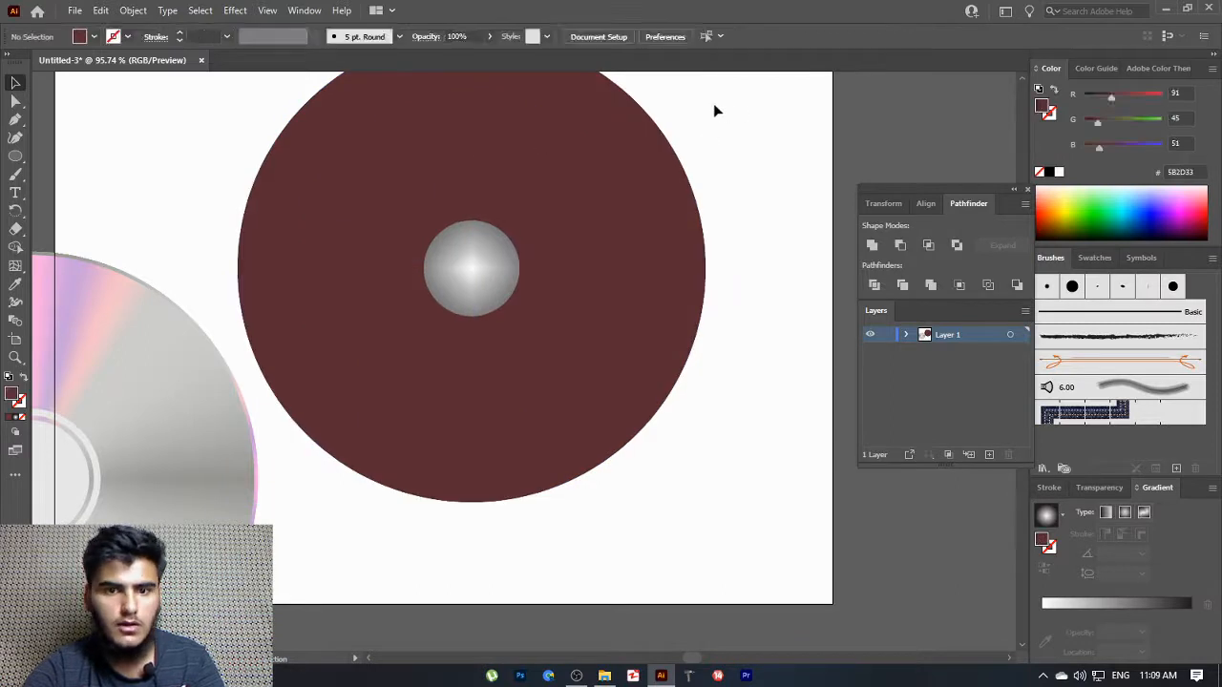
drag(329, 334, 572, 445)
right_click(548, 222)
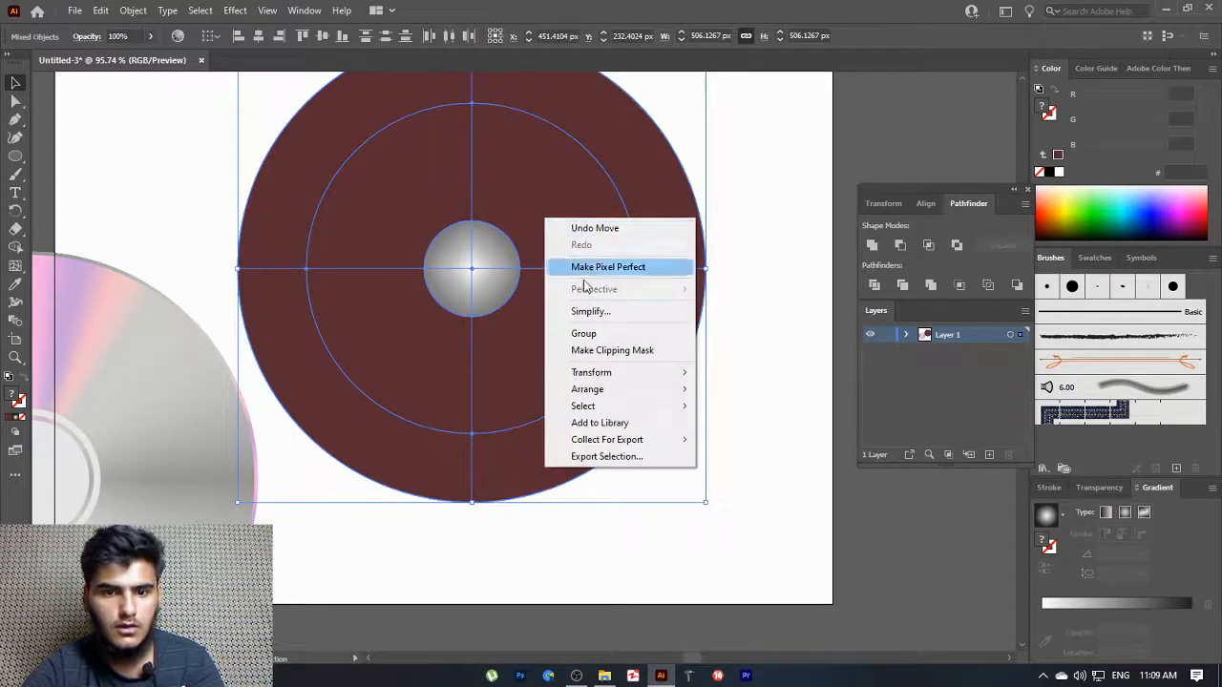
click(608, 351)
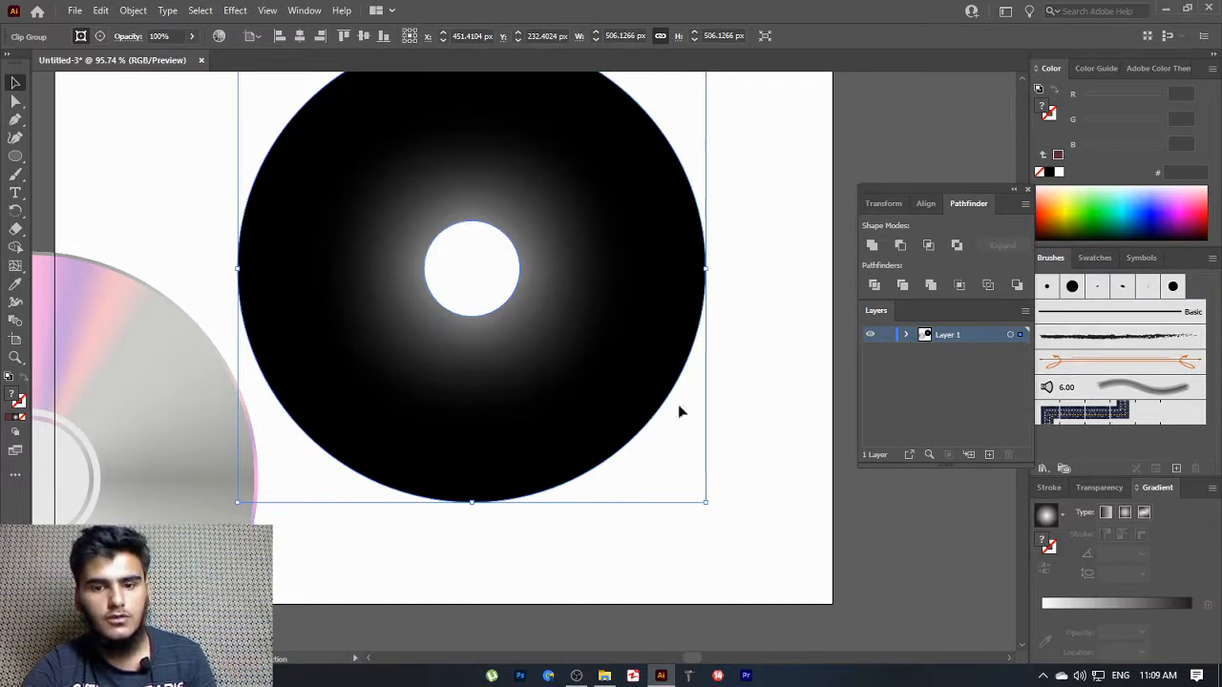
Delete the clipped black mesh disc and bring the CD back near the artboard's centre
key(Delete)
click(671, 374)
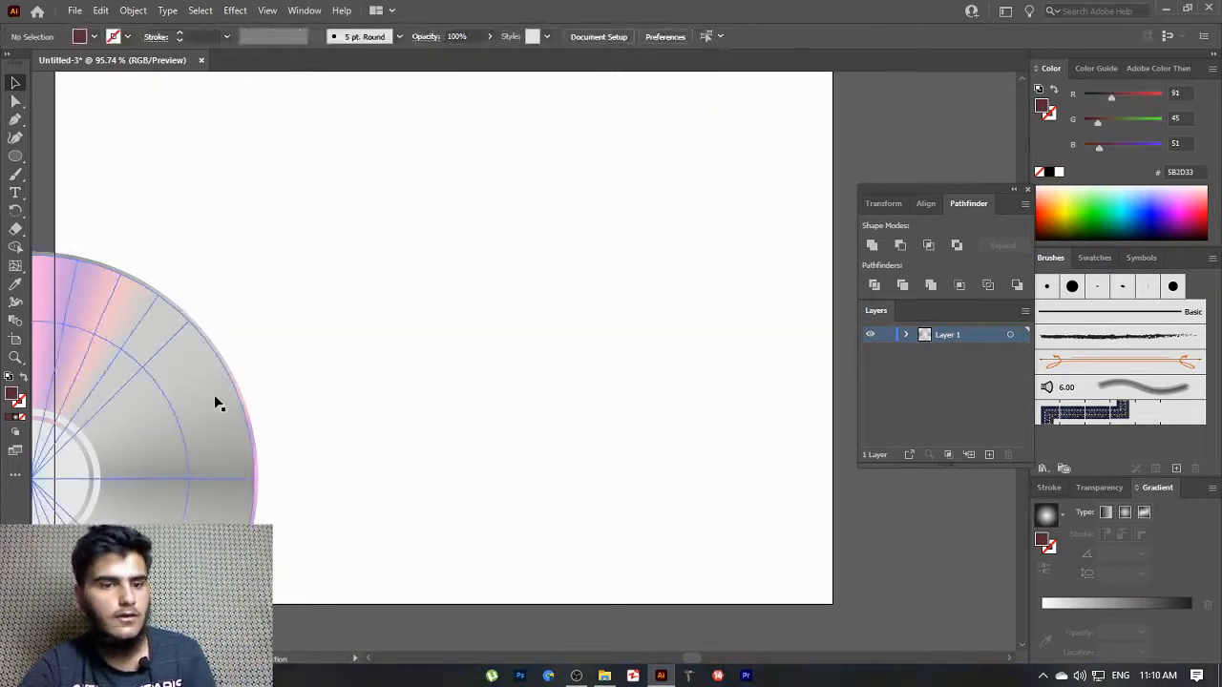
key(ctrl+z)
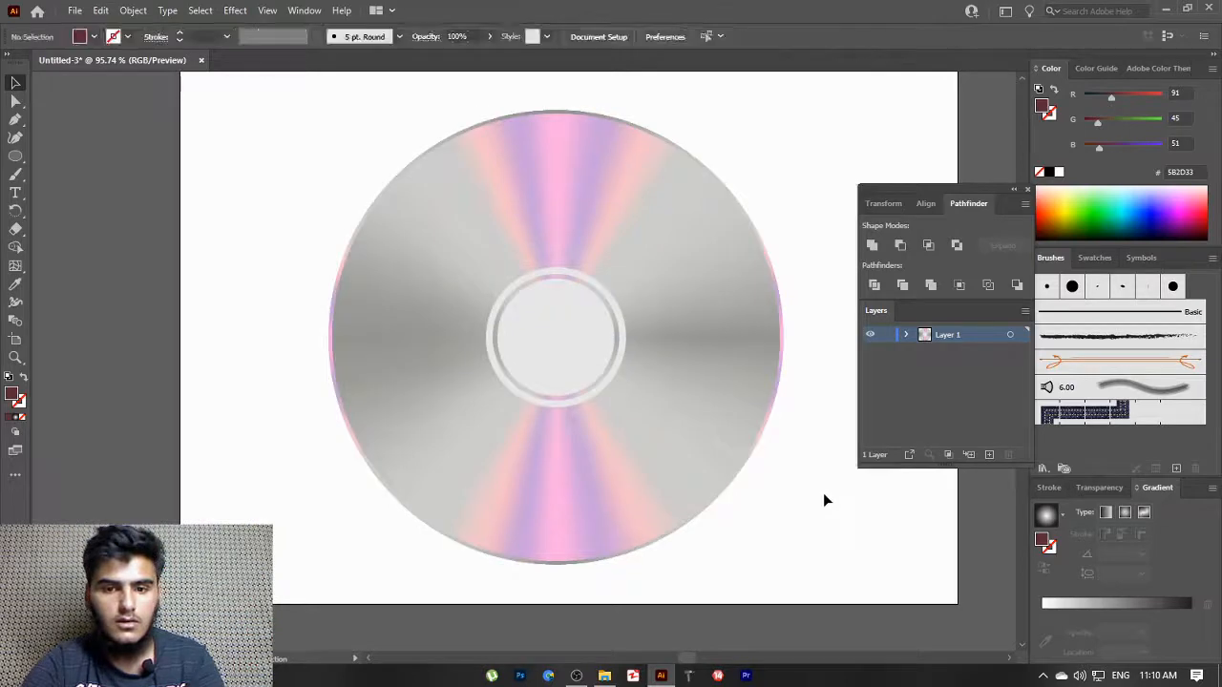
Group all the parts of the CD into one object
drag(825, 511, 272, 150)
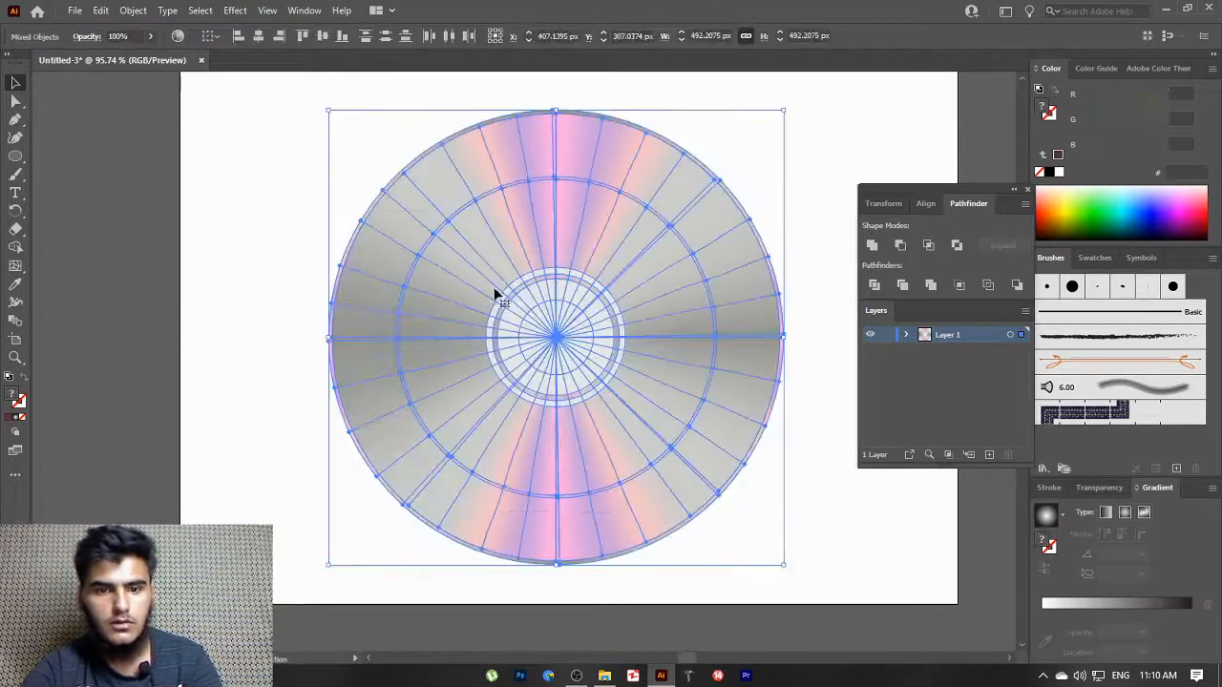
right_click(495, 290)
click(548, 409)
click(843, 524)
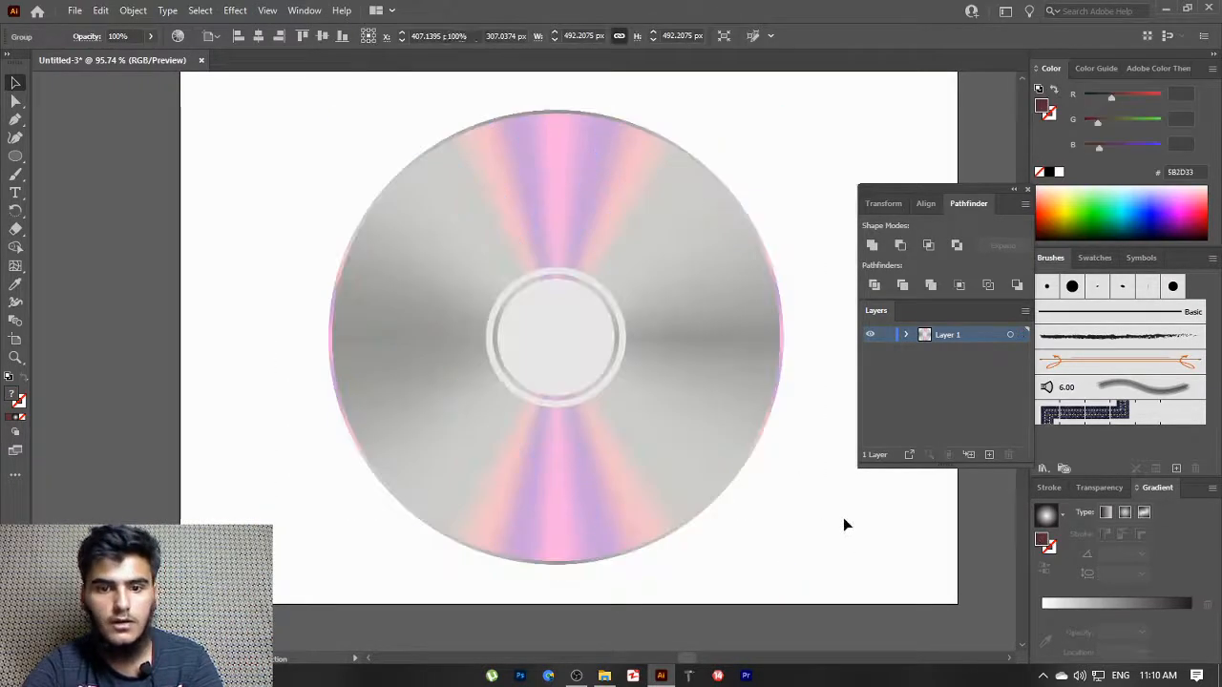
click(551, 414)
click(239, 286)
Draw a circle about 489 px wide covering the CD and a circle about 56 px wide at its centre
click(16, 158)
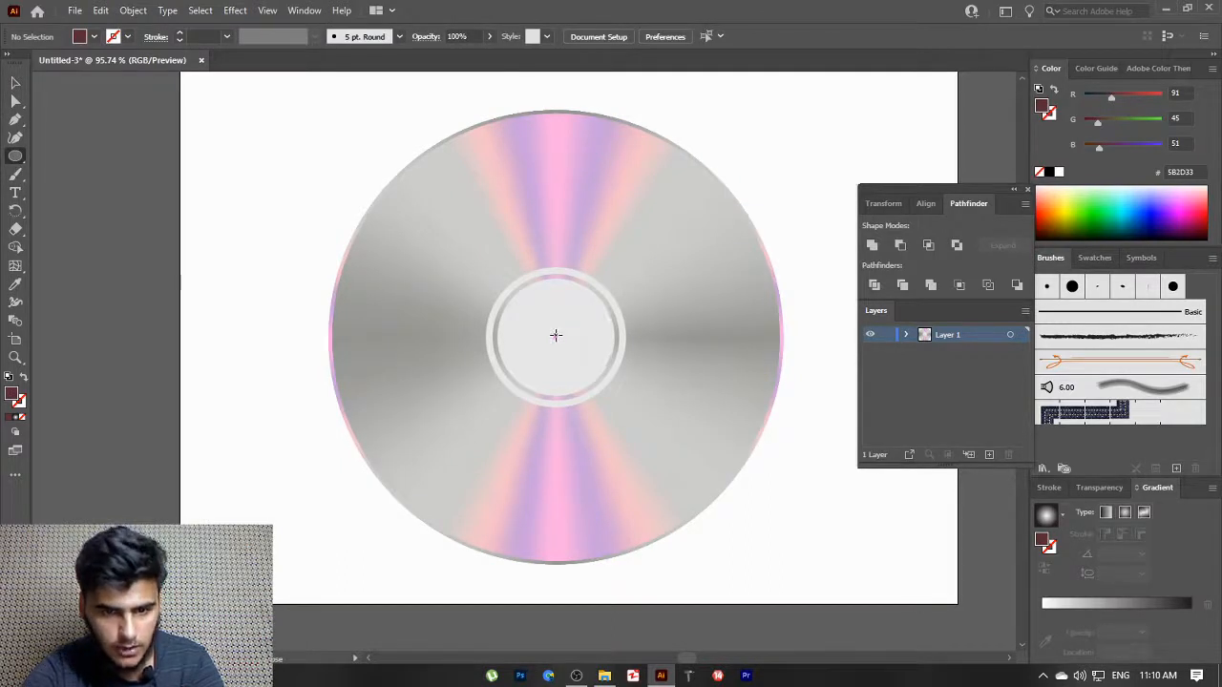
mouse_move(555, 335)
mouse_down()
mouse_move(594, 386)
mouse_move(676, 559)
mouse_up()
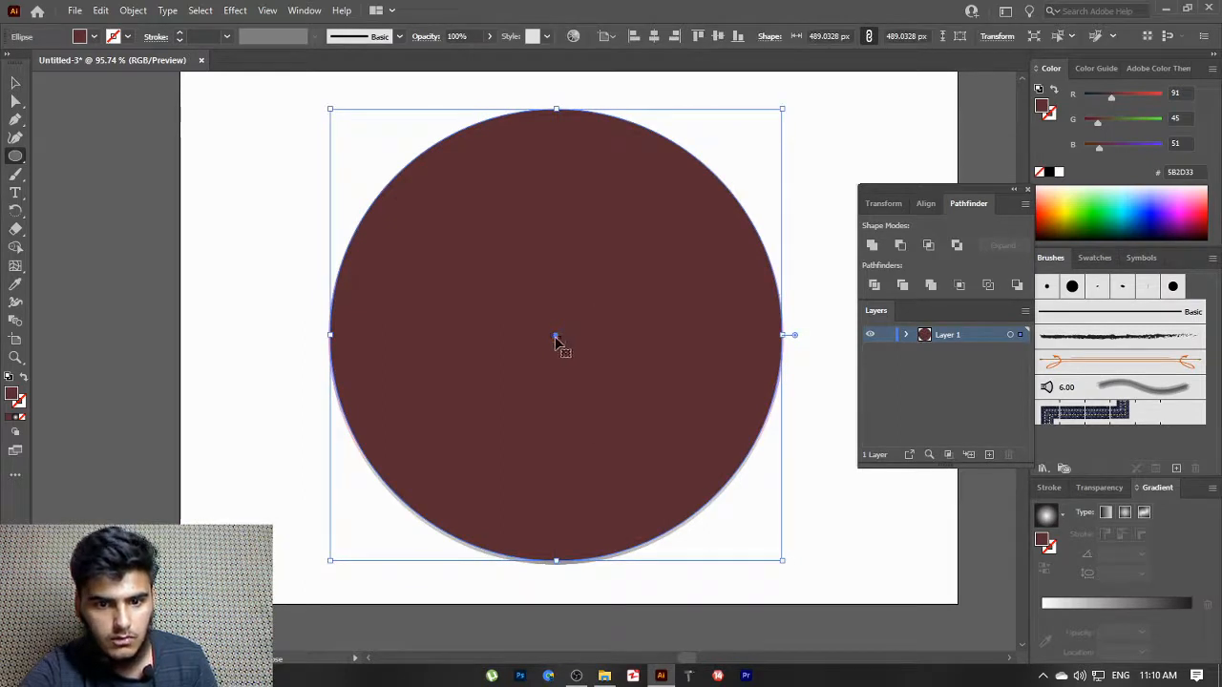
drag(556, 338, 569, 367)
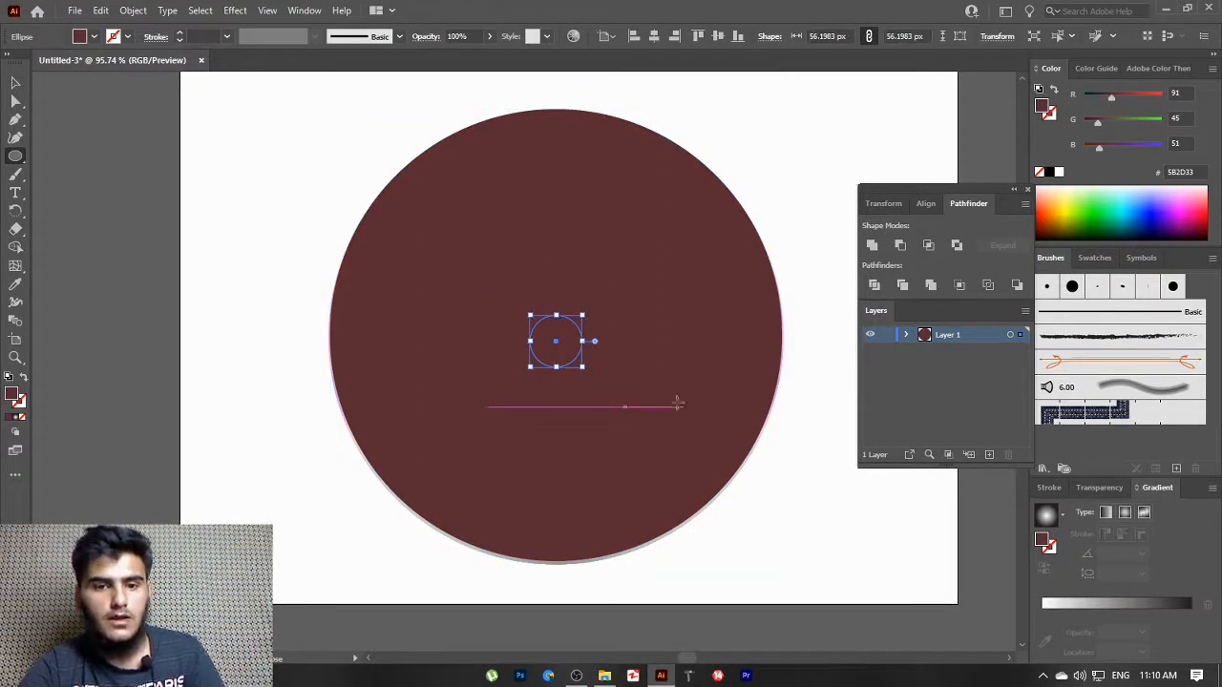
click(680, 185)
click(651, 364)
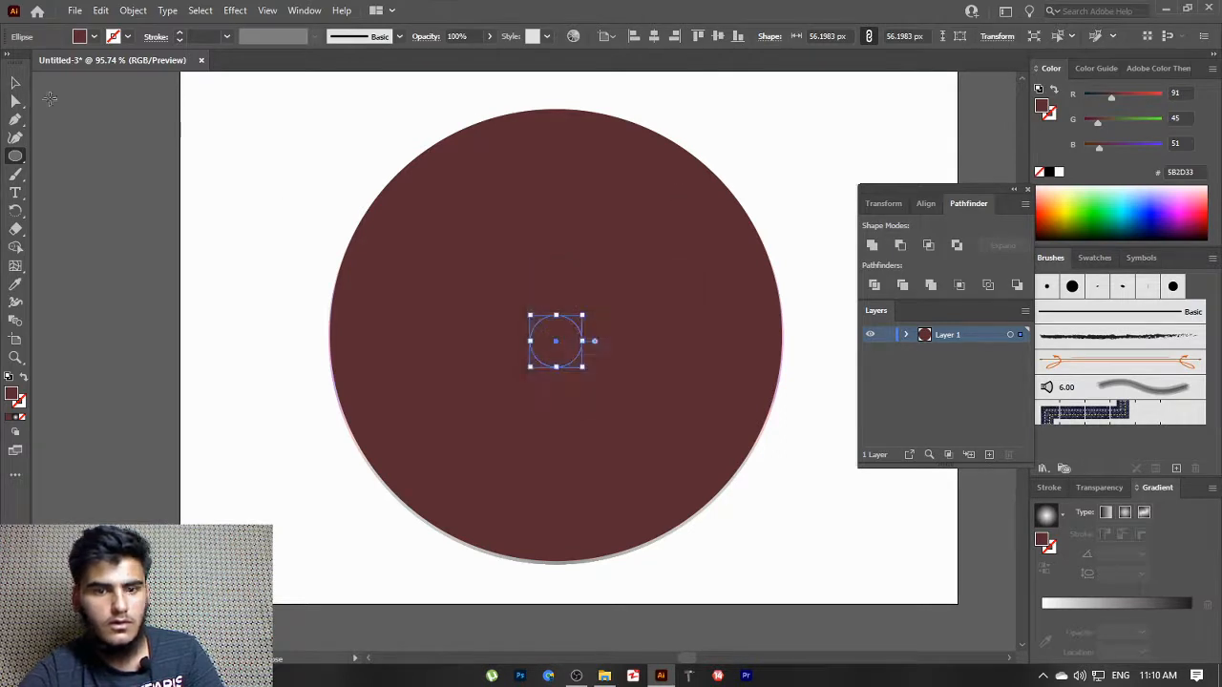
Move the small 56 px circle off the large circle to its upper left and fill it with red D3203E
click(15, 83)
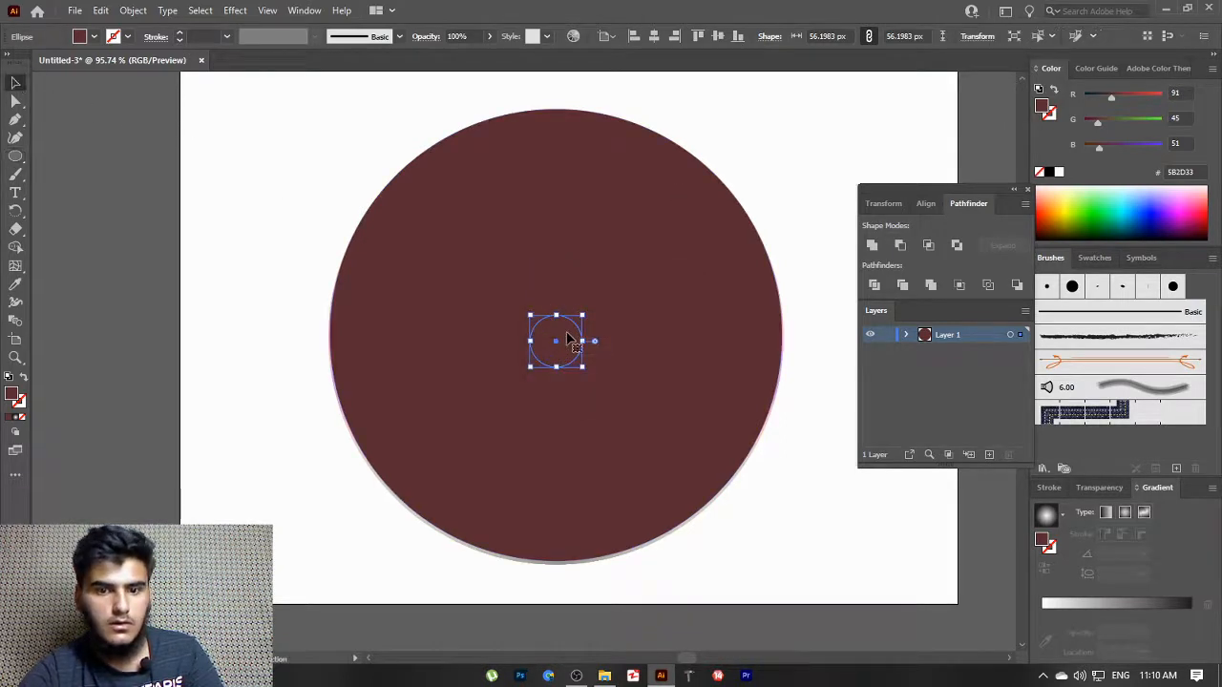
drag(568, 339, 228, 227)
right_click(228, 227)
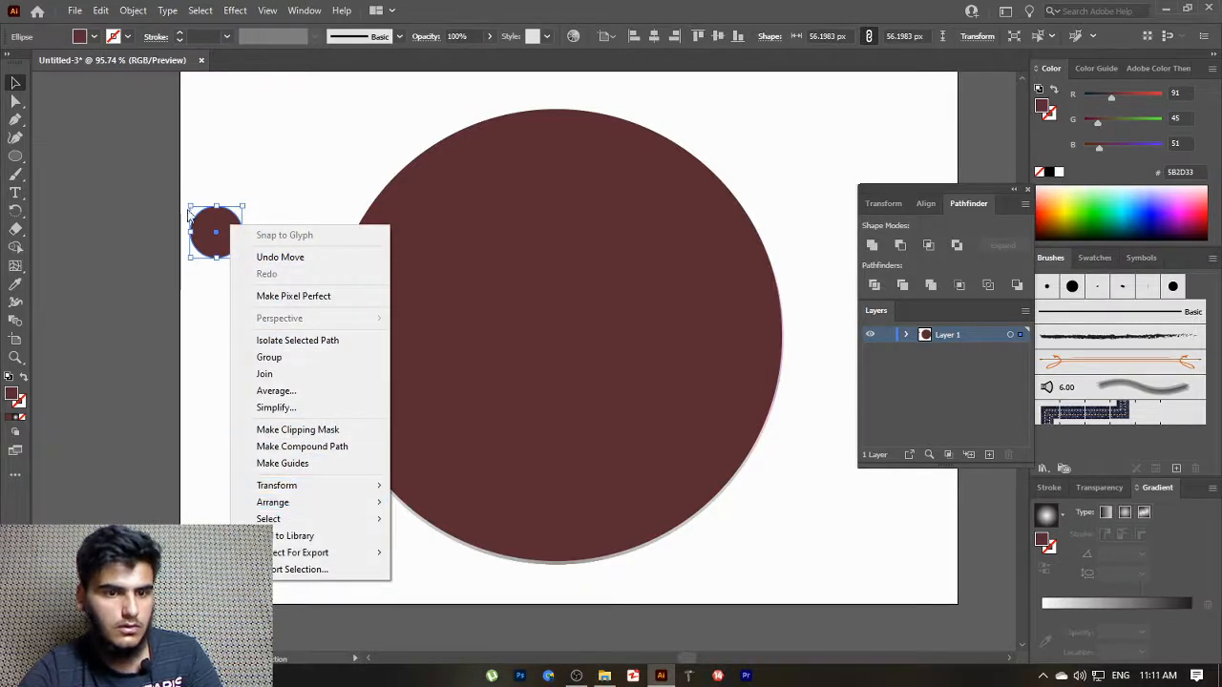
click(207, 238)
double_click(14, 396)
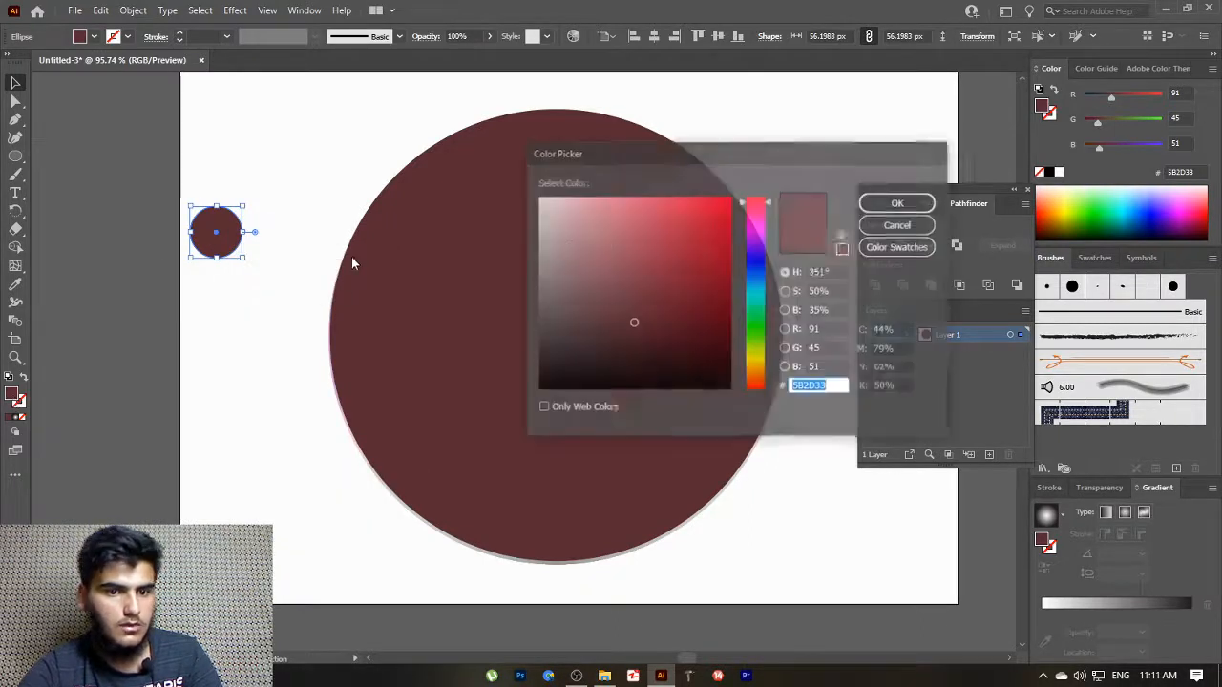
click(701, 230)
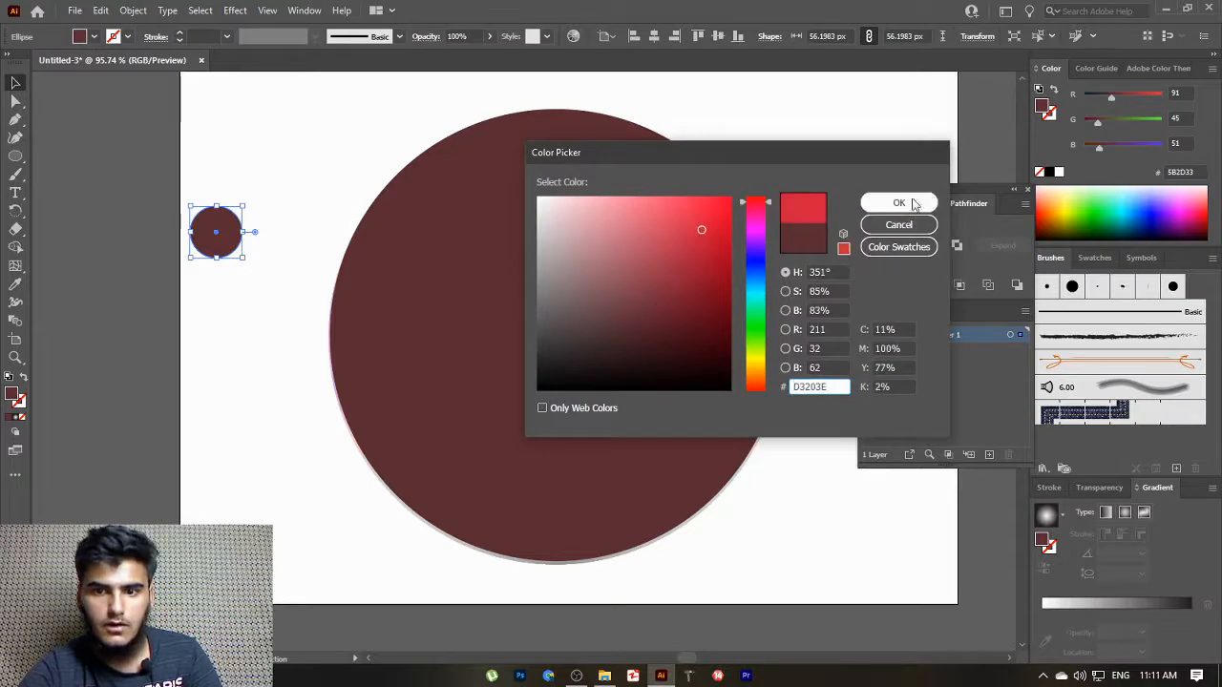
click(897, 203)
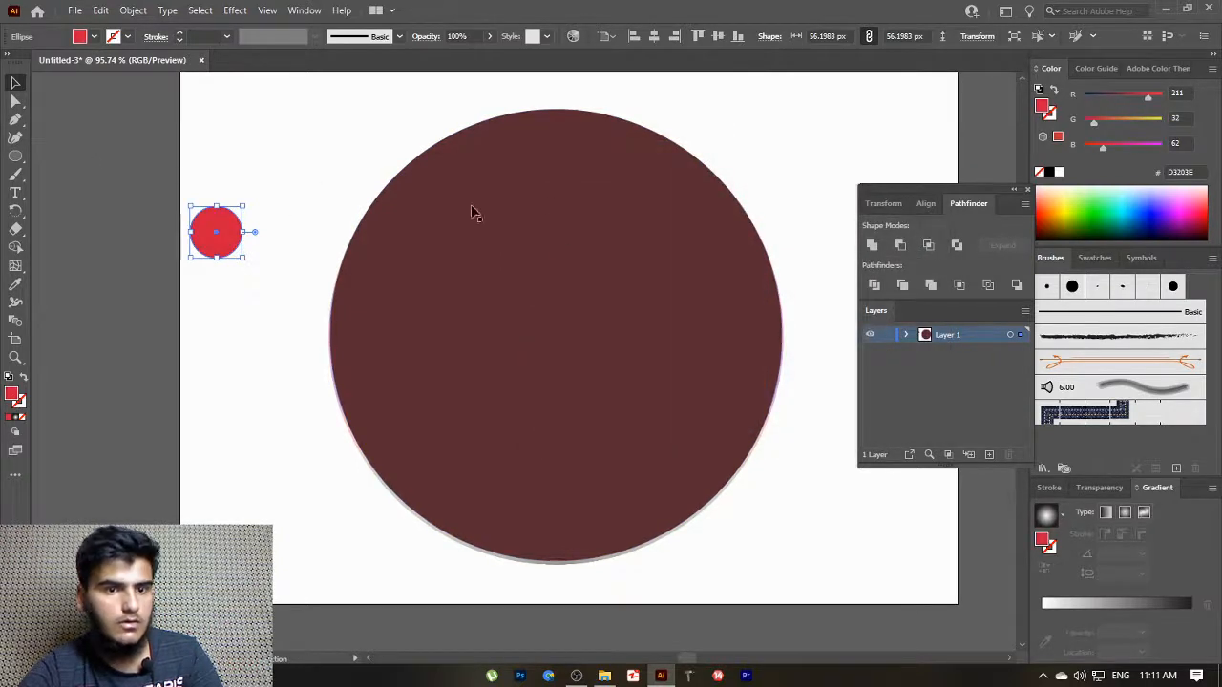
Place the large brown circle with the red circle at its centre partly off the artboard's lower left, and subtract the red circle with Minus Front
drag(472, 209, 273, 514)
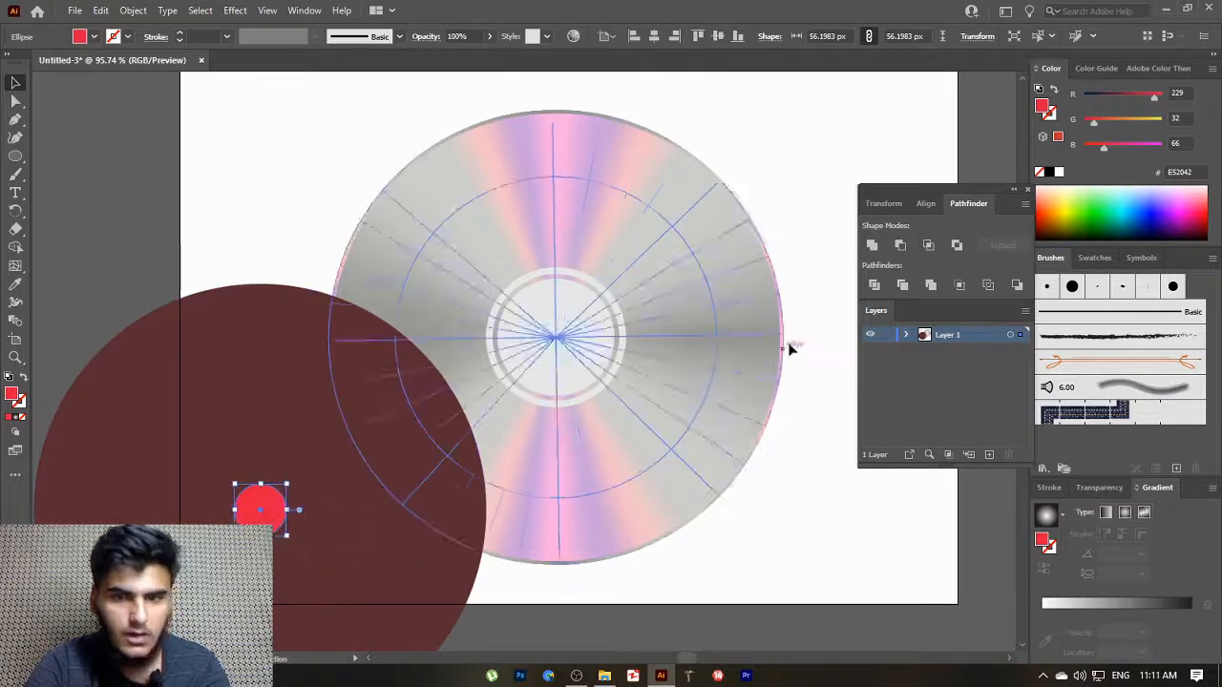
click(900, 247)
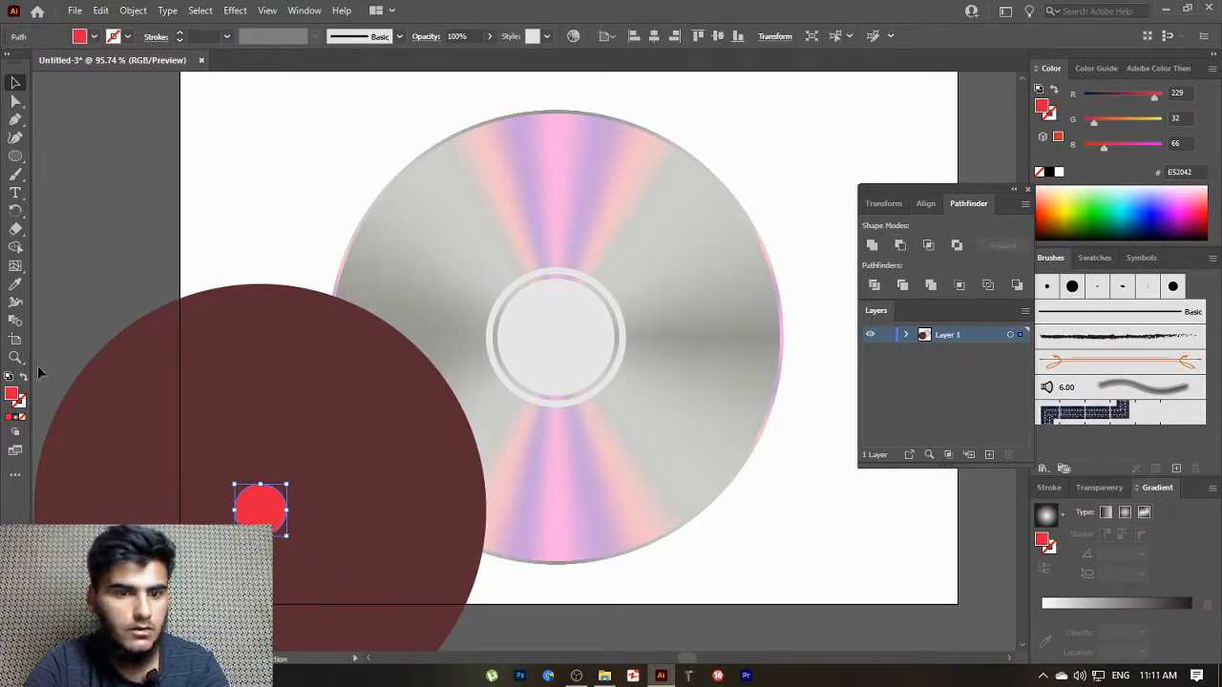
shift+click(278, 631)
click(900, 245)
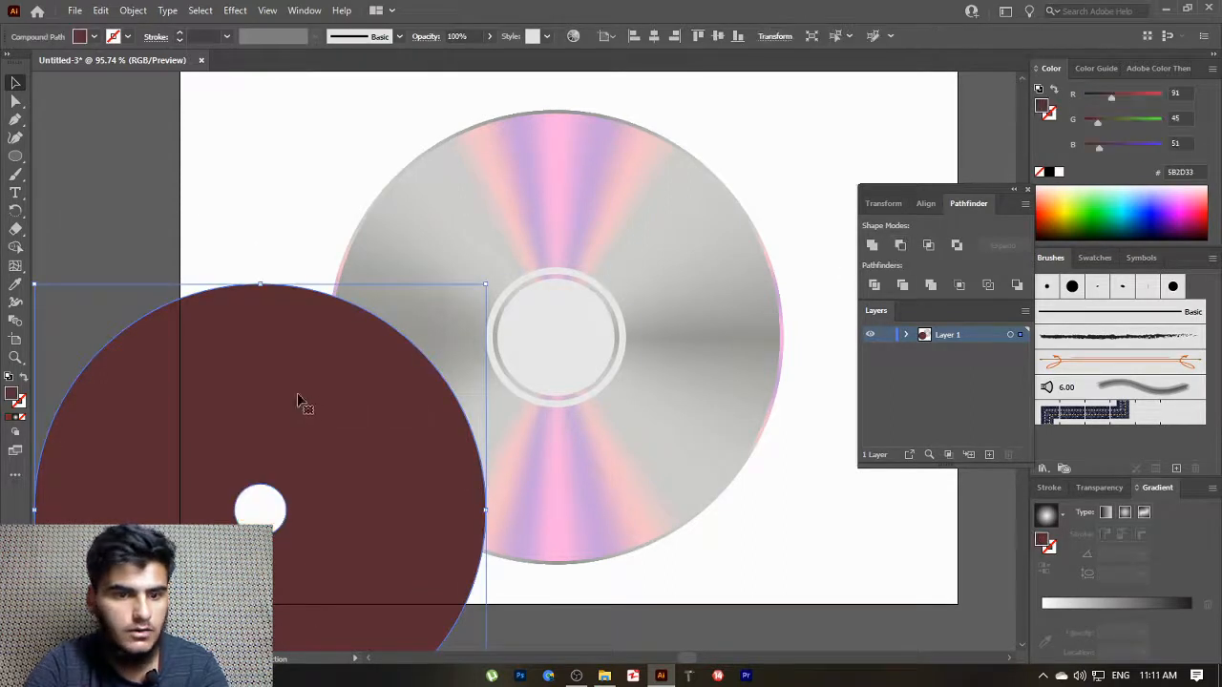
Align the brown ring over the CD and make a clipping mask from it and the grouped CD artwork
drag(267, 361, 559, 196)
drag(310, 128, 768, 540)
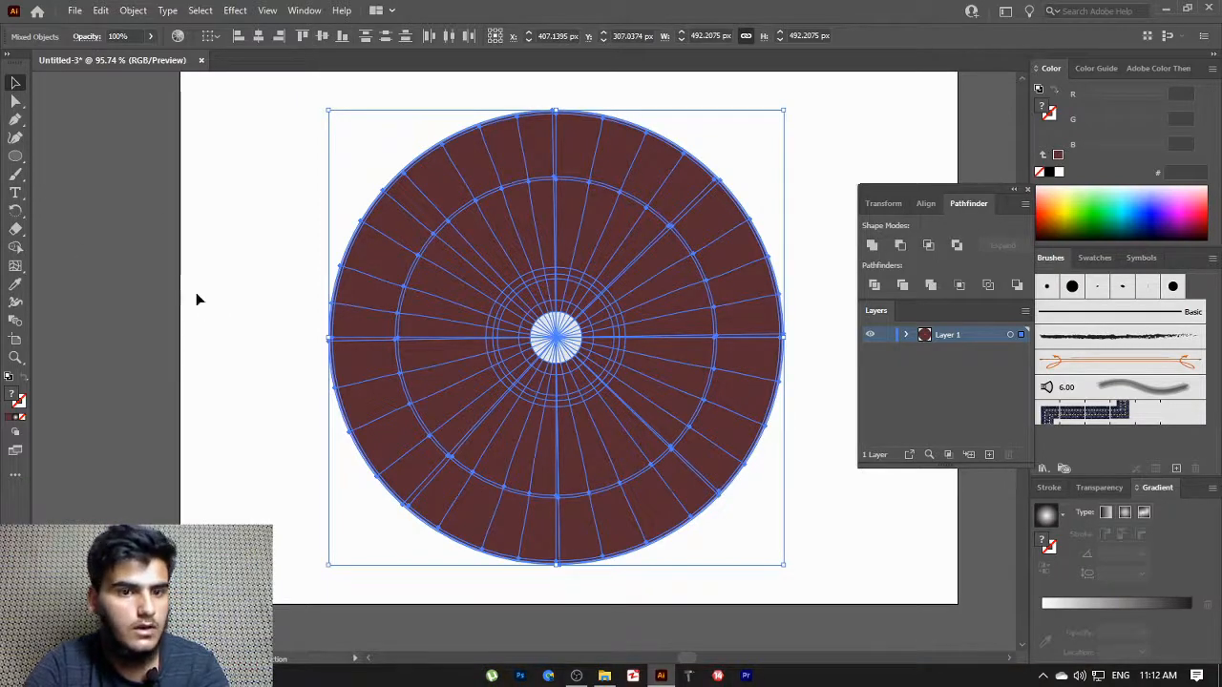
right_click(459, 250)
click(509, 378)
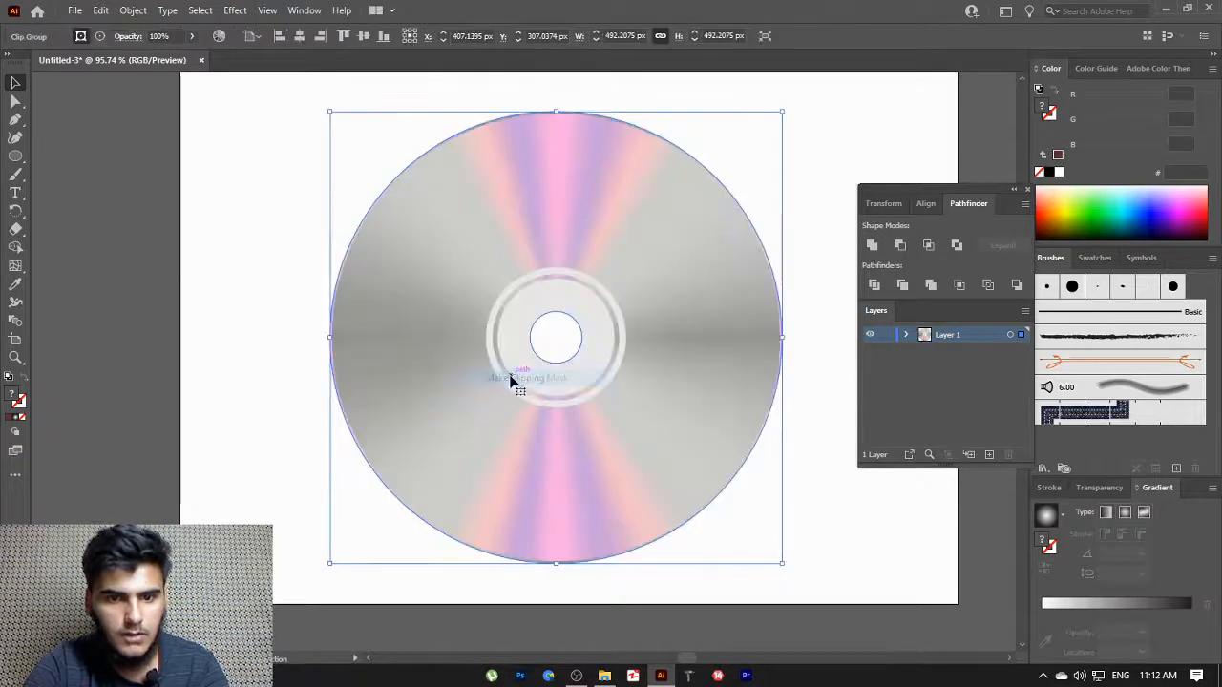
click(816, 491)
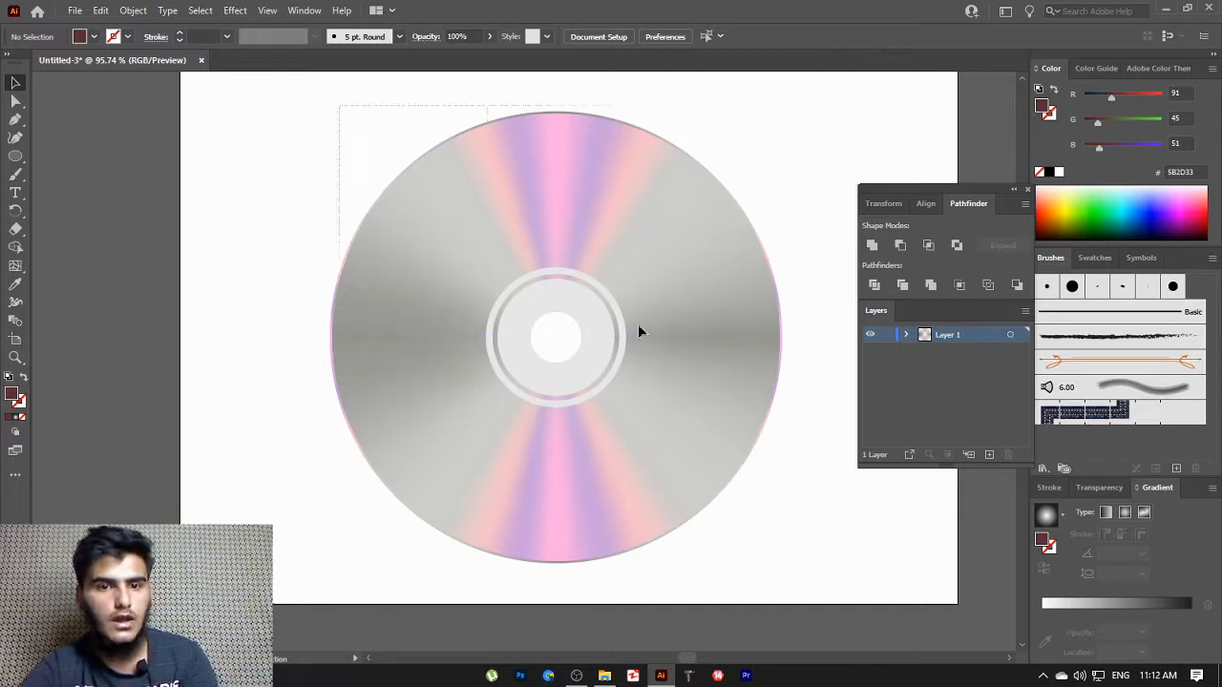
drag(706, 323, 331, 305)
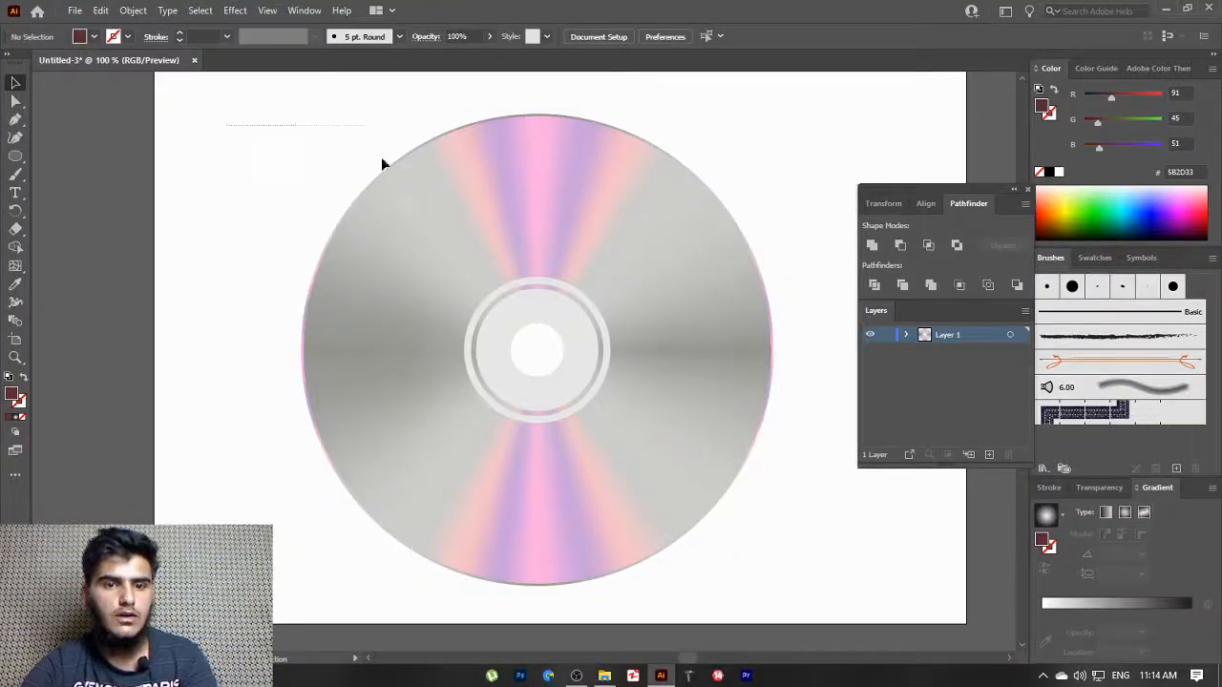
Add a Drop Shadow effect to the clipped CD artwork in Multiply mode with 40% opacity
drag(381, 165, 791, 587)
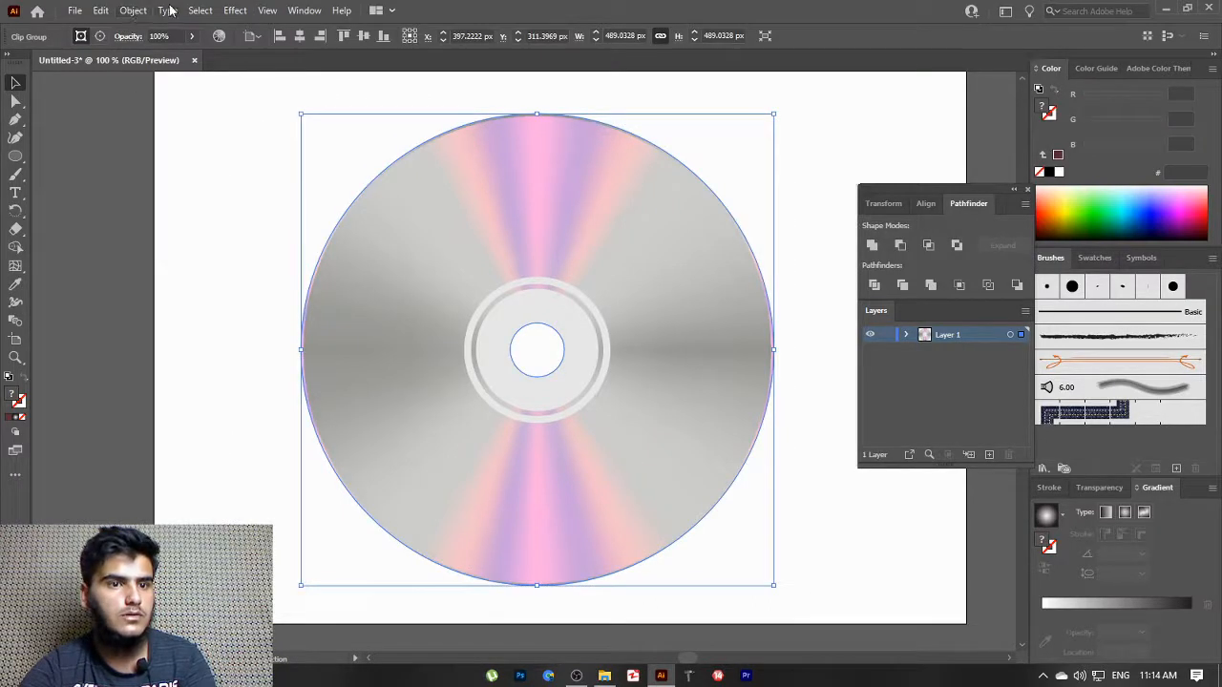
click(235, 11)
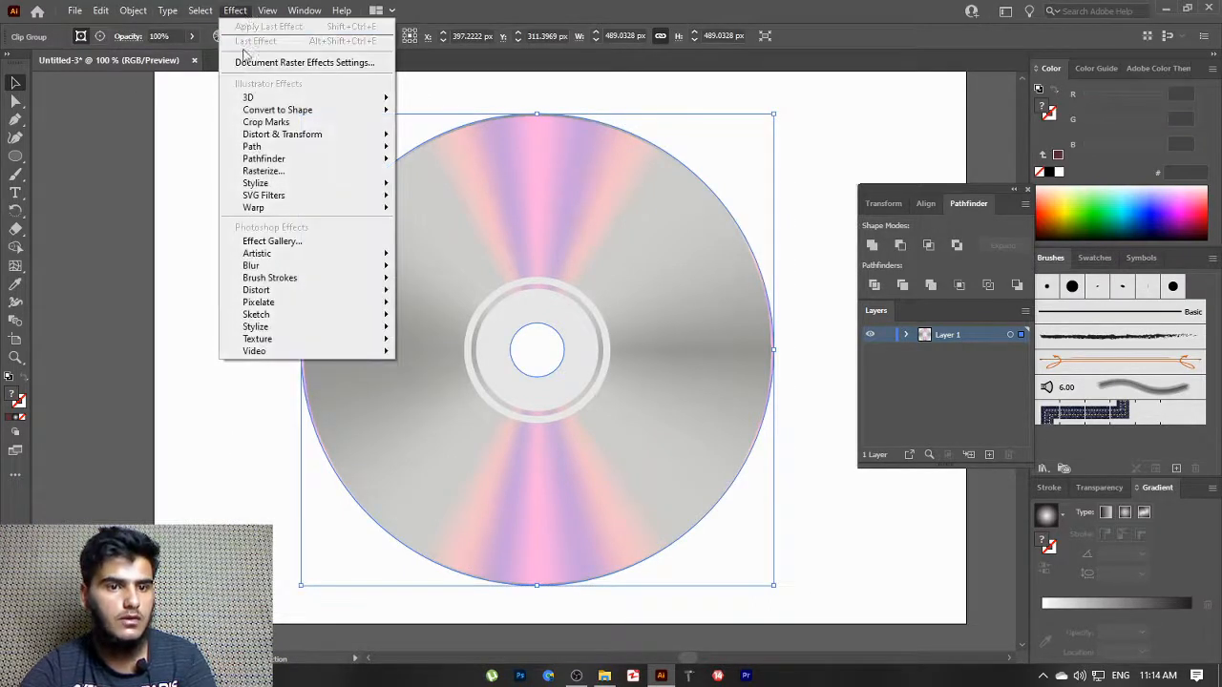
mouse_move(258, 184)
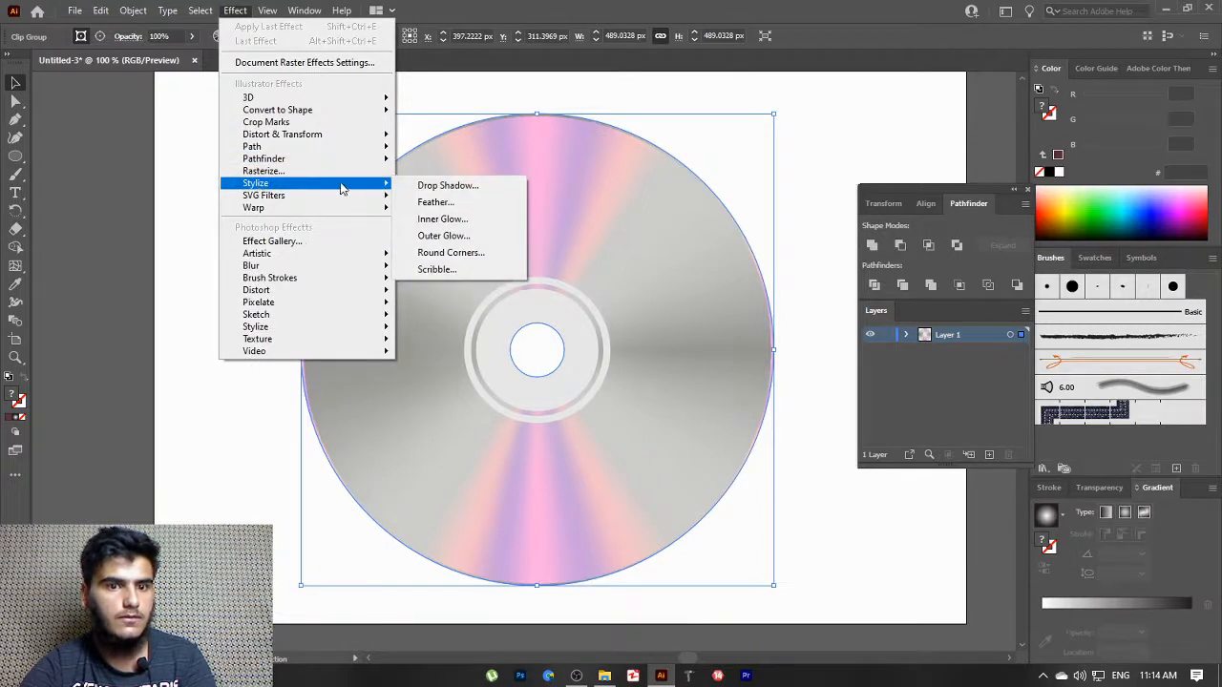
click(434, 186)
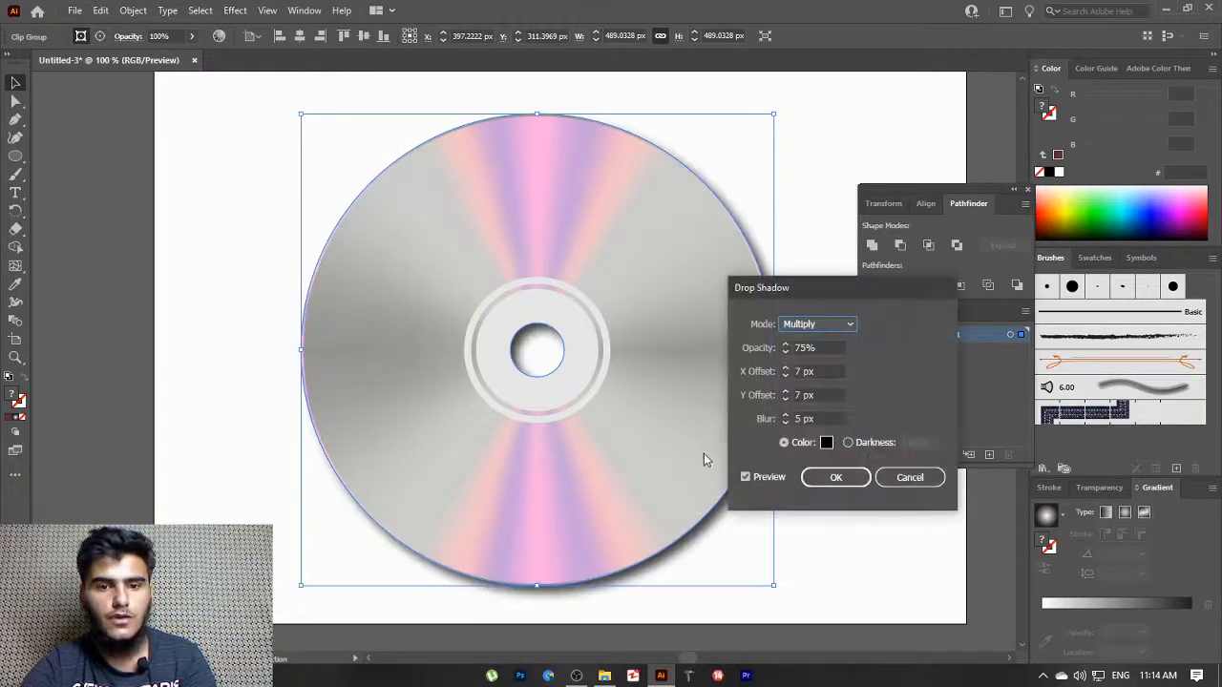
click(848, 326)
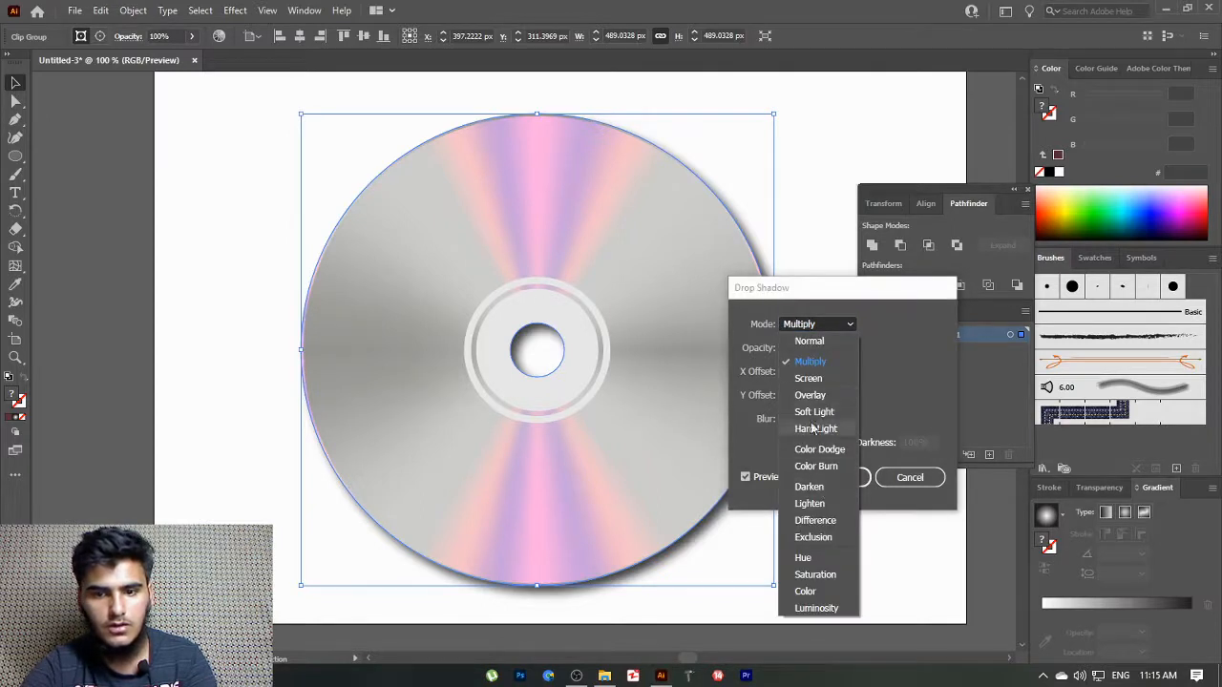
click(808, 364)
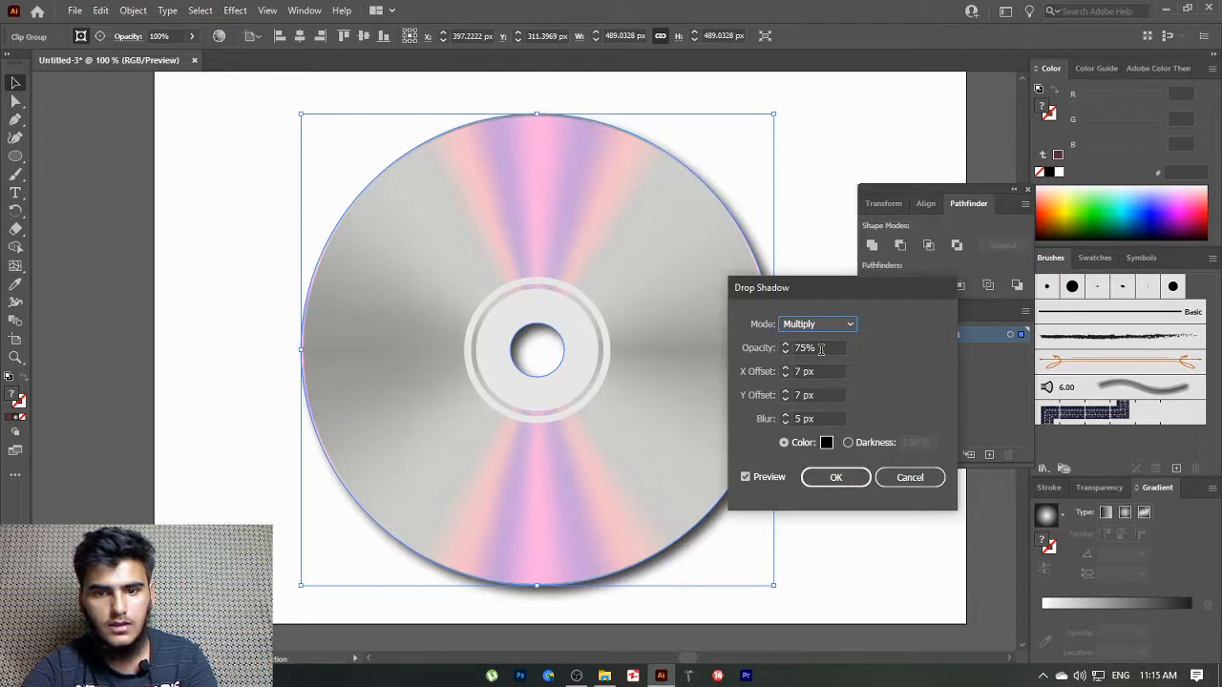
click(820, 350)
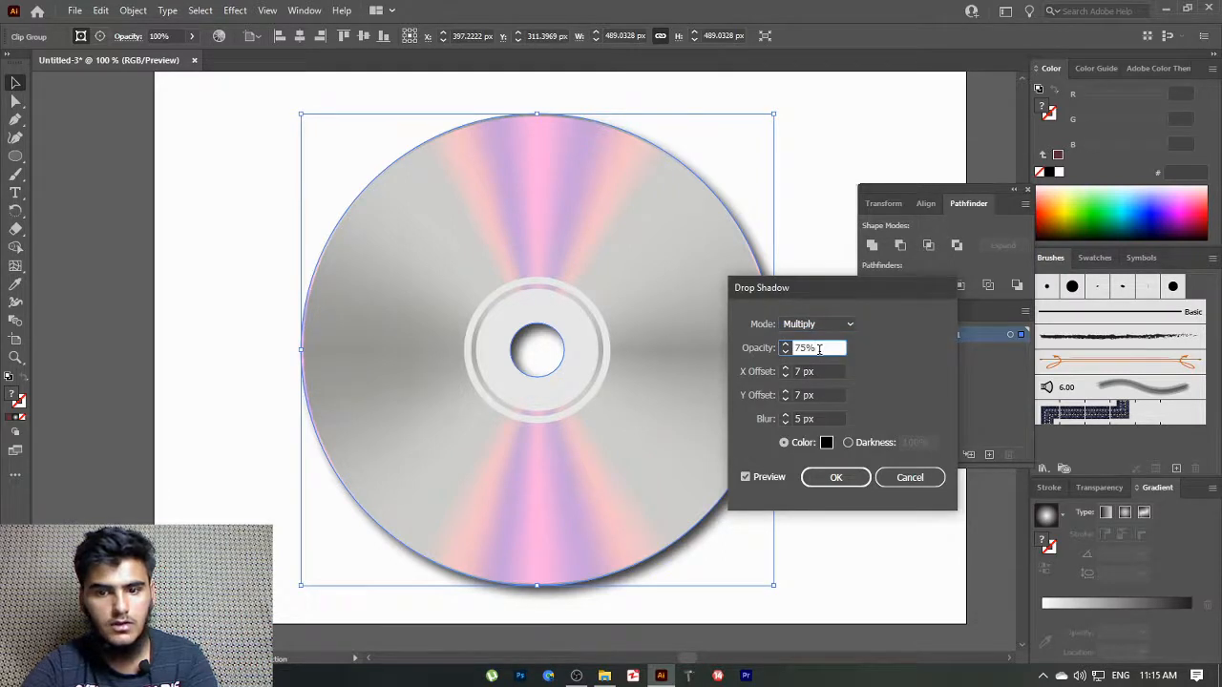
text(75)
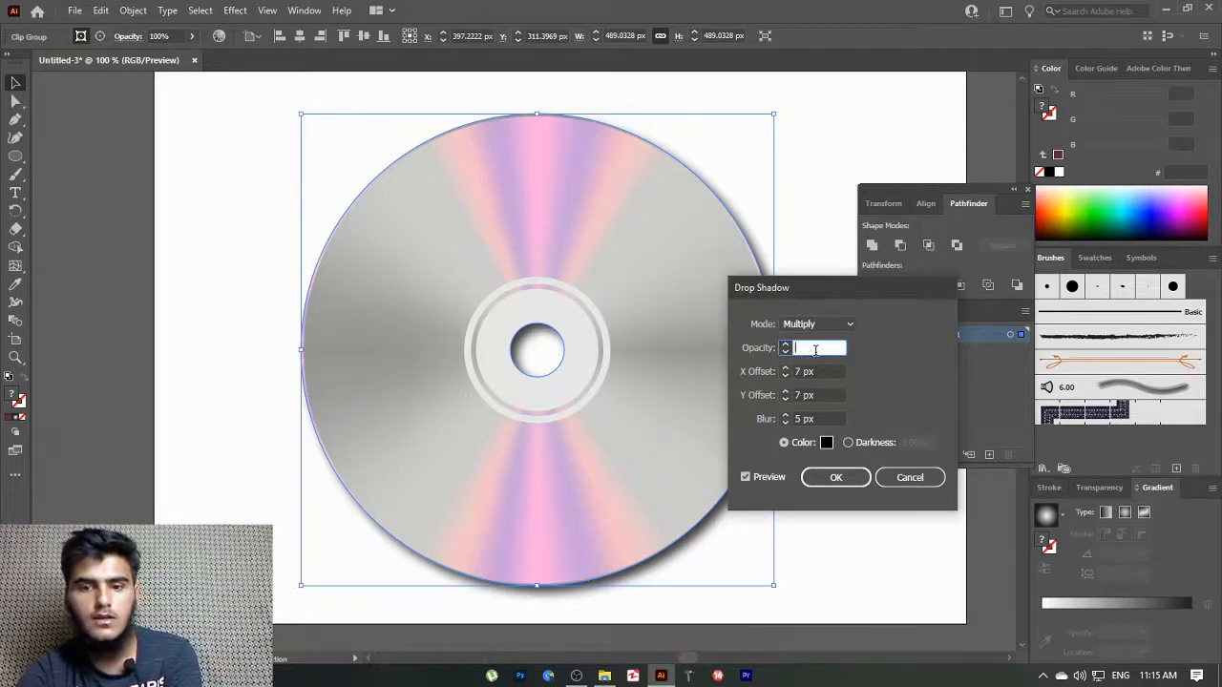
text(40)
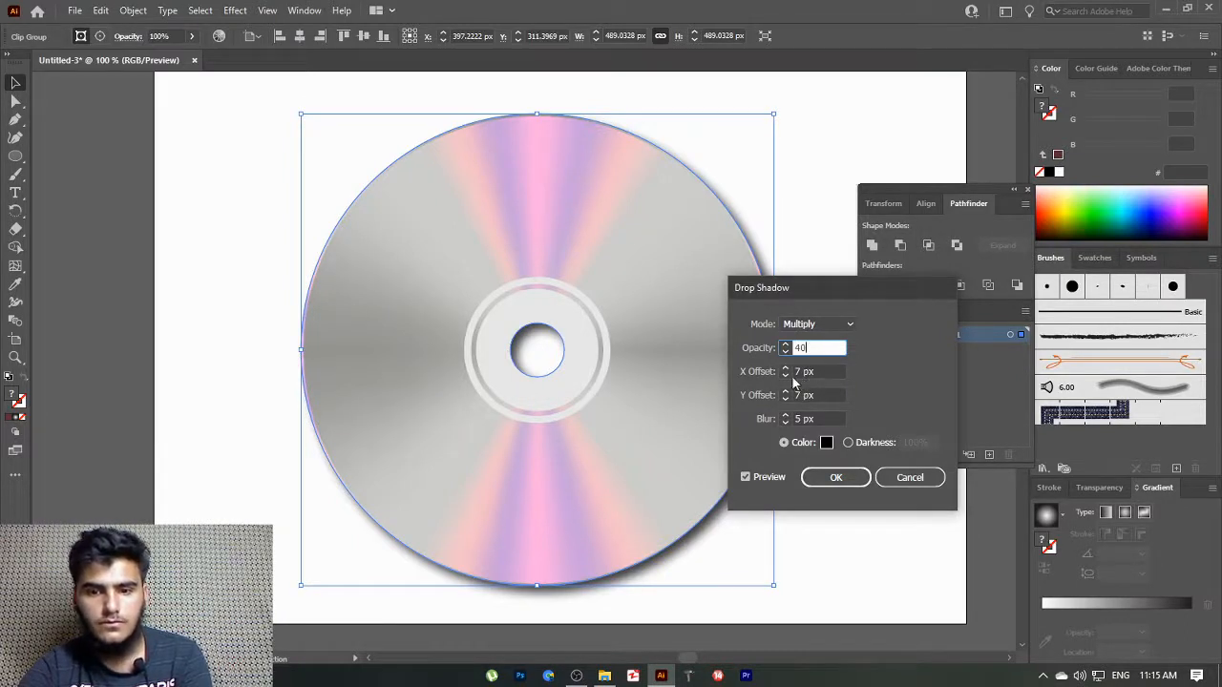
Set the drop shadow's X offset to 0 px
click(813, 372)
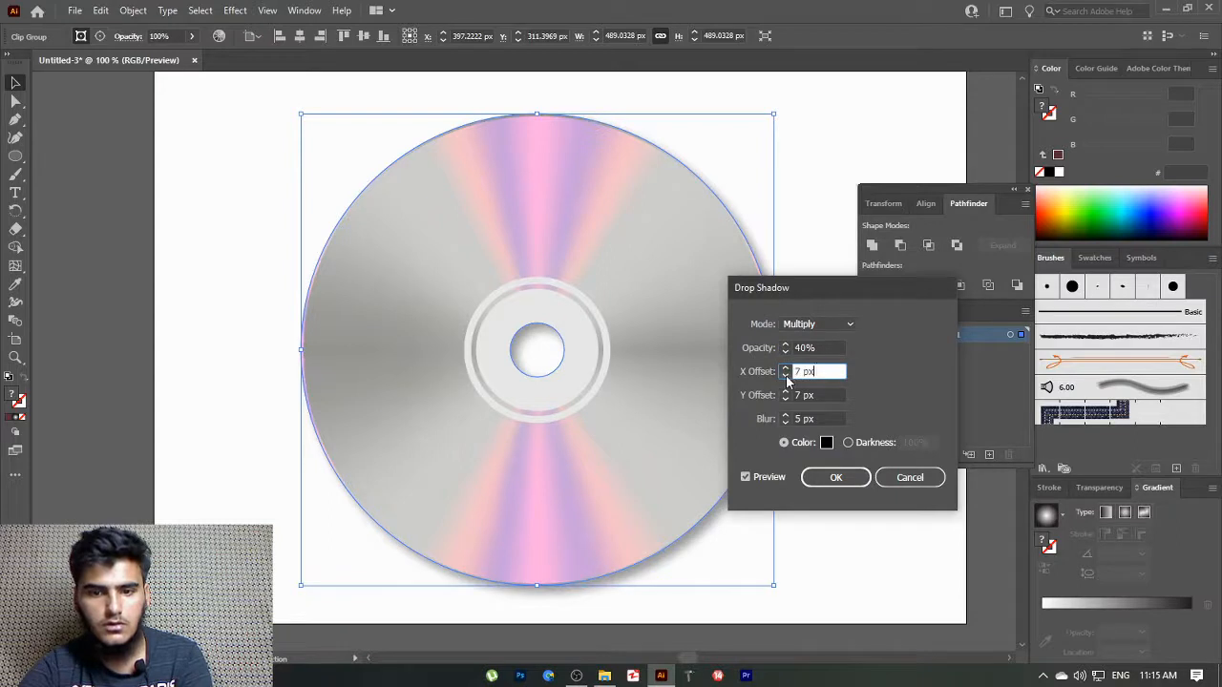
click(784, 375)
click(784, 375)
click(785, 375)
click(784, 375)
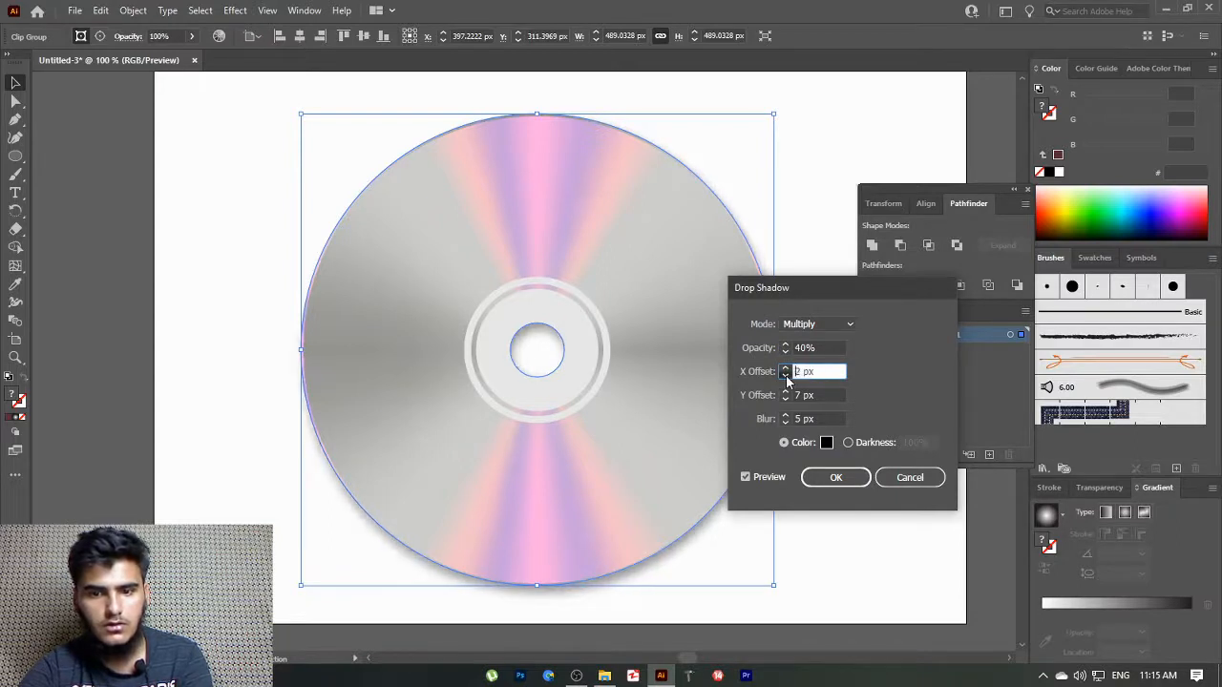
click(784, 375)
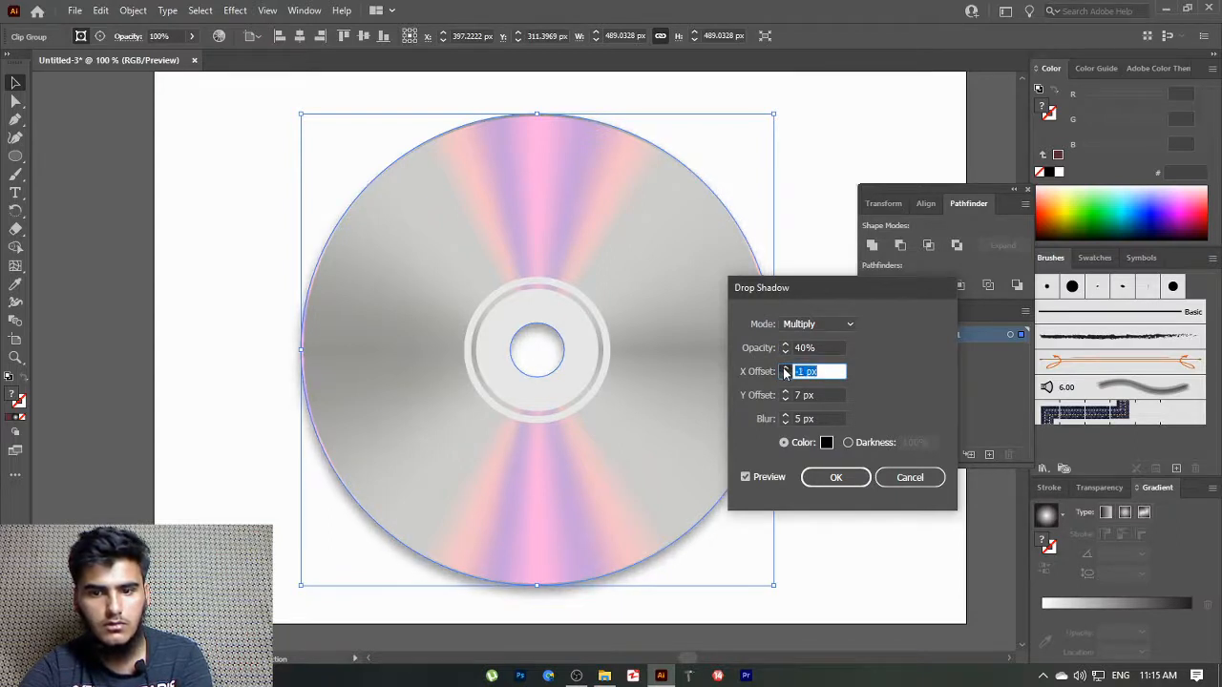
click(785, 375)
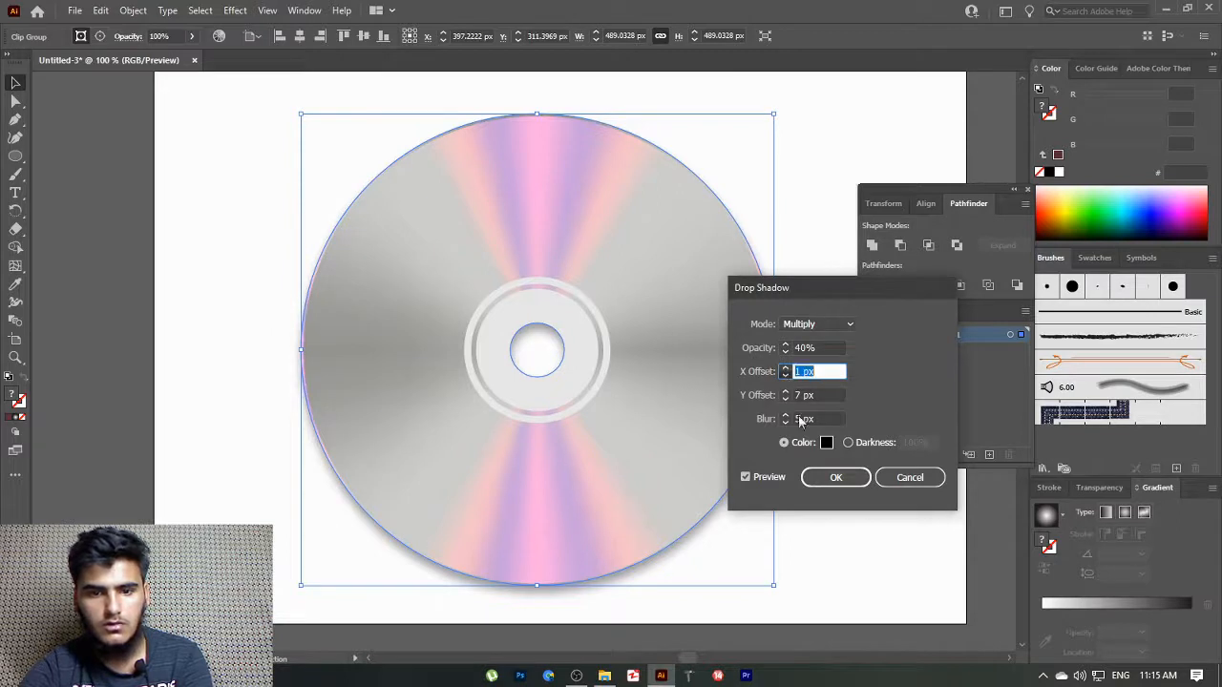
Set the drop shadow's Y offset to 15 px
click(784, 393)
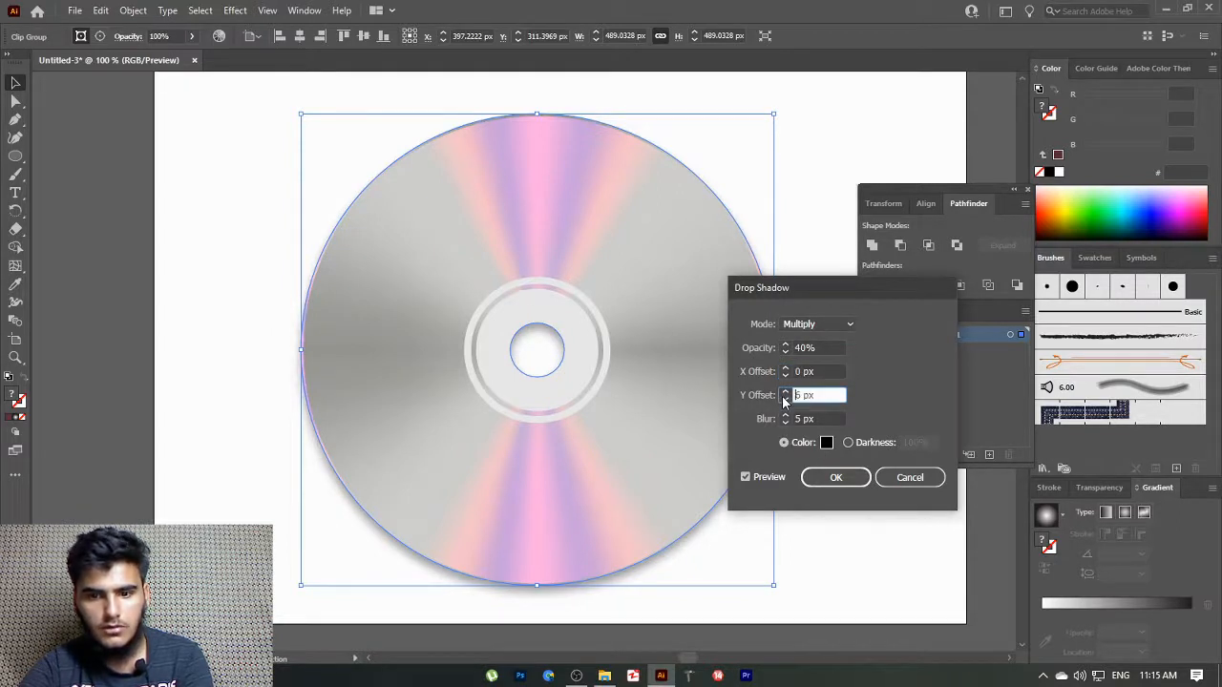
click(785, 392)
click(784, 392)
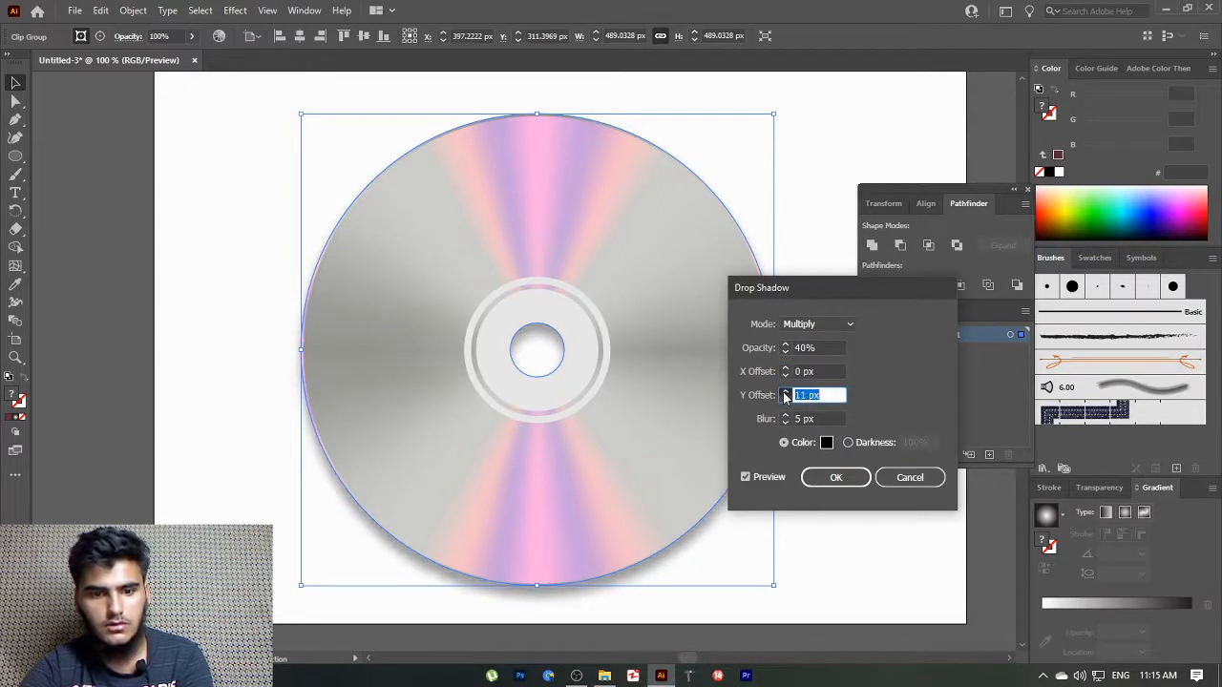
click(785, 393)
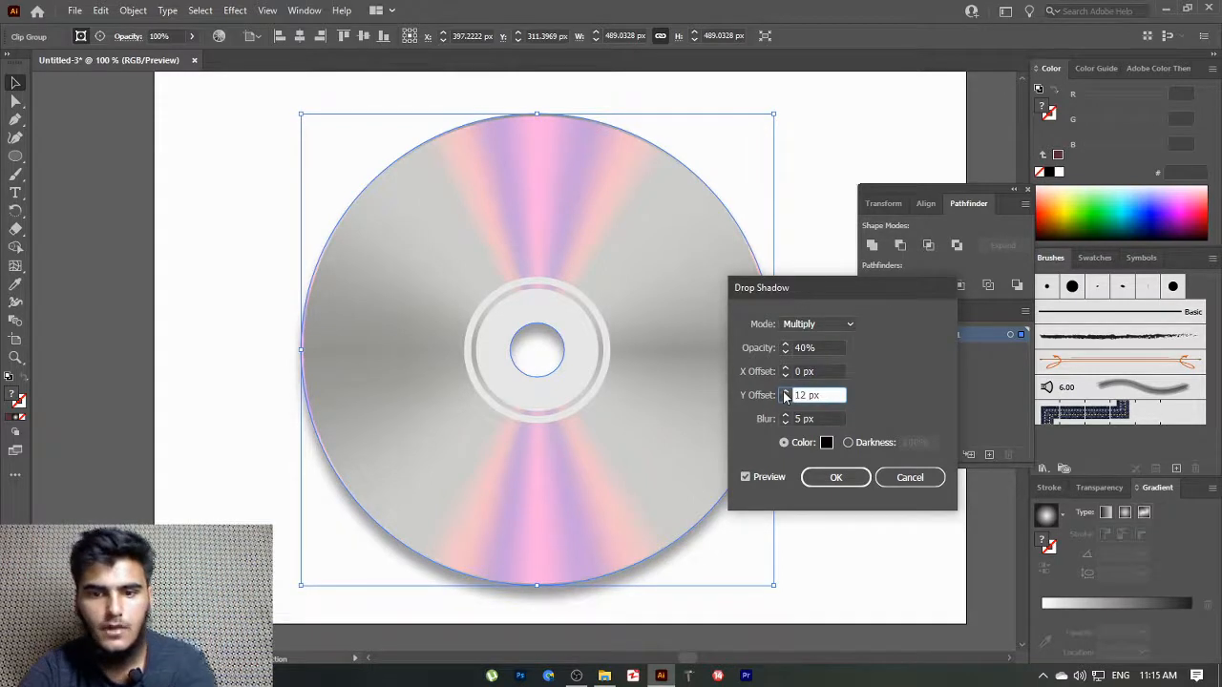
click(785, 392)
click(784, 392)
click(784, 392)
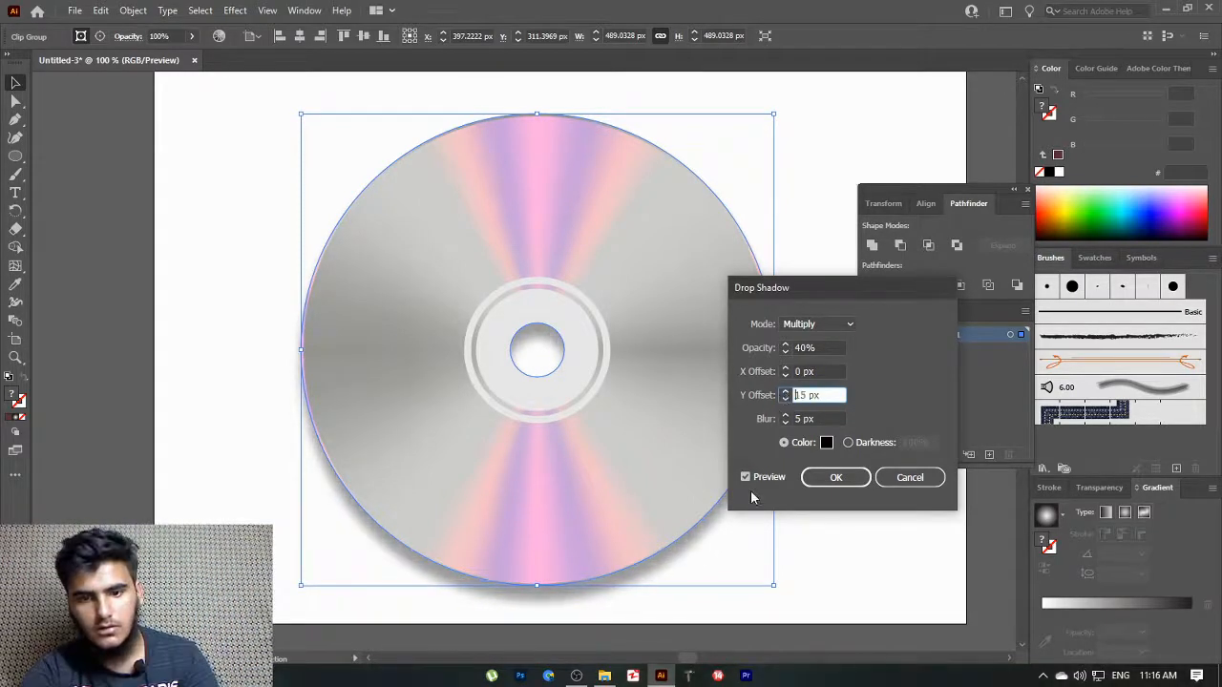
Compare the shadow's Color and Darkness options, and try a bright red shadow colour
click(853, 444)
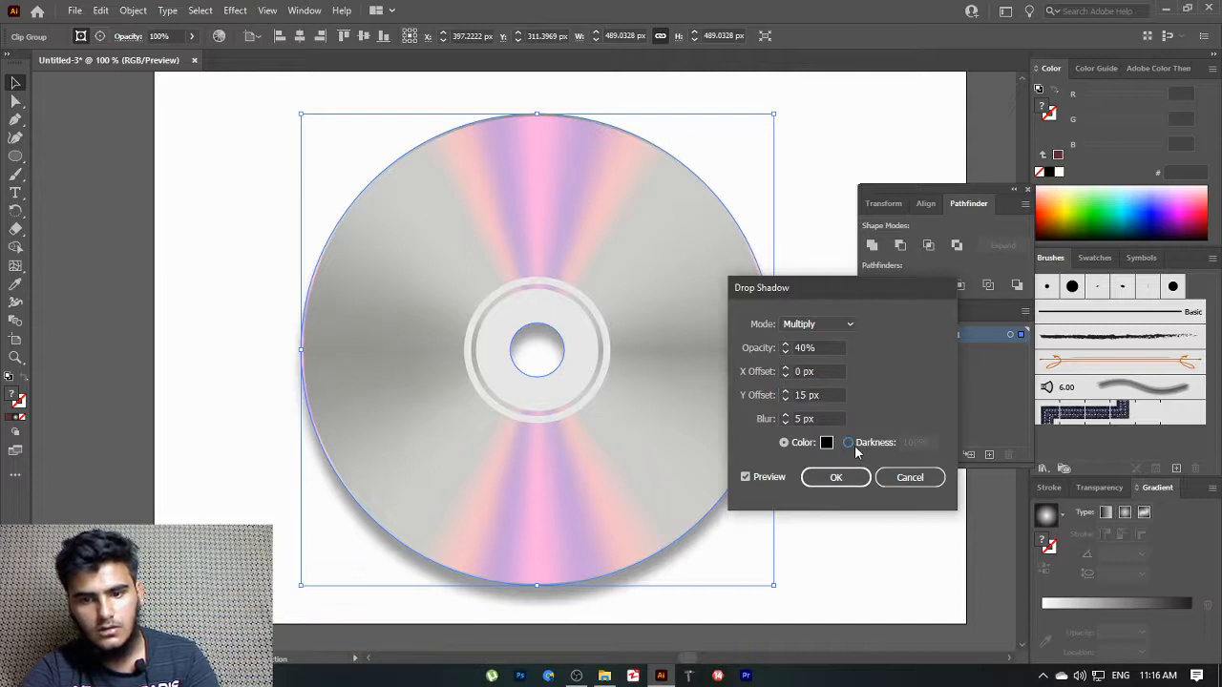
click(788, 445)
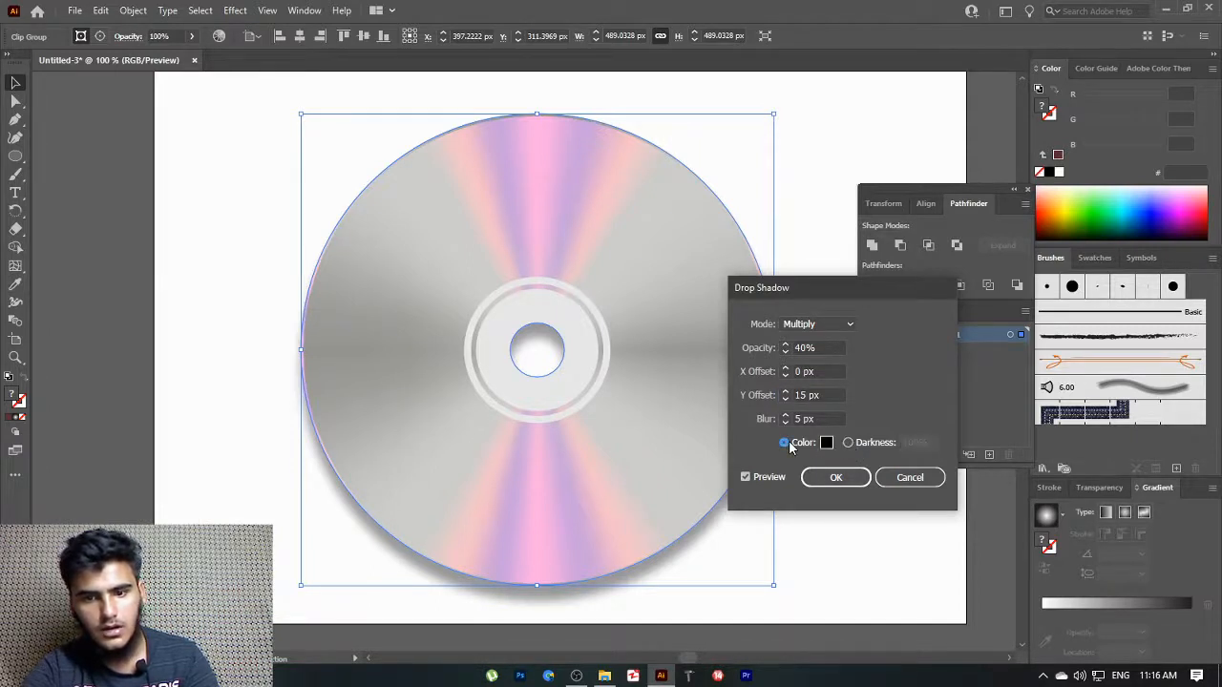
click(848, 443)
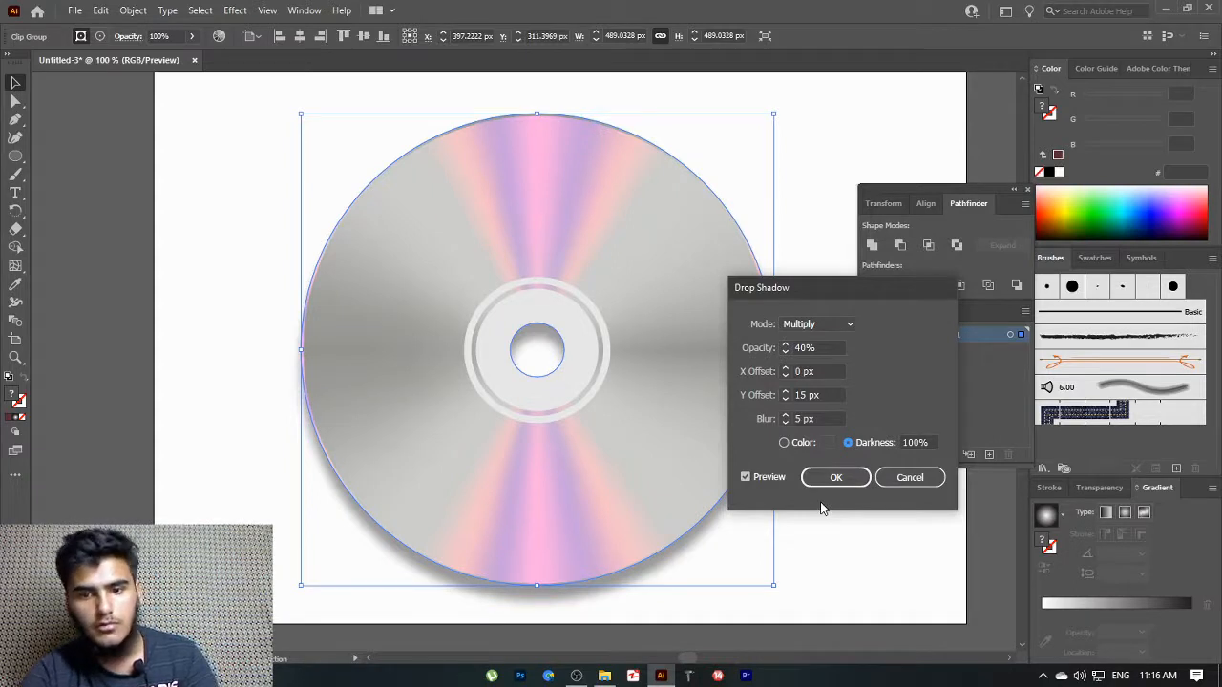
click(790, 442)
click(827, 444)
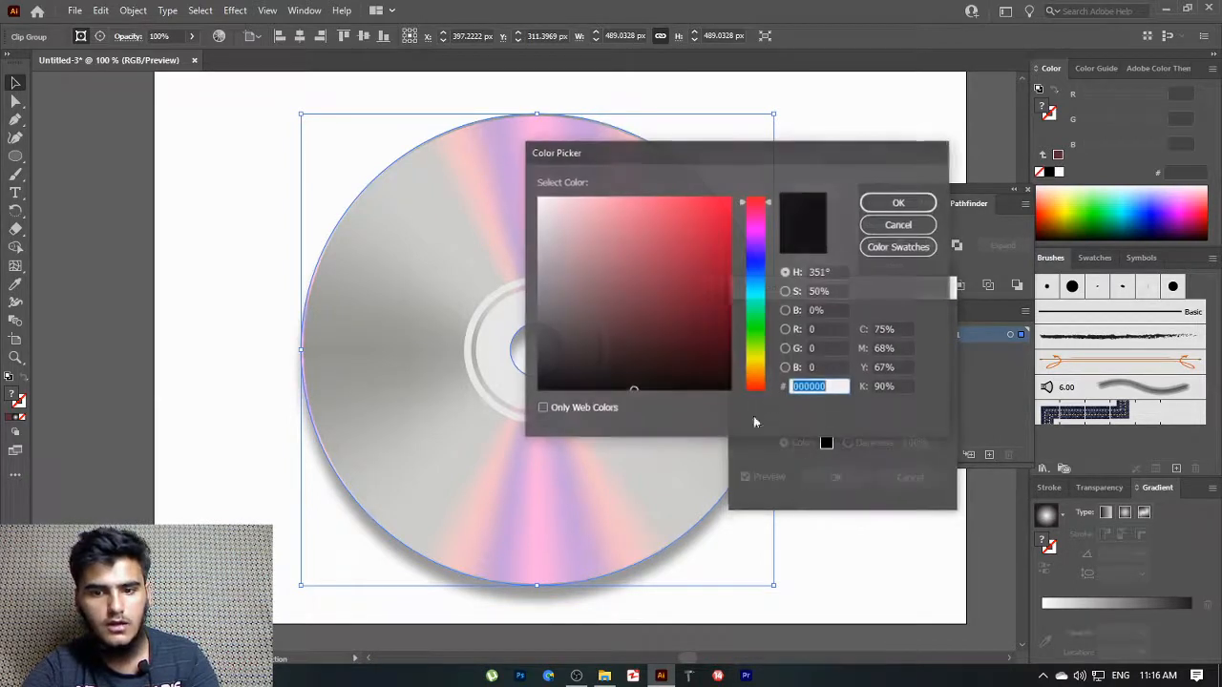
click(720, 250)
click(722, 233)
click(888, 205)
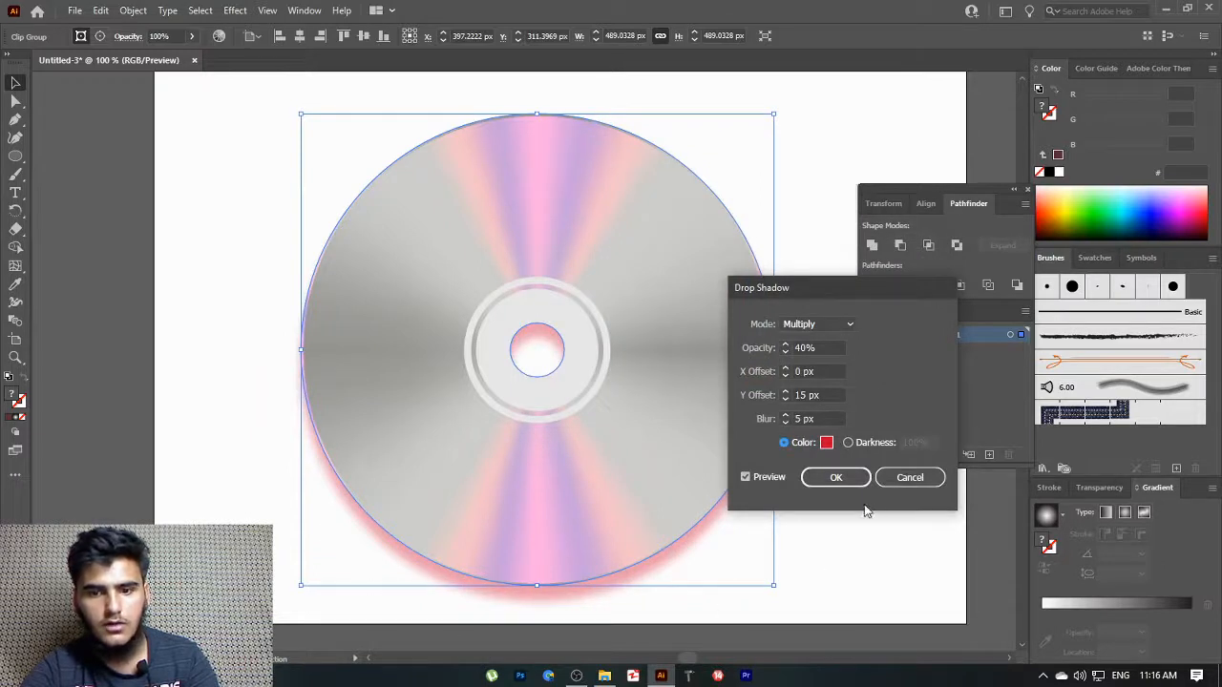
Switch the shadow to Darkness at 100%, apply the effect and deselect the CD
click(874, 443)
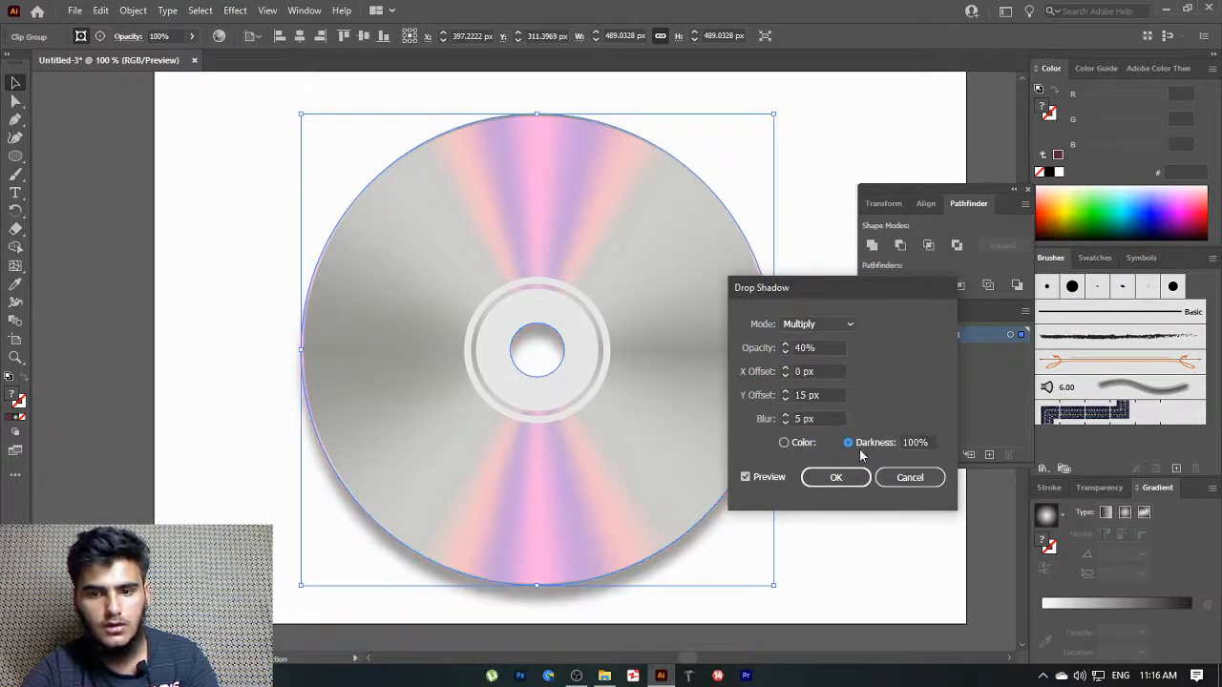
click(836, 478)
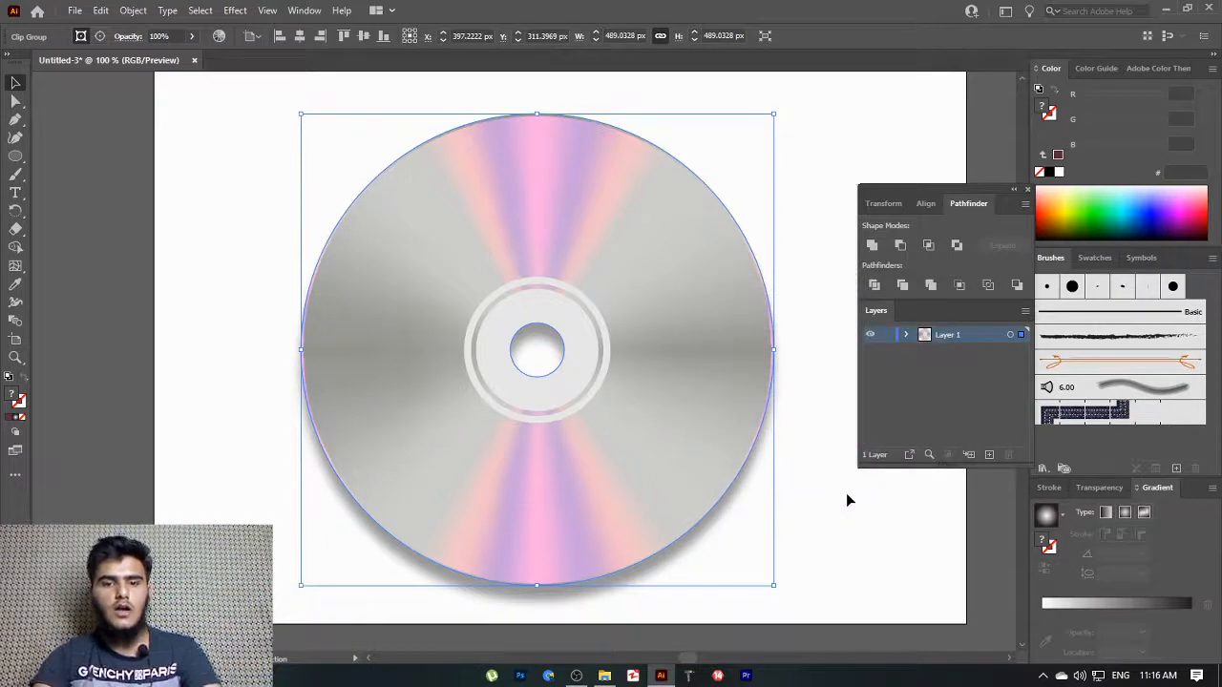
click(844, 491)
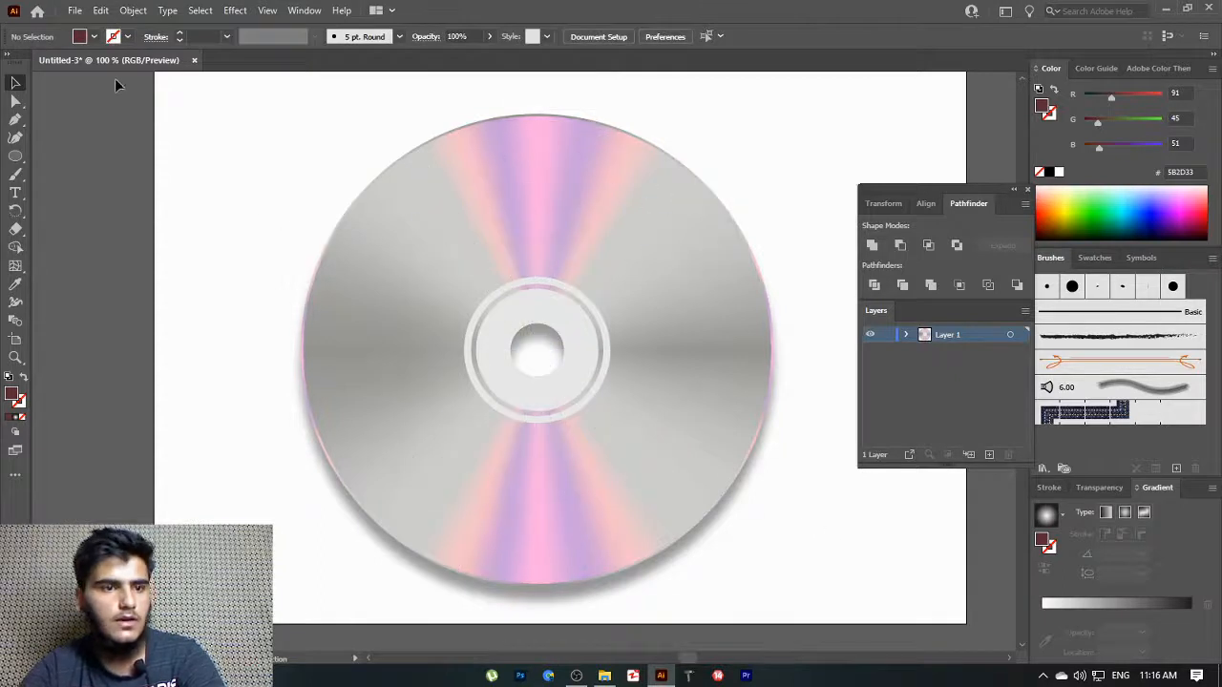
Export the CD artwork to Local Disk (F:) in PNG format as Untitled-3.png
click(80, 13)
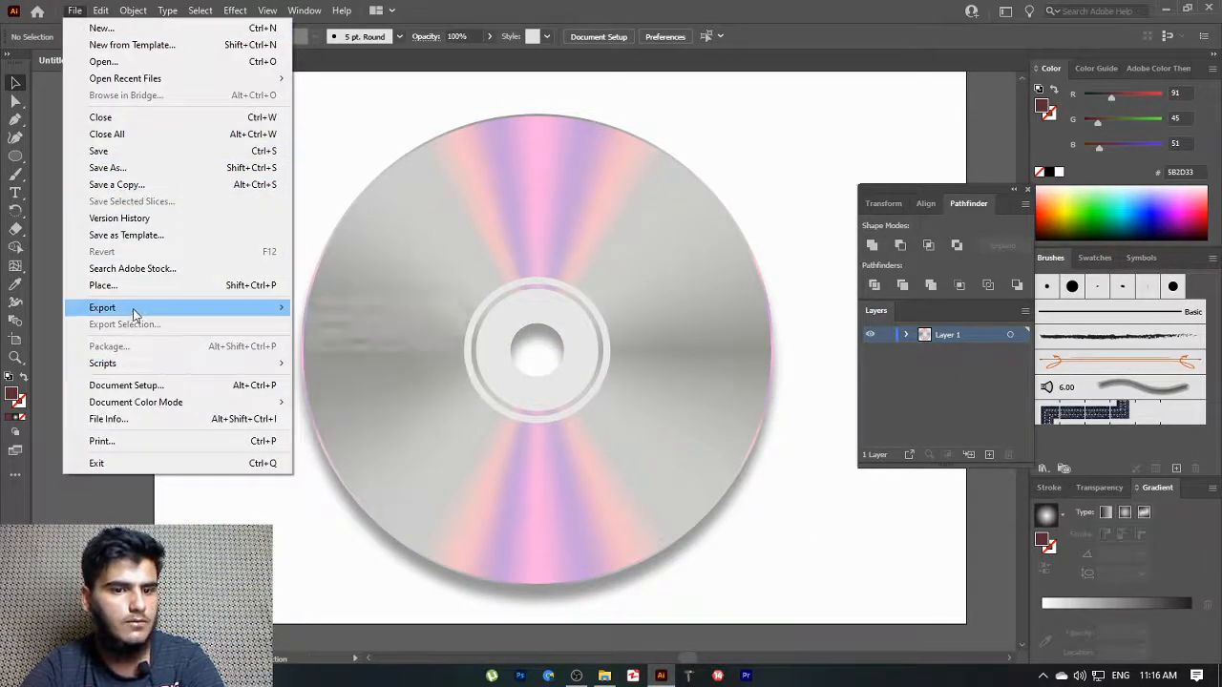
mouse_move(259, 308)
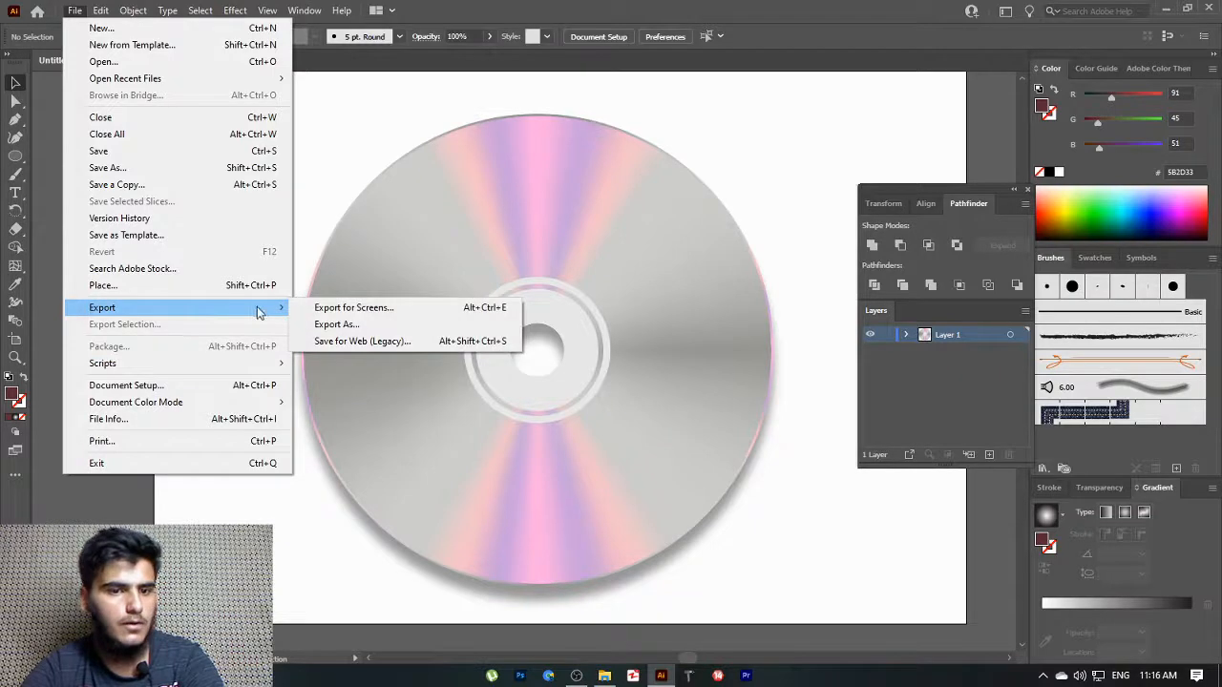
click(356, 323)
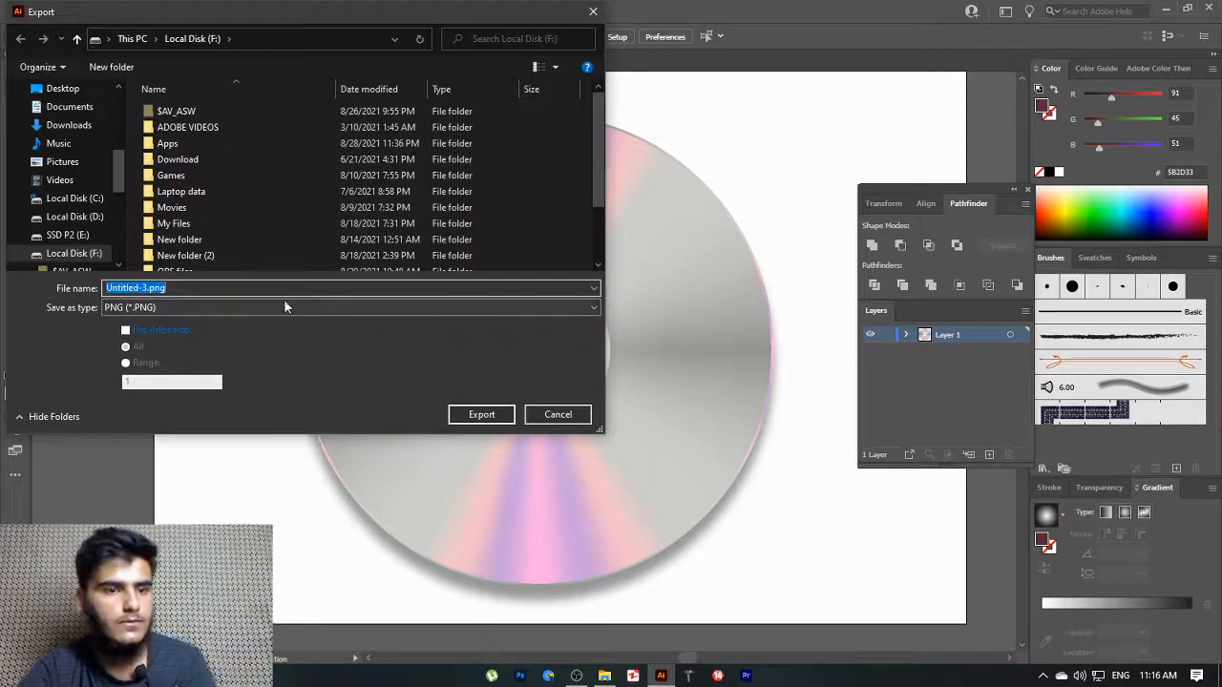
click(239, 310)
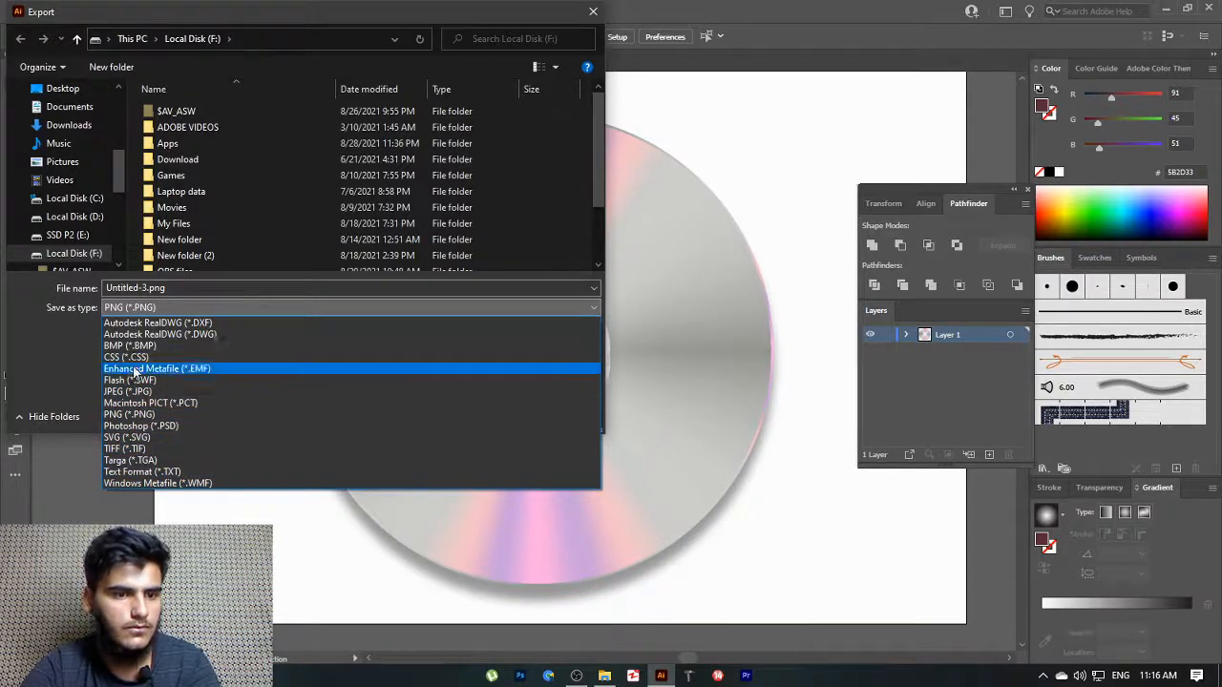
click(147, 414)
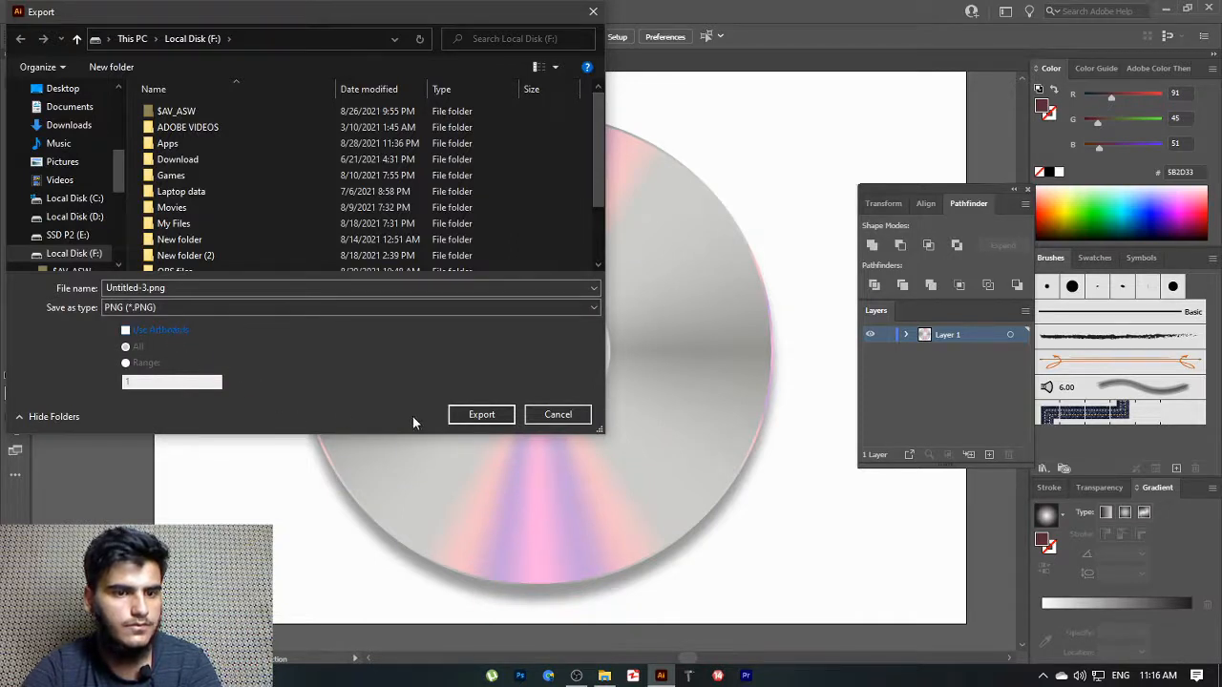
click(481, 417)
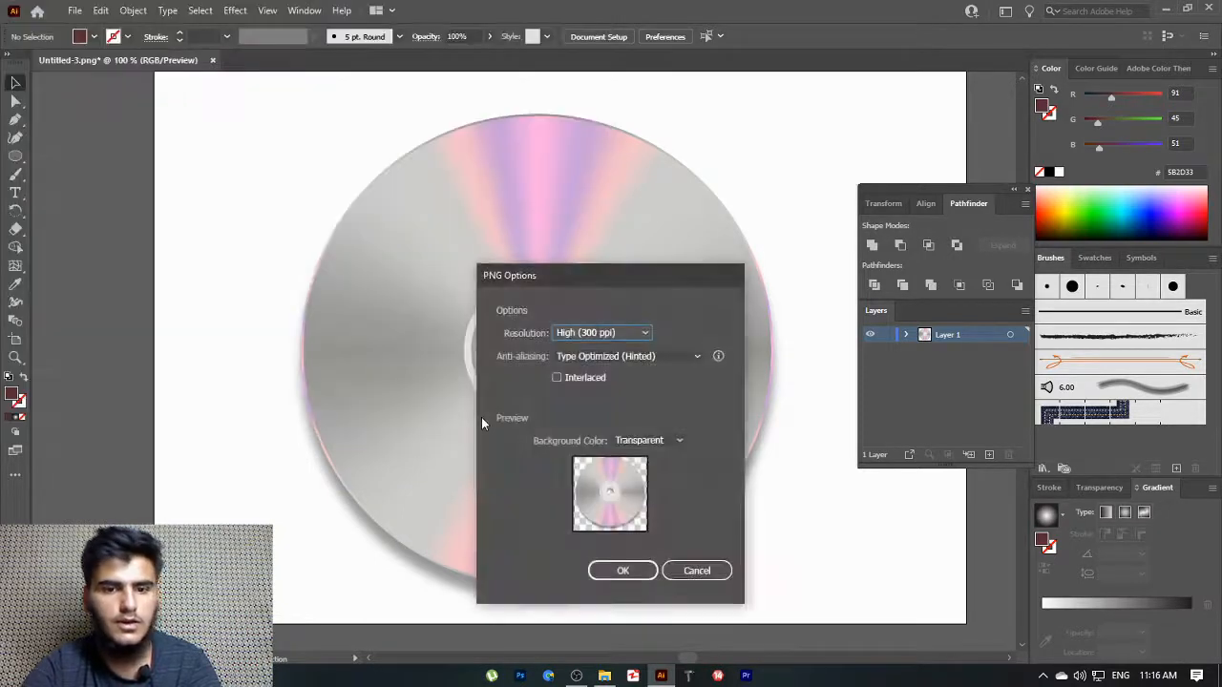
Export the PNG at High (300 ppi) with Type Optimized (Hinted) anti-aliasing, Interlaced enabled and a Transparent background
click(632, 332)
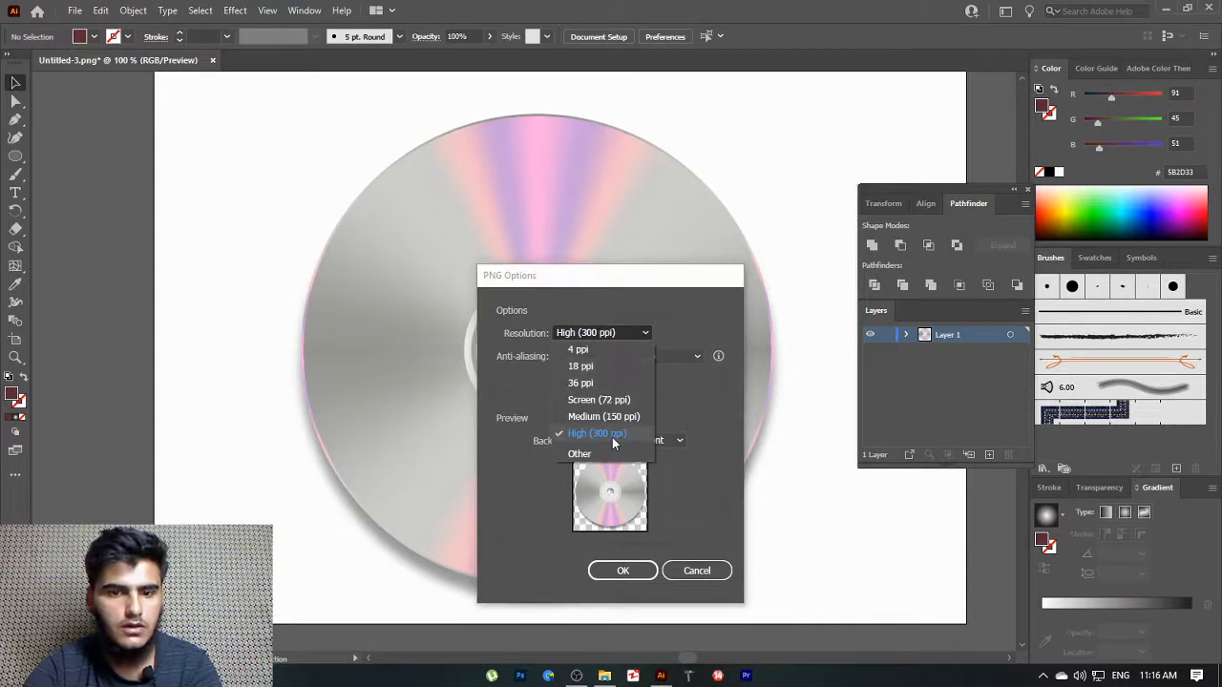
click(612, 439)
click(676, 440)
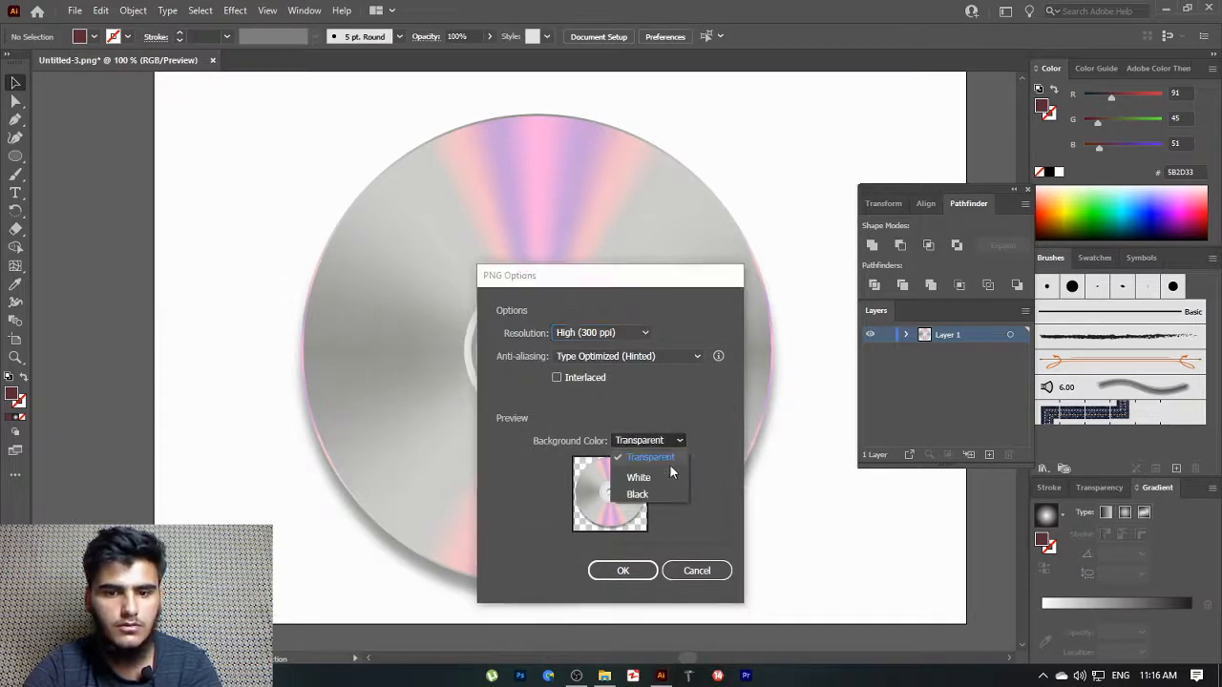
click(666, 455)
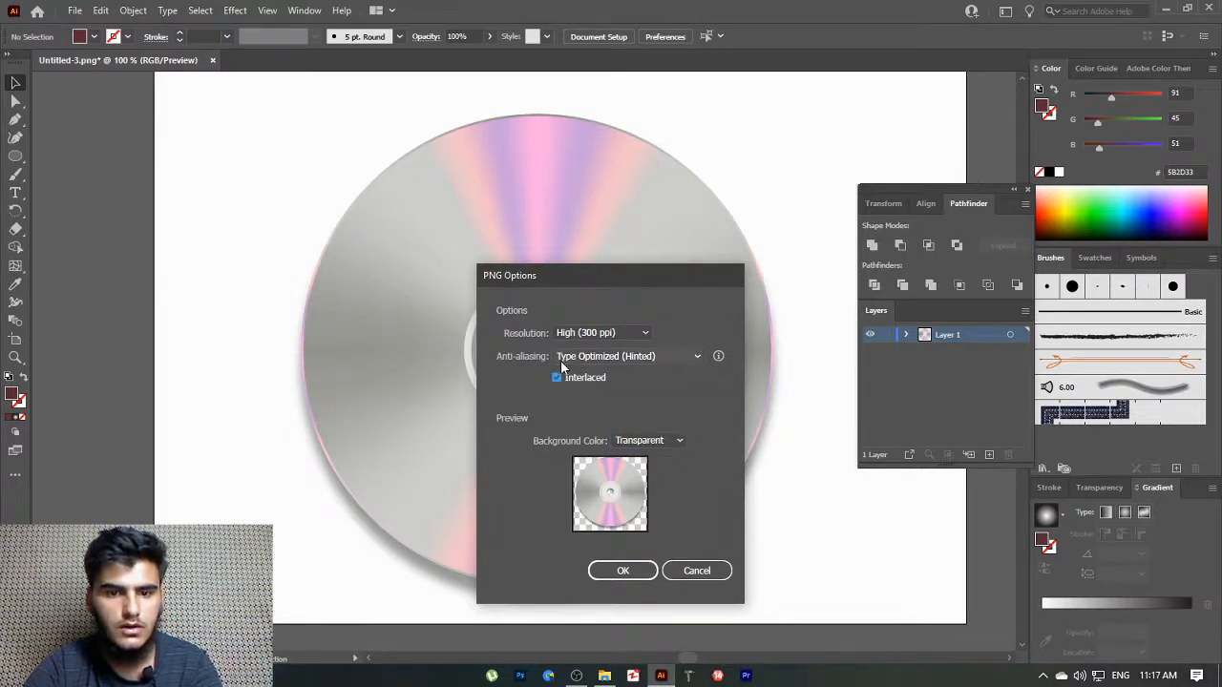
click(630, 361)
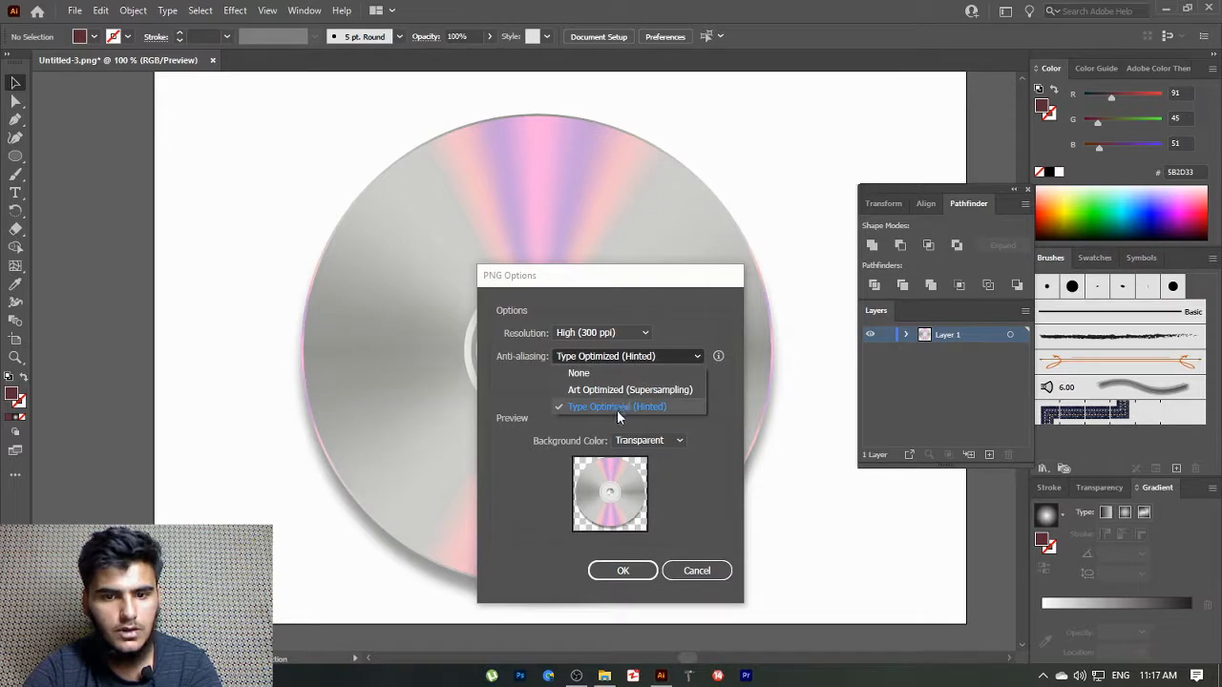
click(694, 506)
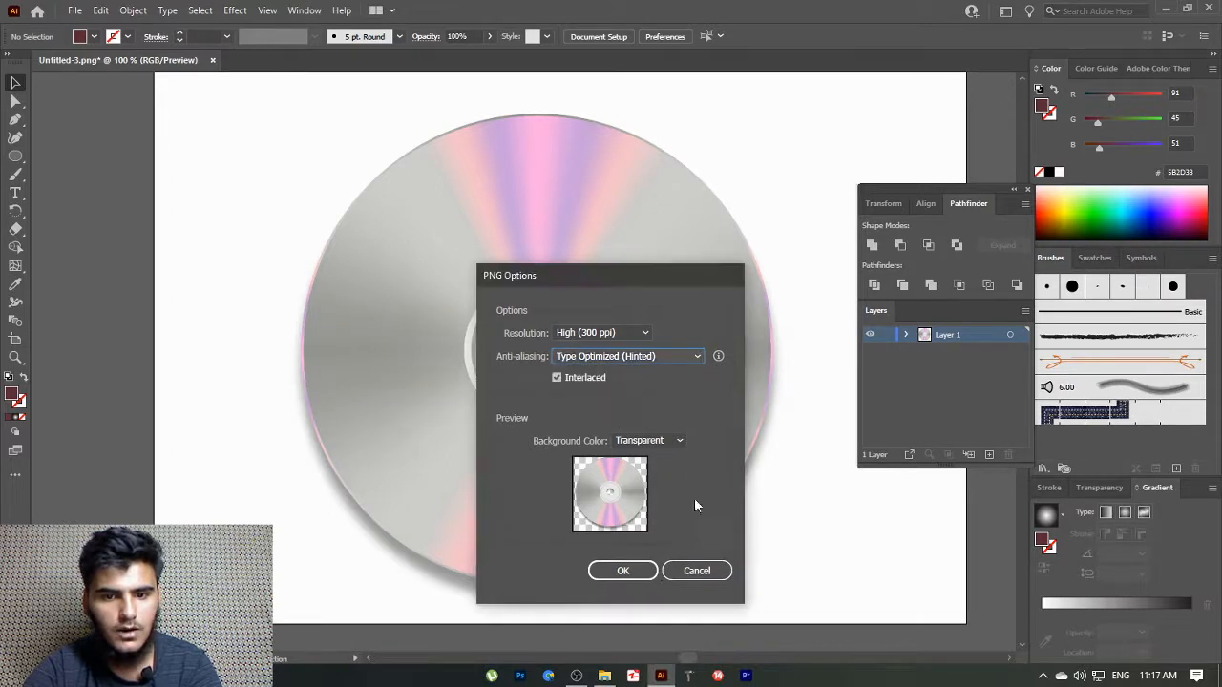
click(641, 569)
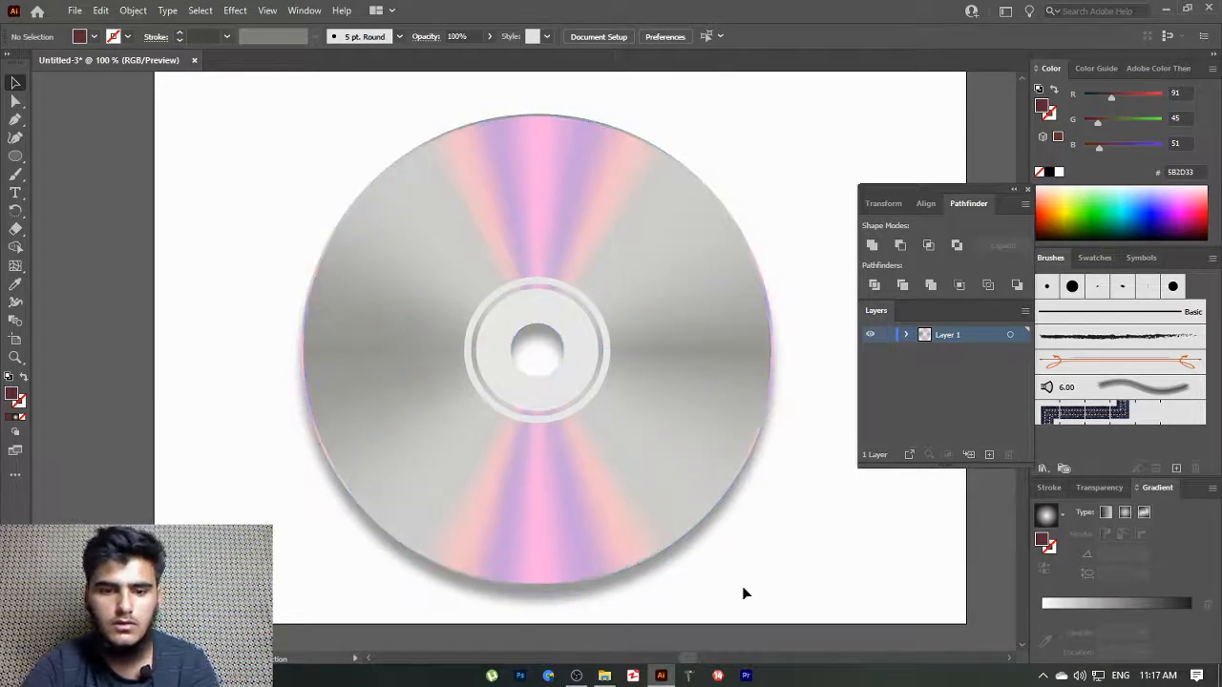
Switch to File Explorer, go to Local Disk (F:) and select the exported Untitled-3.png
mouse_move(604, 678)
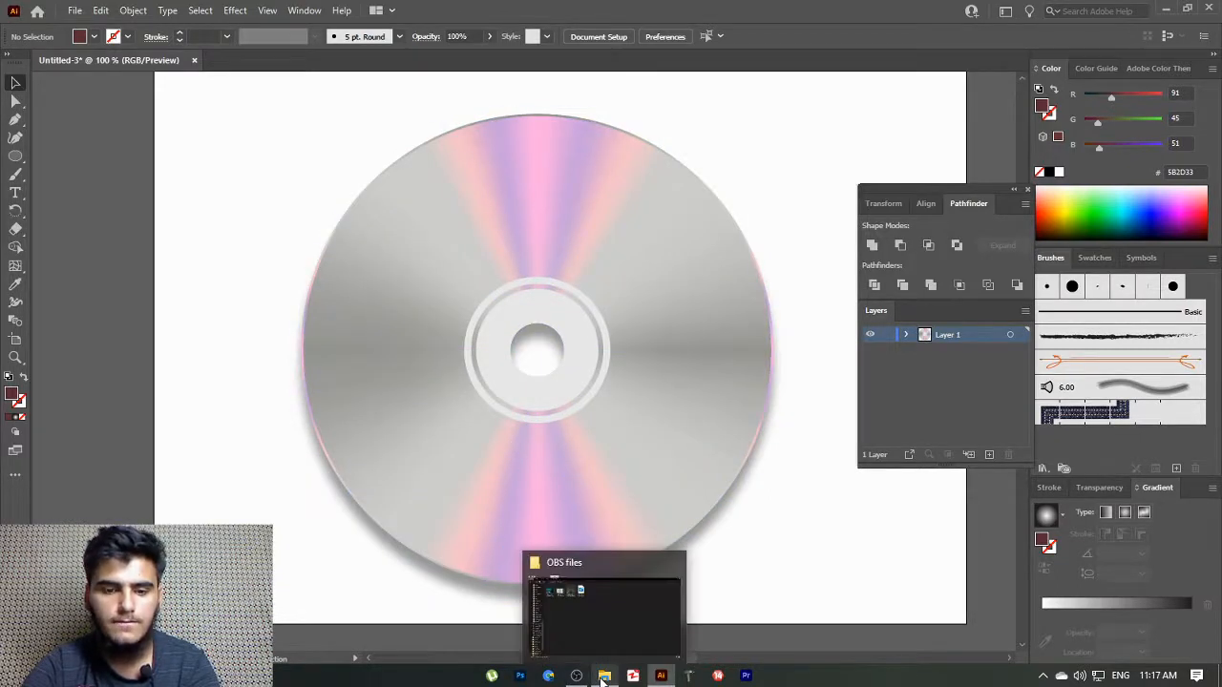
click(604, 677)
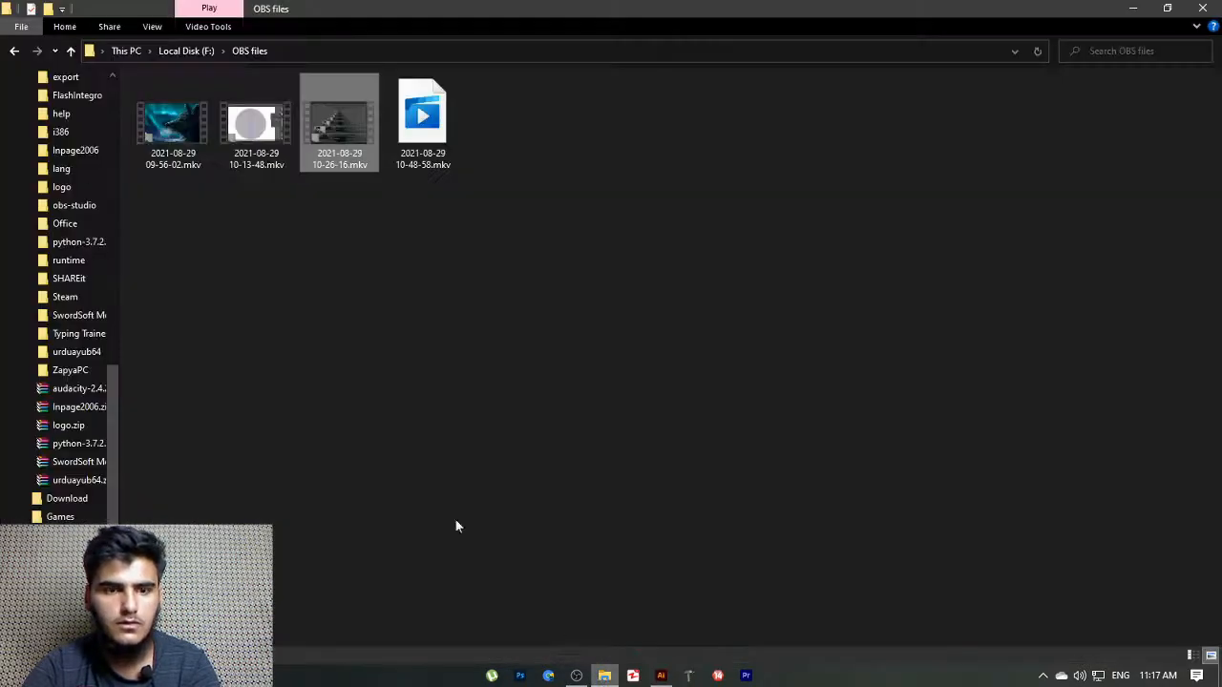
click(146, 45)
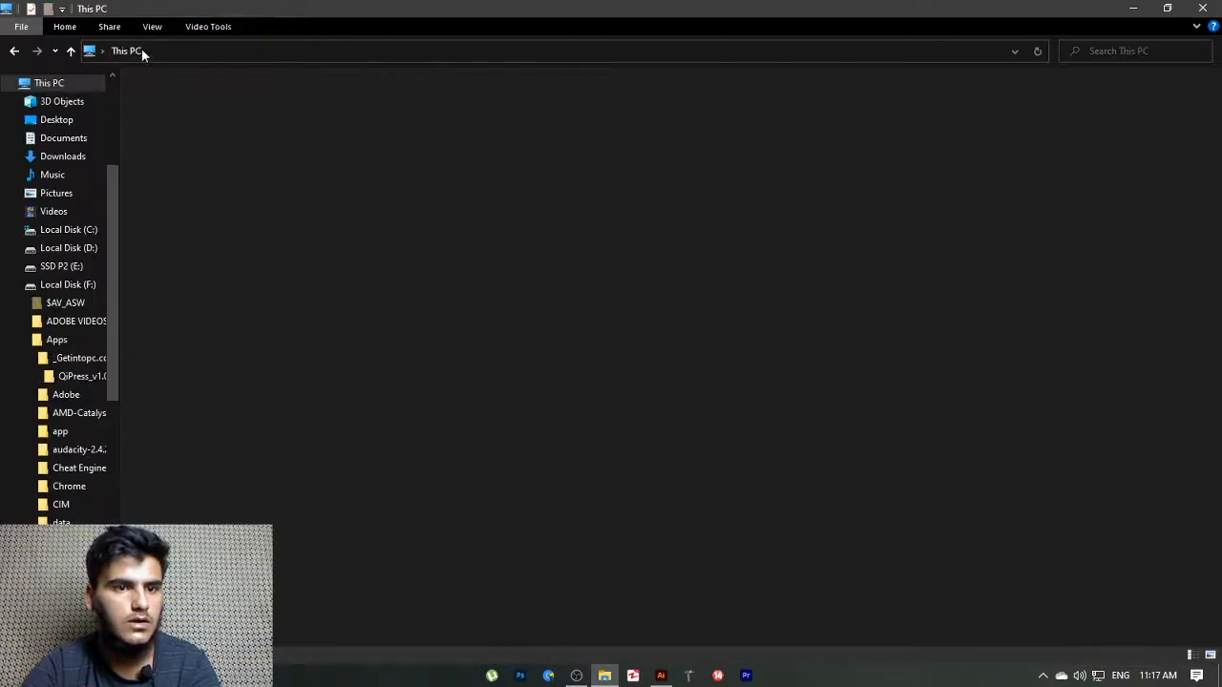
key(Return)
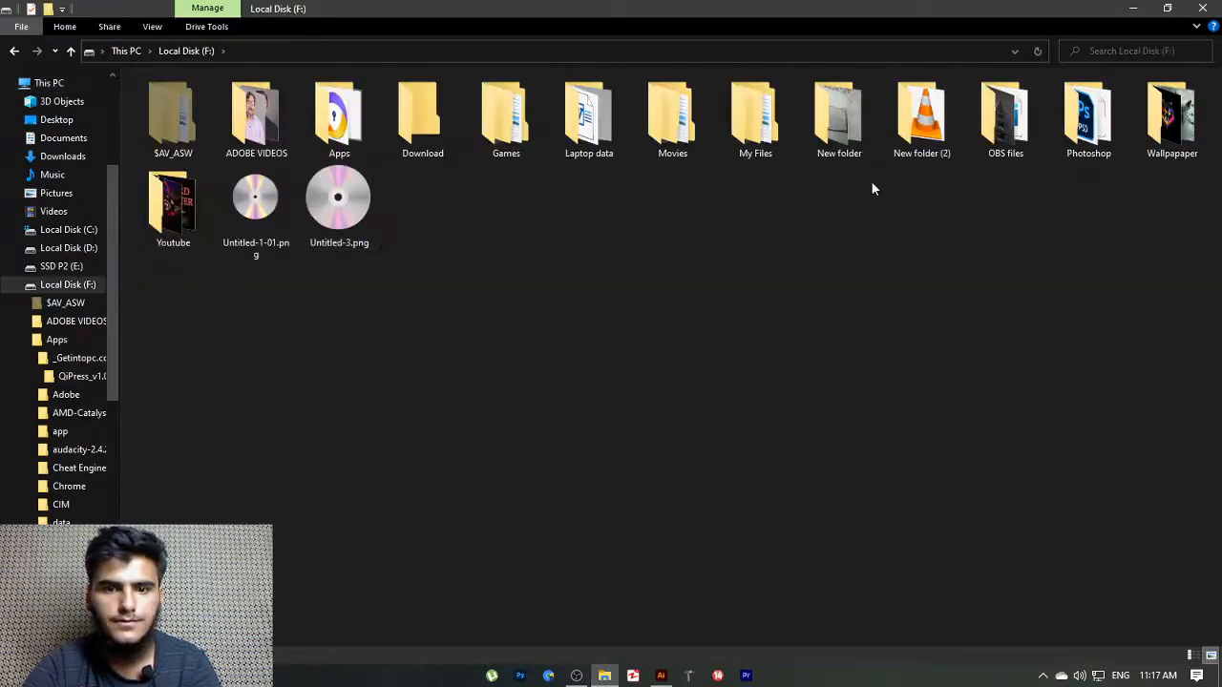
drag(339, 215, 336, 315)
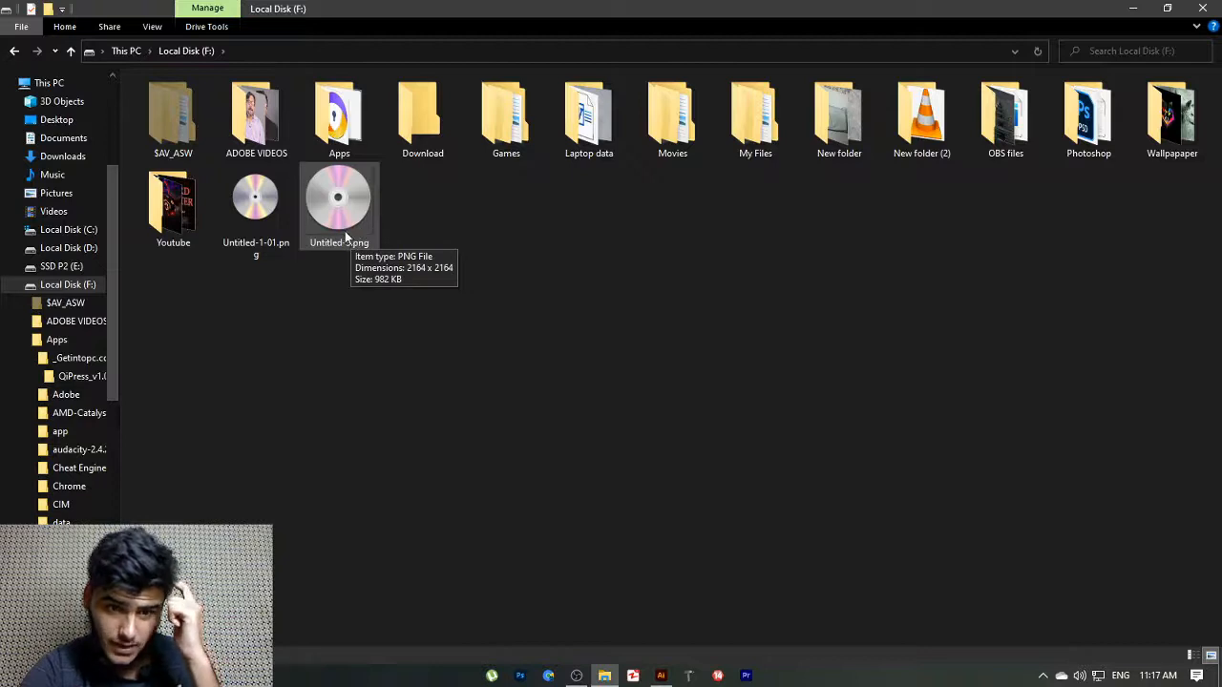
click(274, 214)
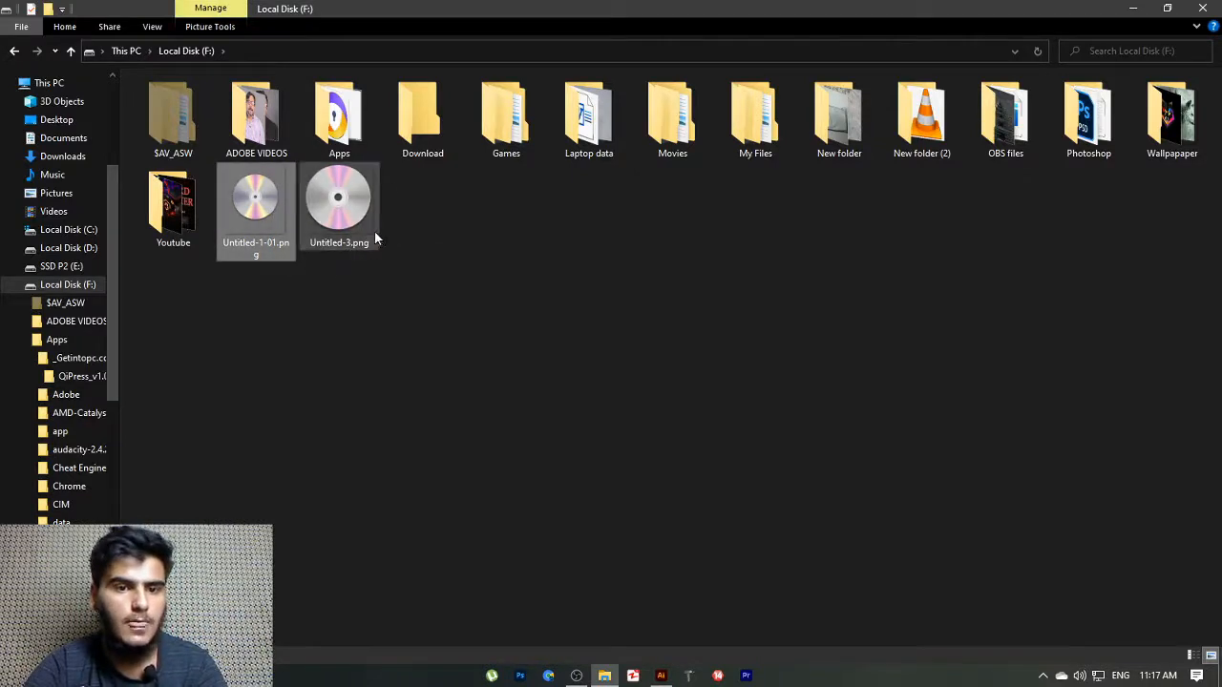
click(373, 229)
Rename the exported Untitled-3.png file as now.png
right_click(321, 210)
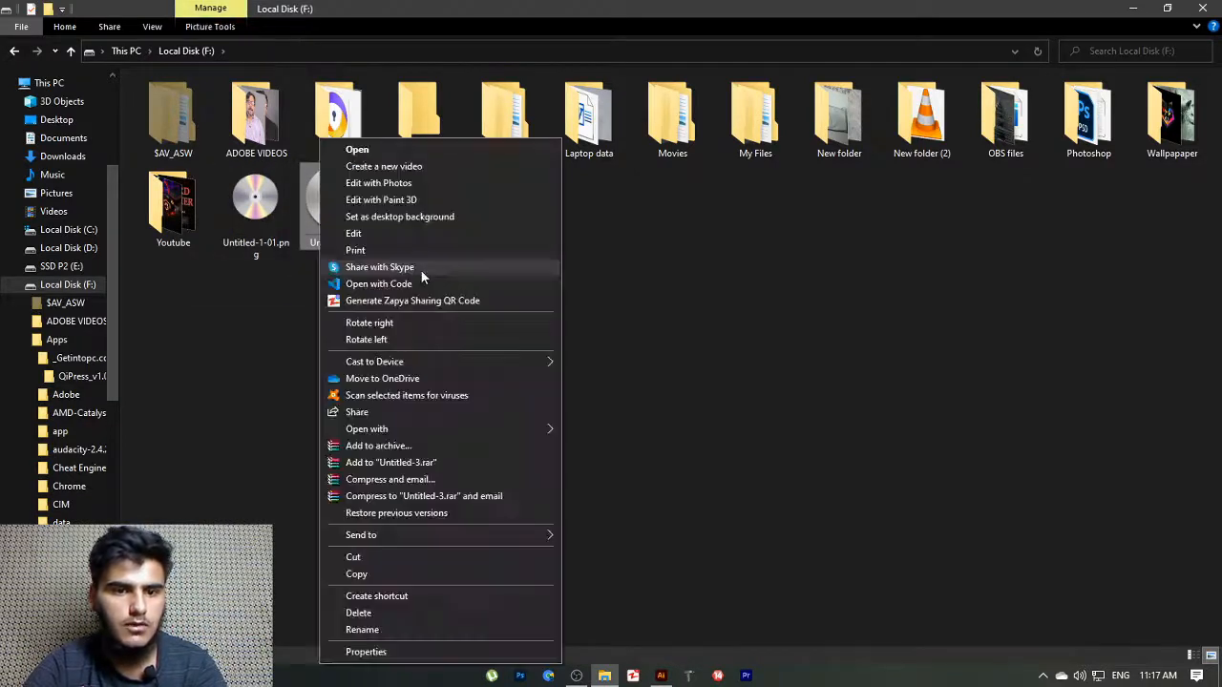
click(391, 630)
key(BackSpace)
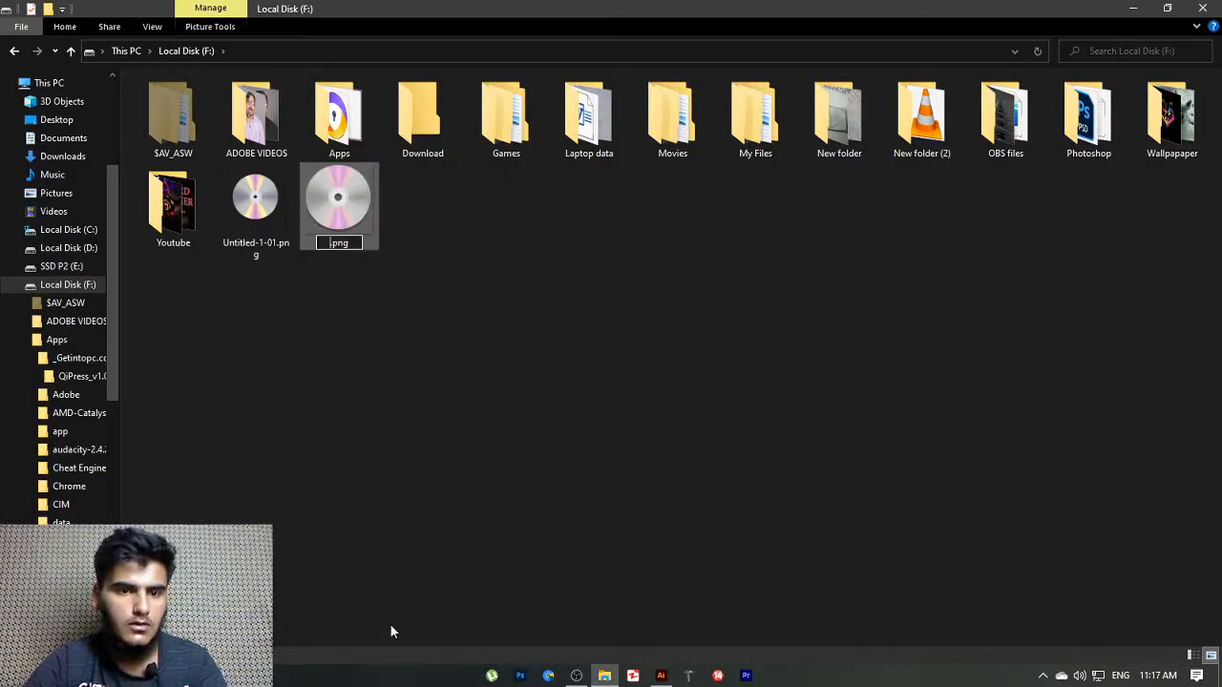
text(now)
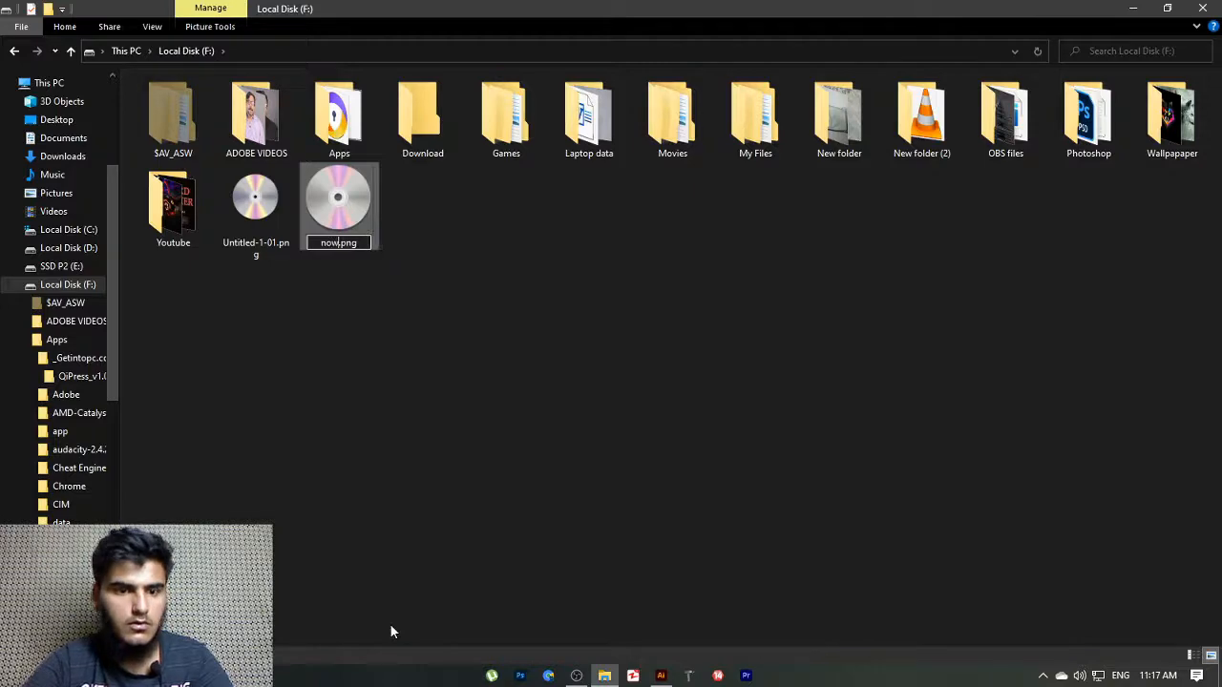
key(Return)
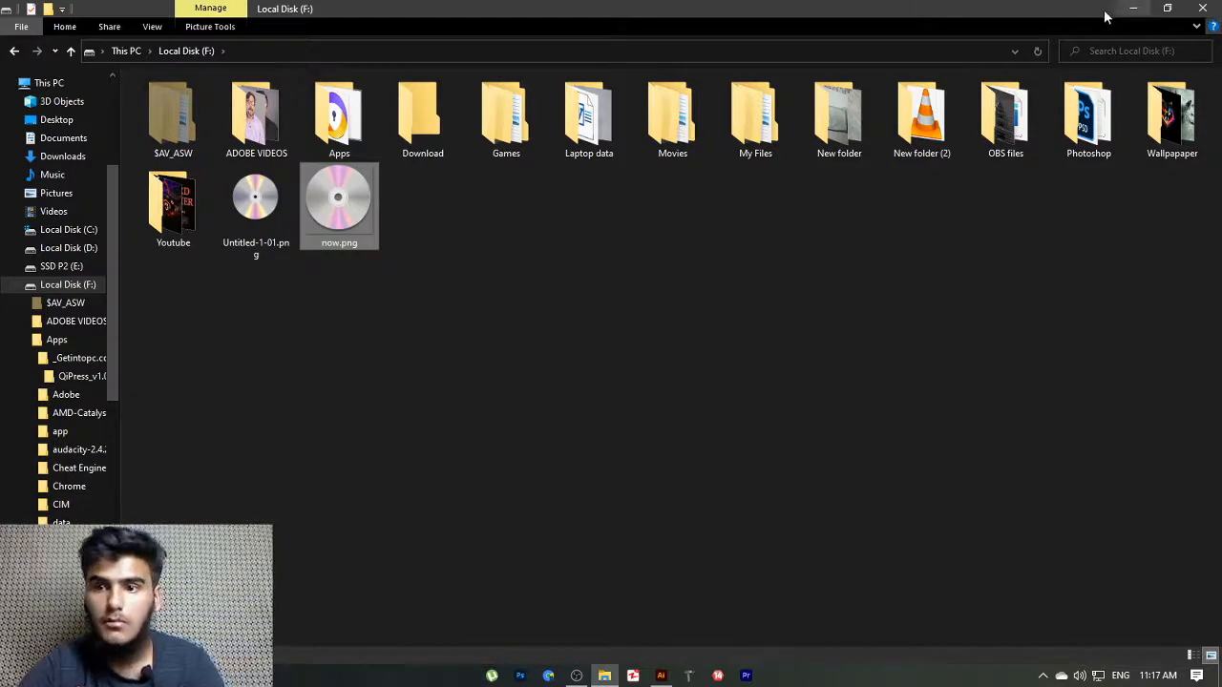
Minimise File Explorer and quit Illustrator, closing the CD document
click(1140, 10)
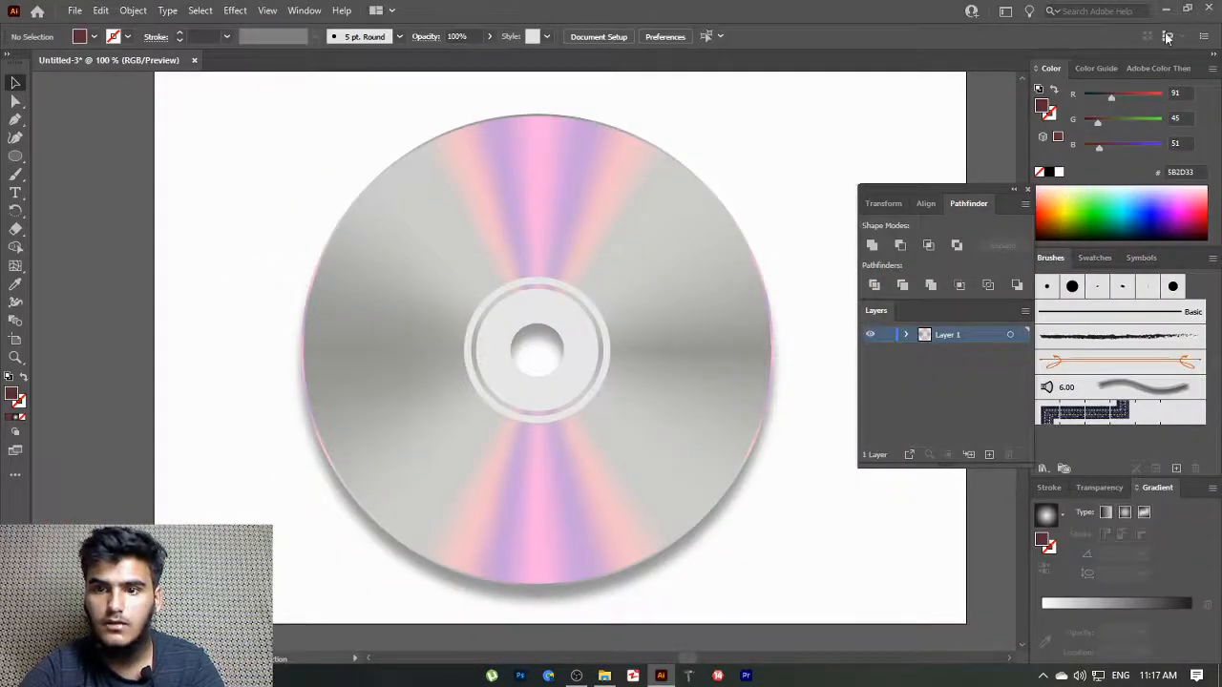
click(1207, 8)
click(687, 361)
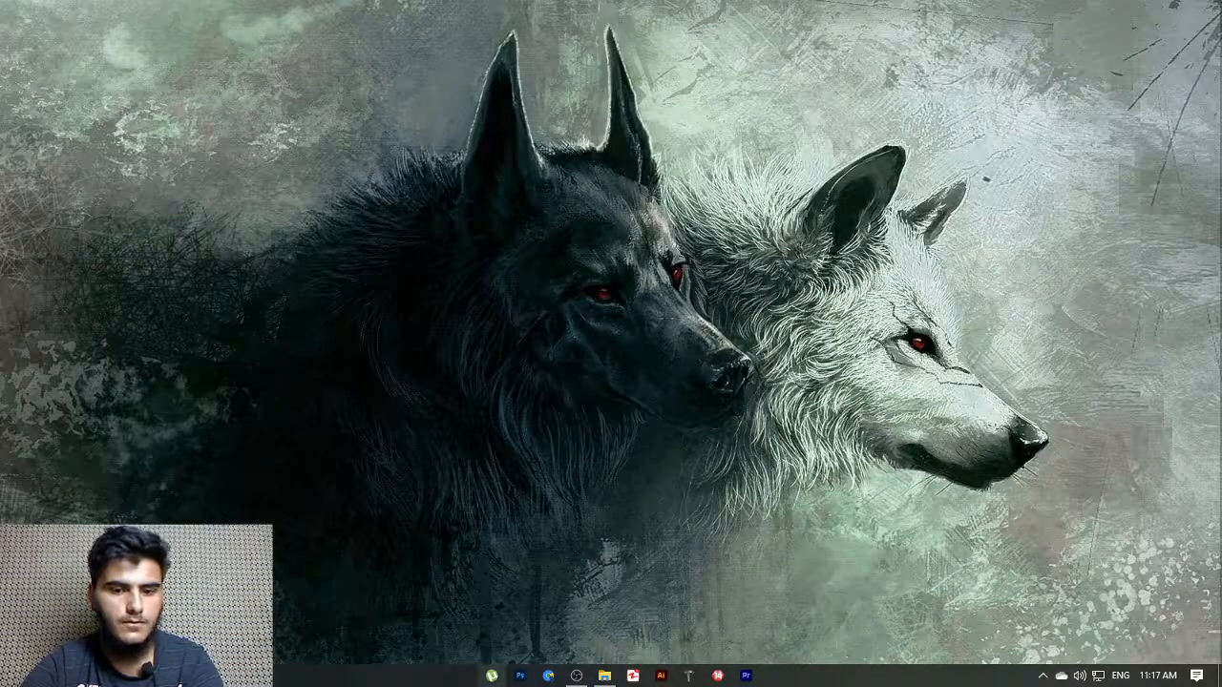
Switch to Photoshop and create a new blank document with a white background
click(521, 676)
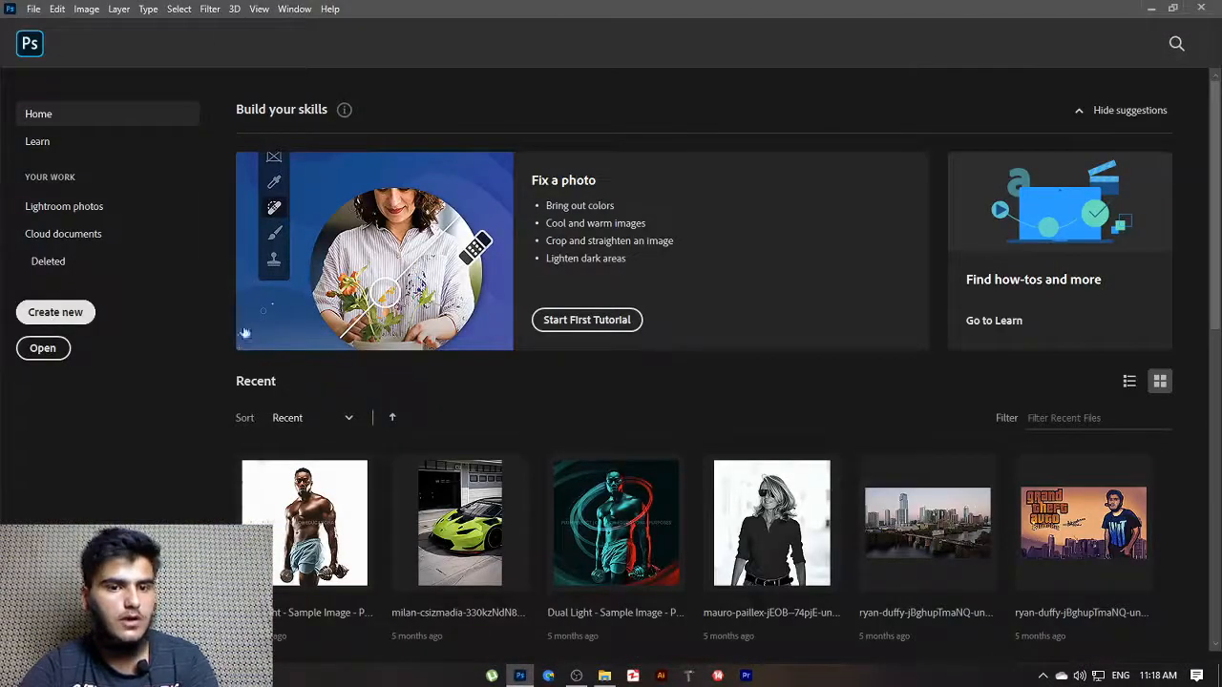
click(54, 315)
click(908, 569)
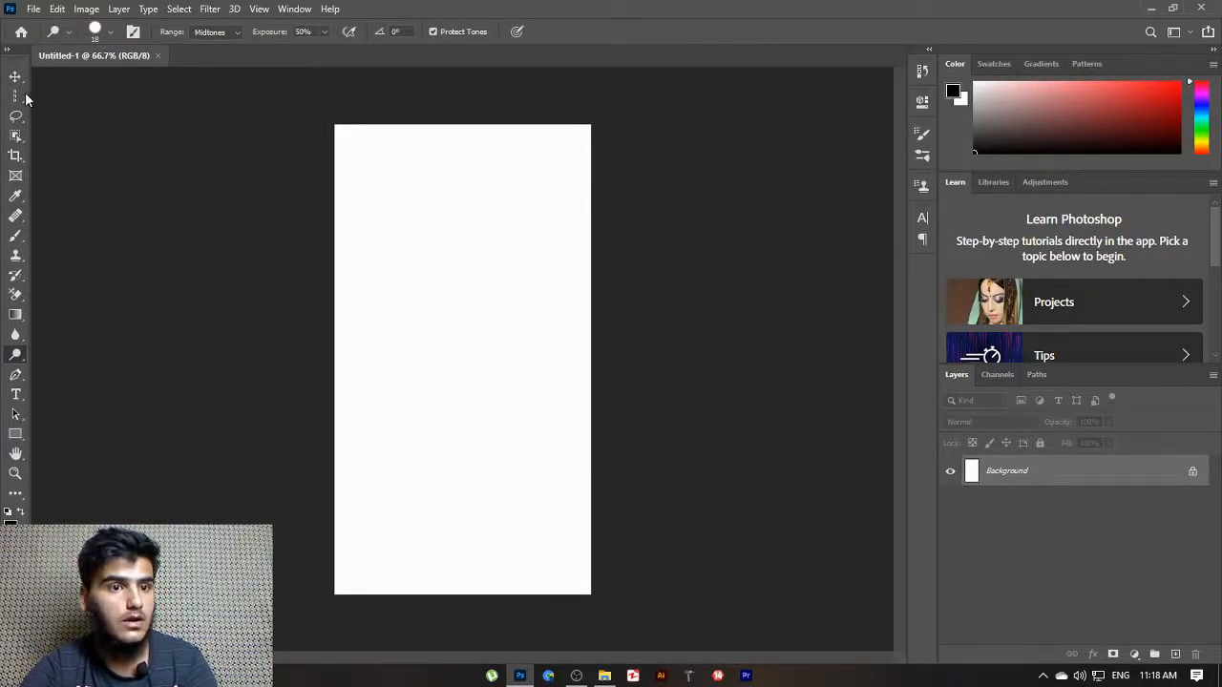
Open now.png from Local Disk (F:) in Photoshop to check the CD's transparent background
click(33, 10)
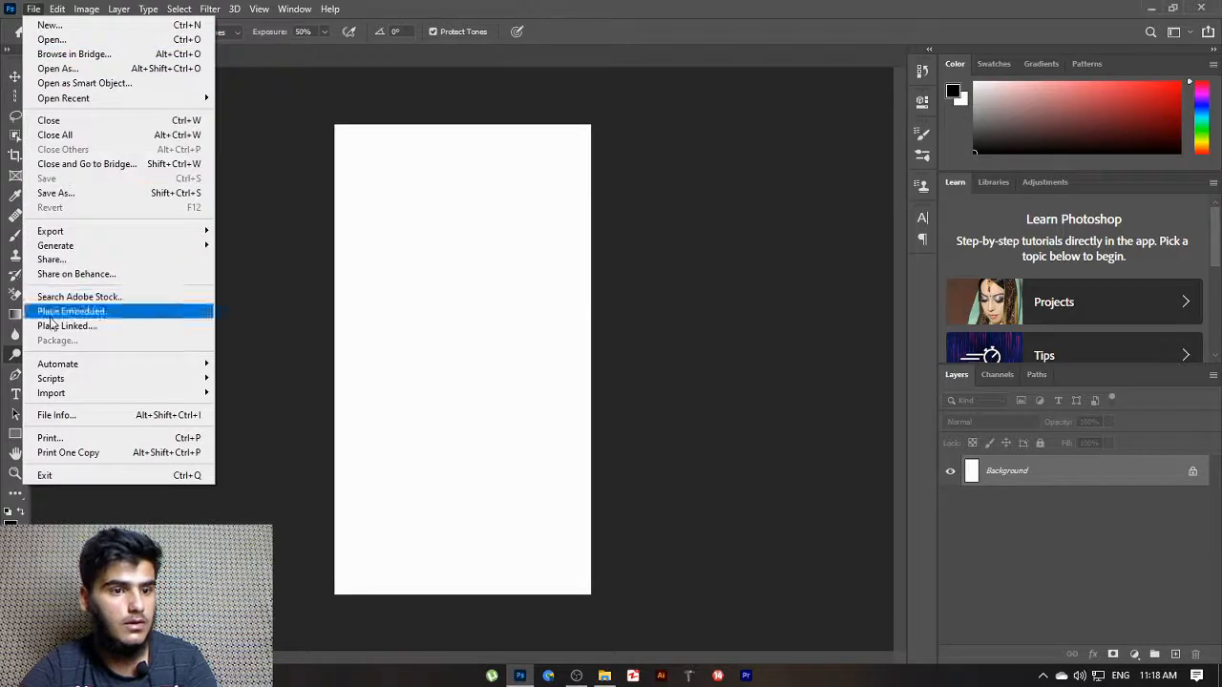
click(53, 40)
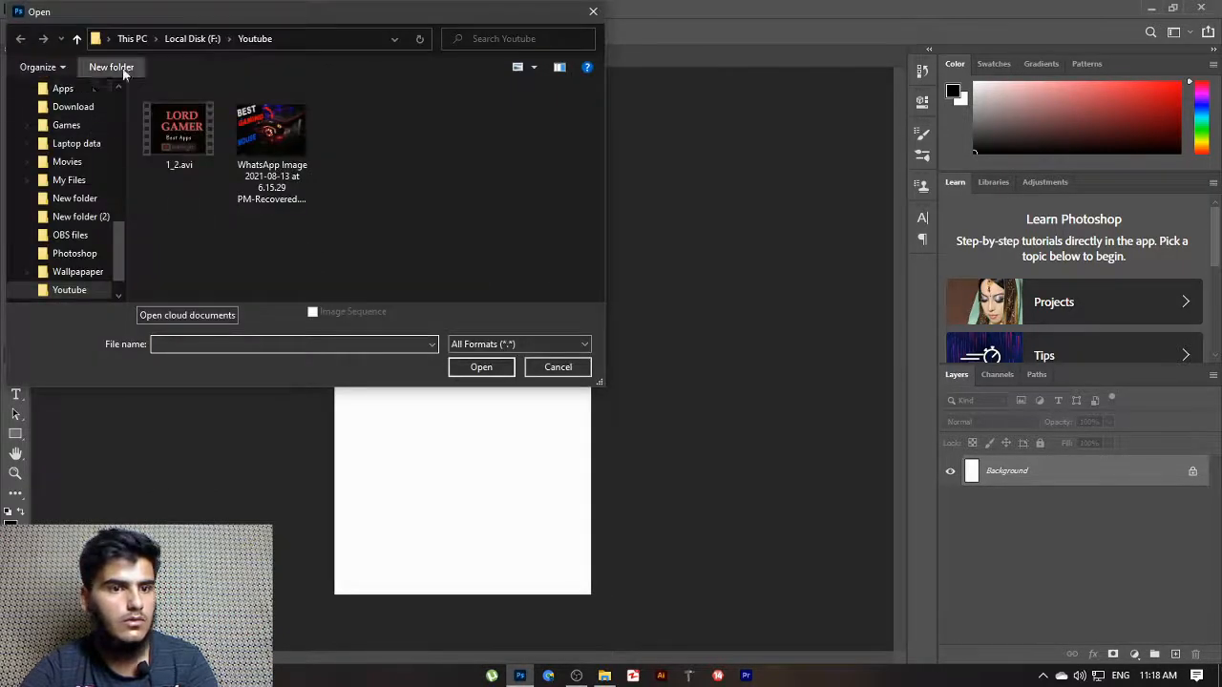
click(186, 38)
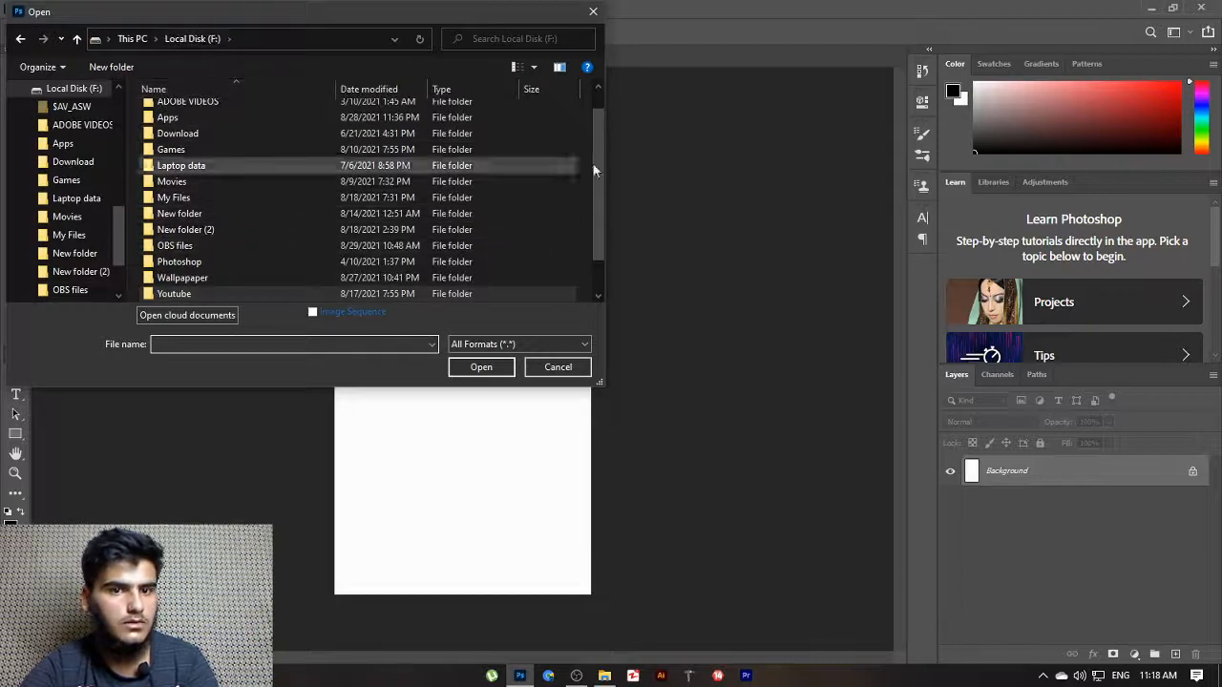
scroll(602, 242, down, 1)
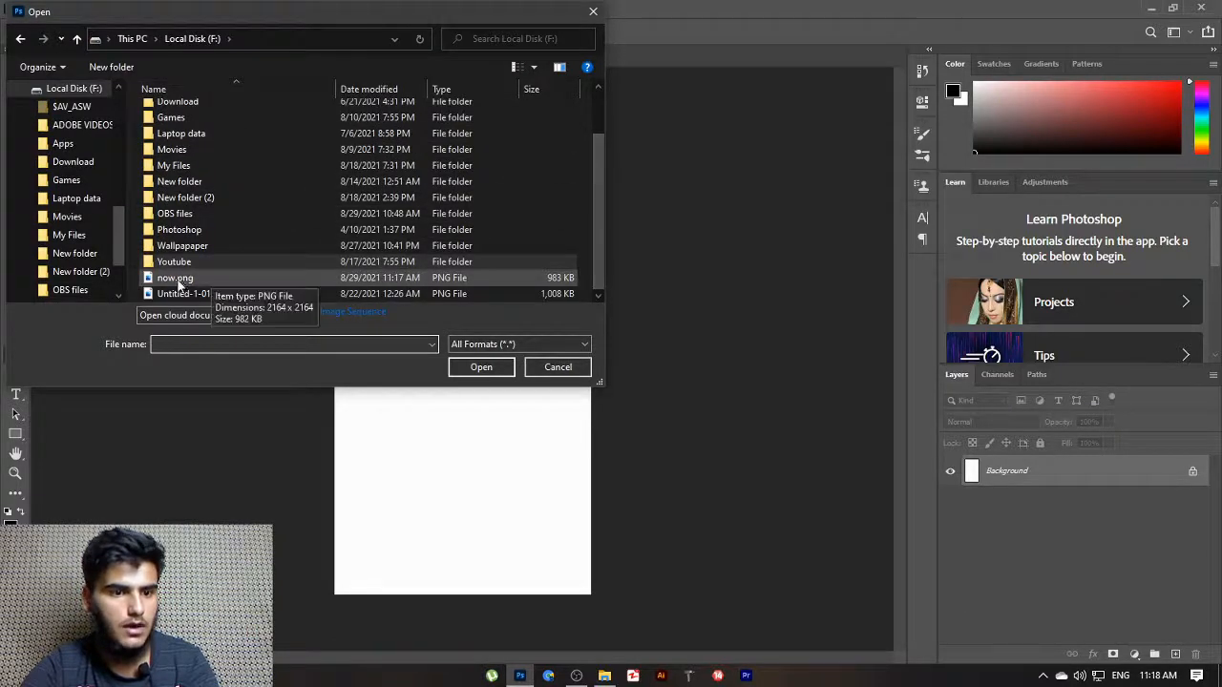
click(173, 278)
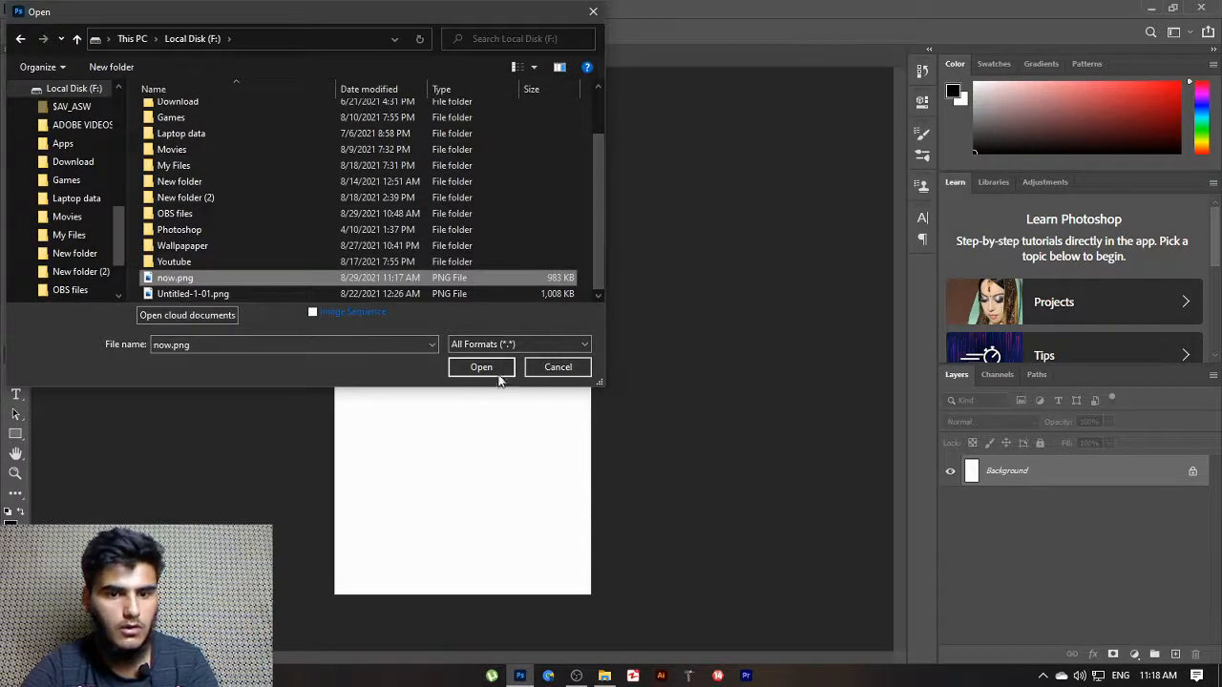
click(497, 372)
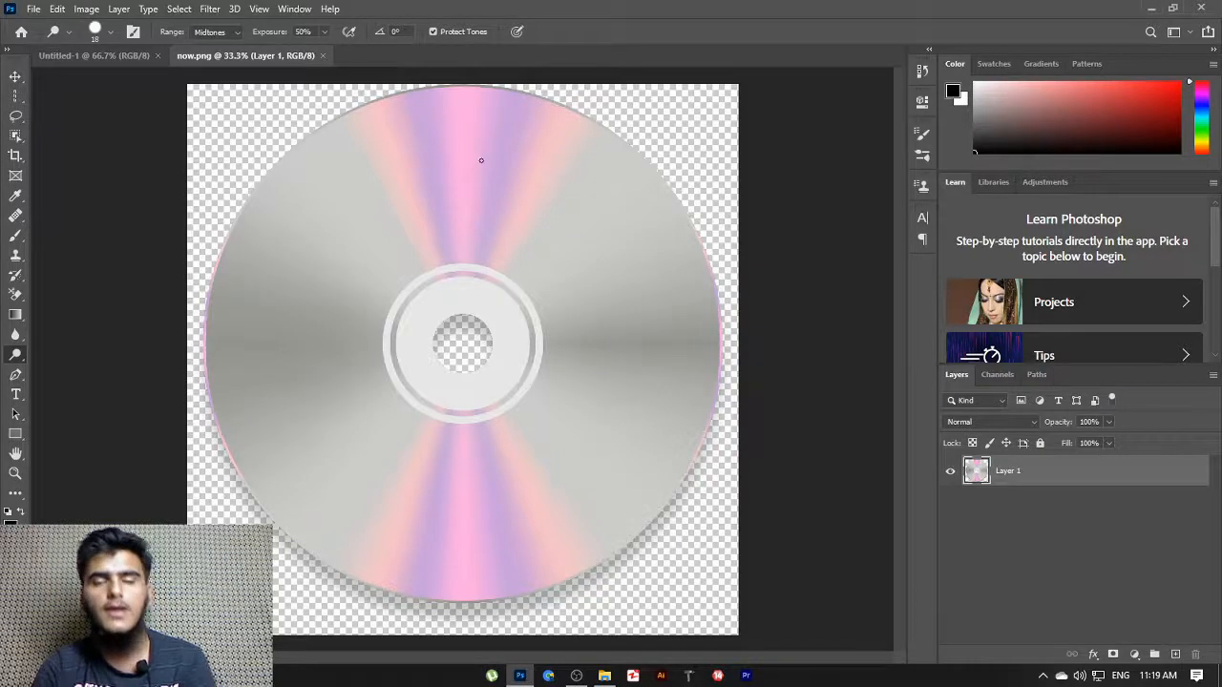
Close the open documents and quit Photoshop
click(1208, 8)
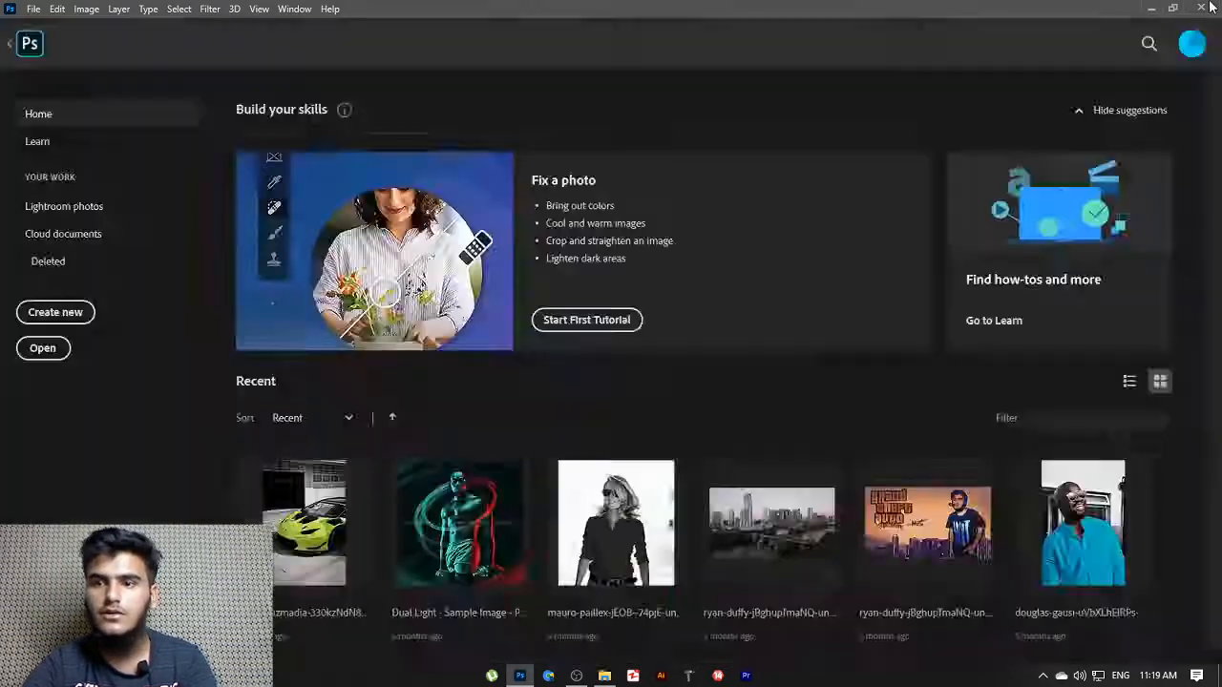
click(1209, 8)
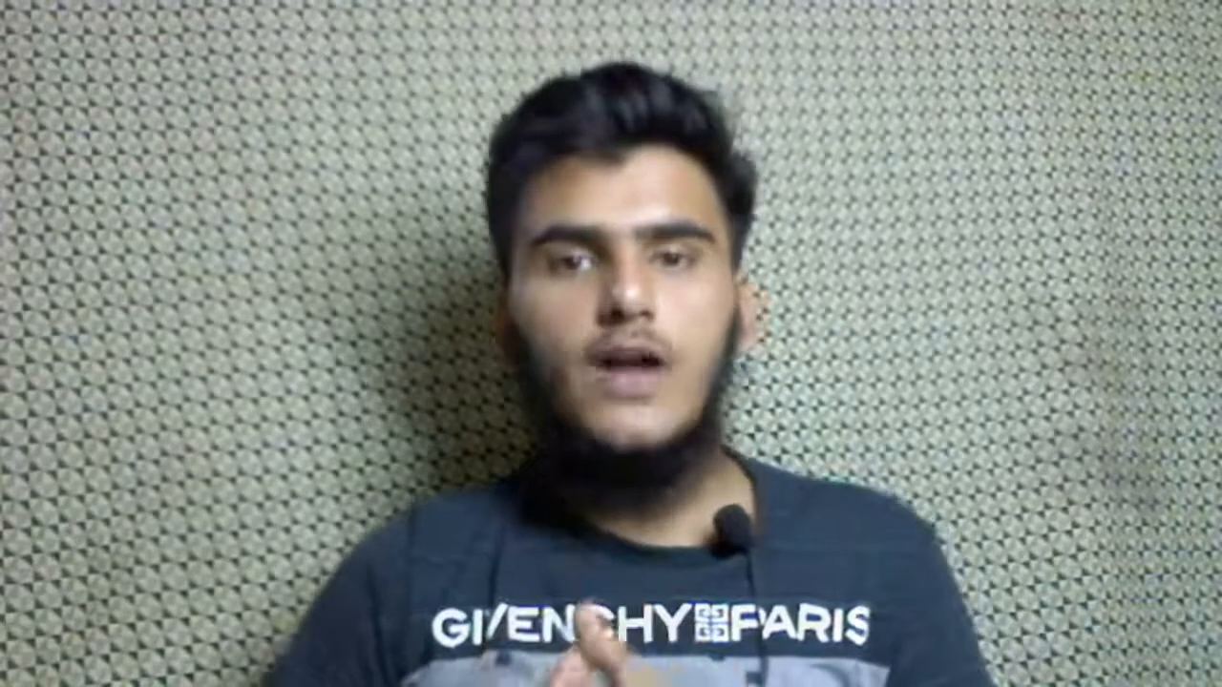